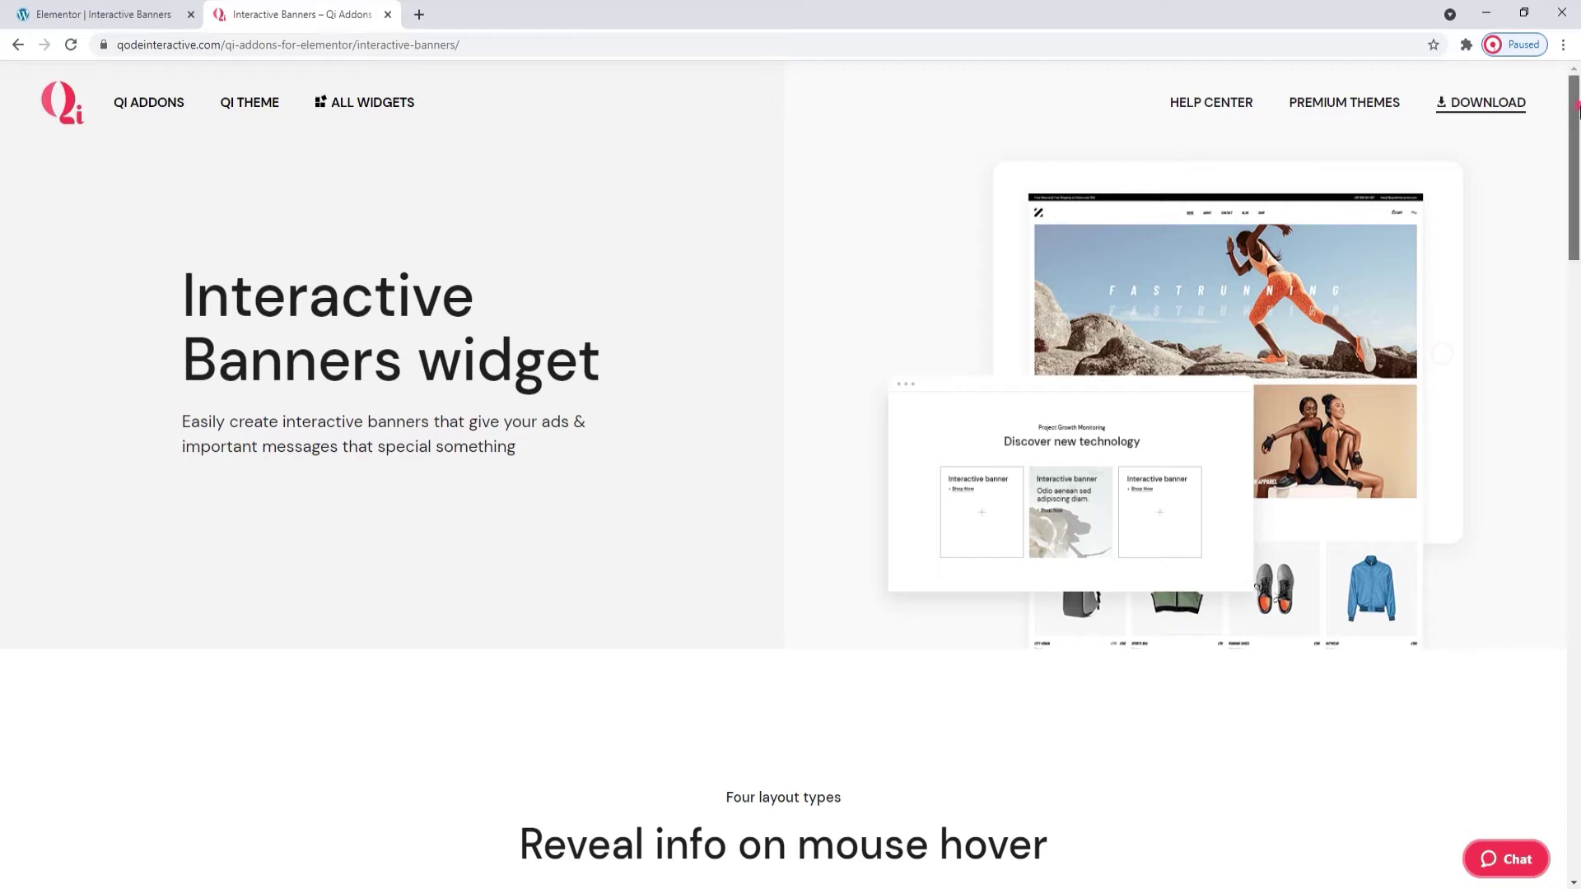
- Browse the hover, image-switch and photo banner demos, then return to the Elementor editor
{"action": "left_click_drag", "start_coordinate": [1577, 111], "coordinate": [1577, 252]}
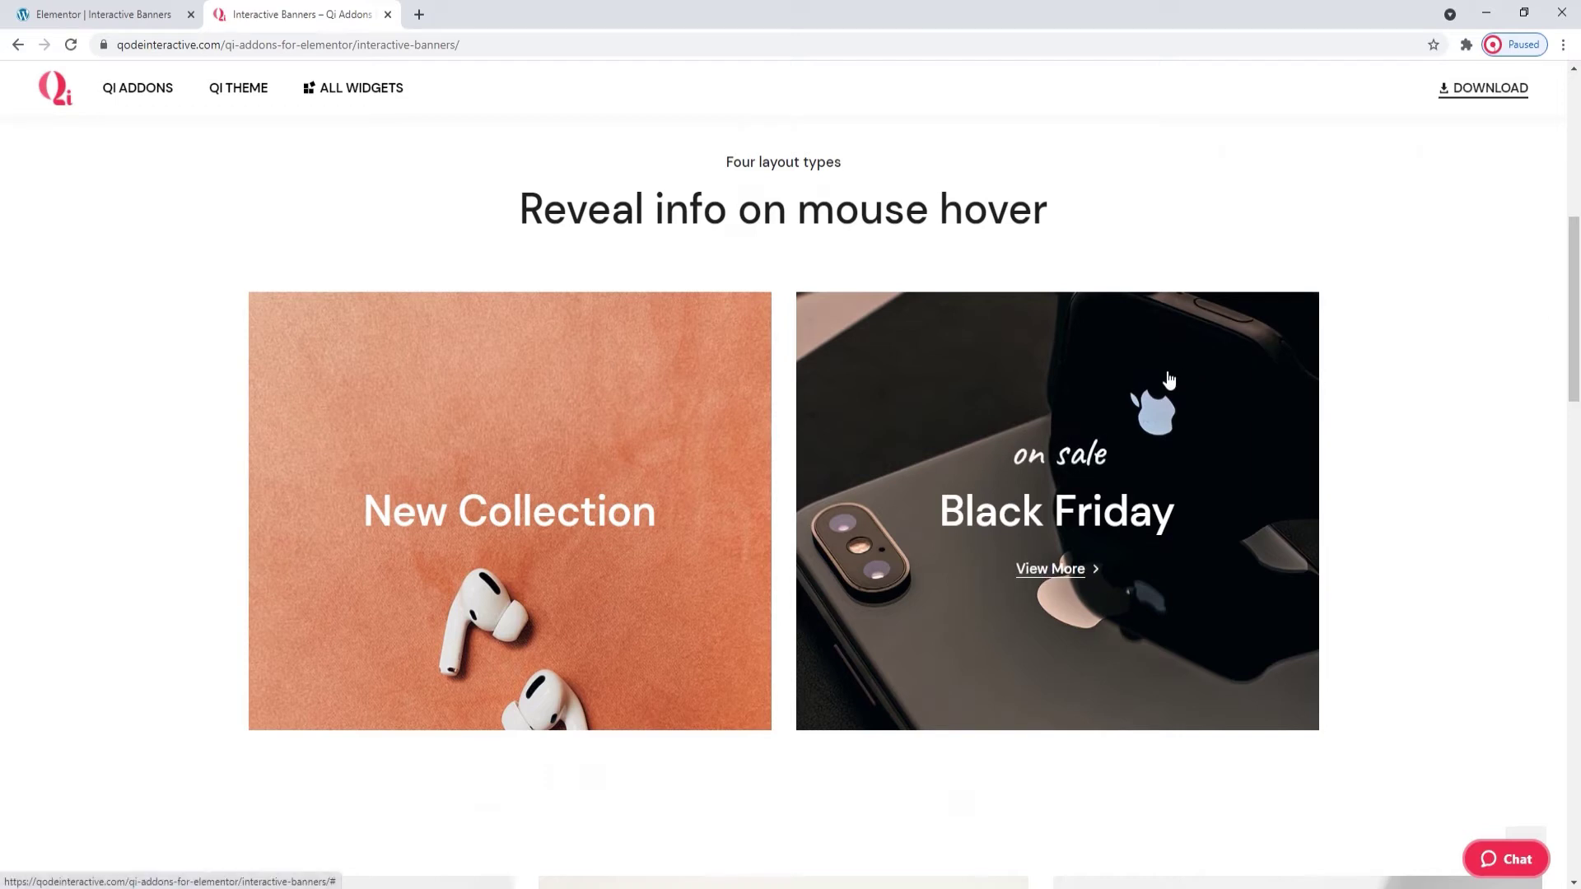
{"action": "mouse_move", "coordinate": [730, 416]}
{"action": "left_click_drag", "start_coordinate": [1575, 269], "coordinate": [1577, 527]}
{"action": "mouse_move", "coordinate": [1459, 448]}
{"action": "mouse_move", "coordinate": [1266, 589]}
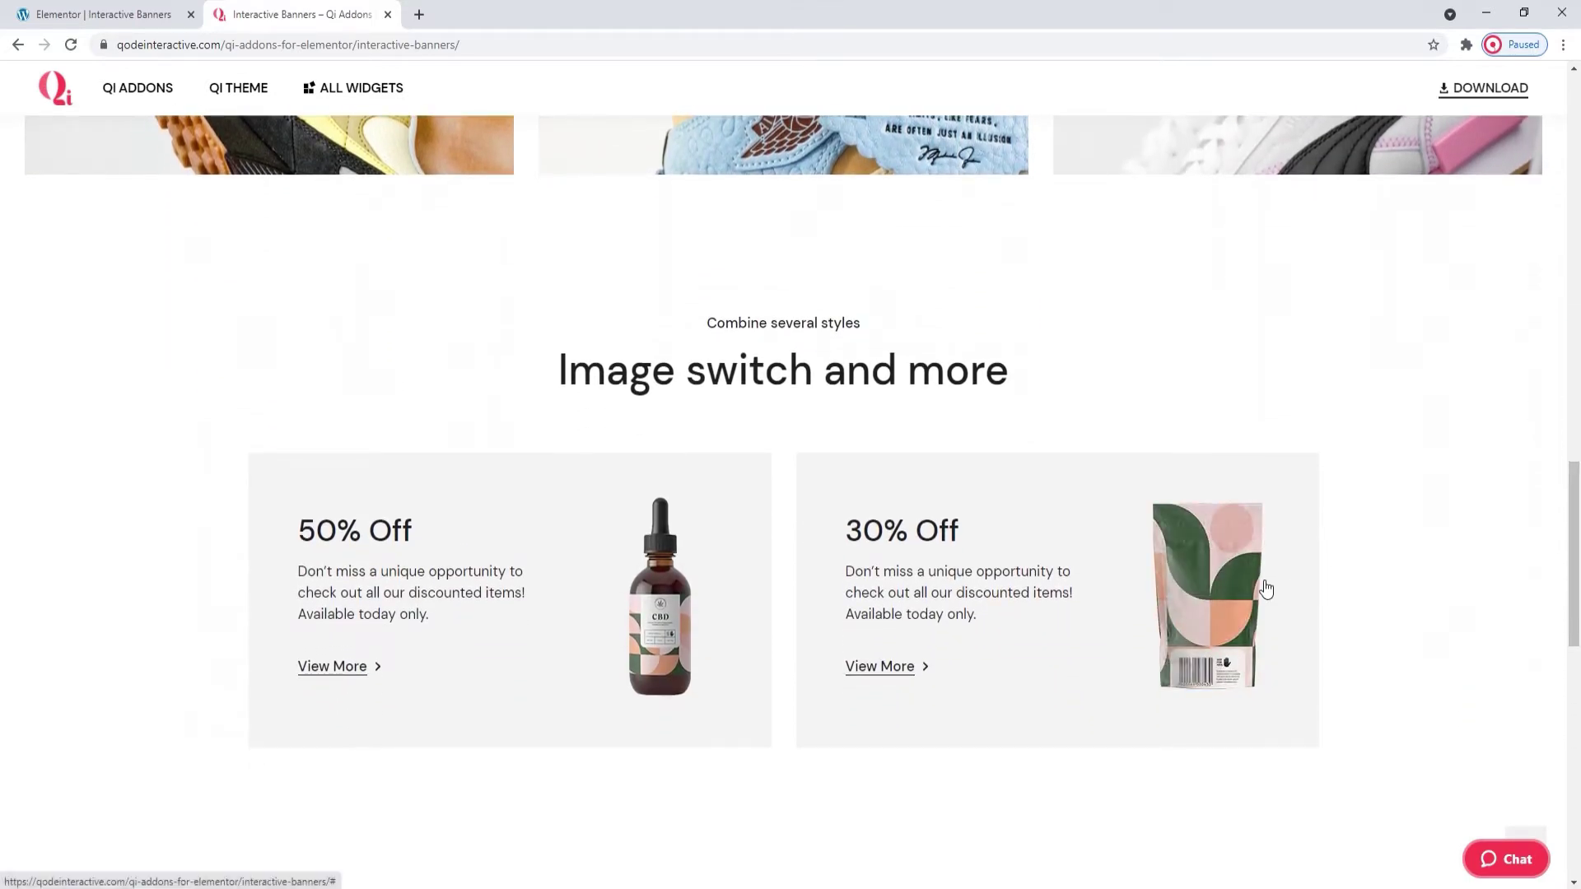
{"action": "left_click_drag", "start_coordinate": [1577, 540], "coordinate": [1579, 586]}
{"action": "scroll", "coordinate": [1579, 586], "scroll_direction": "down", "scroll_amount": 5}
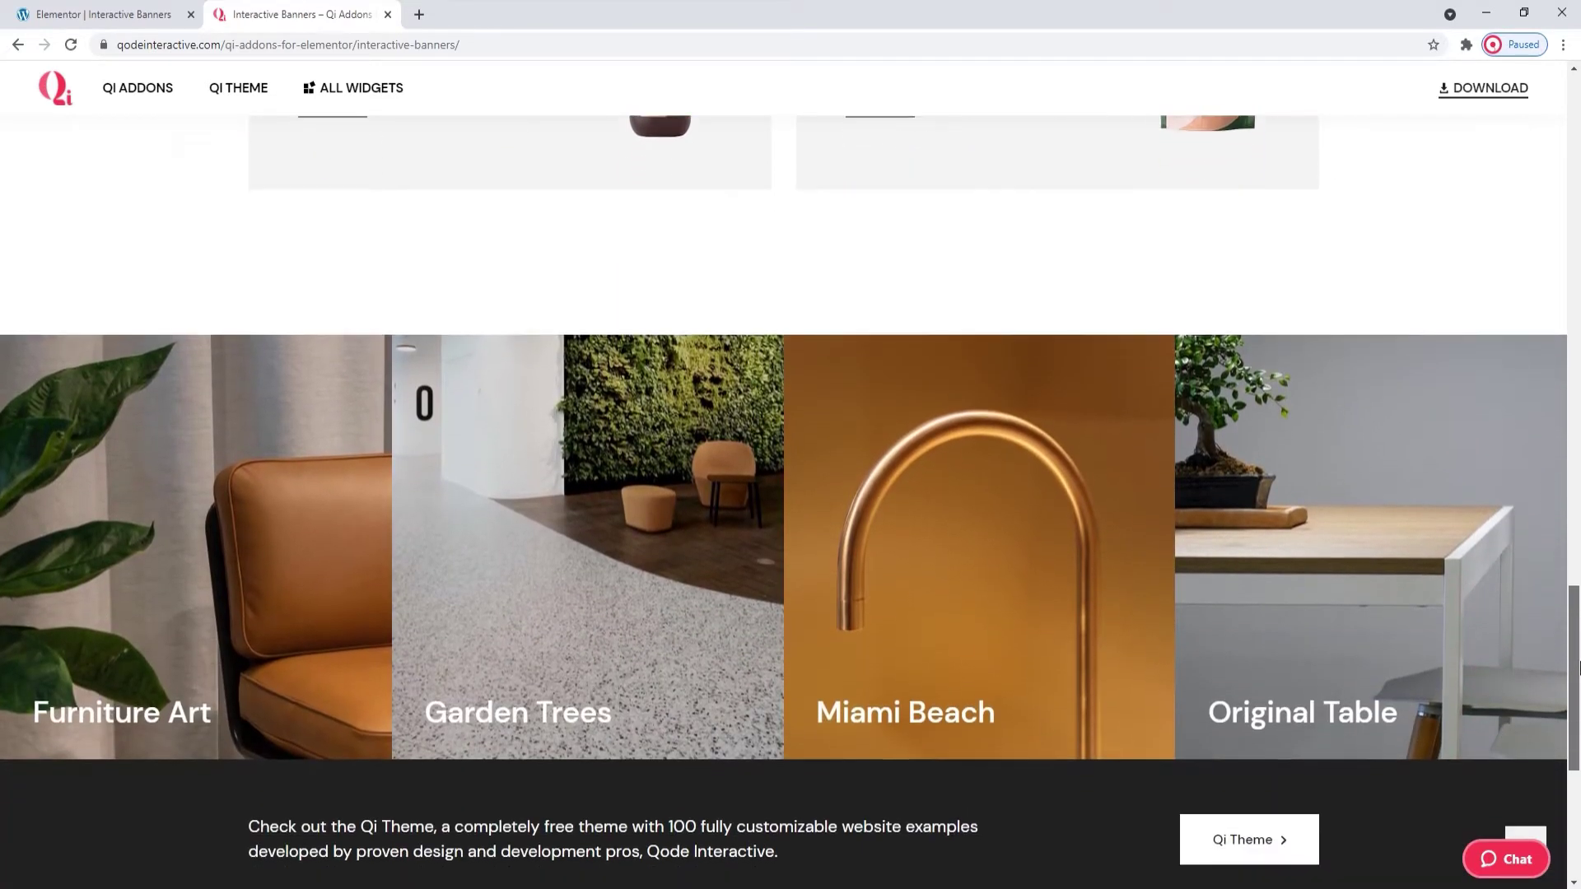
{"action": "mouse_move", "coordinate": [1499, 591]}
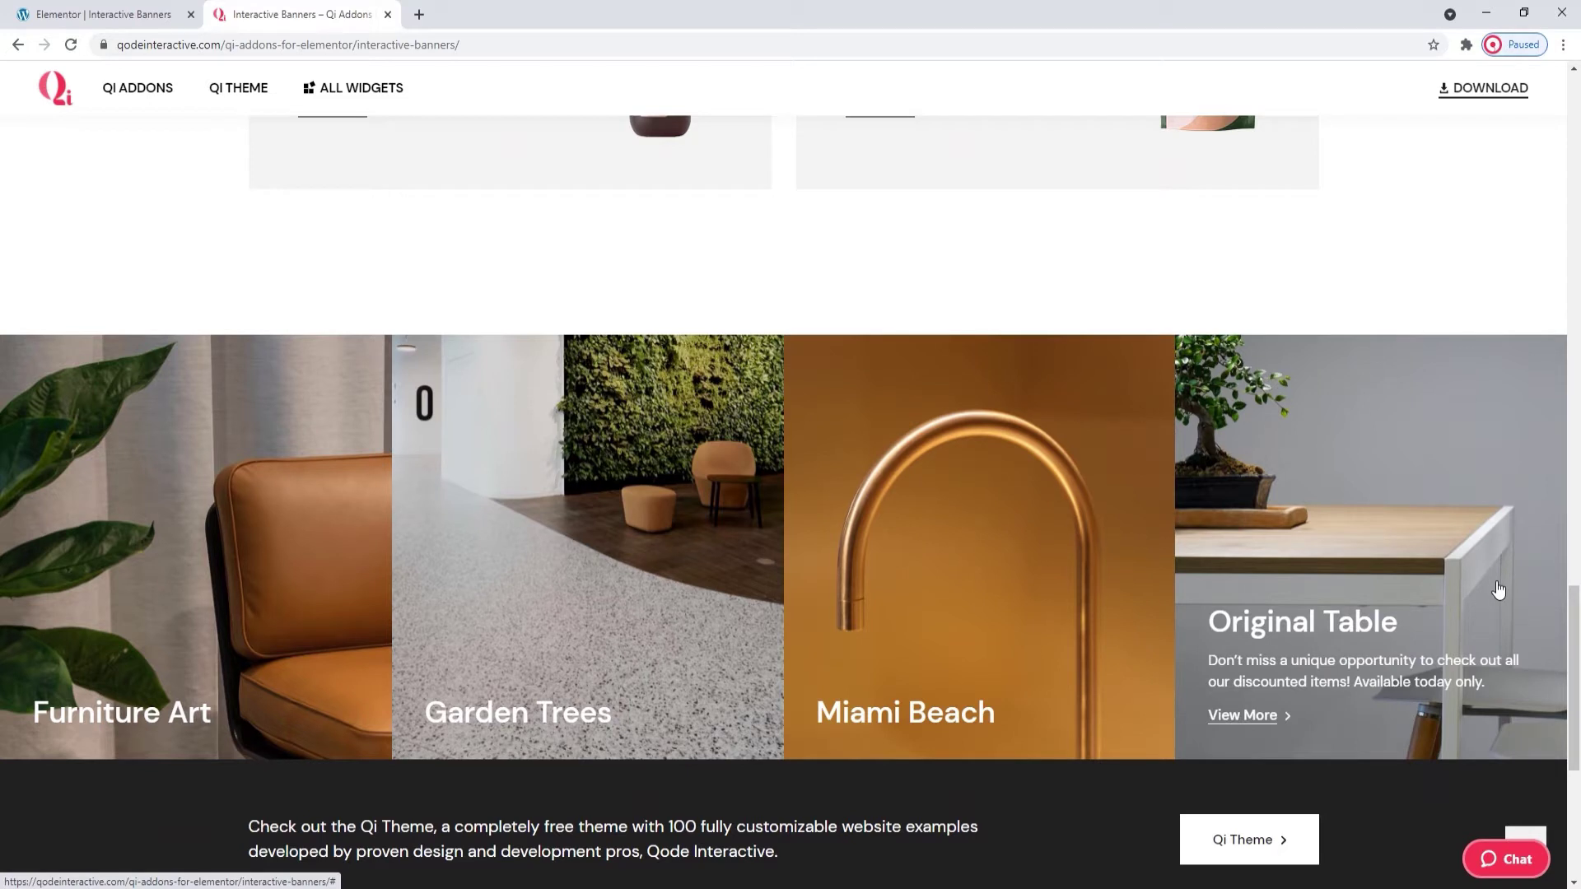
{"action": "left_click", "coordinate": [152, 14]}
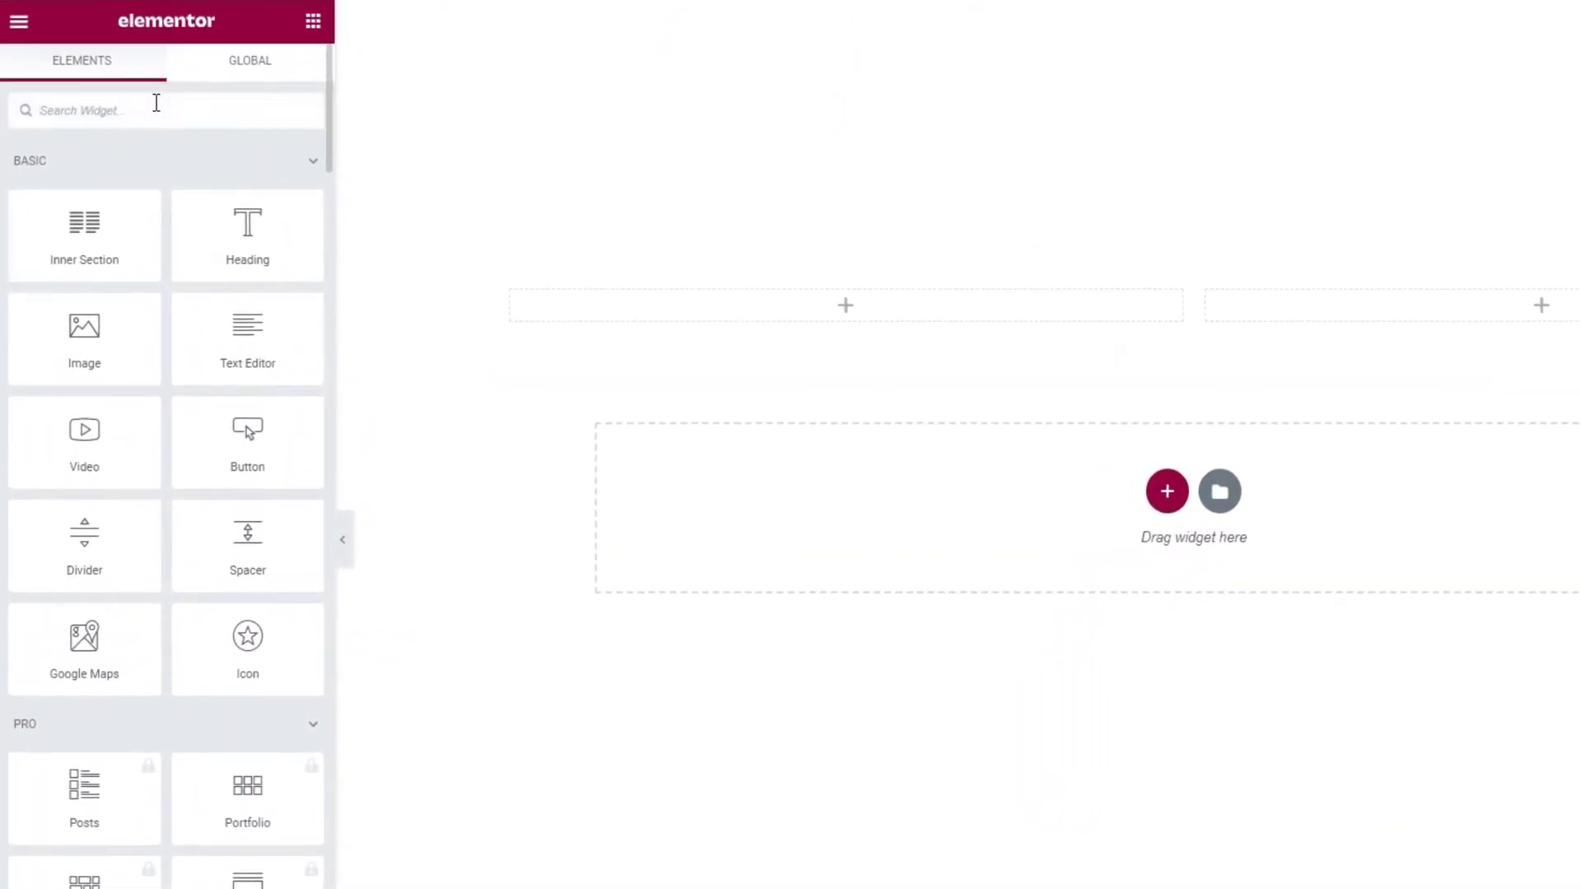
- Search 'intera' and place the Interactive Banners widget in the left column
{"action": "type", "text": "intera"}
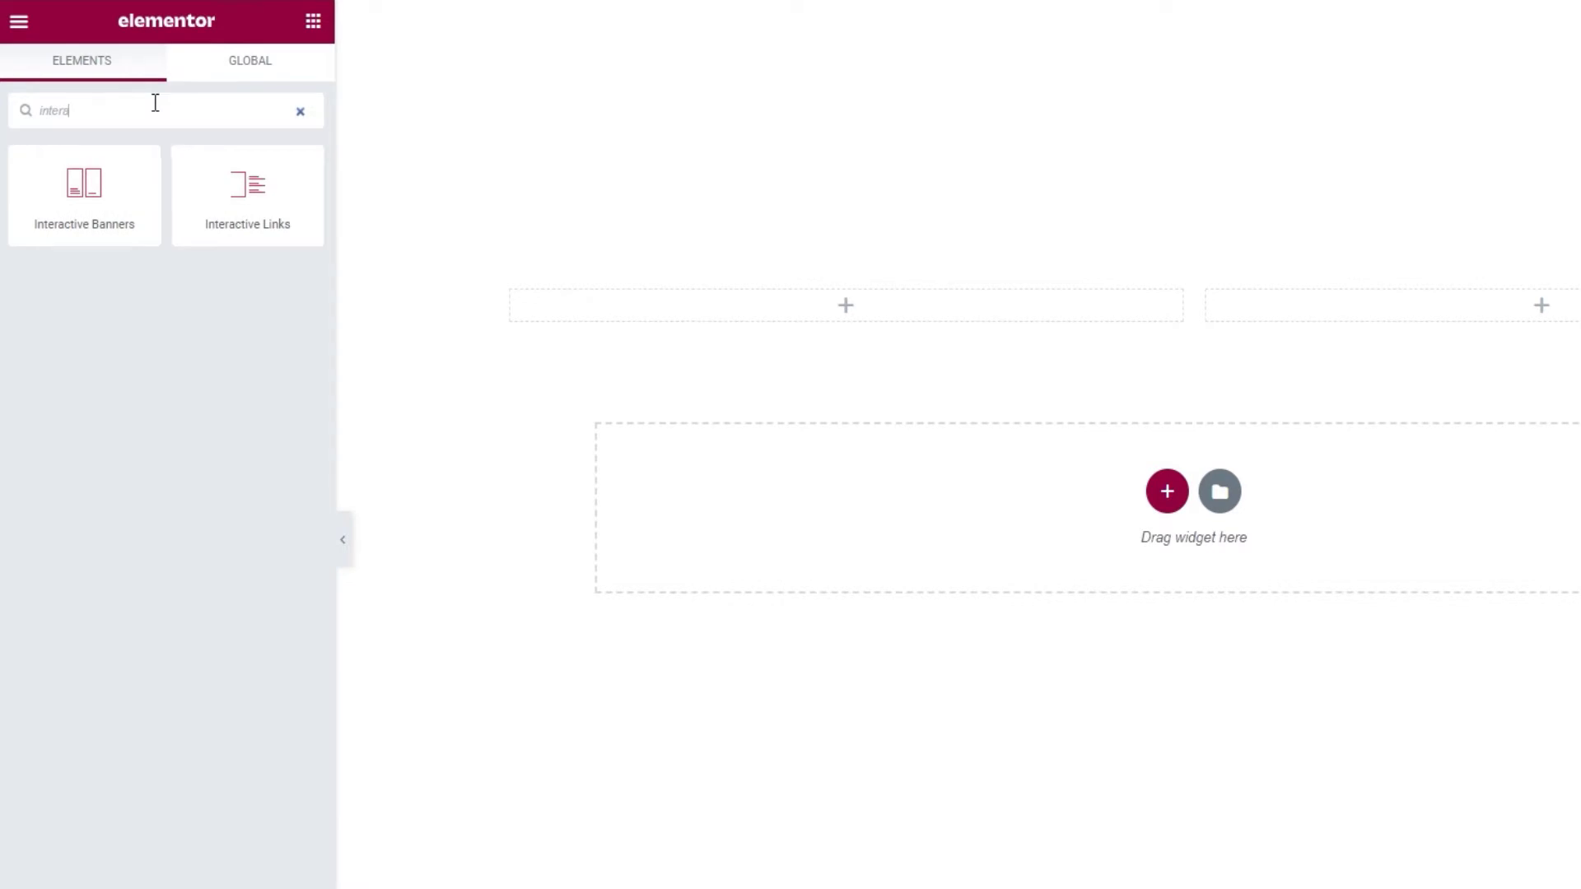
{"action": "left_click_drag", "start_coordinate": [110, 156], "coordinate": [615, 306]}
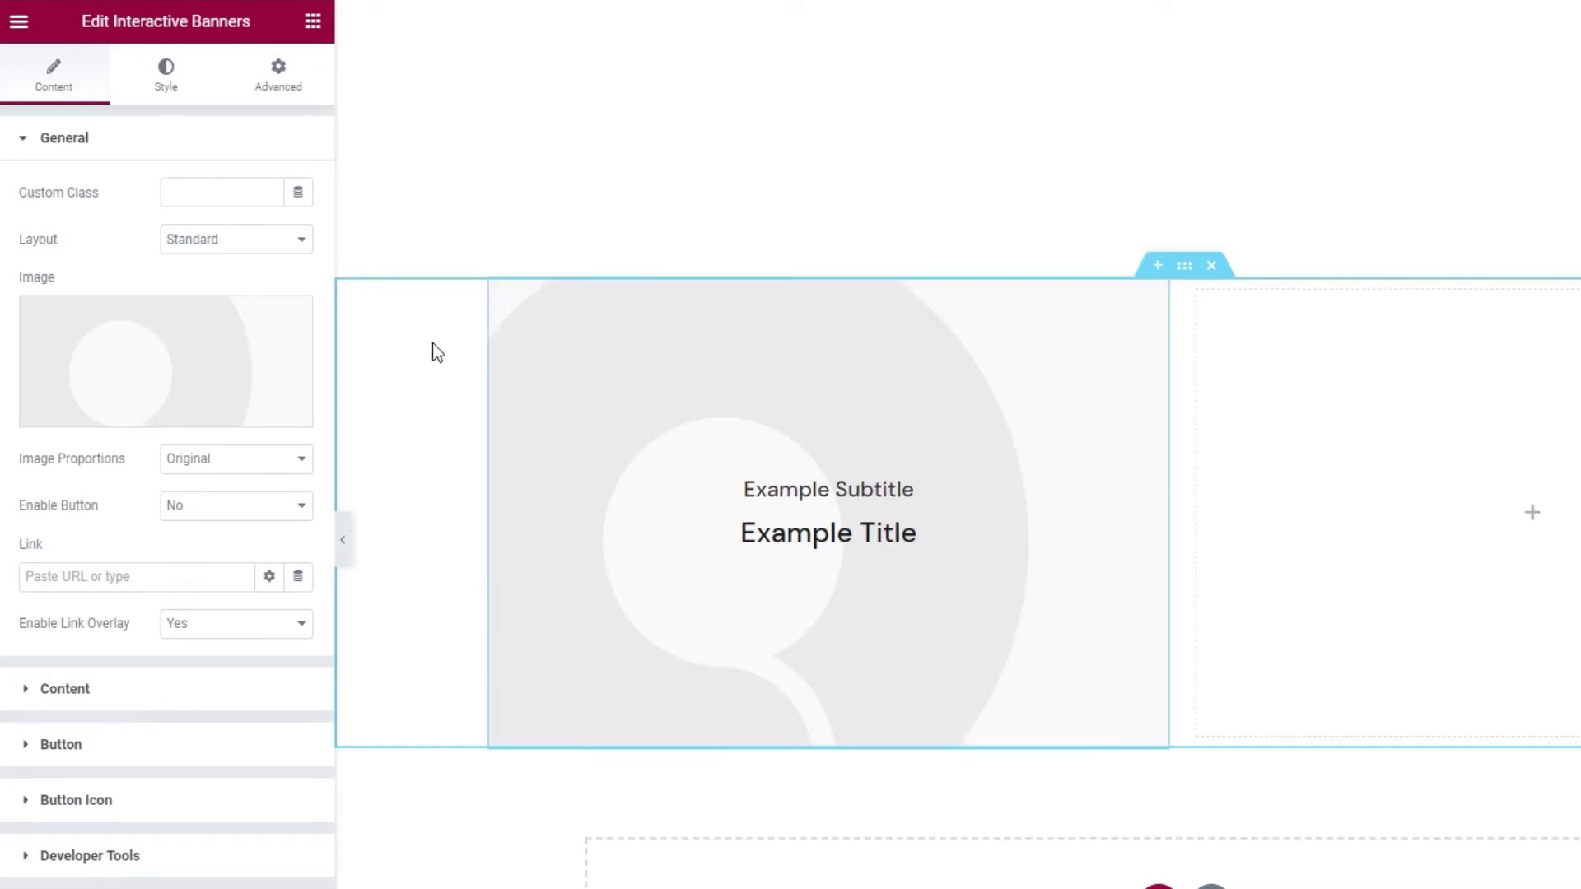
- Preview the From Bottom, Image Switch and Revealing layouts, then set the banner Layout to Standard
{"action": "left_click", "coordinate": [245, 256]}
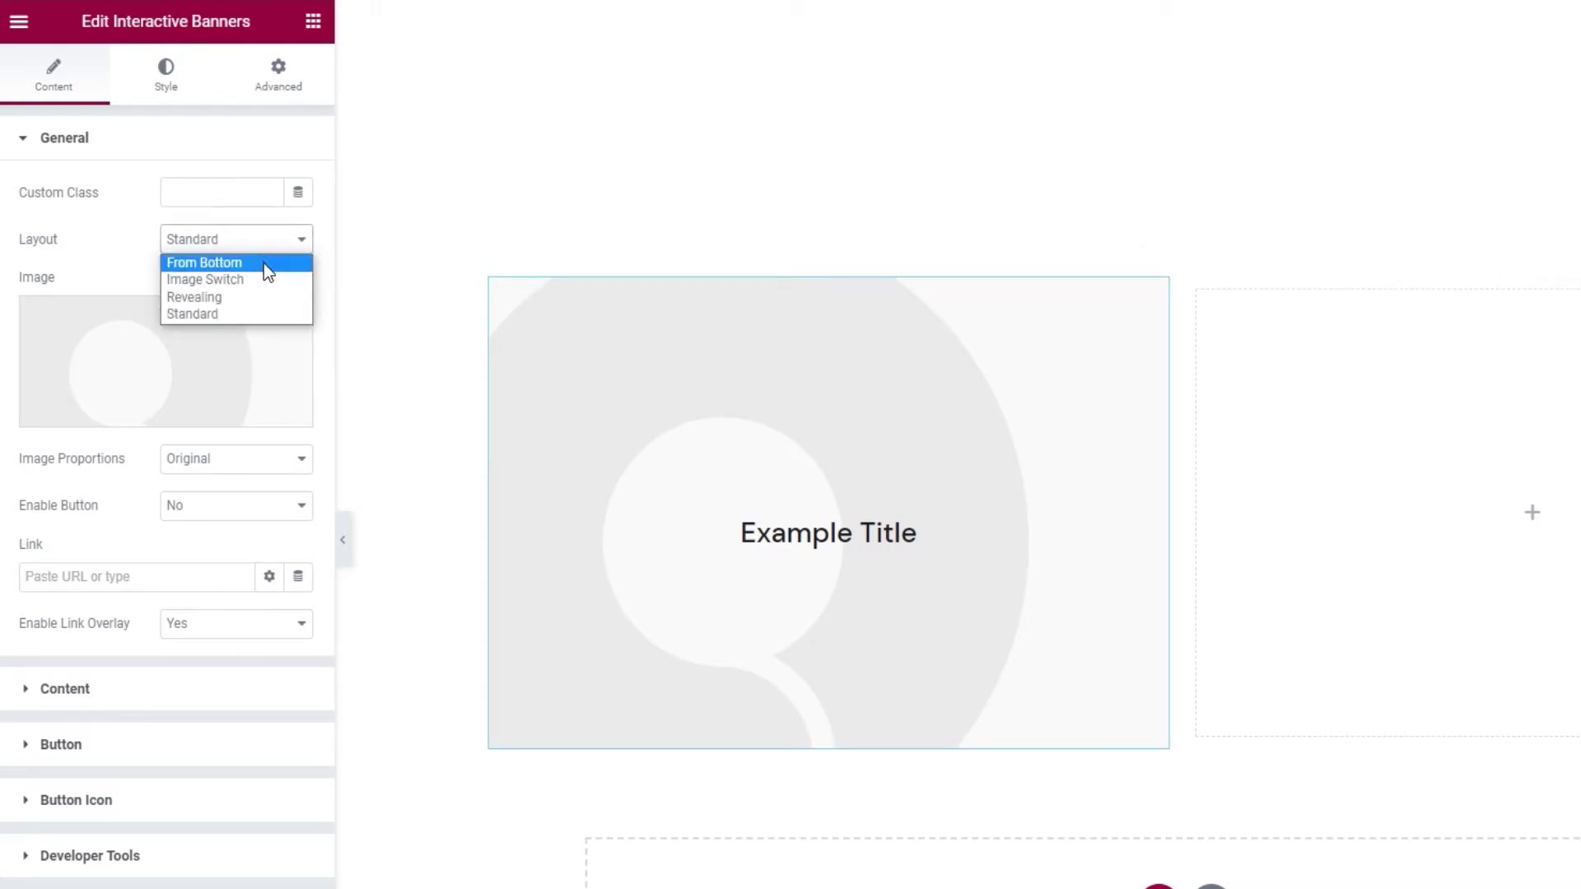
{"action": "left_click", "coordinate": [265, 265]}
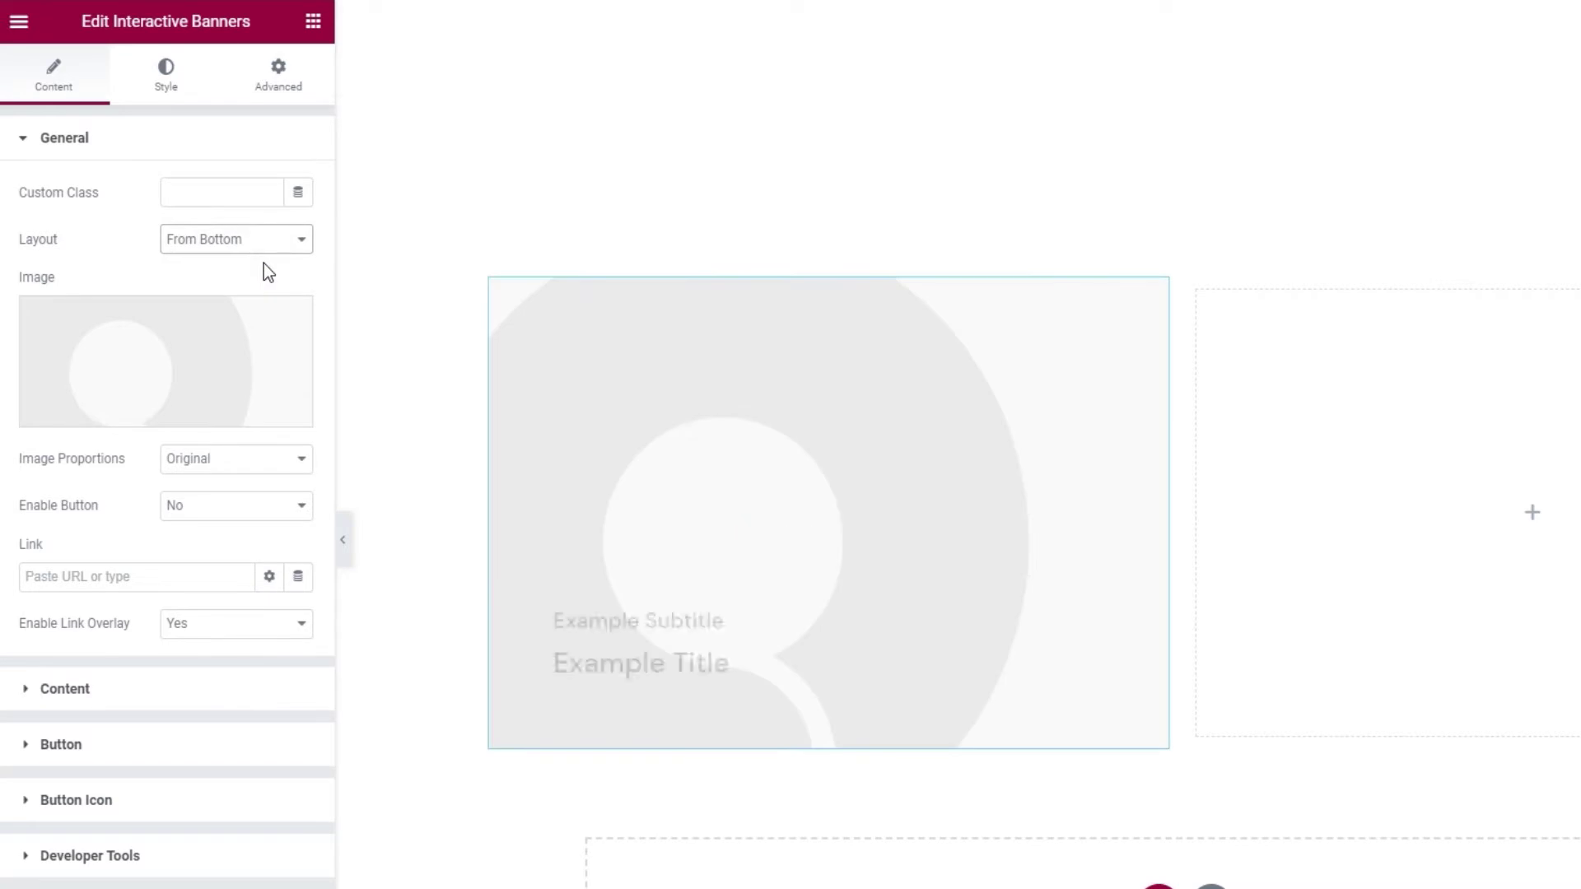
{"action": "left_click", "coordinate": [302, 245]}
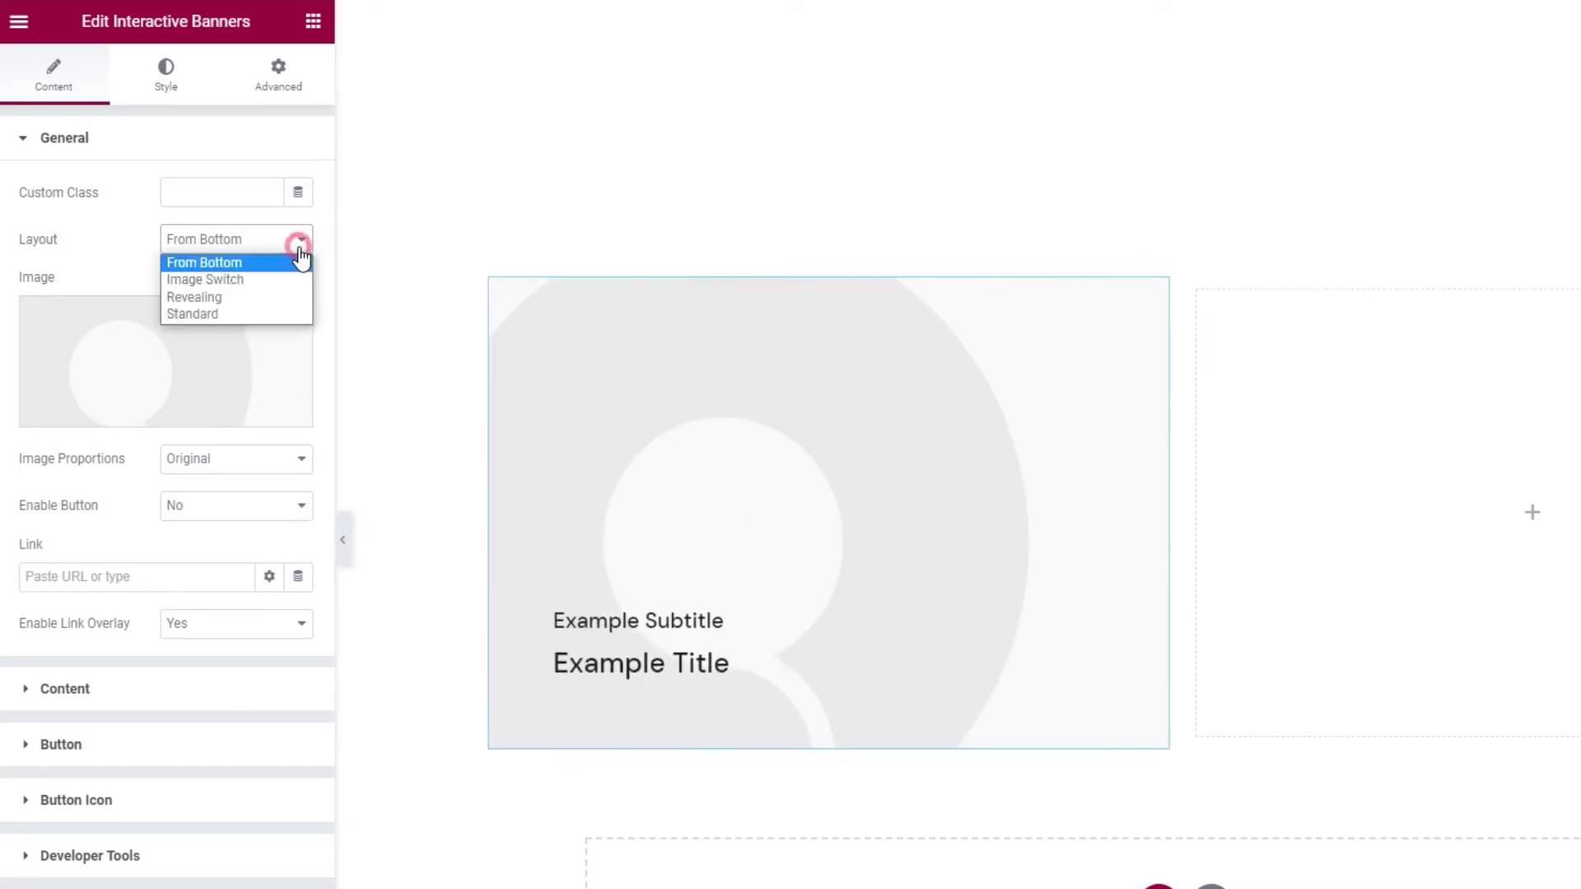
{"action": "left_click", "coordinate": [273, 281]}
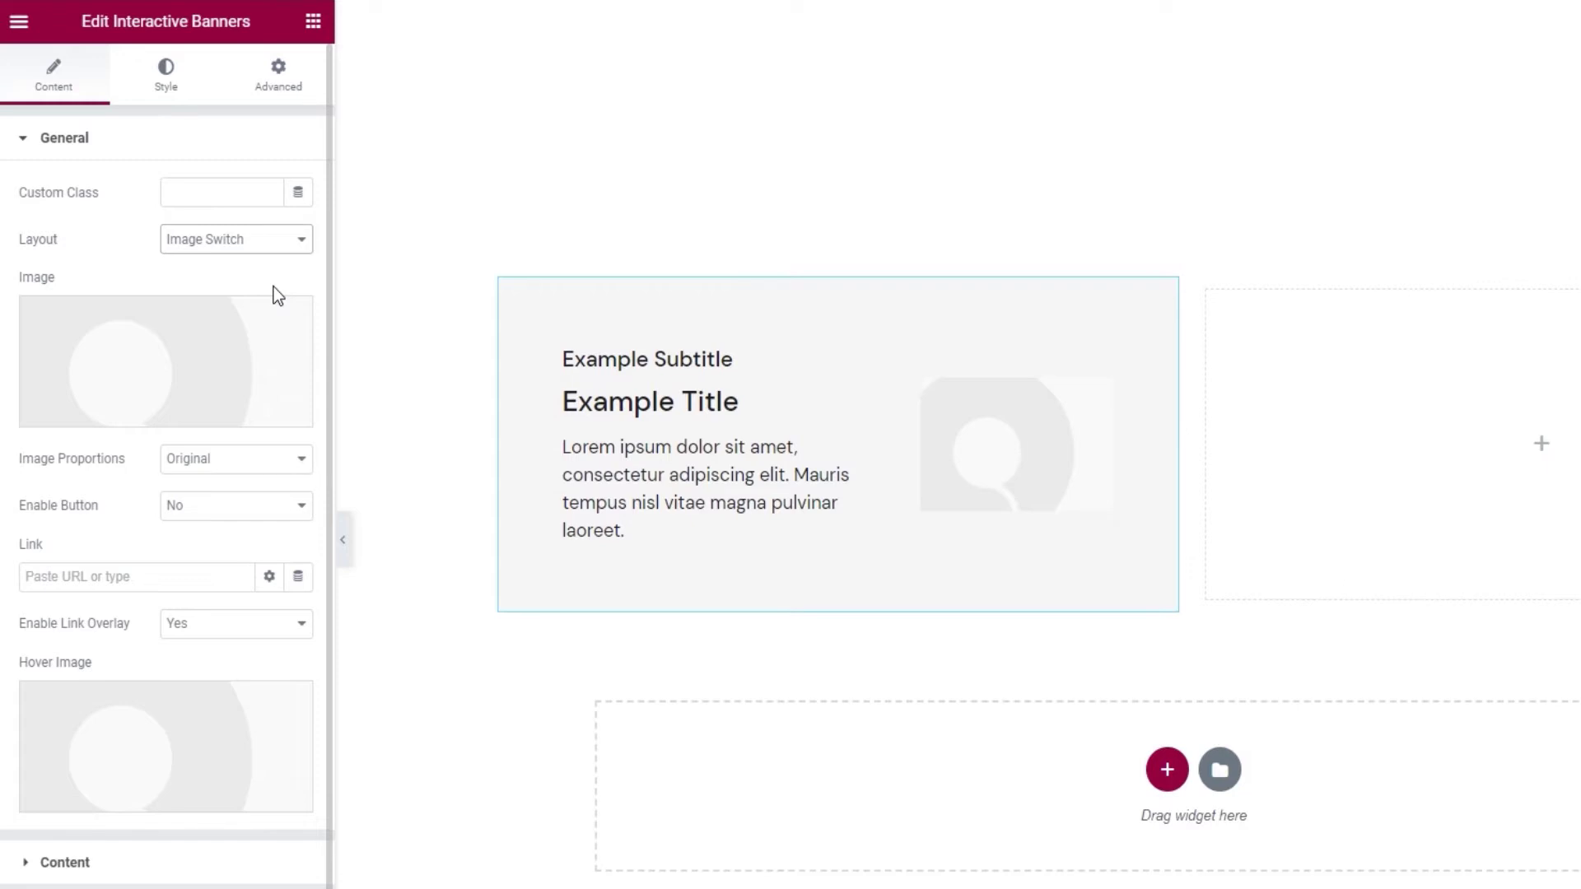
{"action": "mouse_move", "coordinate": [261, 344]}
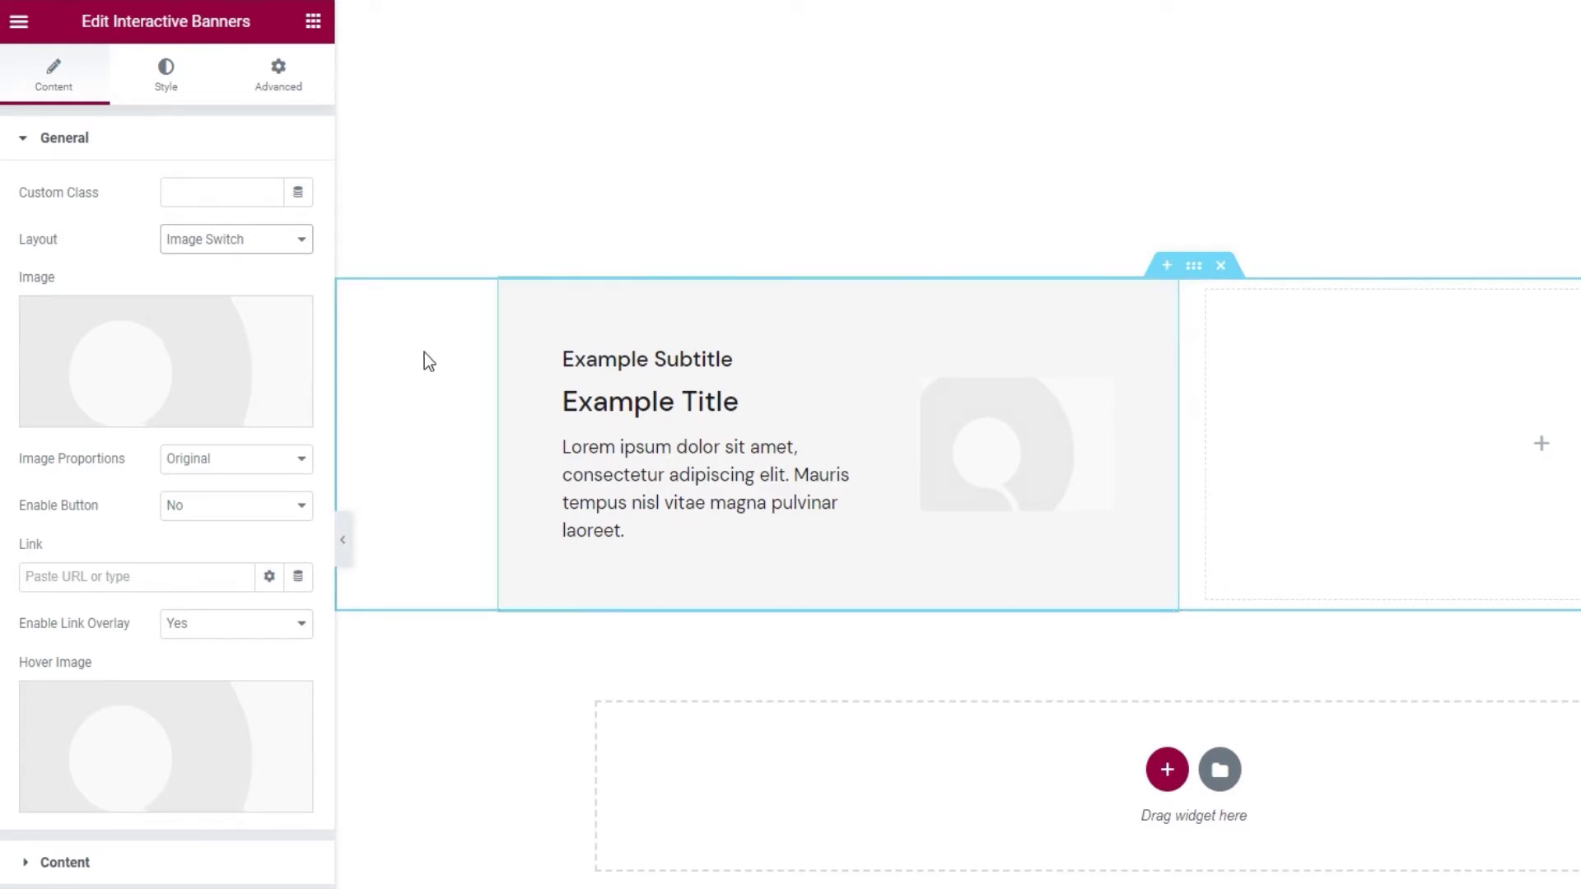
{"action": "left_click", "coordinate": [284, 243]}
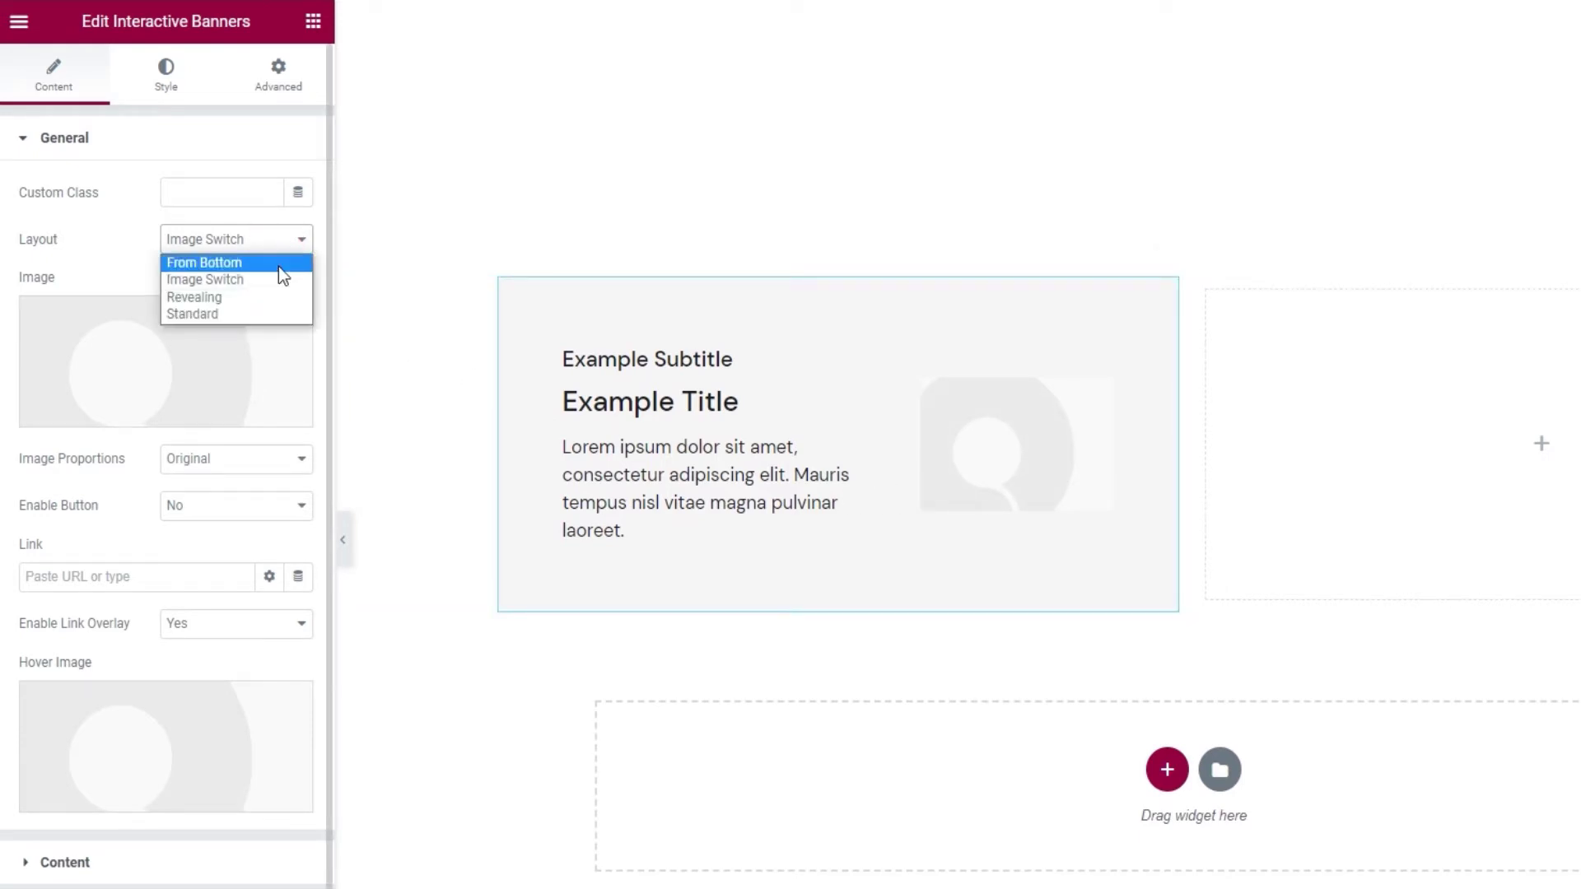
{"action": "left_click", "coordinate": [275, 297]}
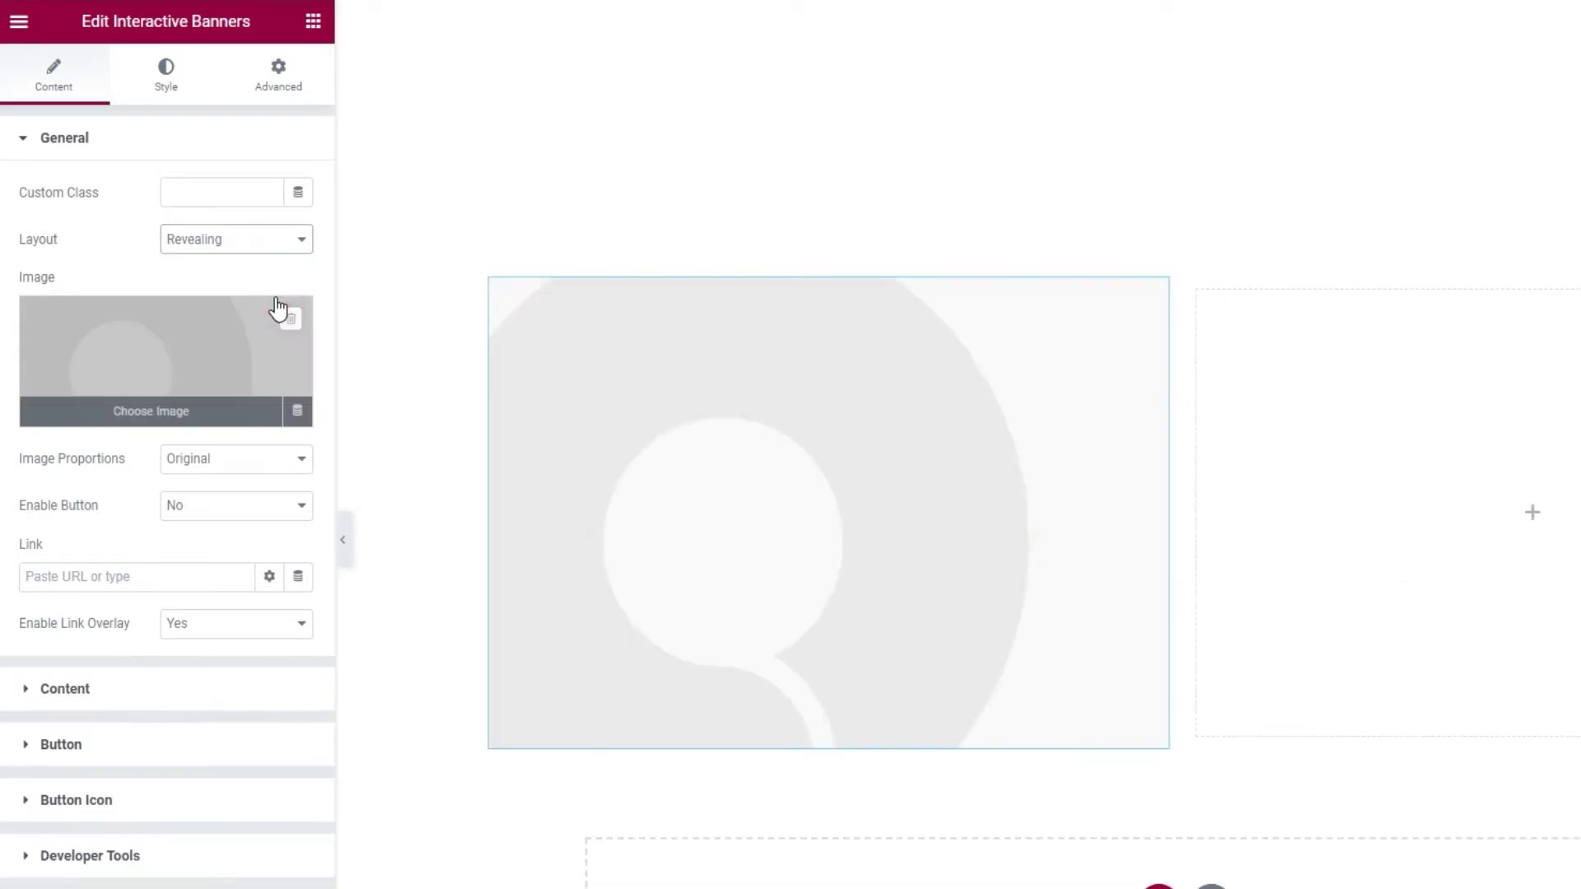
{"action": "left_click", "coordinate": [264, 245]}
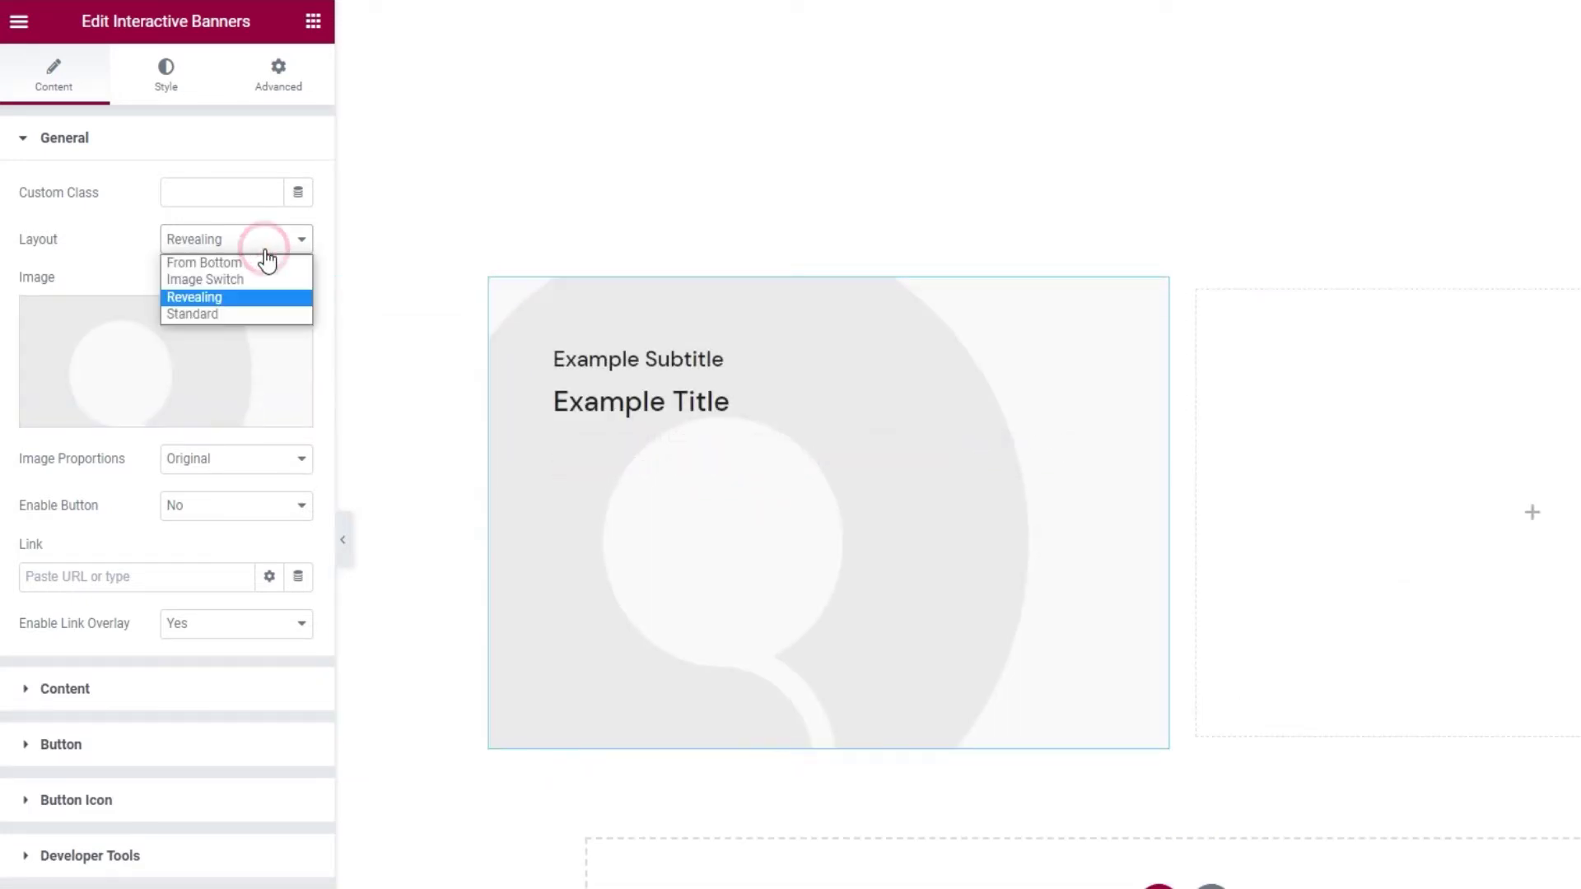
{"action": "left_click", "coordinate": [250, 314]}
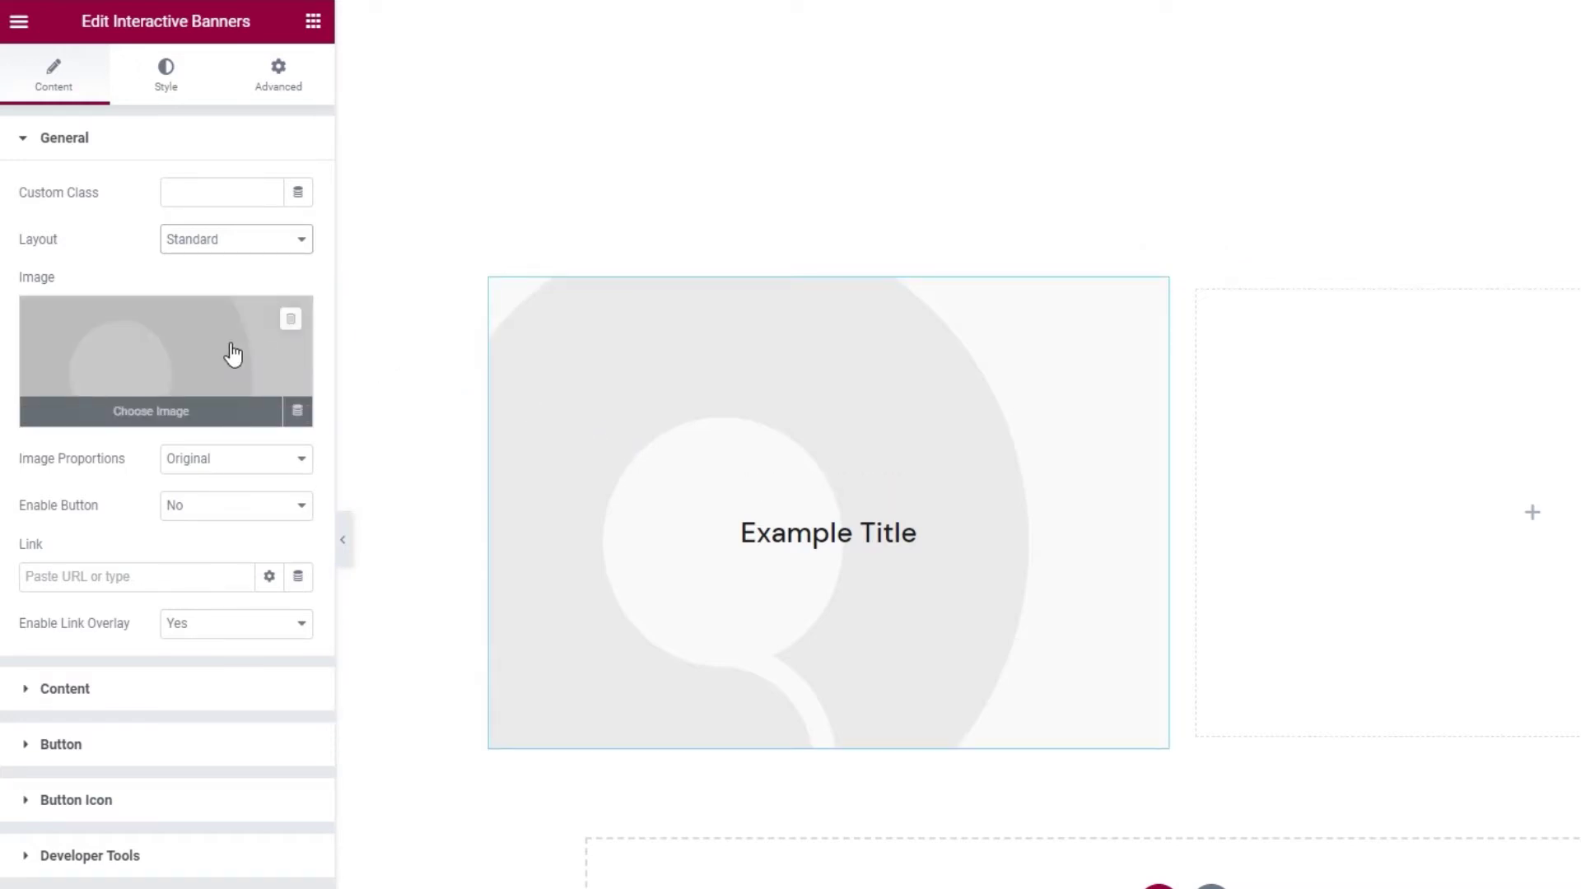
- Insert the orange AirPods photo interactive-banners-img-1.jpeg as the banner image
{"action": "left_click", "coordinate": [233, 354]}
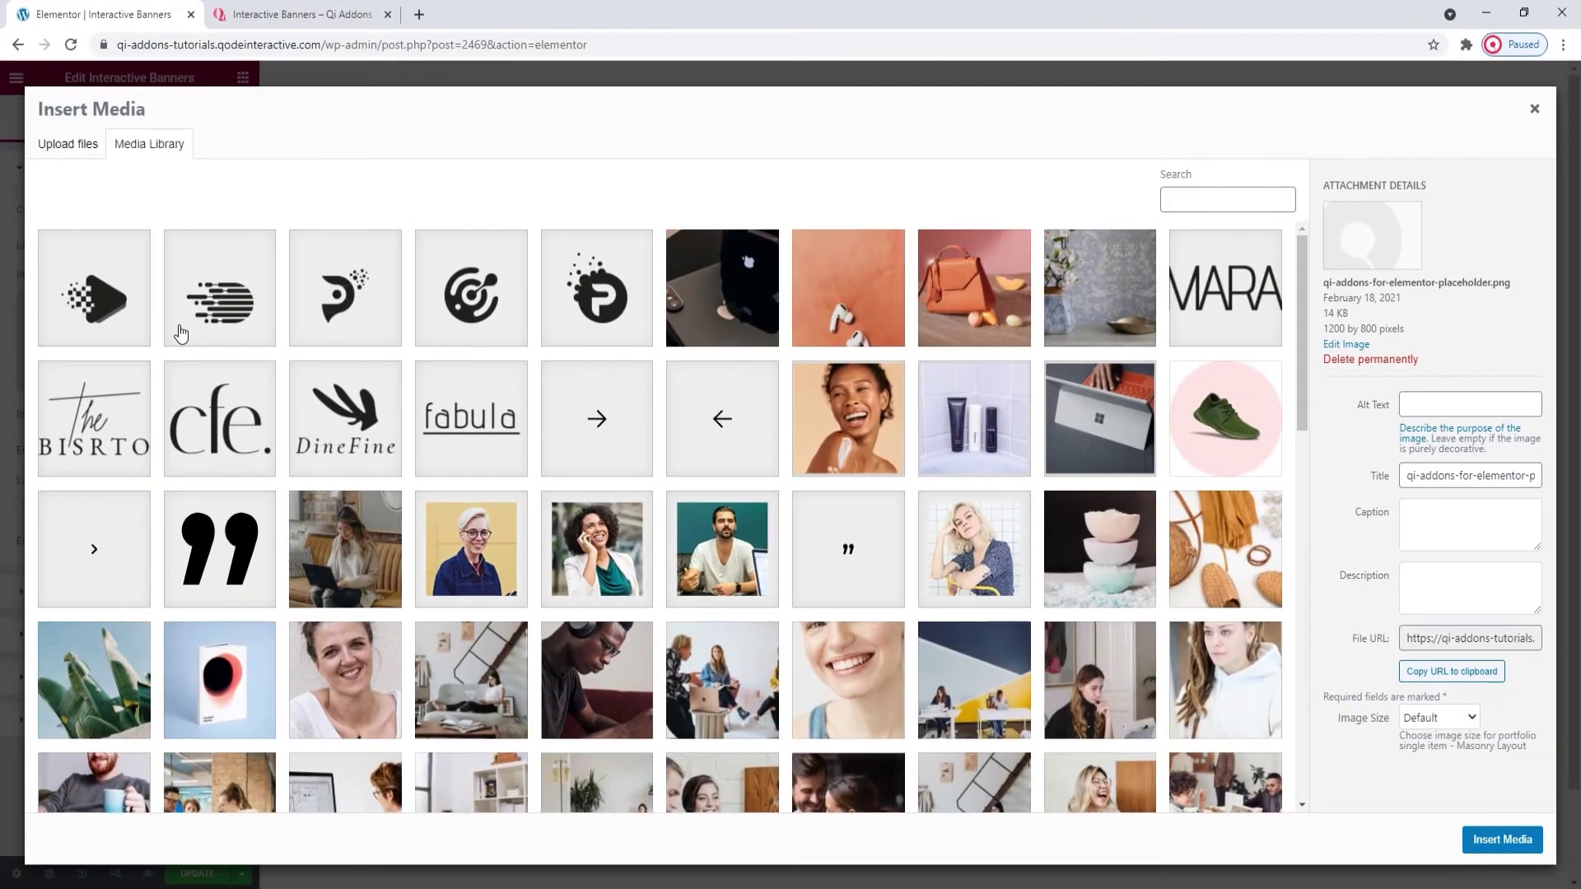
{"action": "left_click", "coordinate": [792, 306]}
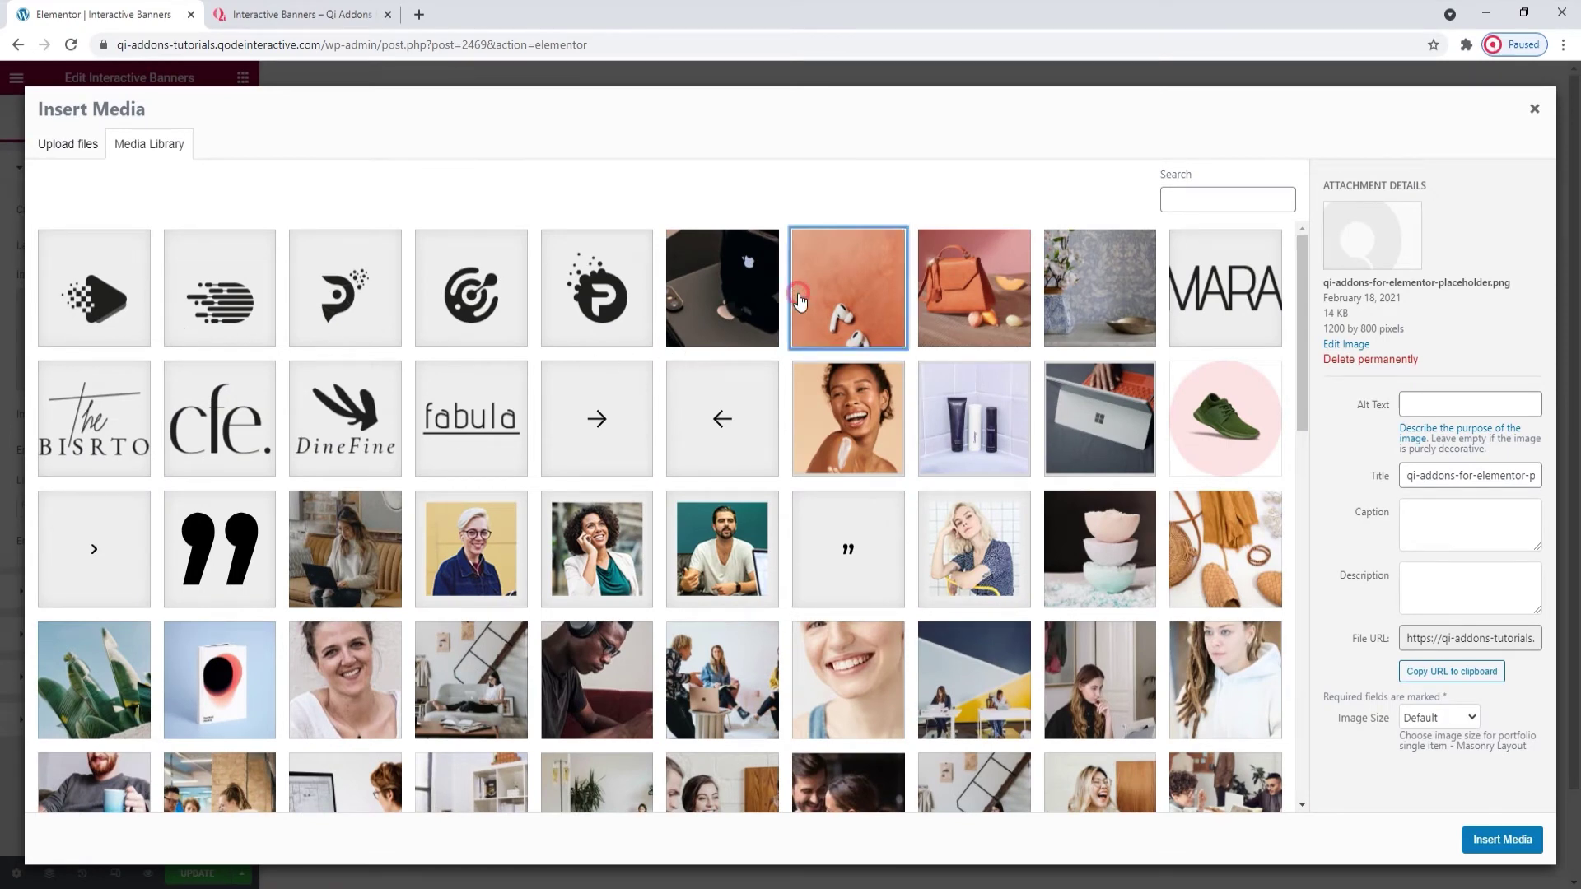
{"action": "left_click", "coordinate": [1496, 836]}
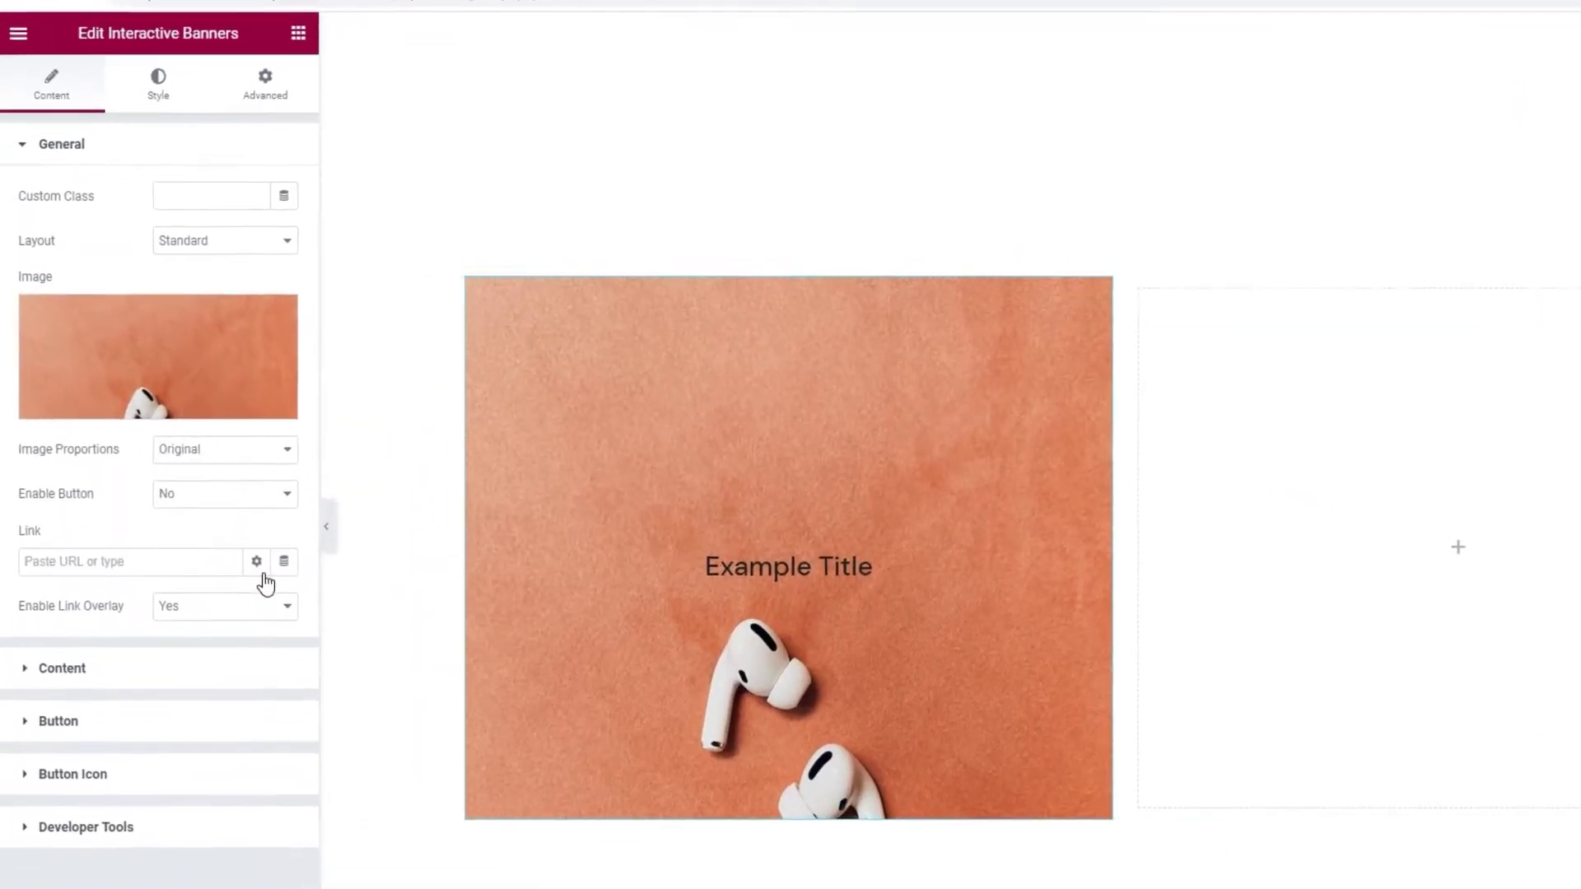
- Keep image proportions Original and set Enable Button to Yes
{"action": "left_click", "coordinate": [201, 418]}
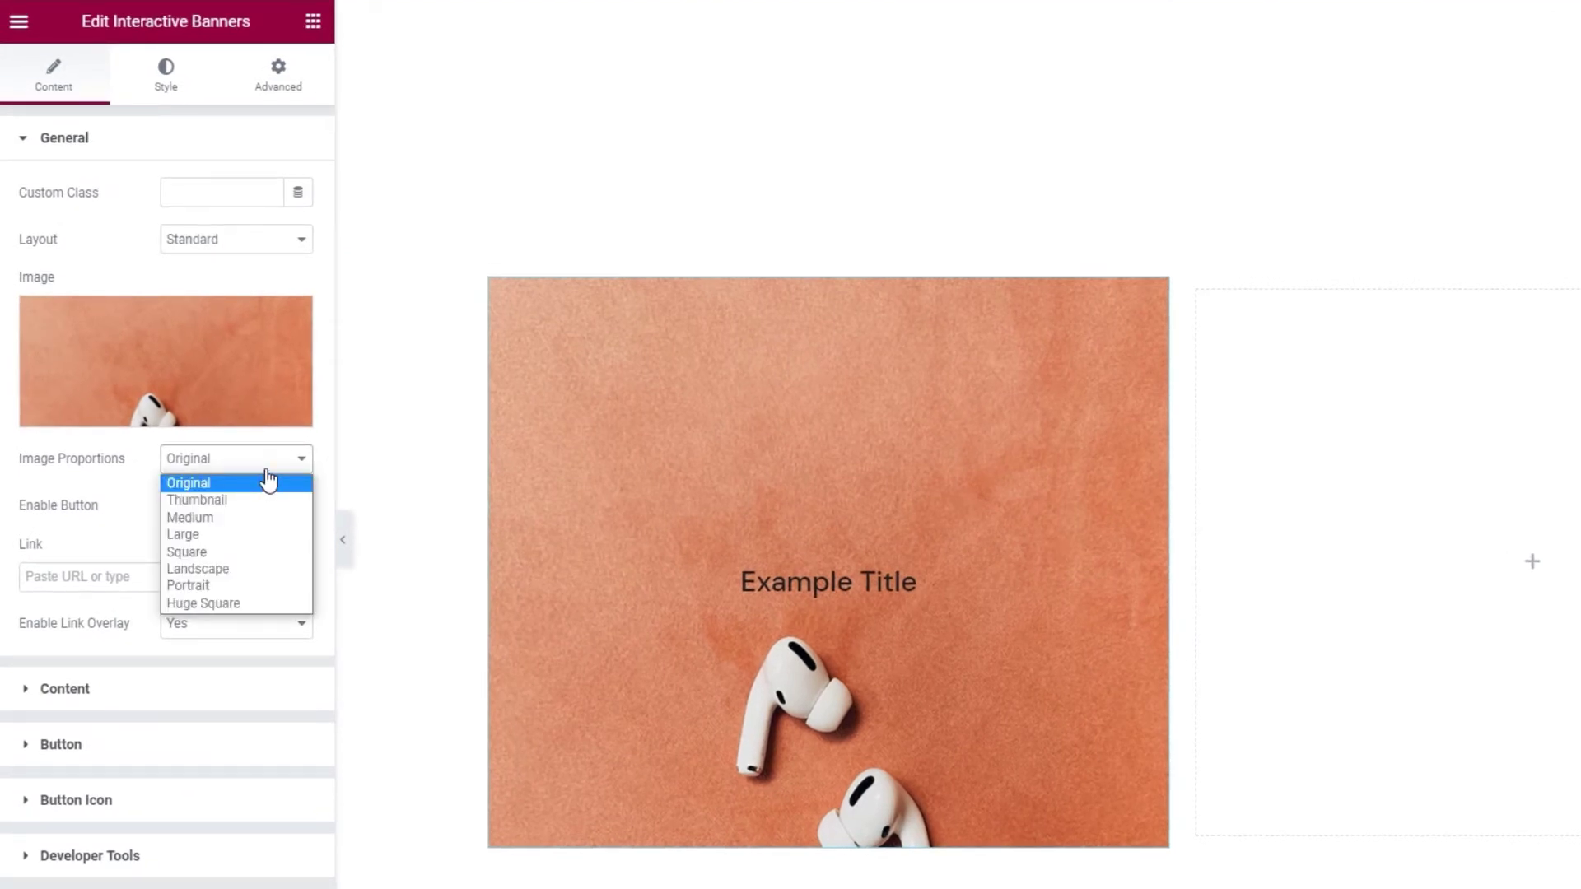
{"action": "left_click", "coordinate": [268, 481]}
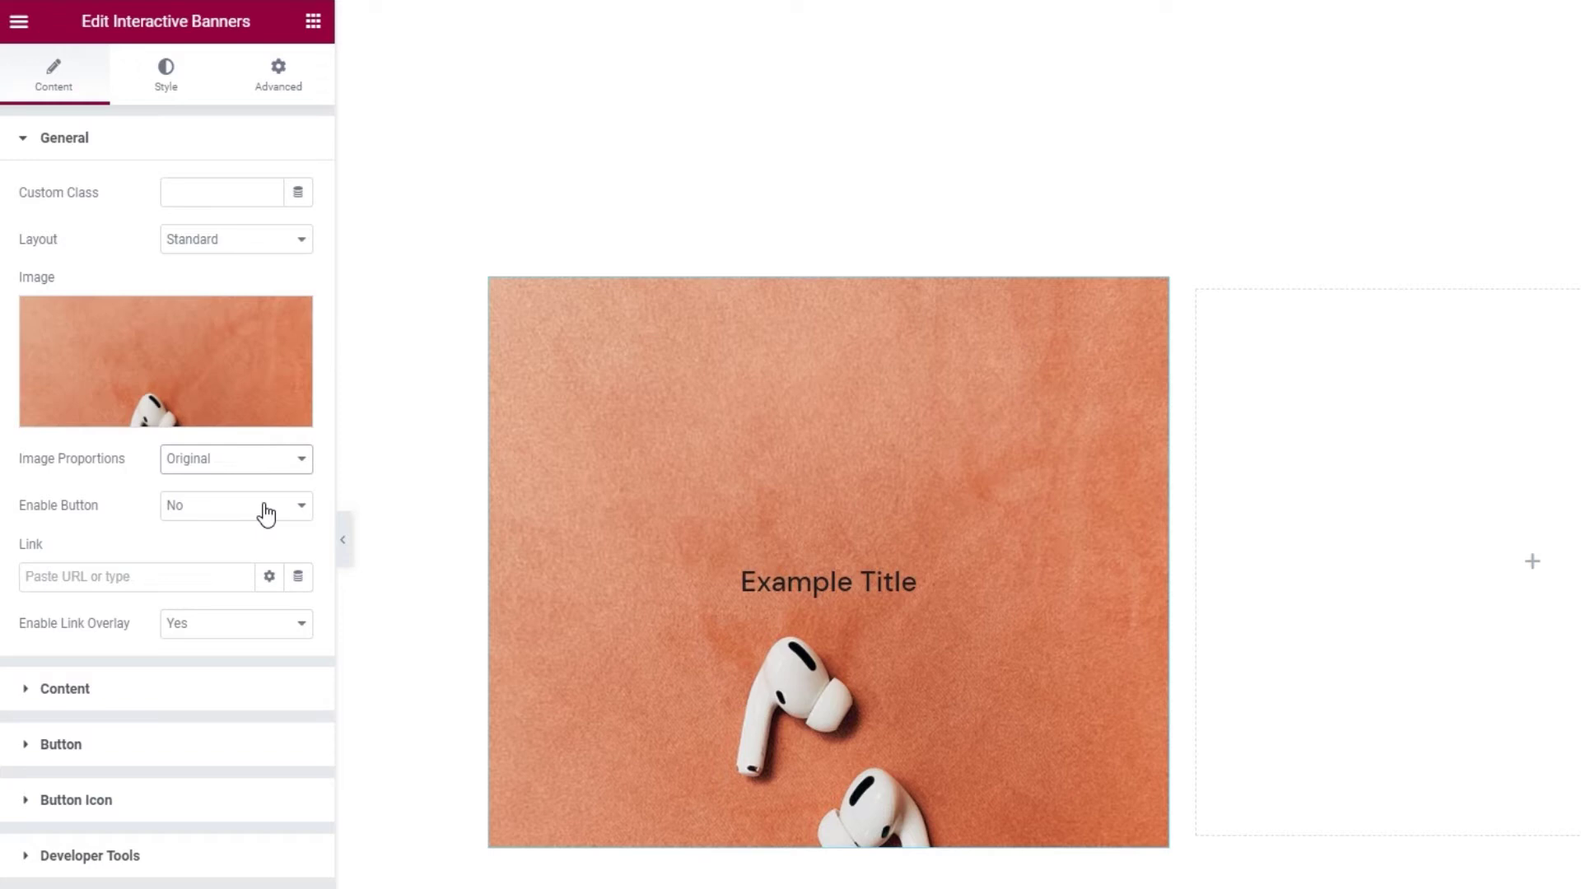
{"action": "left_click", "coordinate": [265, 515]}
{"action": "left_click", "coordinate": [236, 550]}
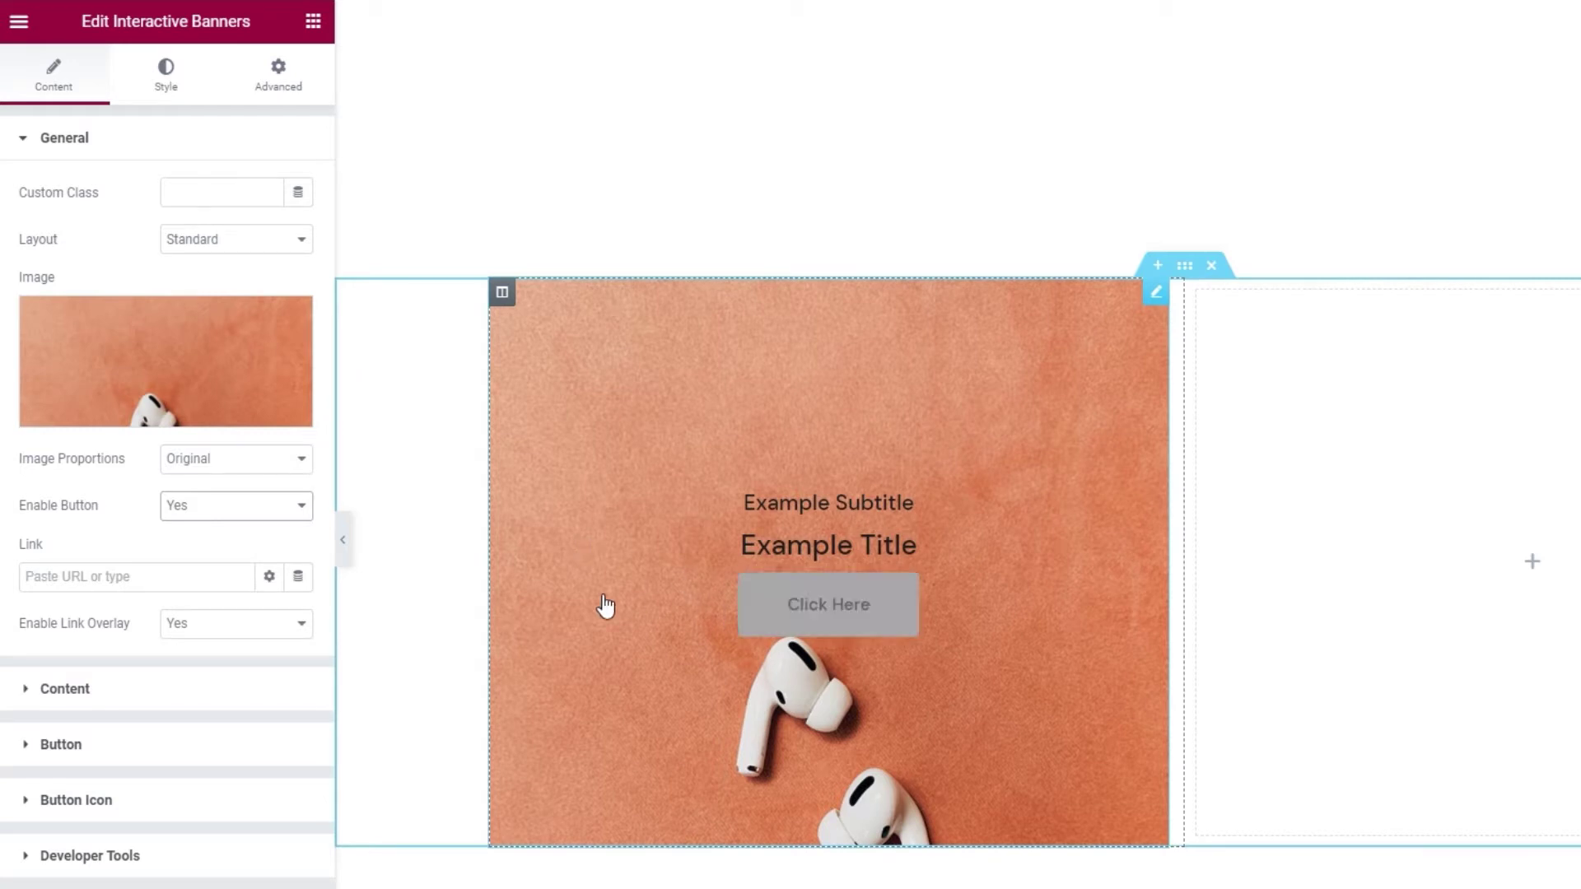
- Set the banner link to # and leave Enable Link Overlay on Yes after briefly trying No
{"action": "left_click", "coordinate": [214, 584]}
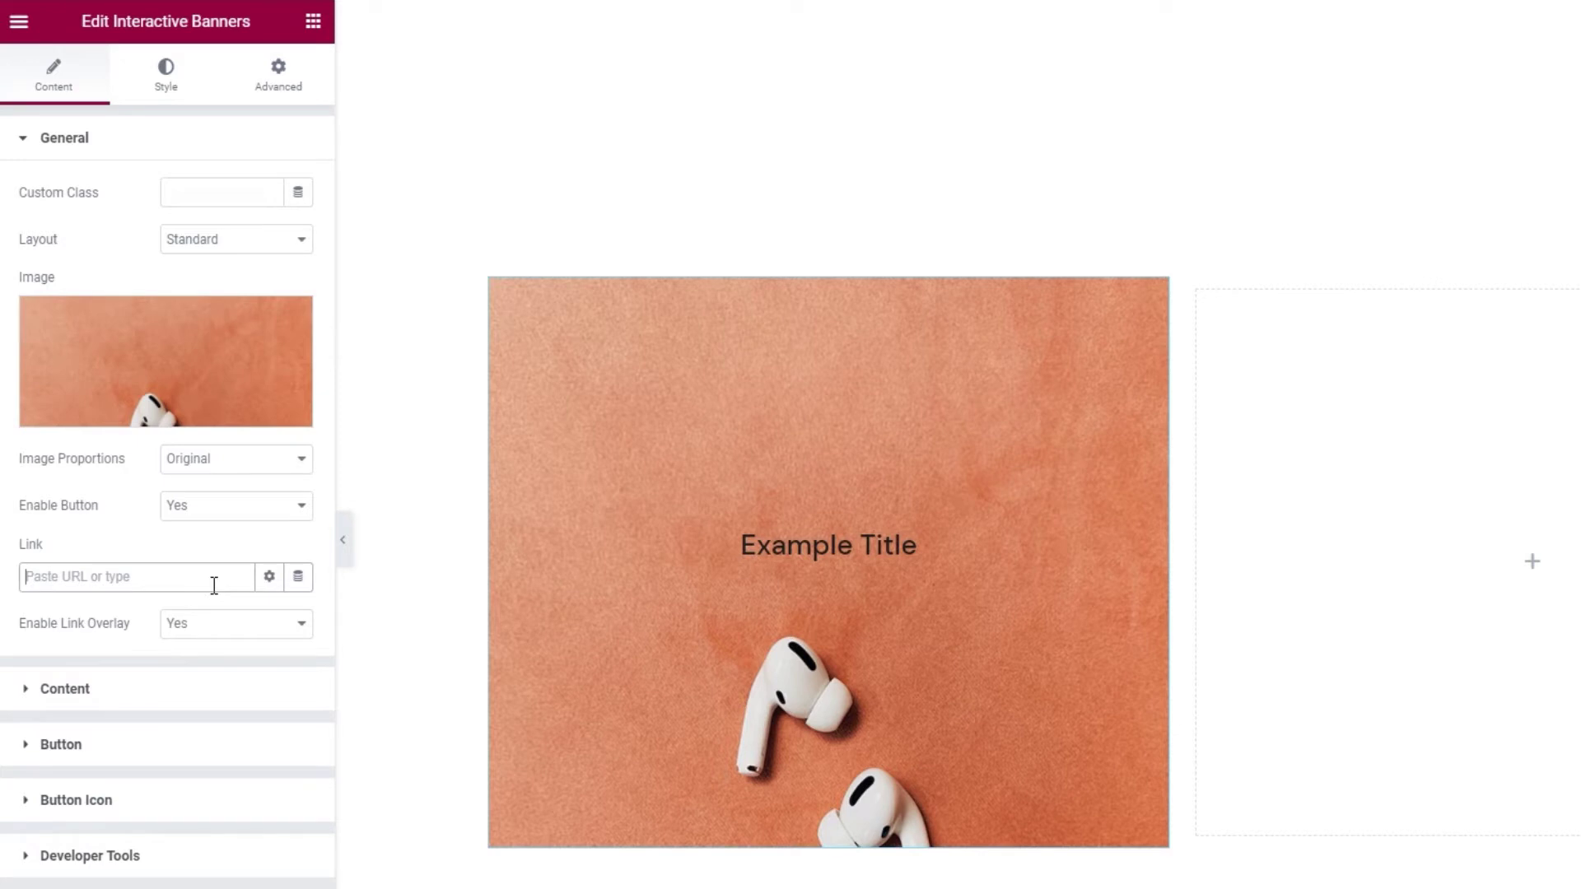
{"action": "type", "text": "#"}
{"action": "left_click", "coordinate": [150, 599]}
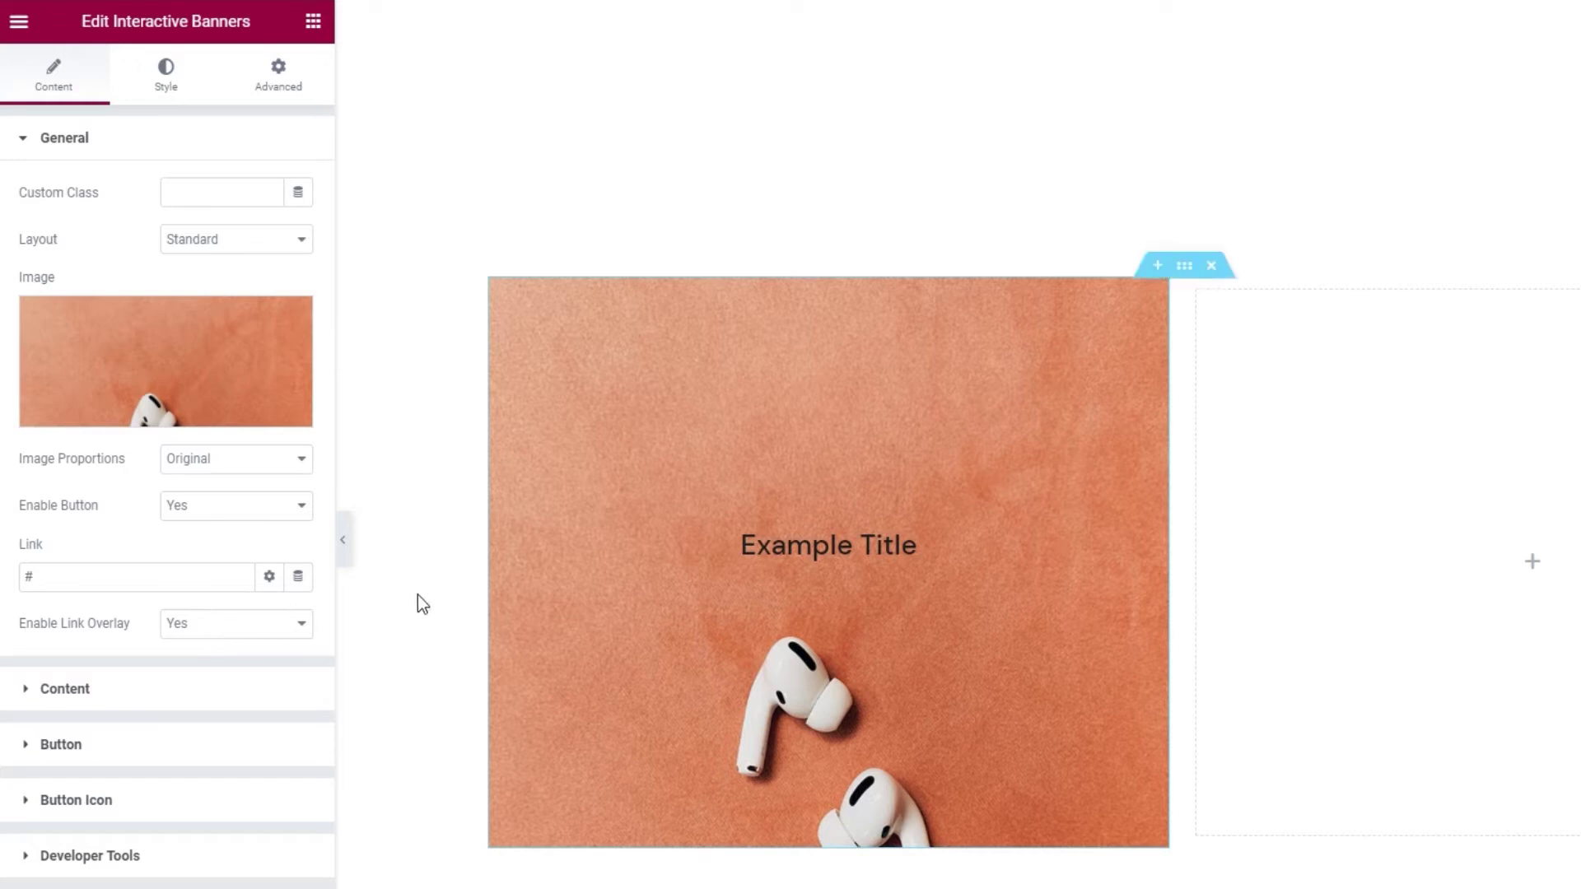
{"action": "mouse_move", "coordinate": [526, 576]}
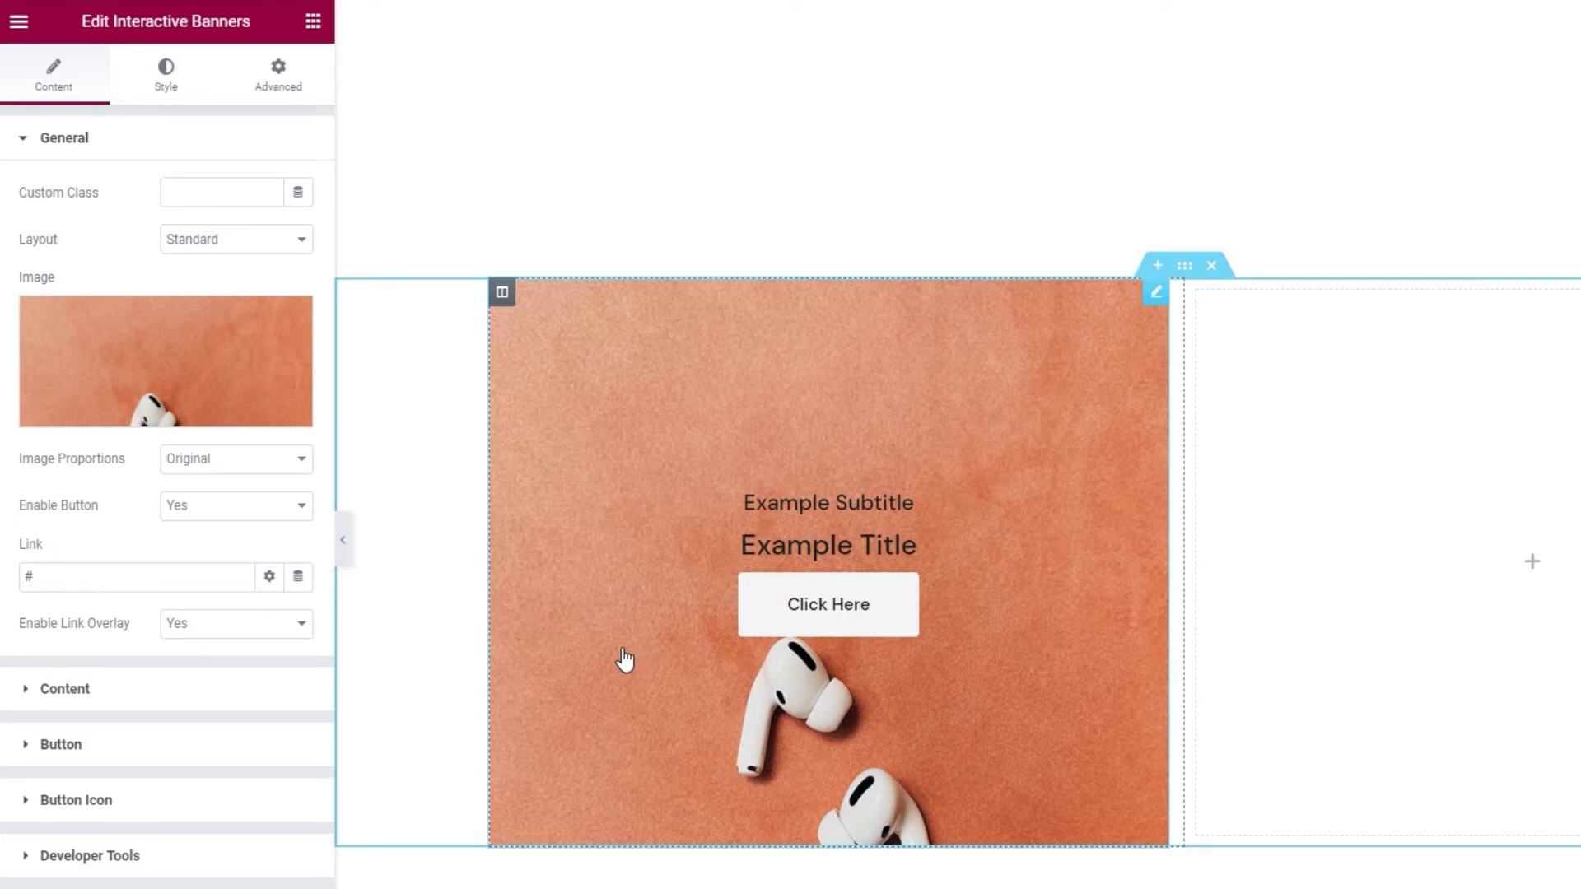
{"action": "left_click", "coordinate": [256, 630]}
{"action": "left_click", "coordinate": [241, 663]}
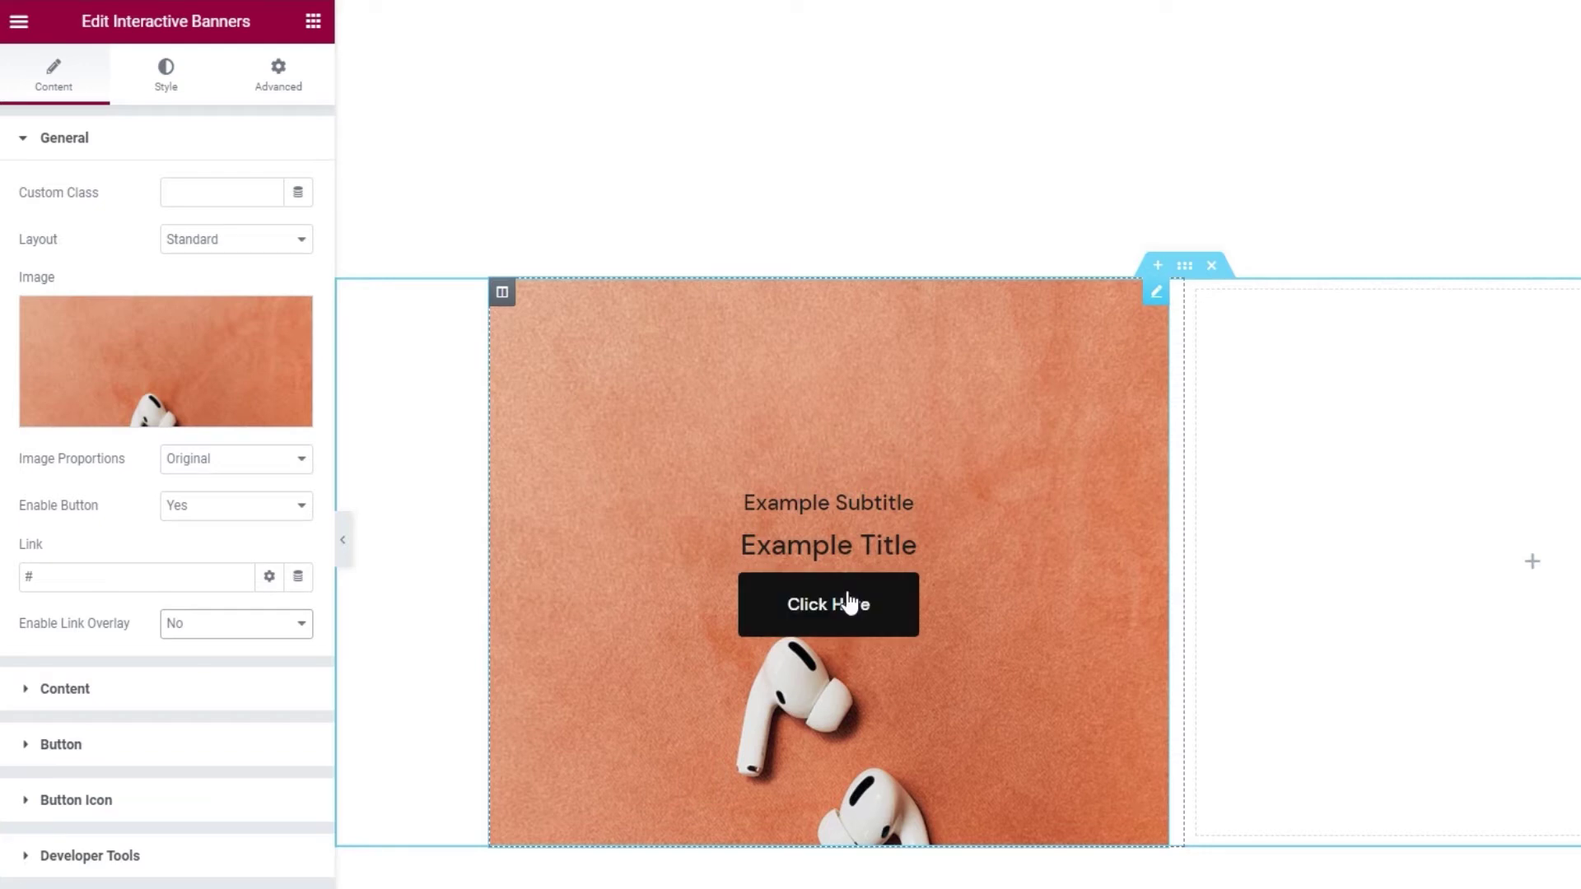
{"action": "left_click", "coordinate": [257, 636]}
{"action": "left_click", "coordinate": [254, 647]}
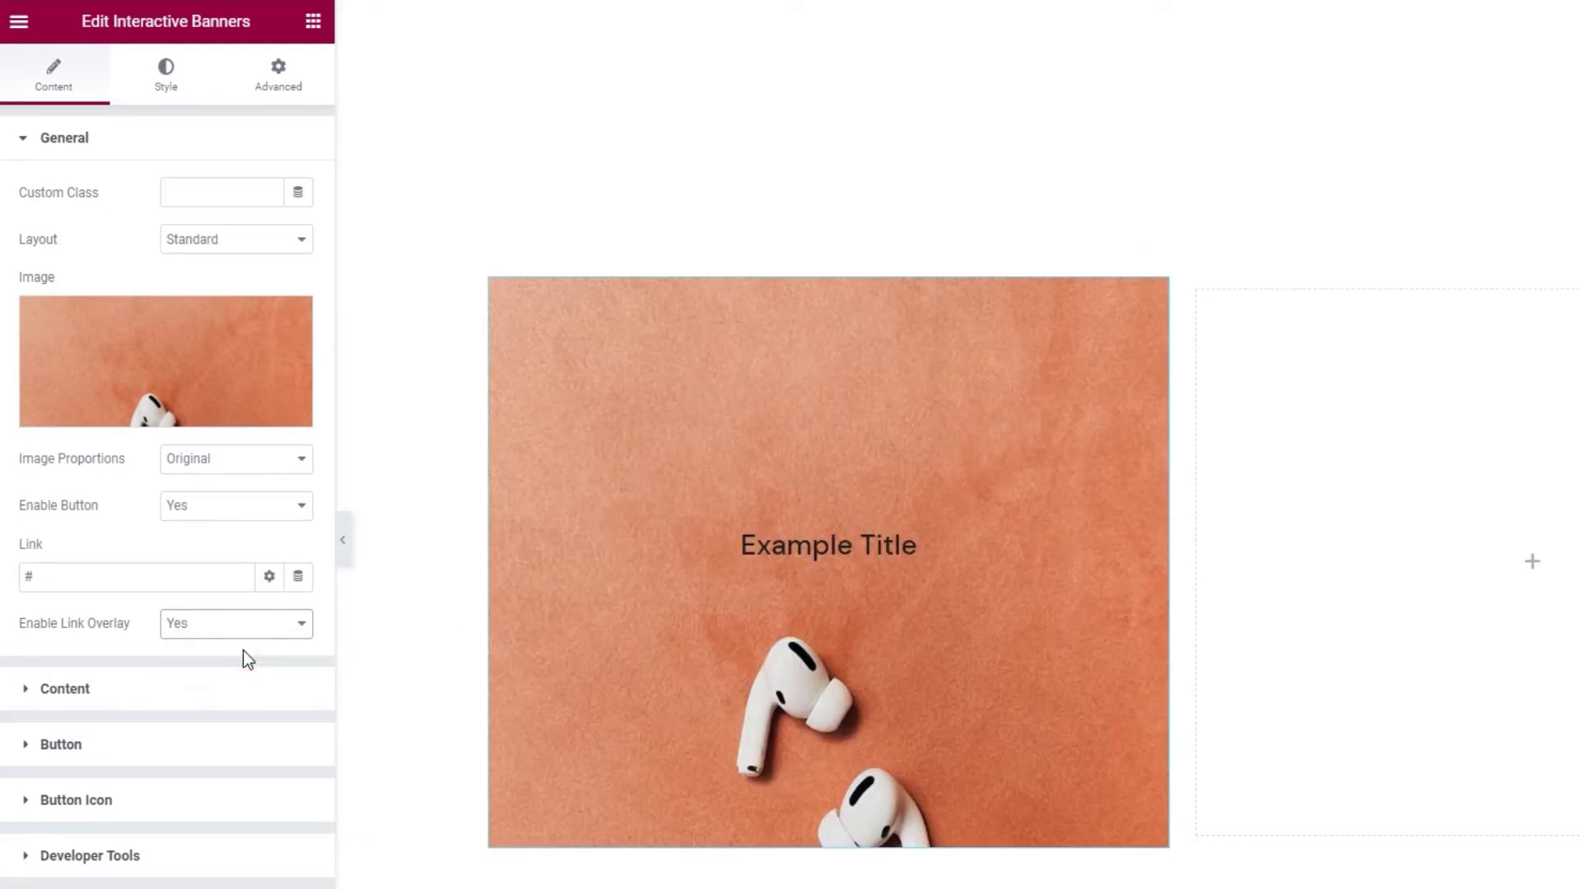
- Replace the example Title with 'New collection' and the Subtitle with 'check out'
{"action": "left_click", "coordinate": [229, 674]}
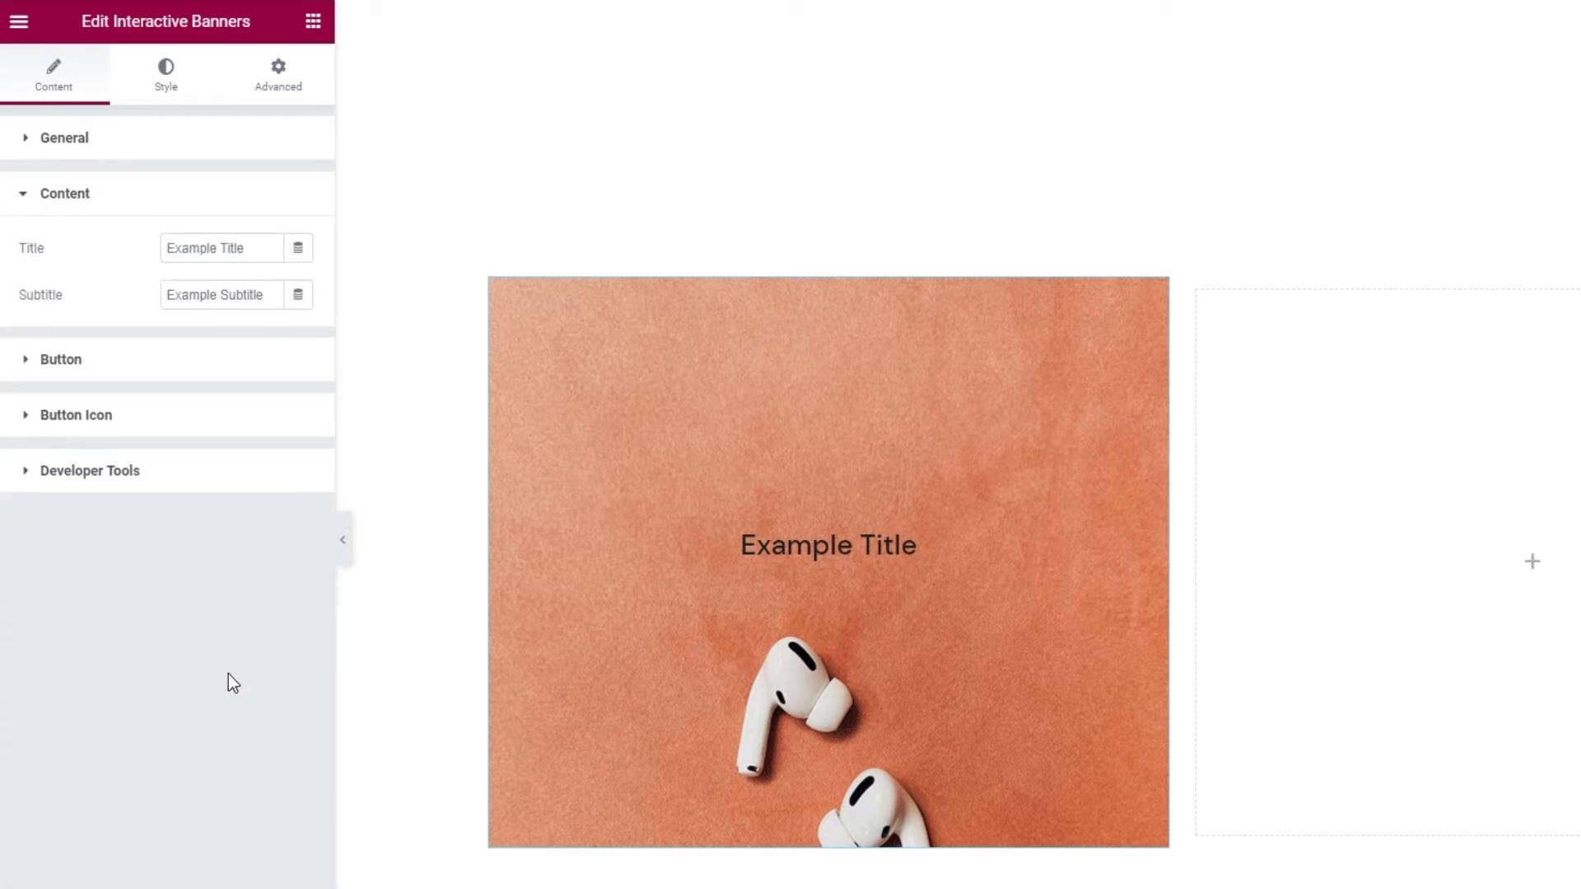
{"action": "triple_click", "coordinate": [232, 260]}
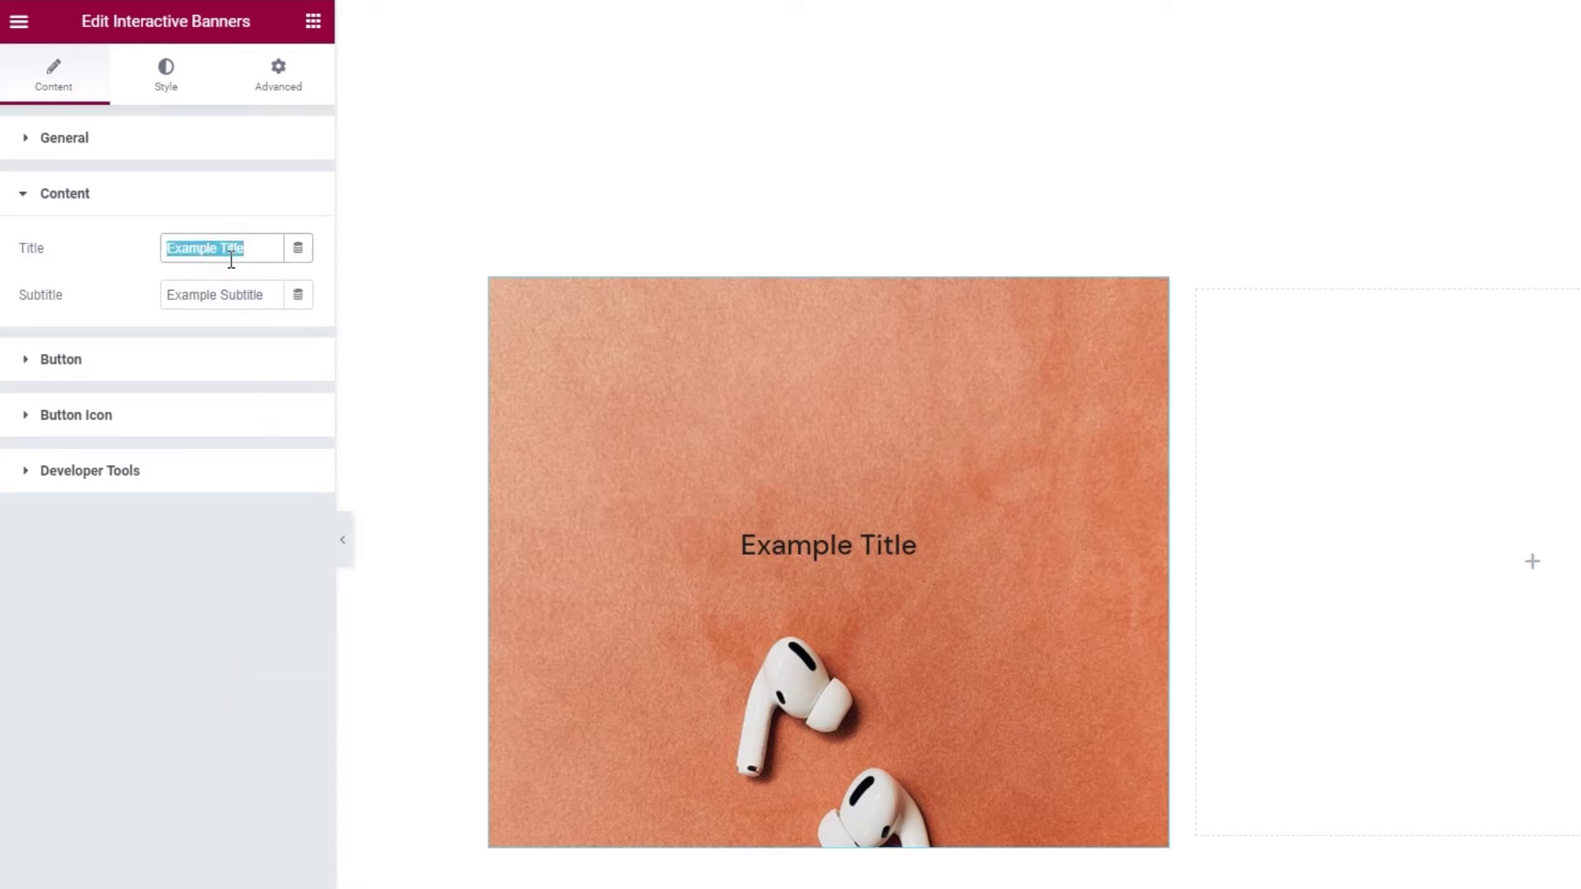
{"action": "key", "text": "BackSpace"}
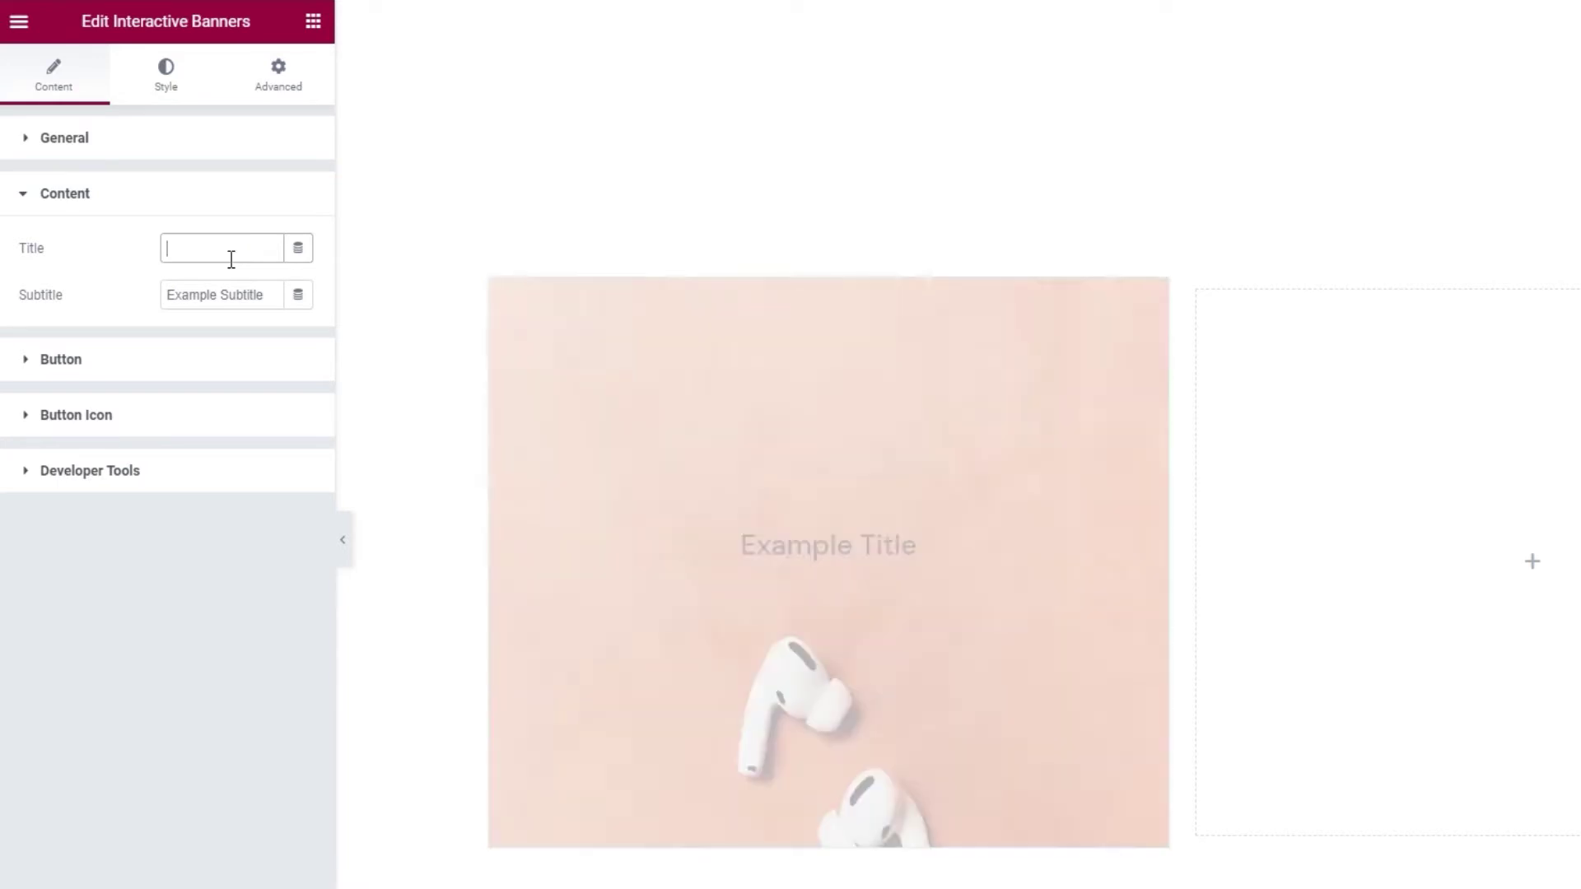
{"action": "type", "text": "New collec"}
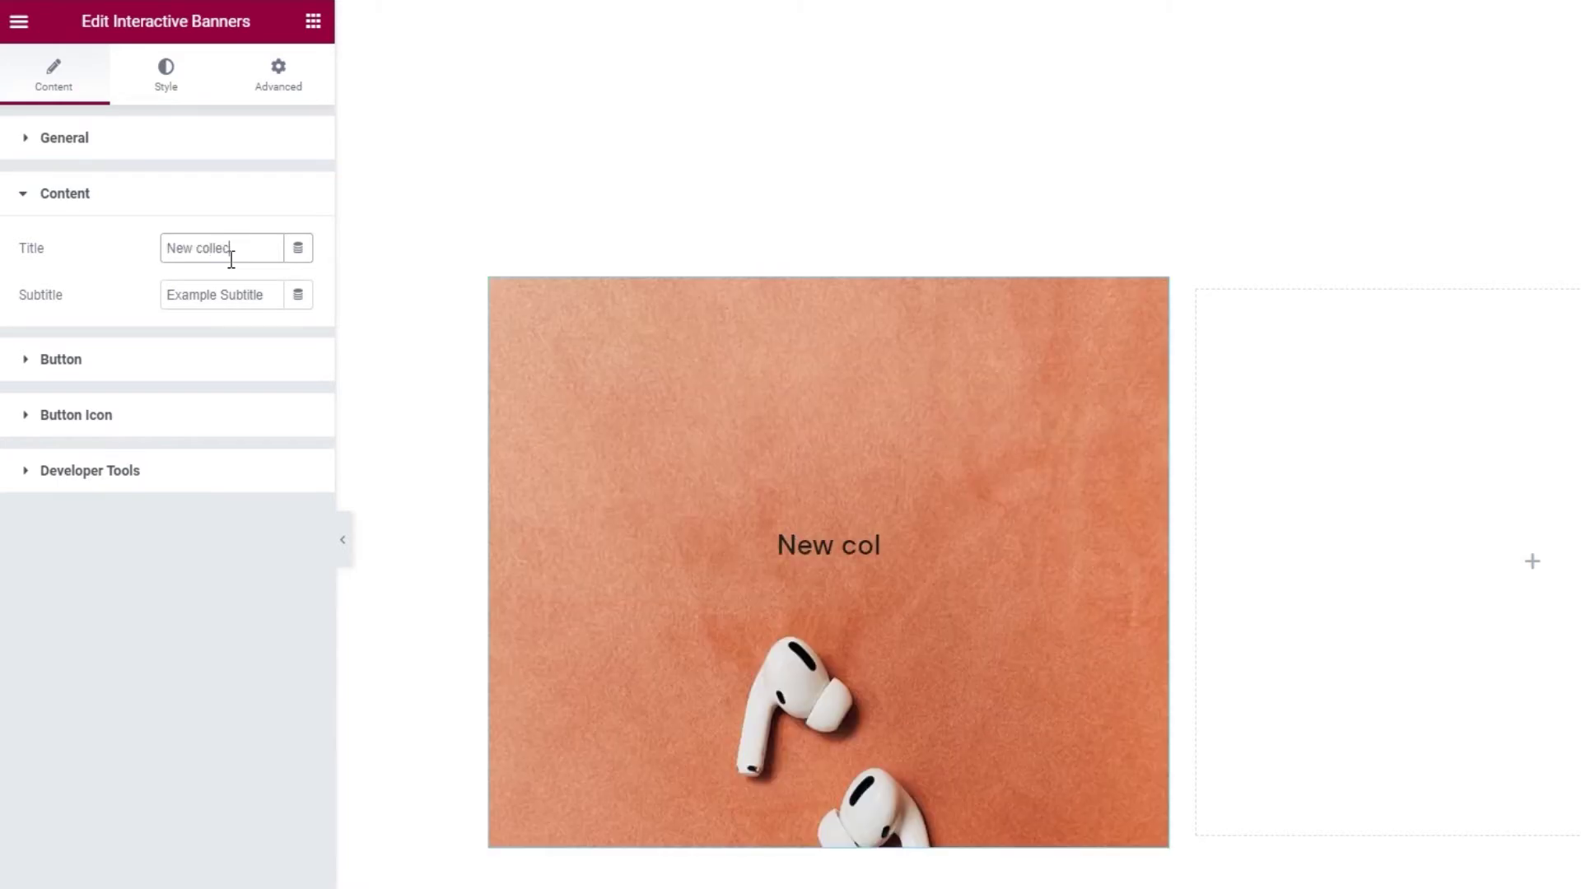
{"action": "type", "text": "tion"}
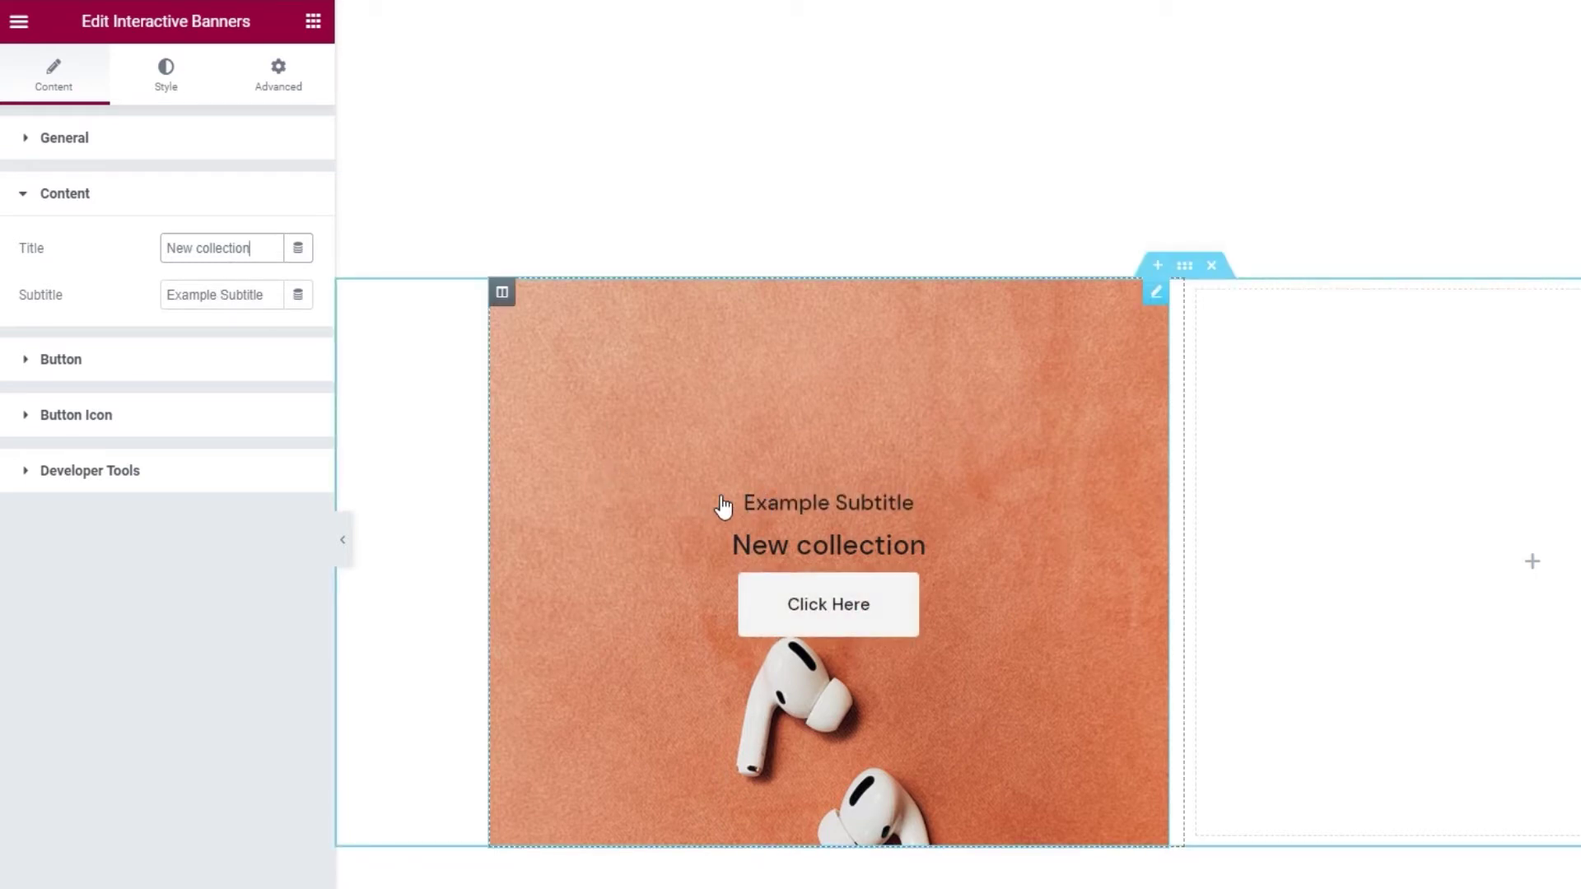
{"action": "triple_click", "coordinate": [236, 298]}
{"action": "type", "text": "check out"}
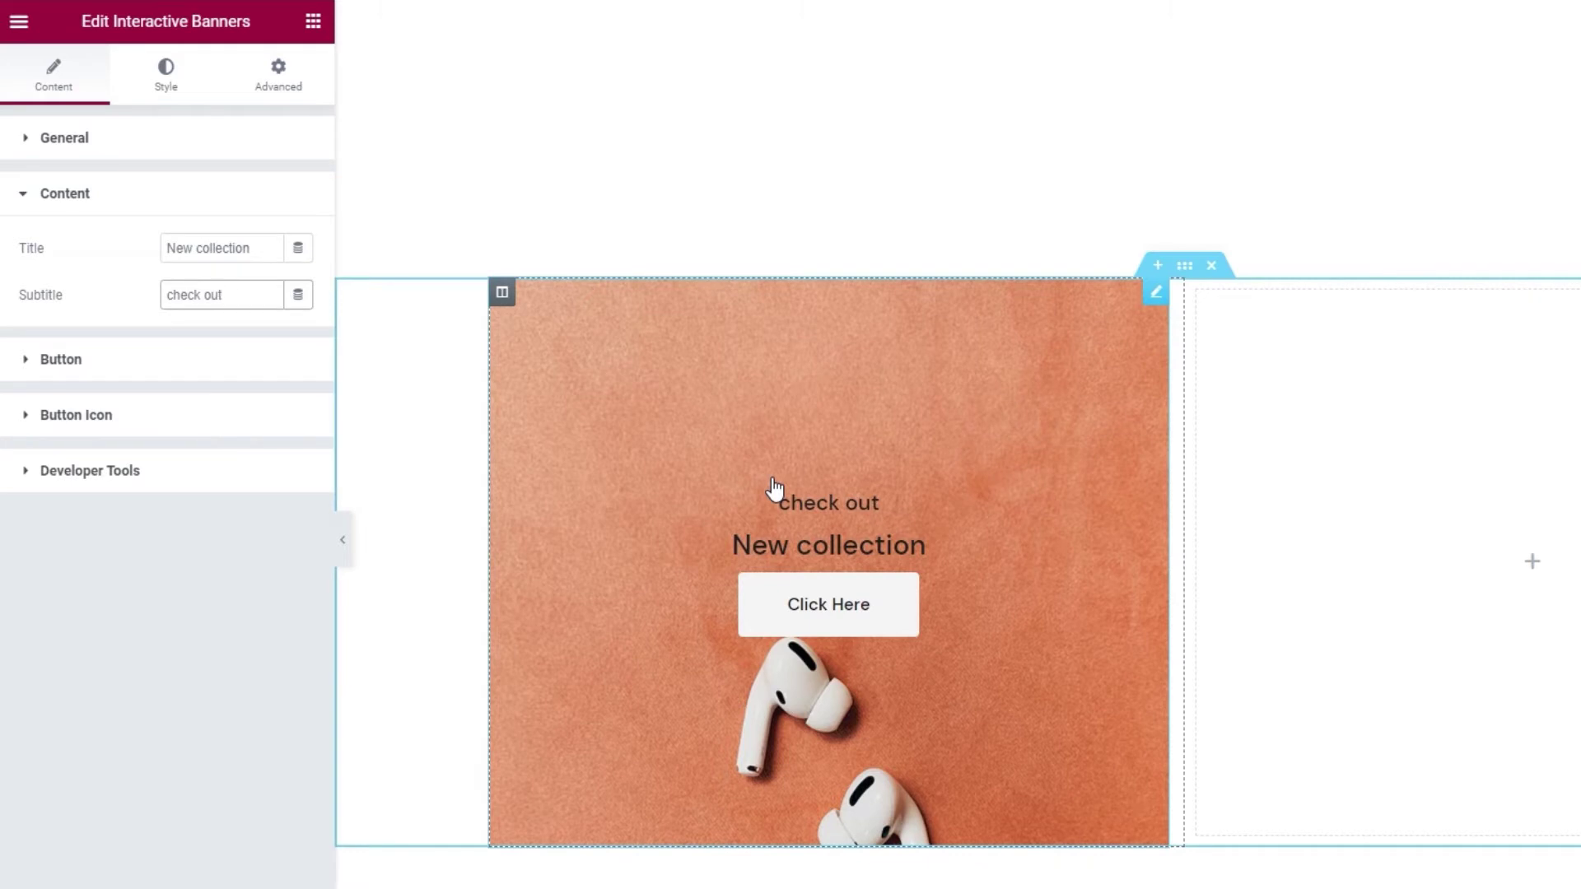
- Set the button Layout to Textual after briefly trying Outlined
{"action": "left_click", "coordinate": [263, 362]}
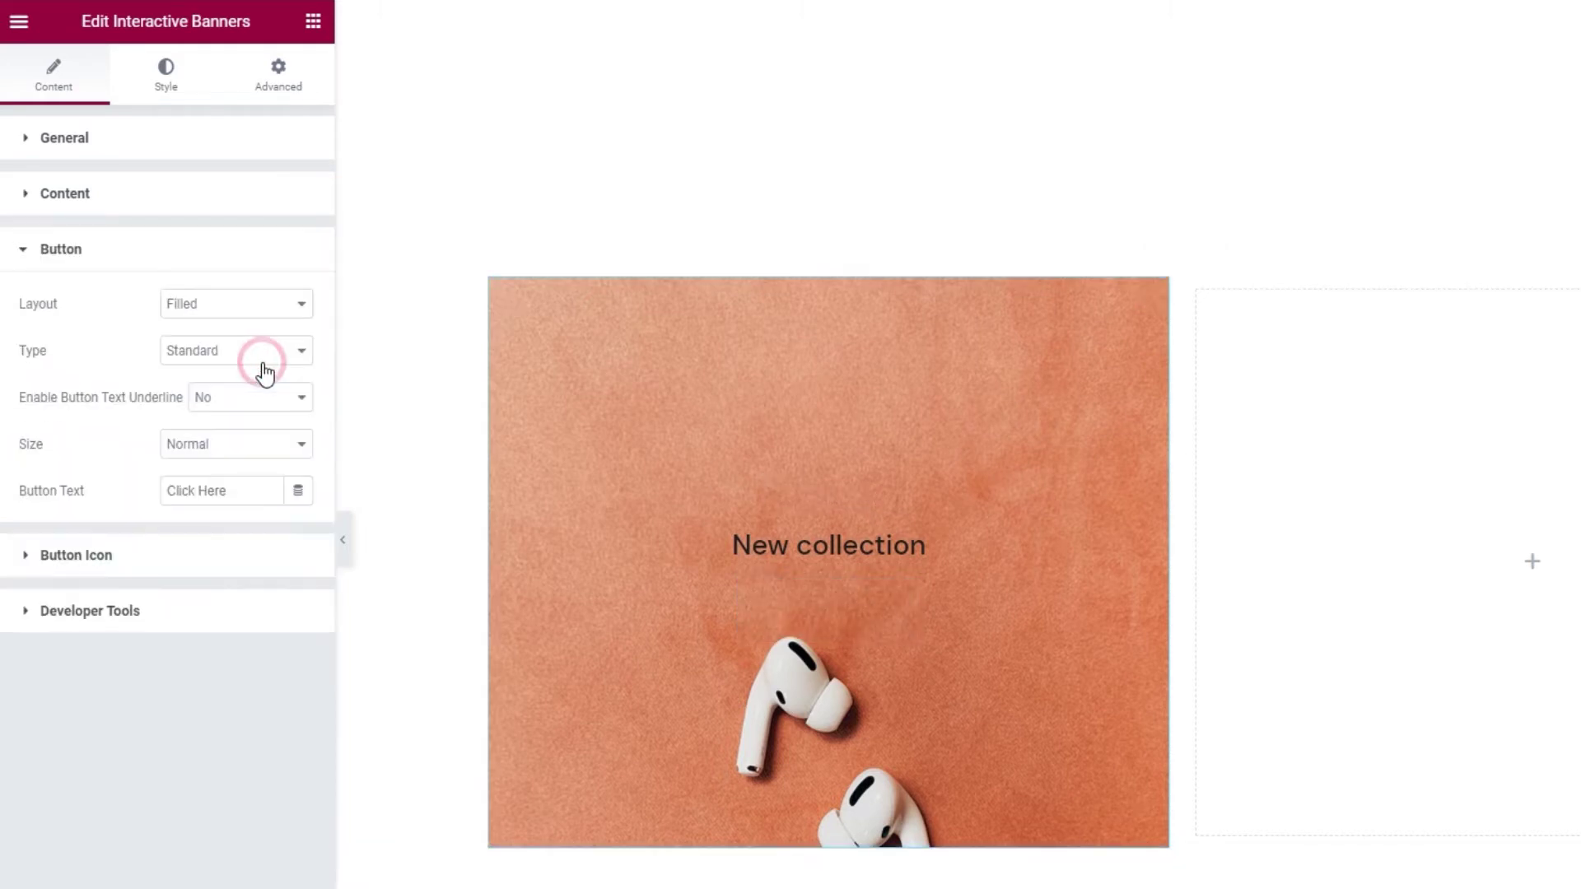
{"action": "left_click", "coordinate": [258, 306]}
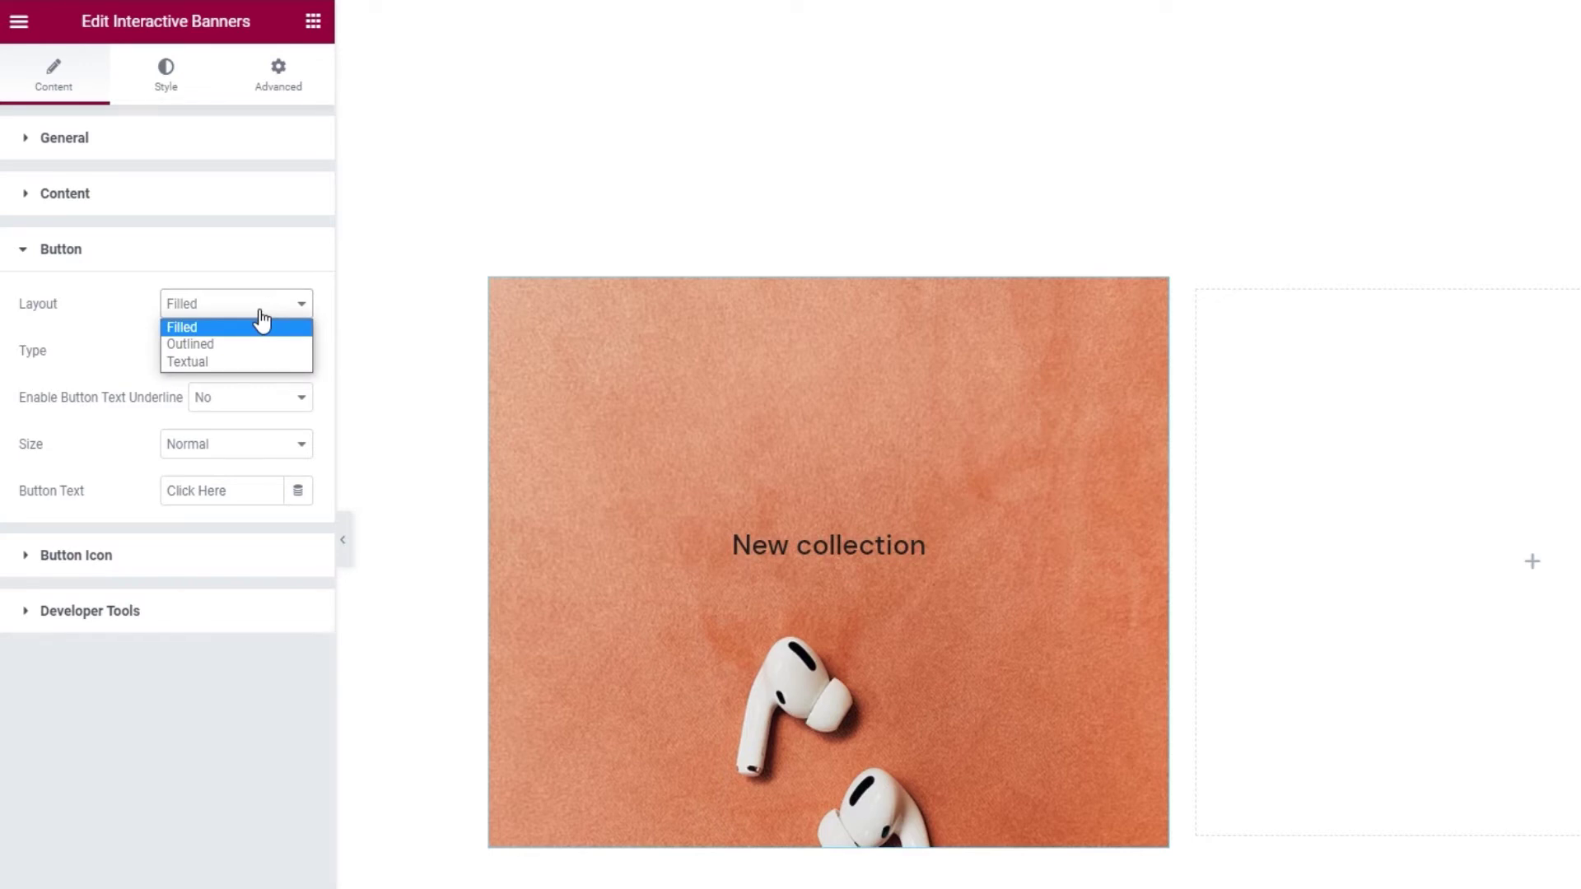
{"action": "left_click", "coordinate": [252, 343]}
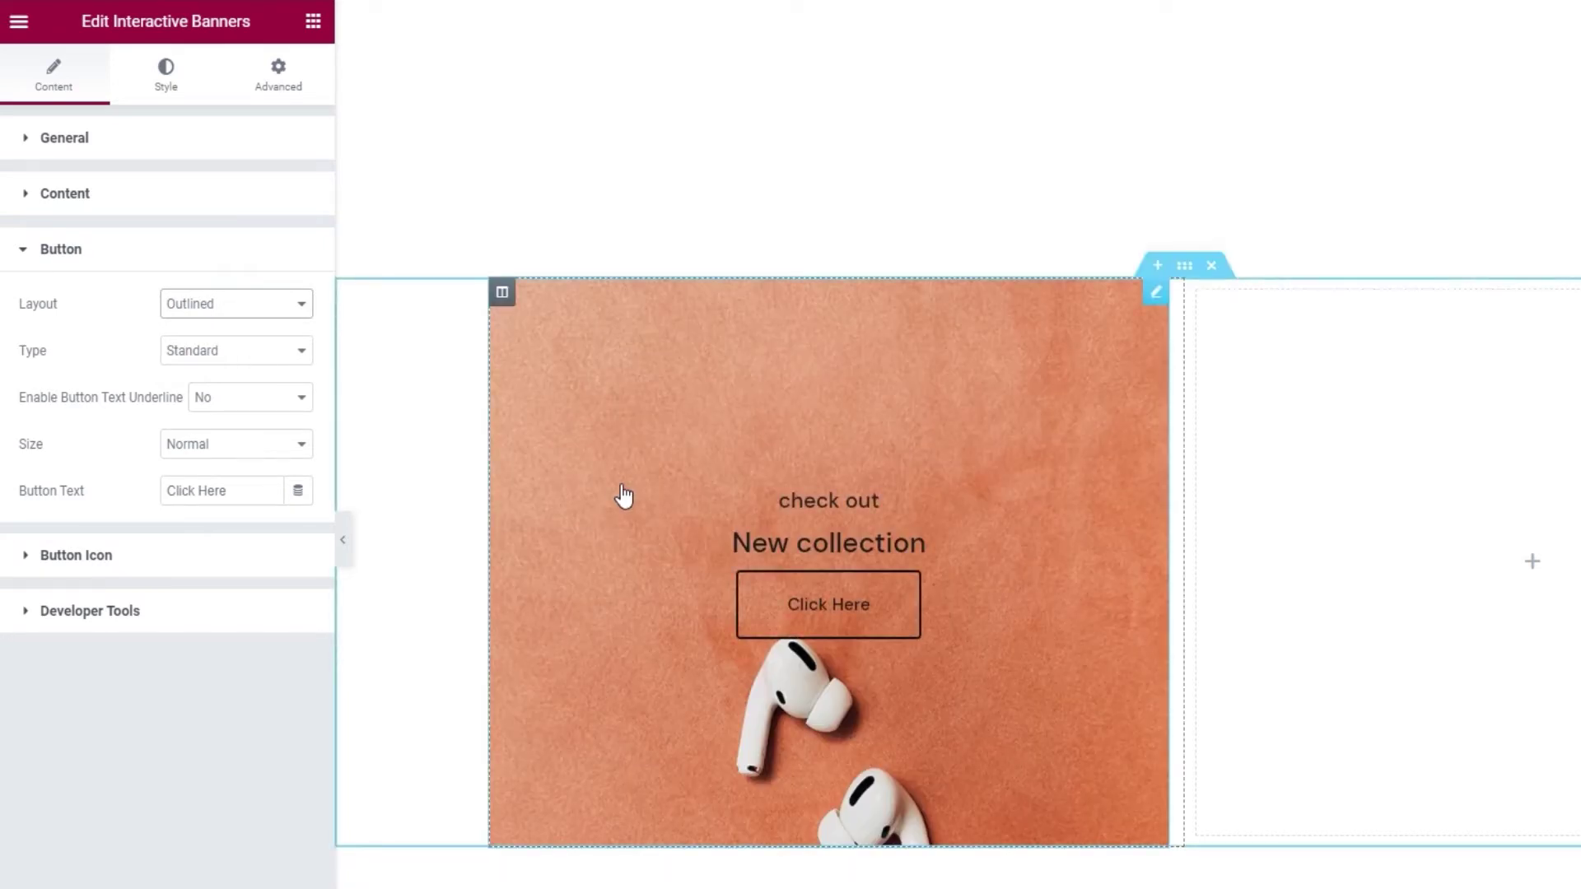
{"action": "left_click", "coordinate": [247, 311]}
{"action": "left_click", "coordinate": [247, 362]}
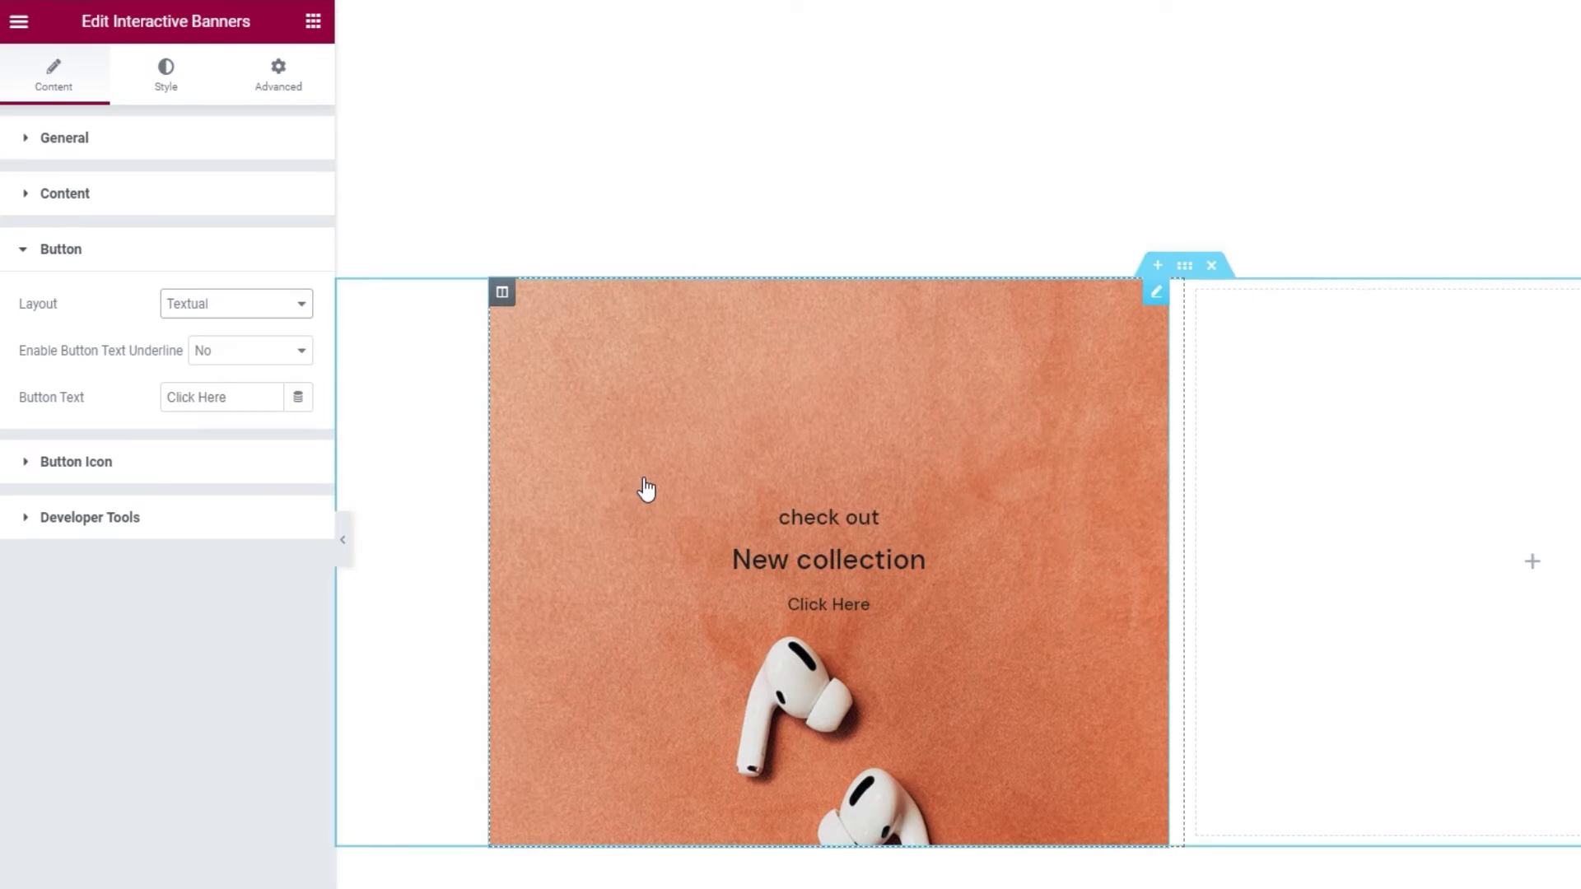
- Turn on button text underline and change the button text to 'View More'
{"action": "left_click", "coordinate": [272, 354]}
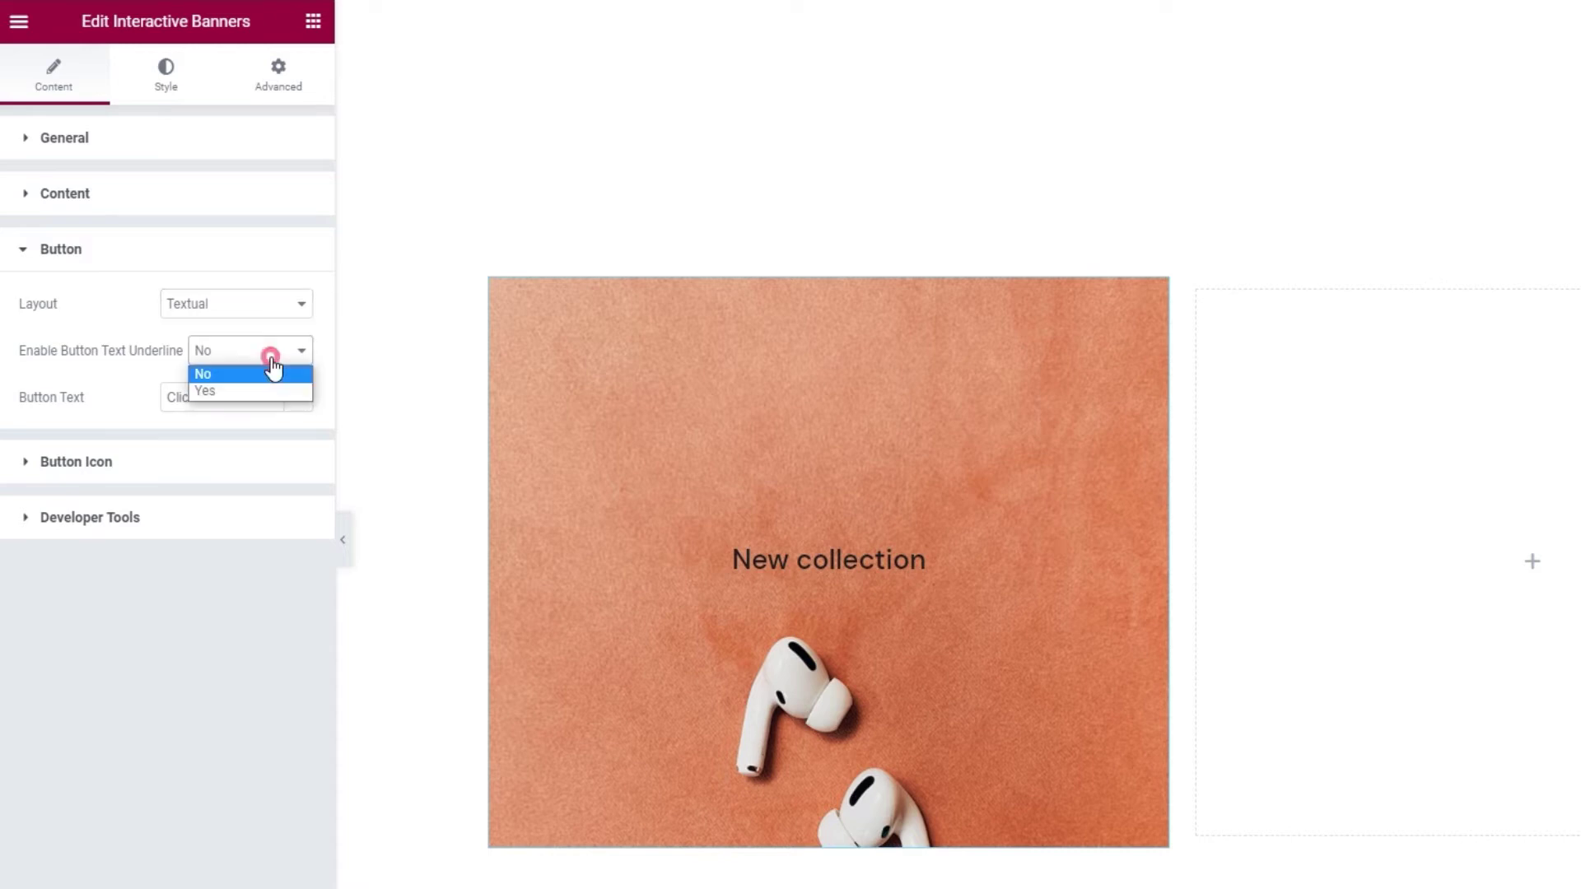
{"action": "left_click", "coordinate": [264, 387]}
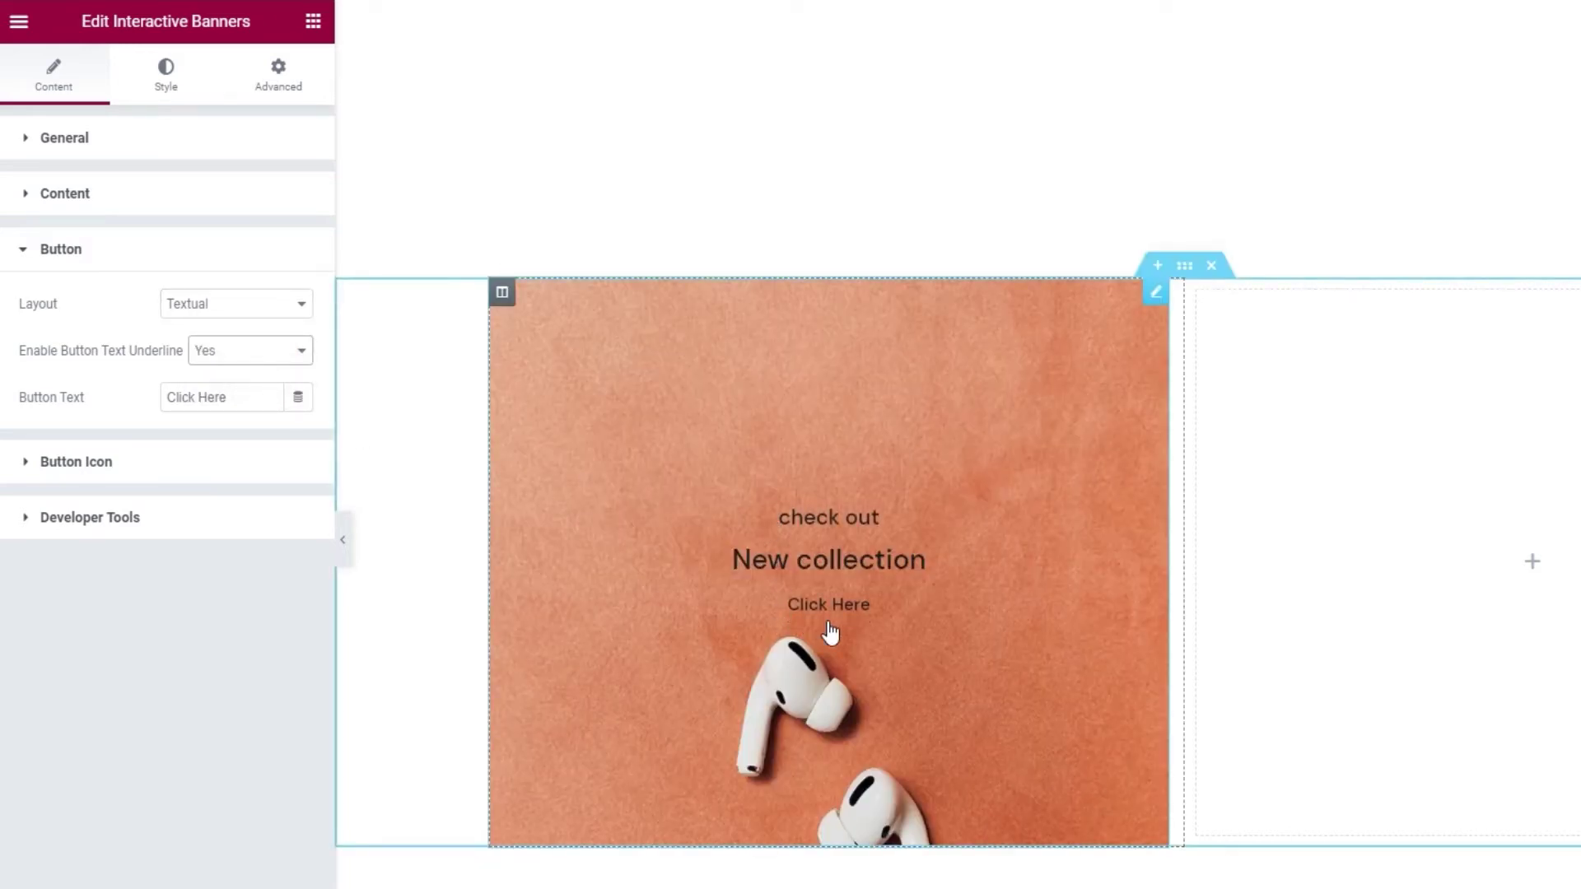
{"action": "triple_click", "coordinate": [244, 406]}
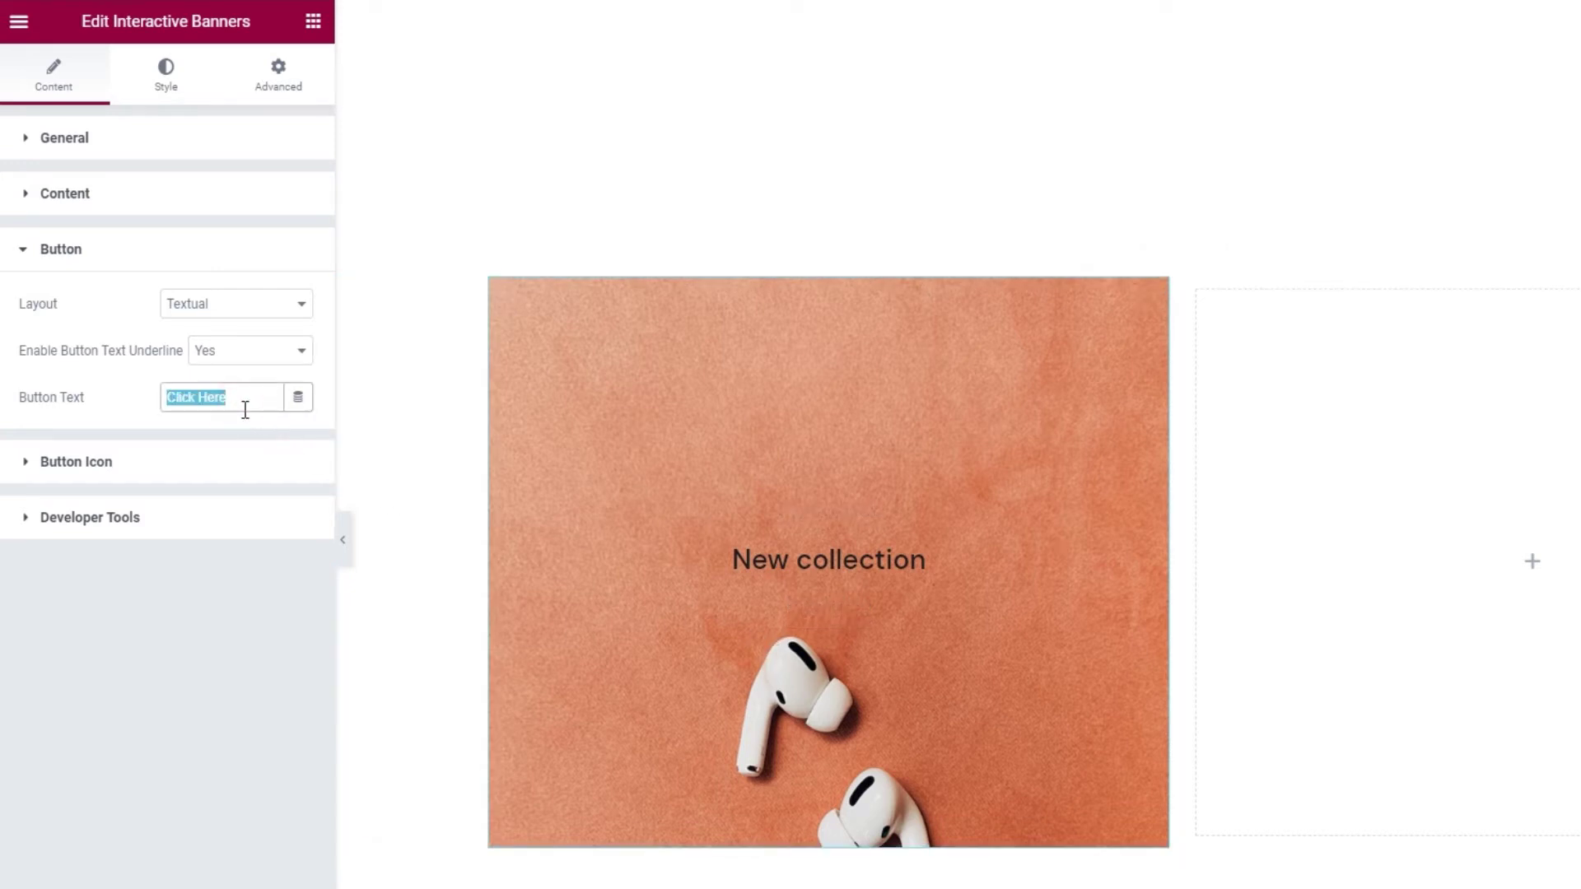
{"action": "type", "text": "View More"}
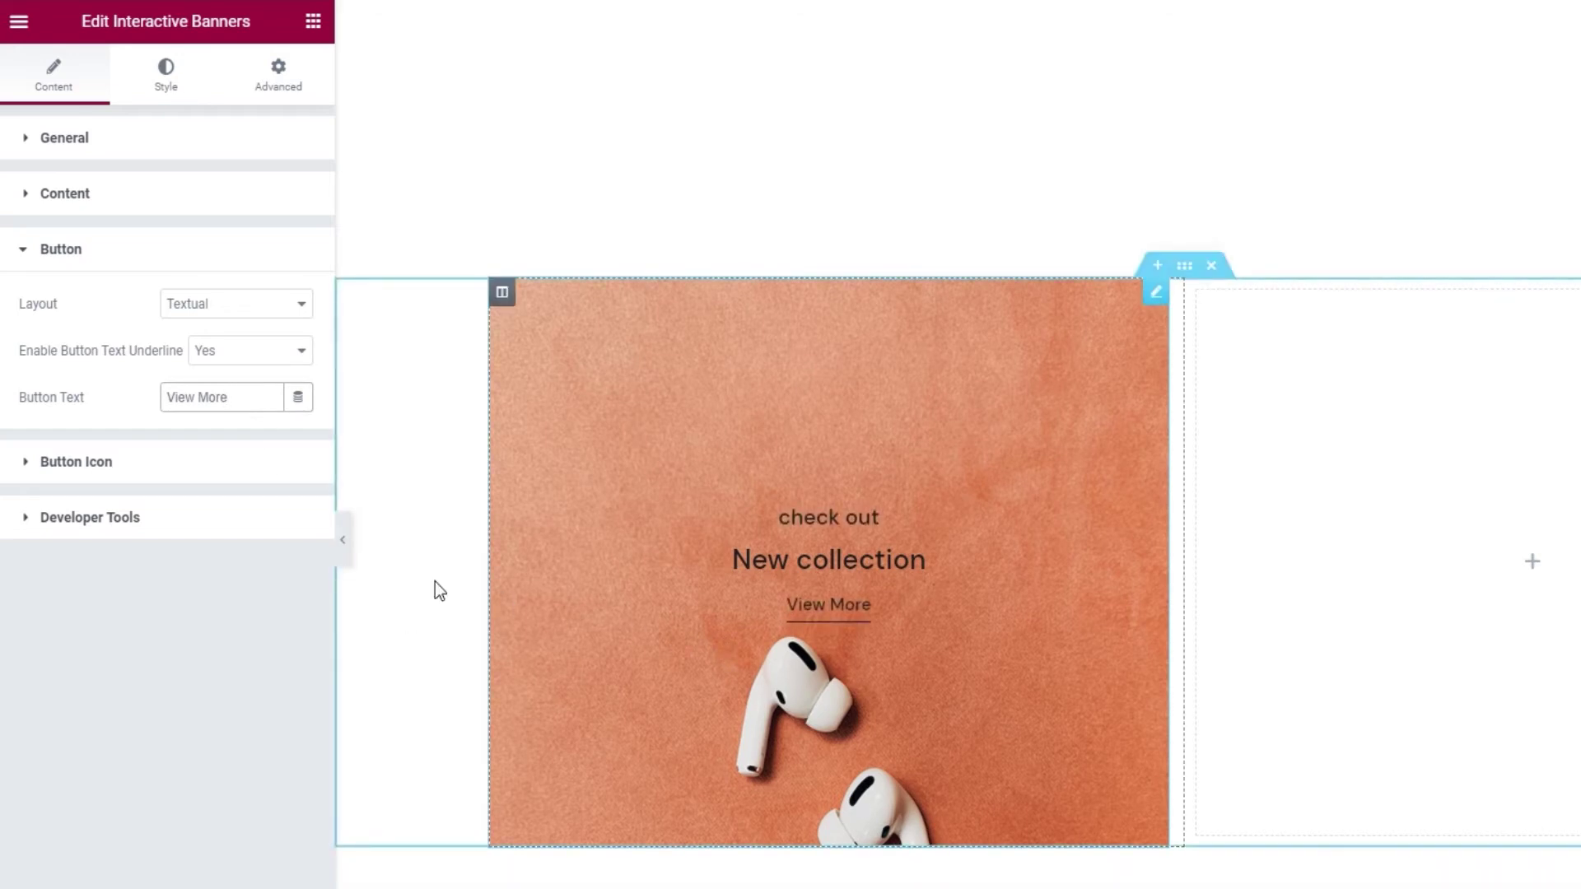
{"action": "left_click", "coordinate": [250, 468]}
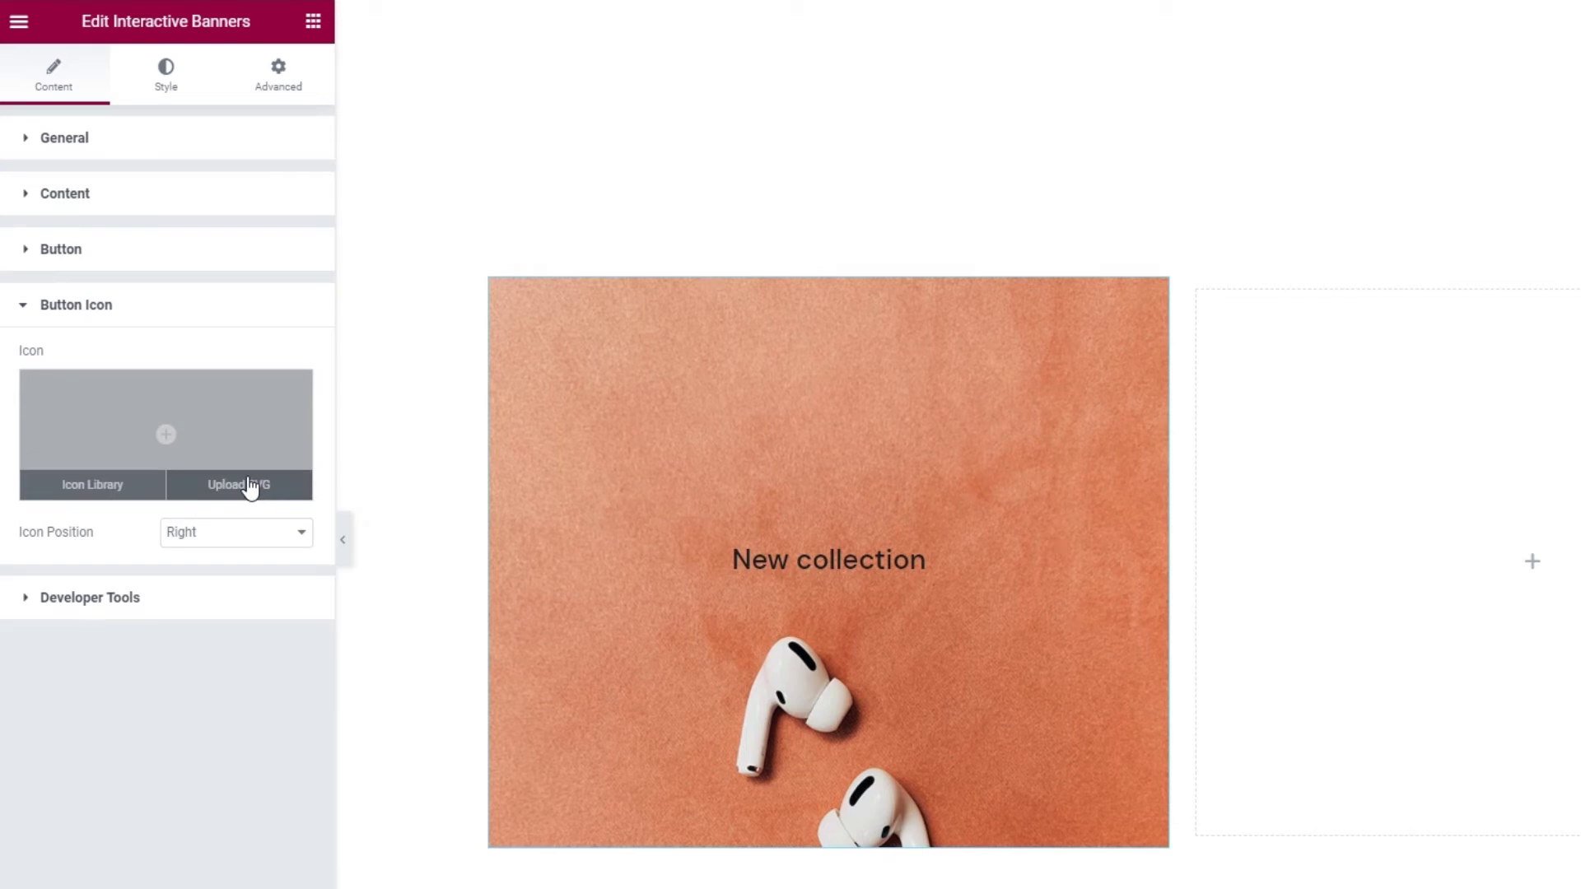
- Upload arrow-button.svg as the button icon instead of a library icon
{"action": "left_click", "coordinate": [140, 490]}
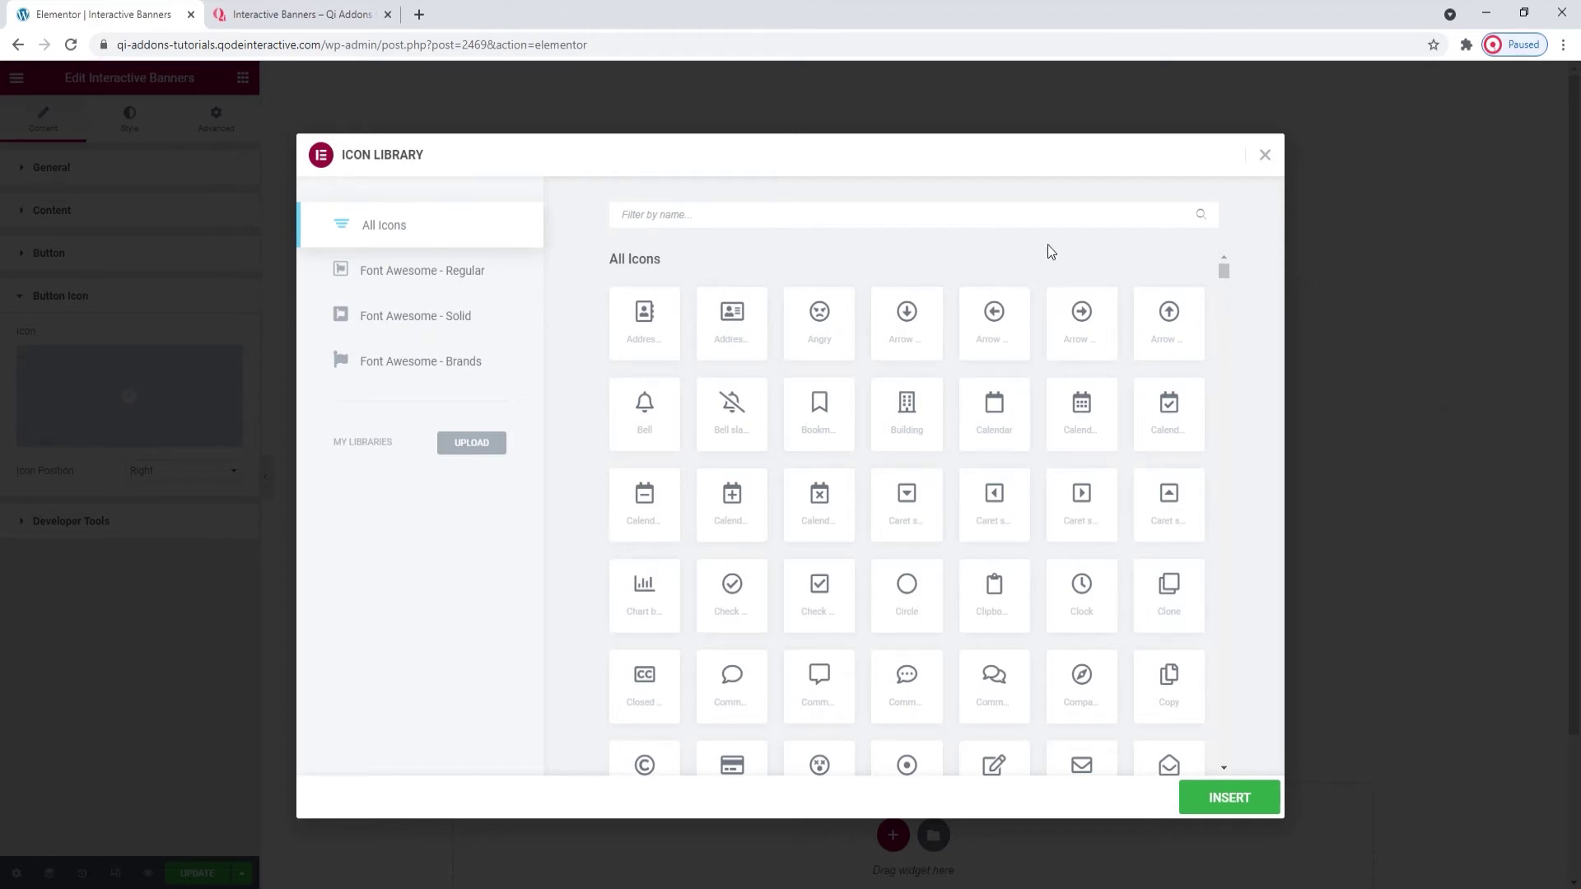
{"action": "left_click", "coordinate": [1264, 155]}
{"action": "mouse_move", "coordinate": [237, 403]}
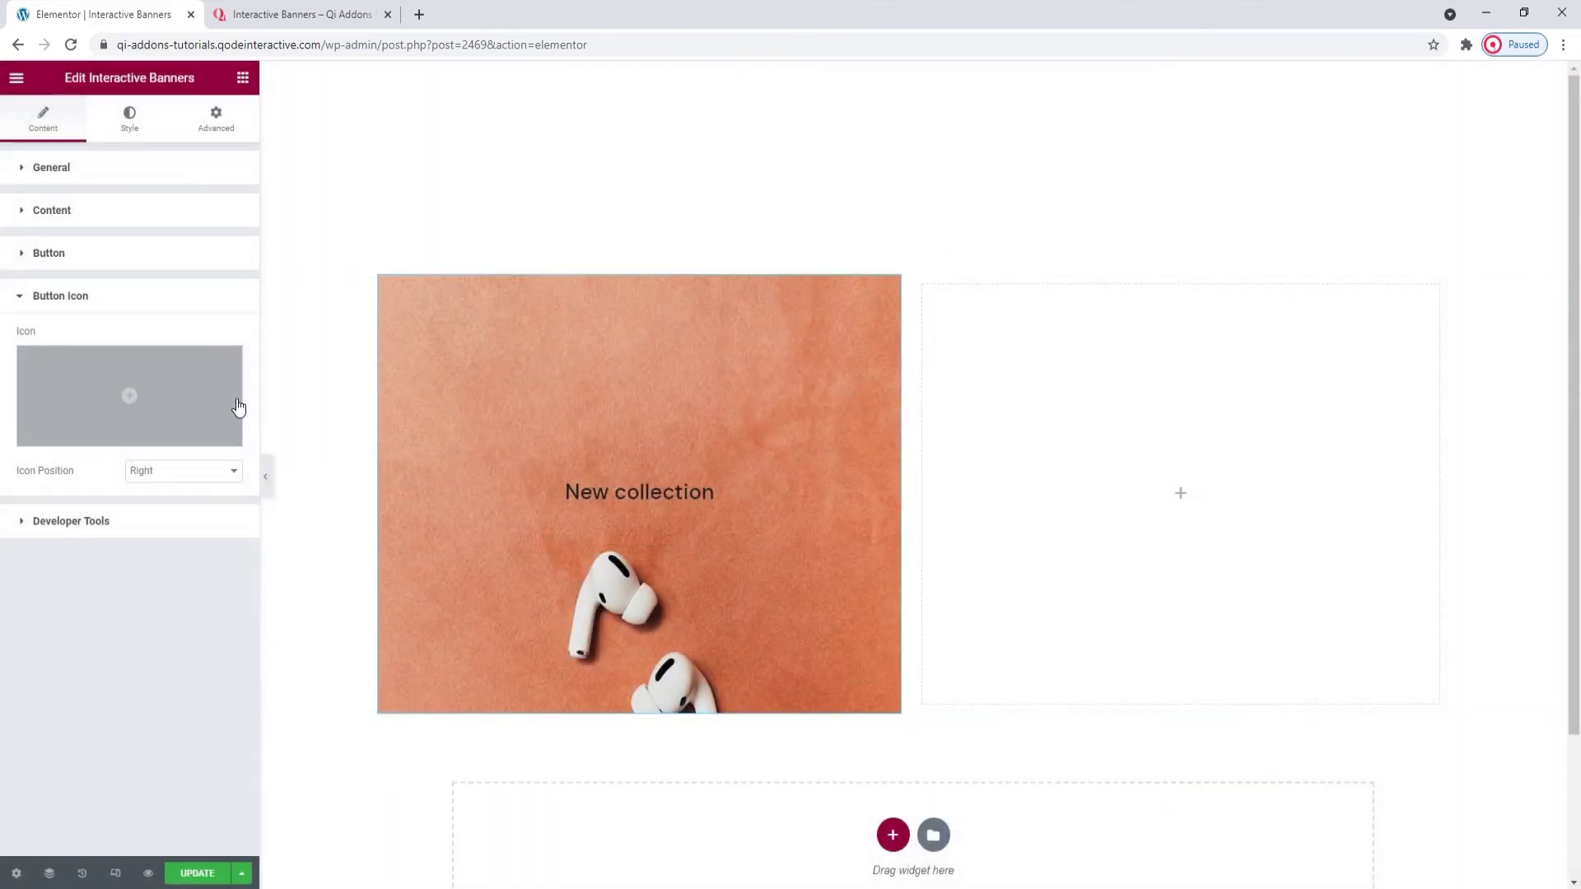
{"action": "left_click", "coordinate": [210, 437]}
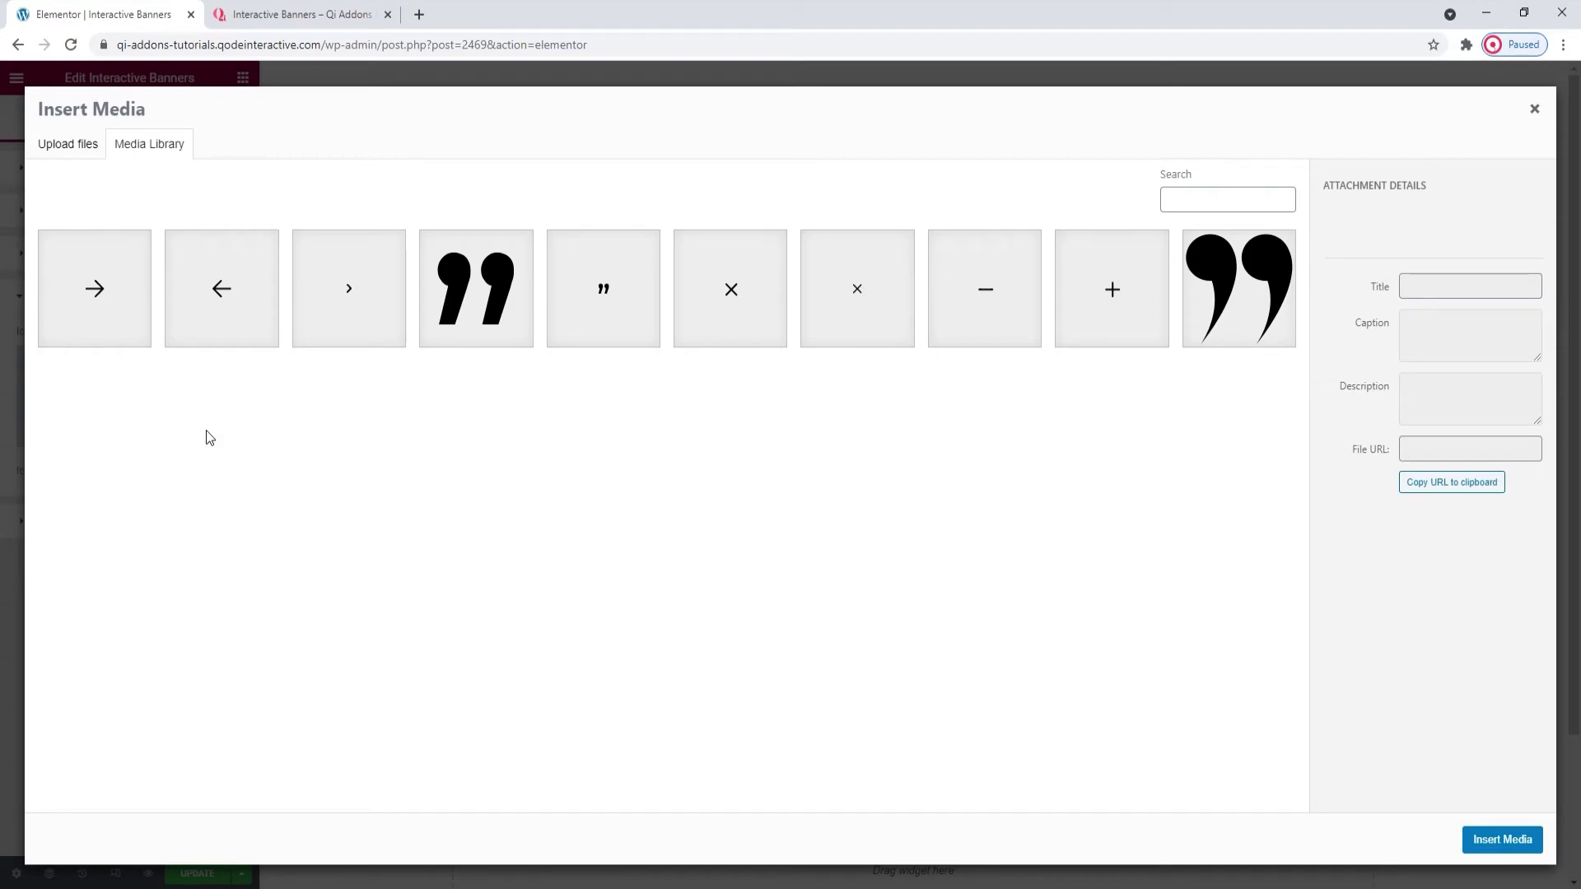
{"action": "left_click", "coordinate": [318, 320]}
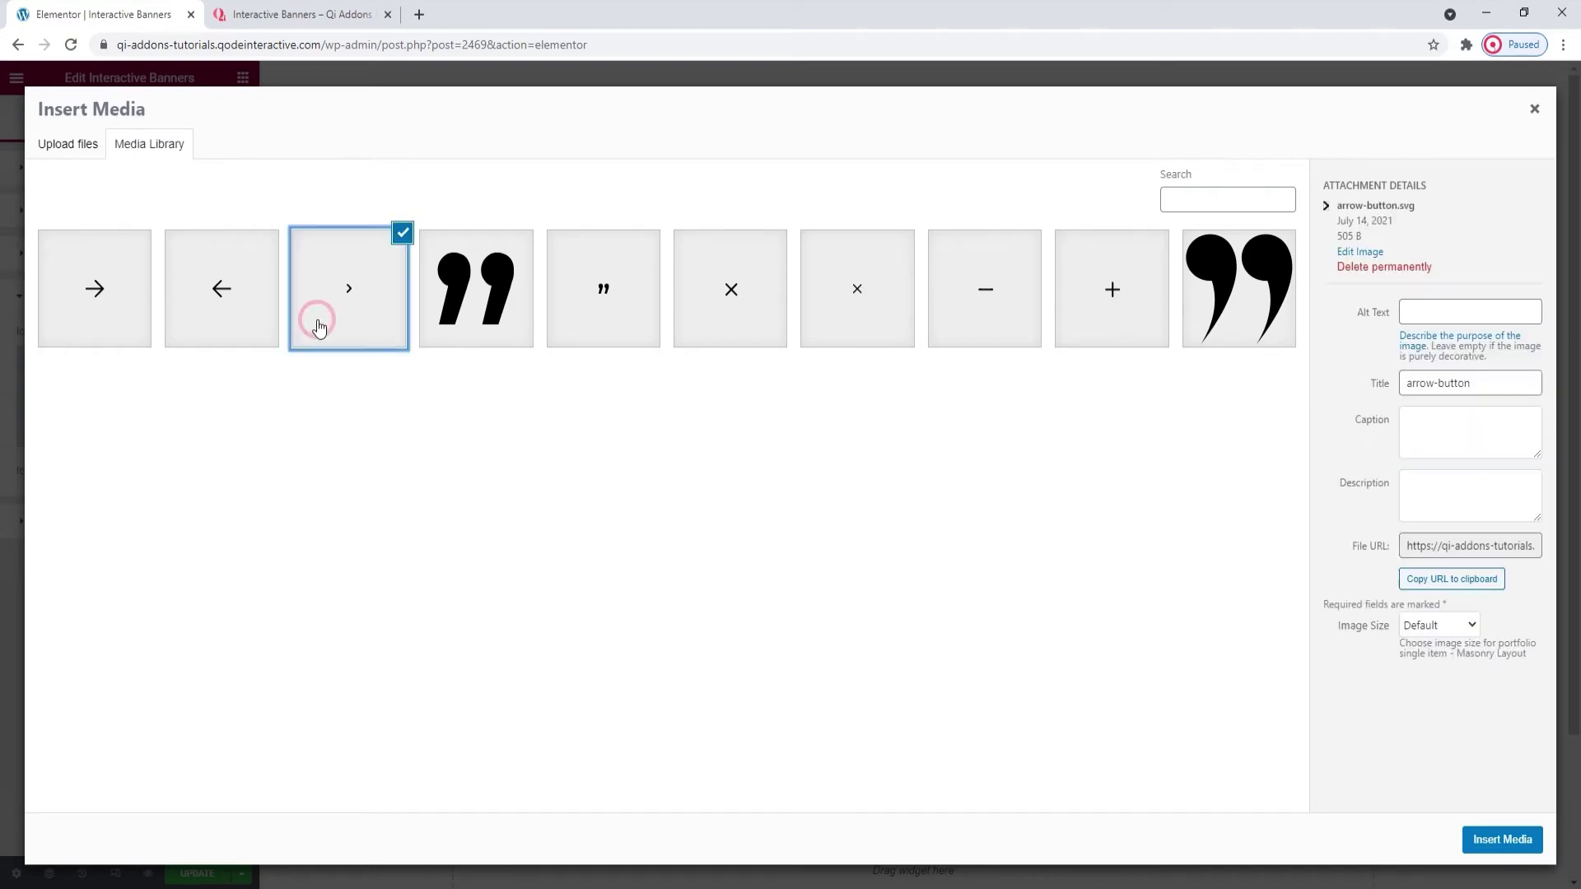
{"action": "left_click", "coordinate": [1513, 836]}
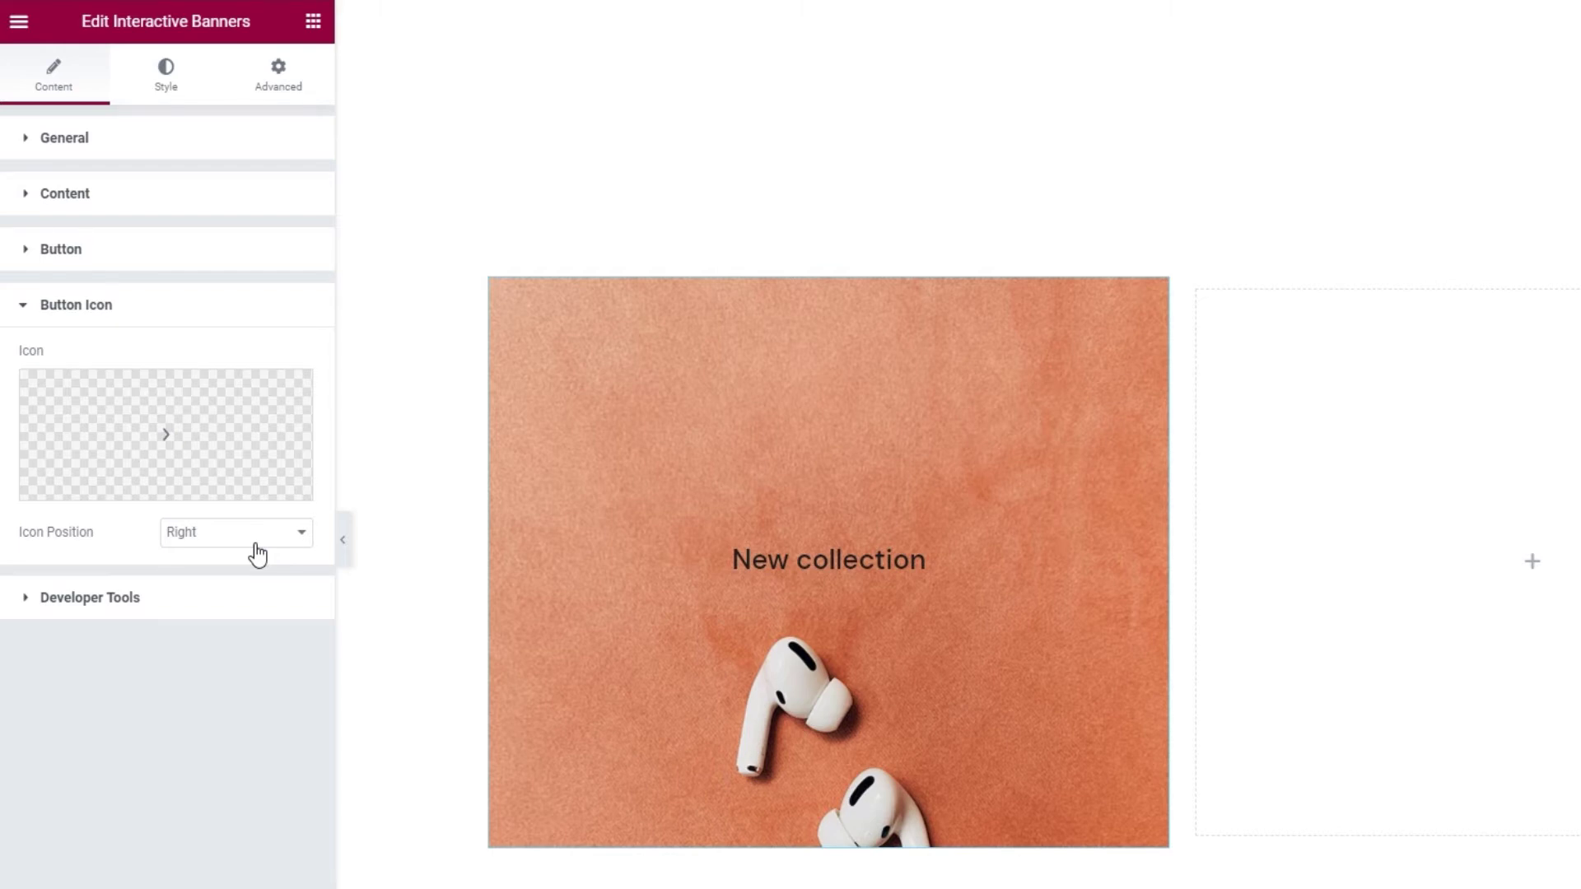
- Keep the button icon position on Right after briefly trying Left
{"action": "left_click", "coordinate": [255, 543]}
{"action": "left_click", "coordinate": [244, 553]}
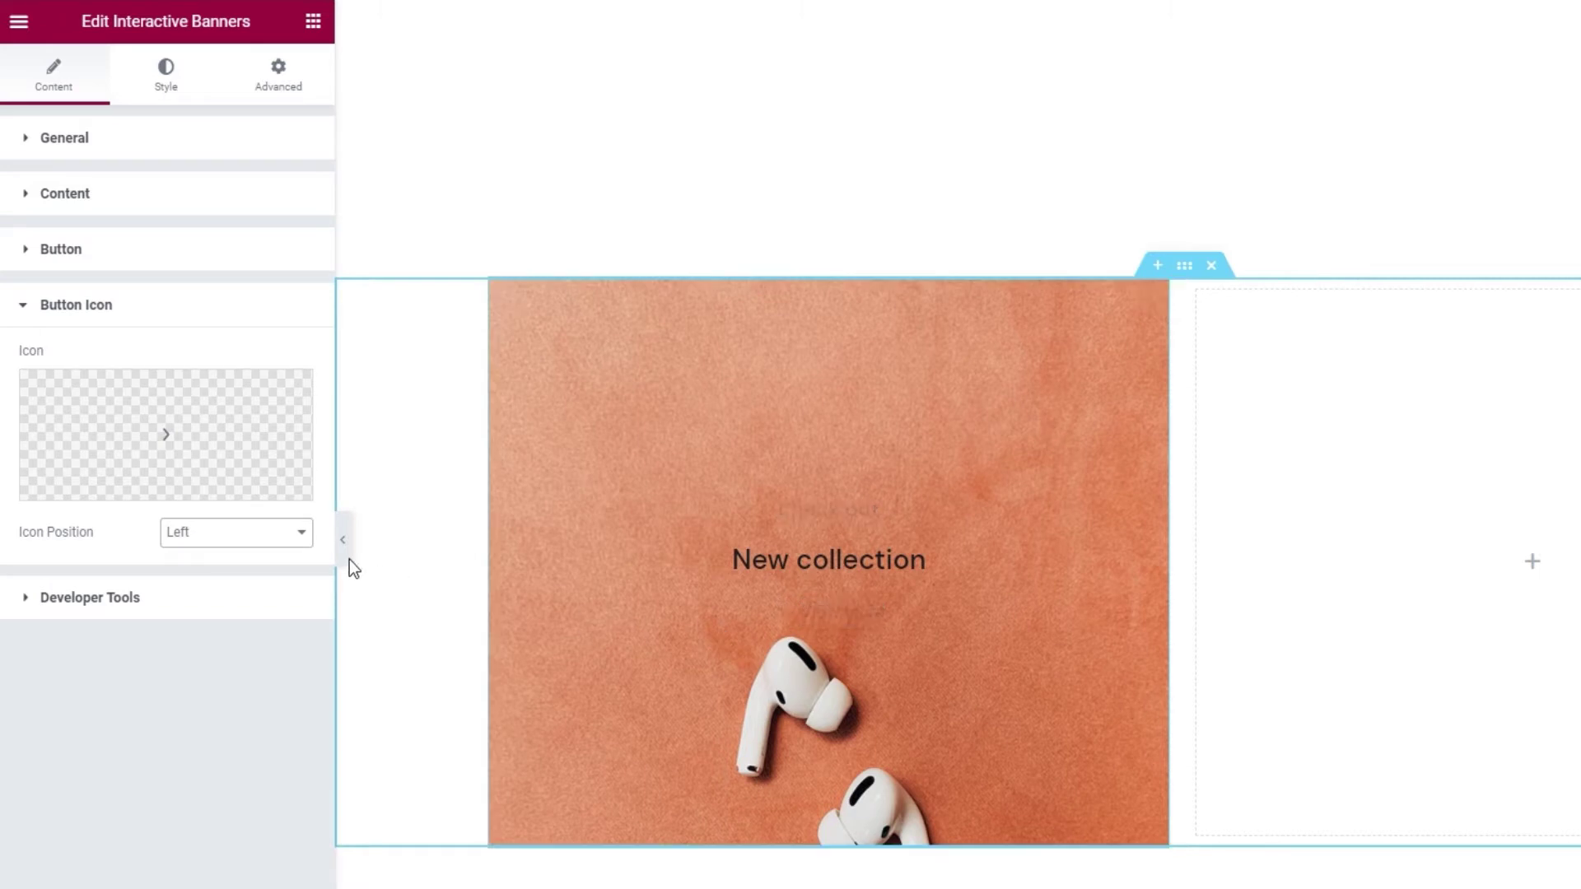
{"action": "left_click", "coordinate": [294, 544]}
{"action": "left_click", "coordinate": [279, 573]}
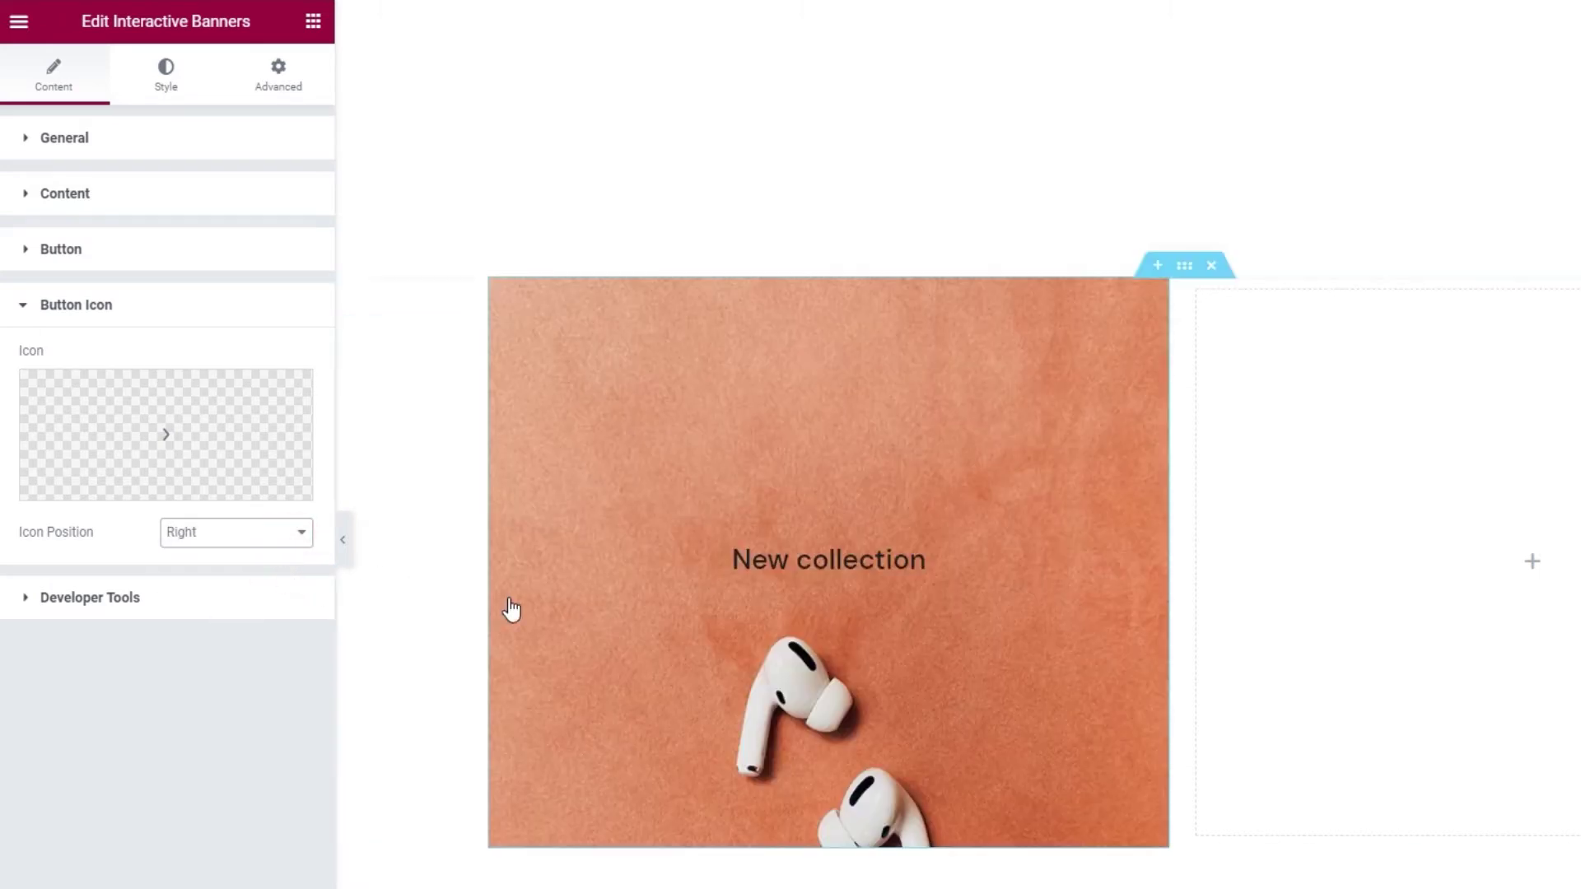
{"action": "left_click", "coordinate": [215, 597]}
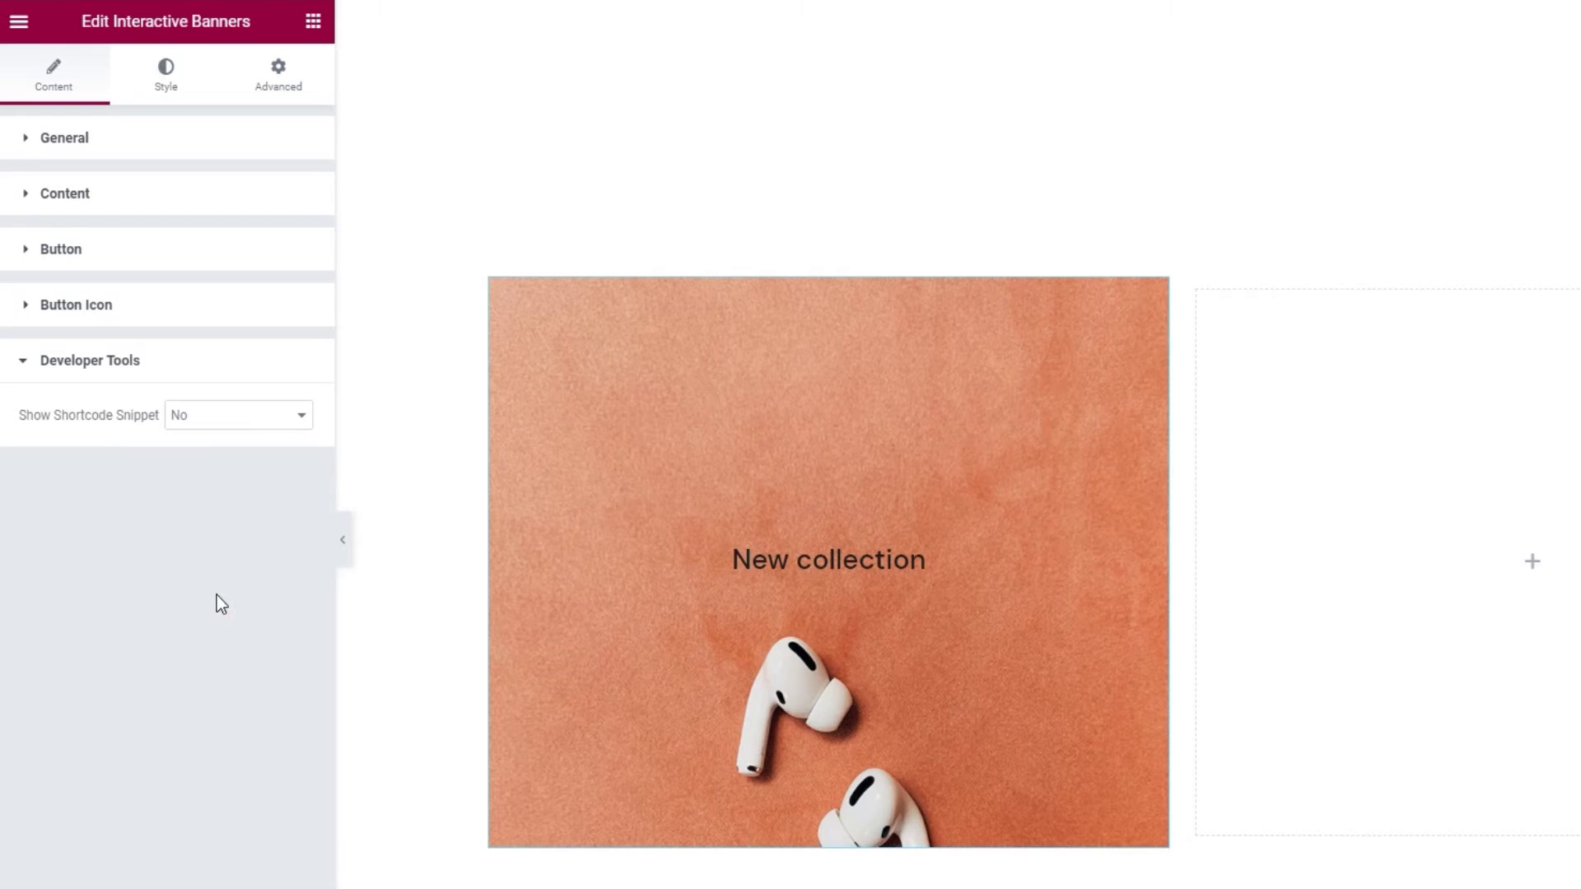
{"action": "left_click", "coordinate": [215, 416]}
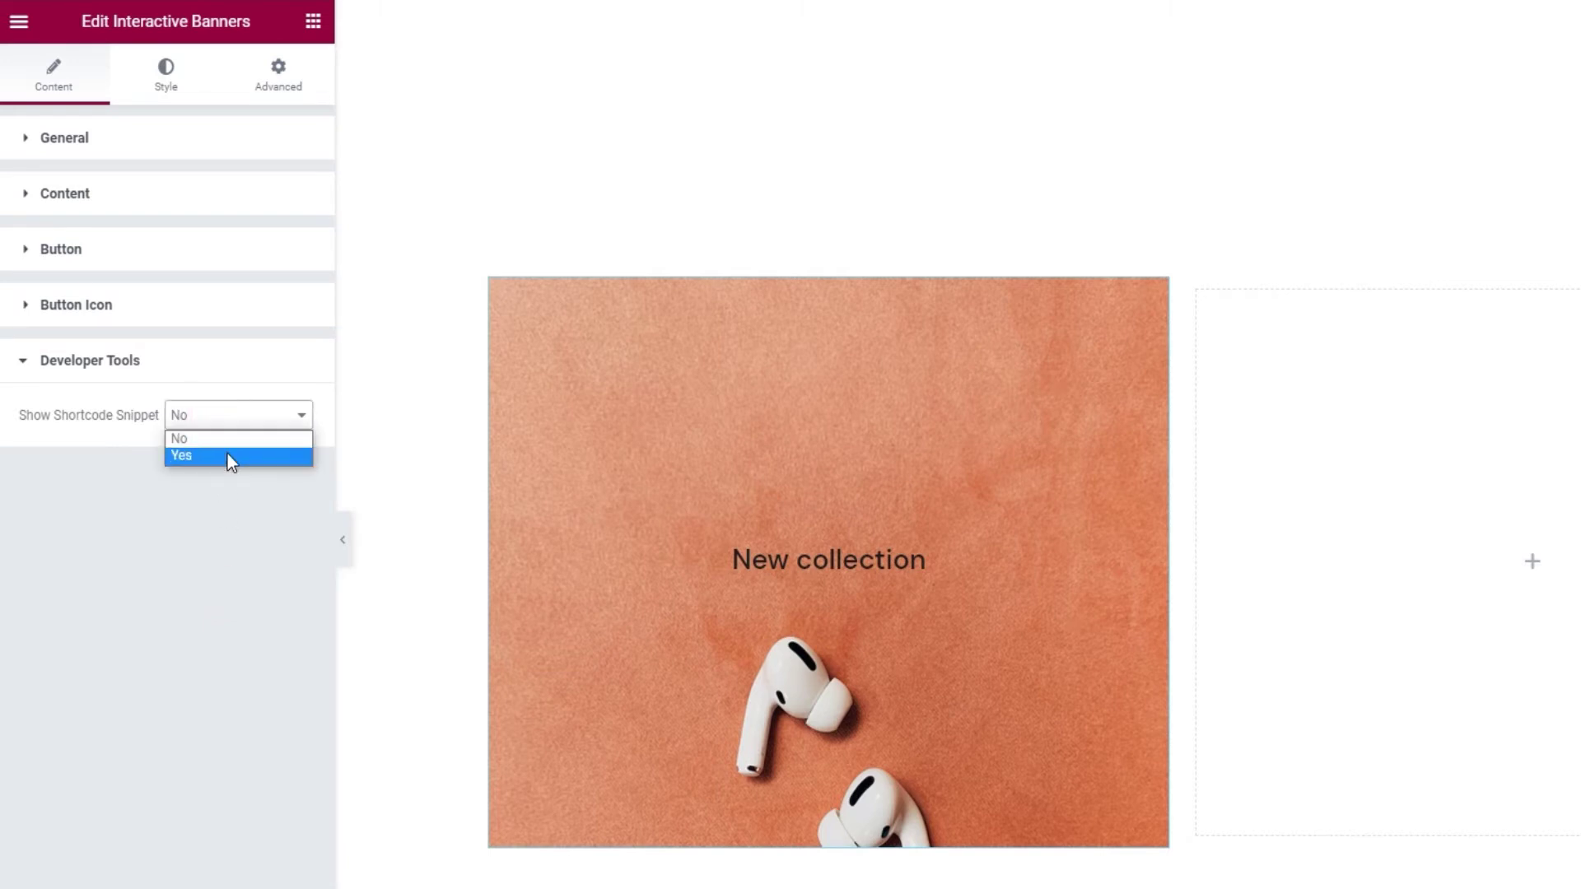
{"action": "left_click", "coordinate": [230, 457]}
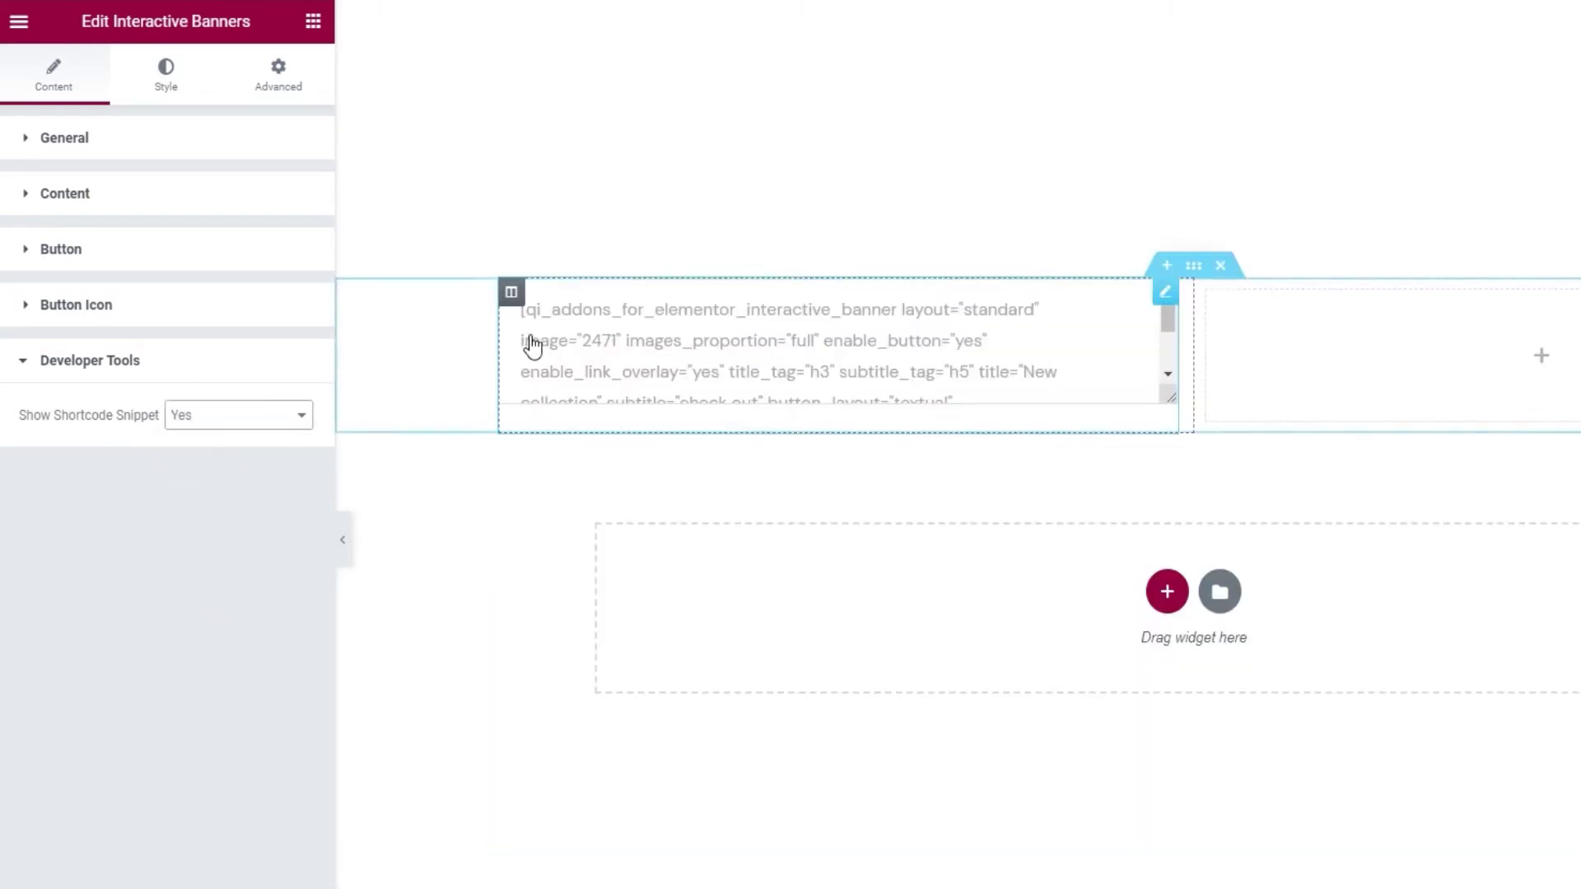
{"action": "scroll", "coordinate": [530, 346], "scroll_direction": "down", "scroll_amount": 2}
{"action": "scroll", "coordinate": [532, 346], "scroll_direction": "up", "scroll_amount": 2}
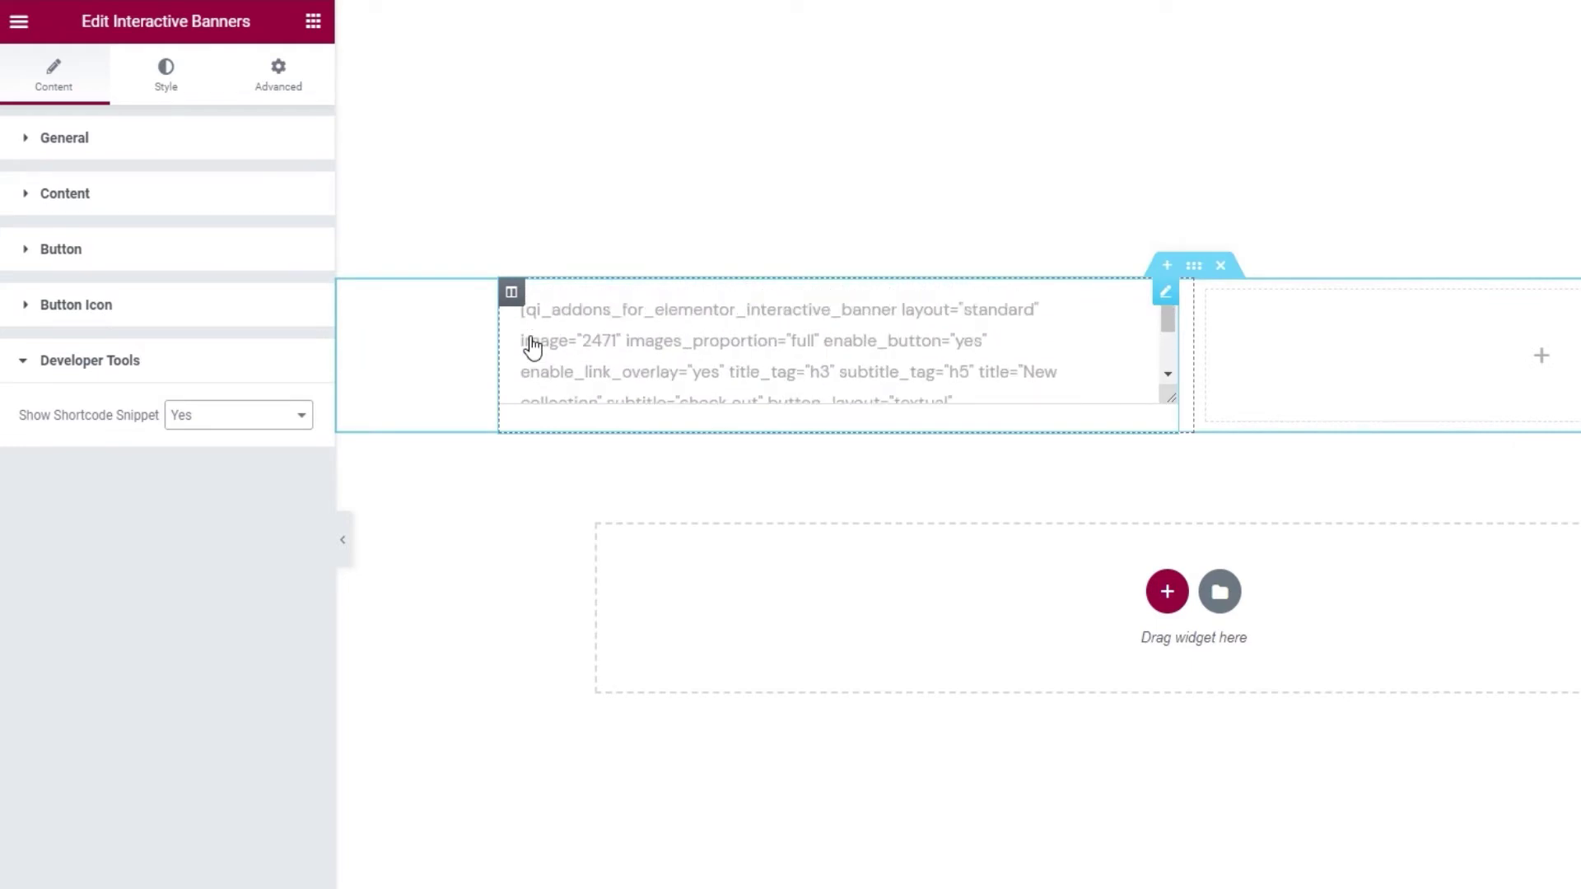
{"action": "left_click", "coordinate": [270, 422]}
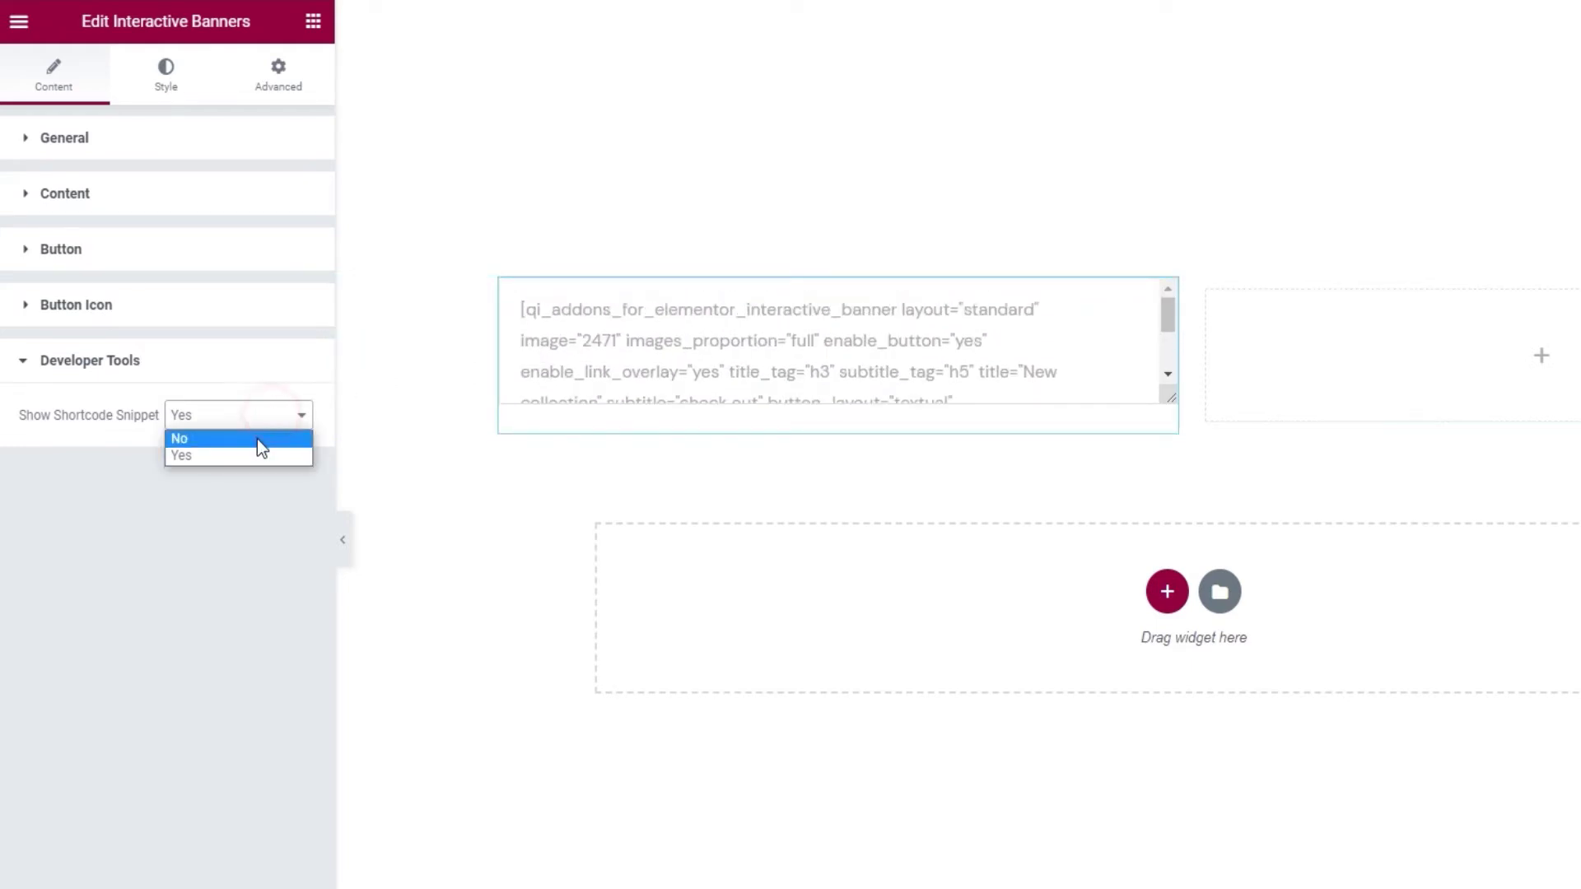
{"action": "left_click", "coordinate": [257, 439]}
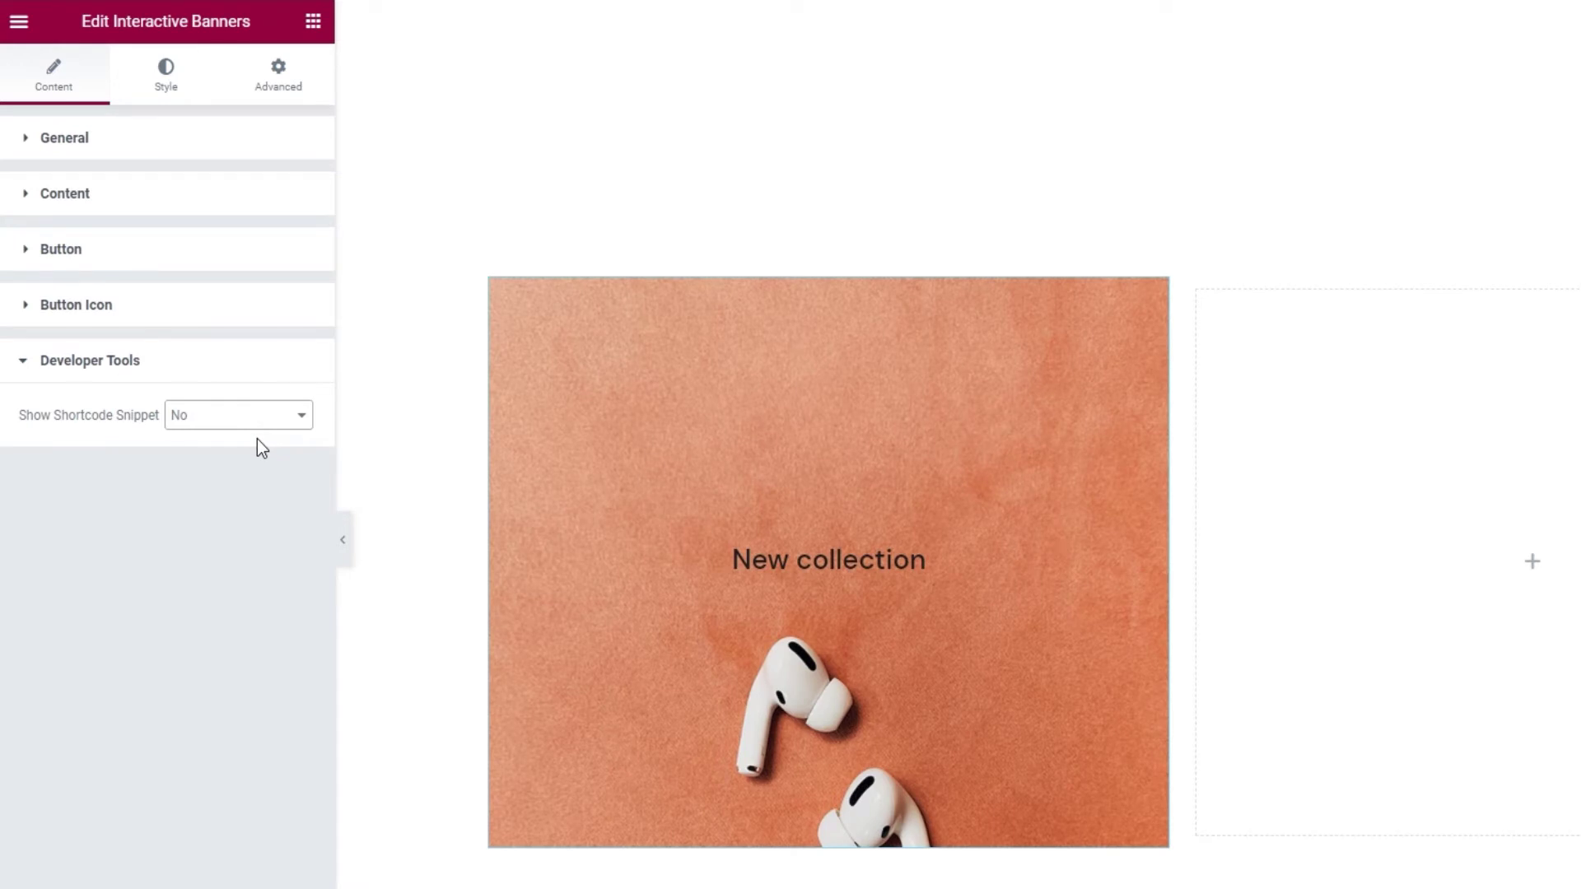
{"action": "left_click", "coordinate": [183, 99]}
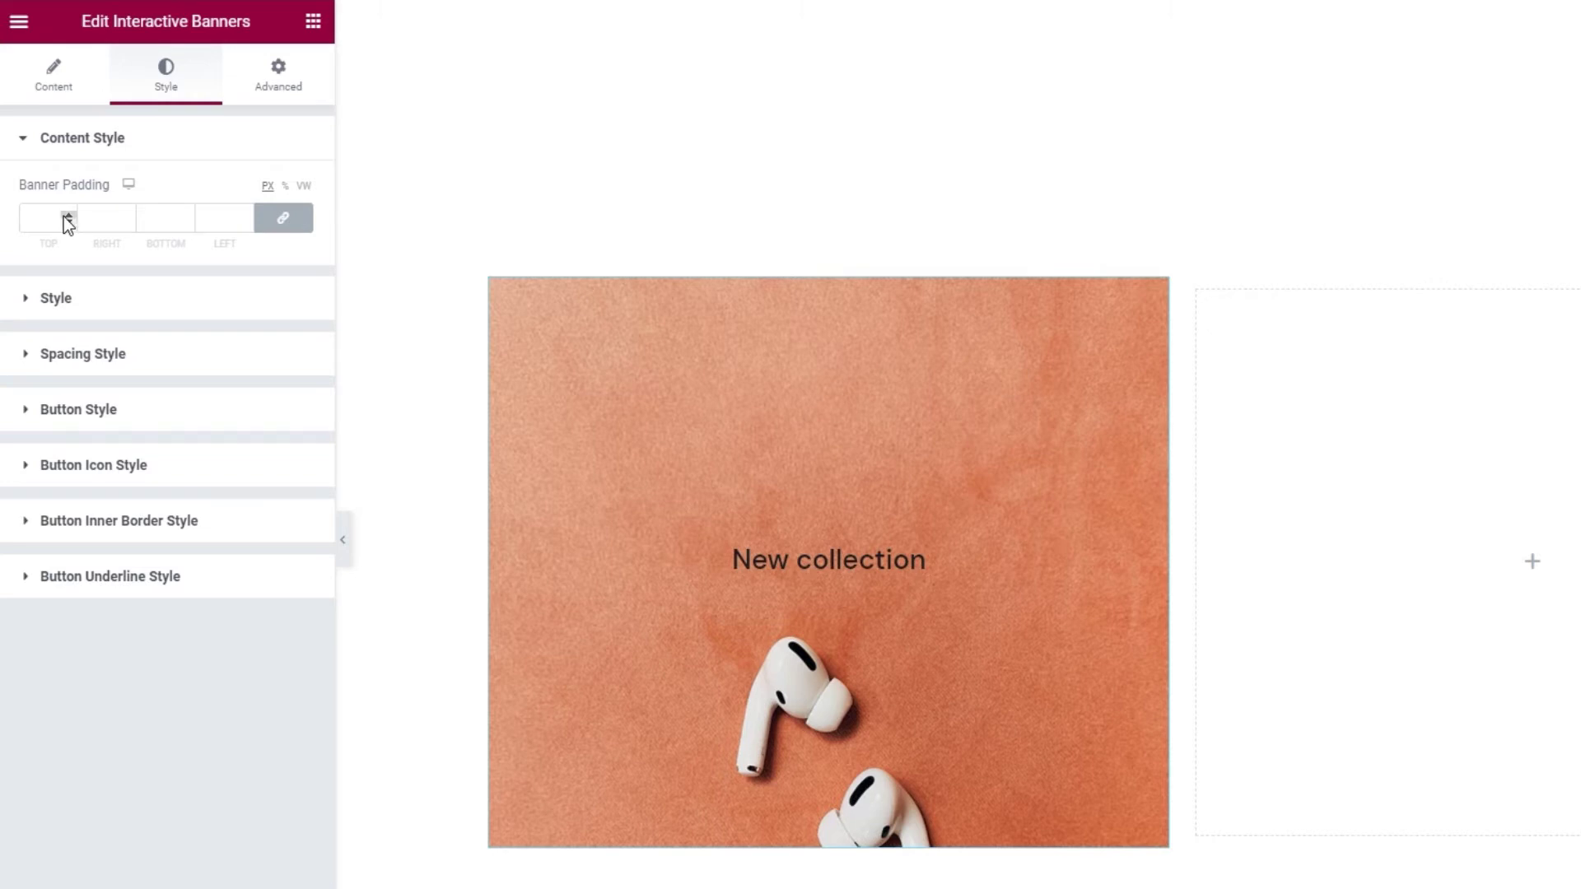
- Clear the linked banner padding and unlink the padding sides
{"action": "left_click_drag", "start_coordinate": [68, 215], "coordinate": [68, 215]}
{"action": "left_click_drag", "start_coordinate": [51, 219], "coordinate": [25, 219]}
{"action": "key", "text": "BackSpace"}
{"action": "left_click", "coordinate": [274, 227]}
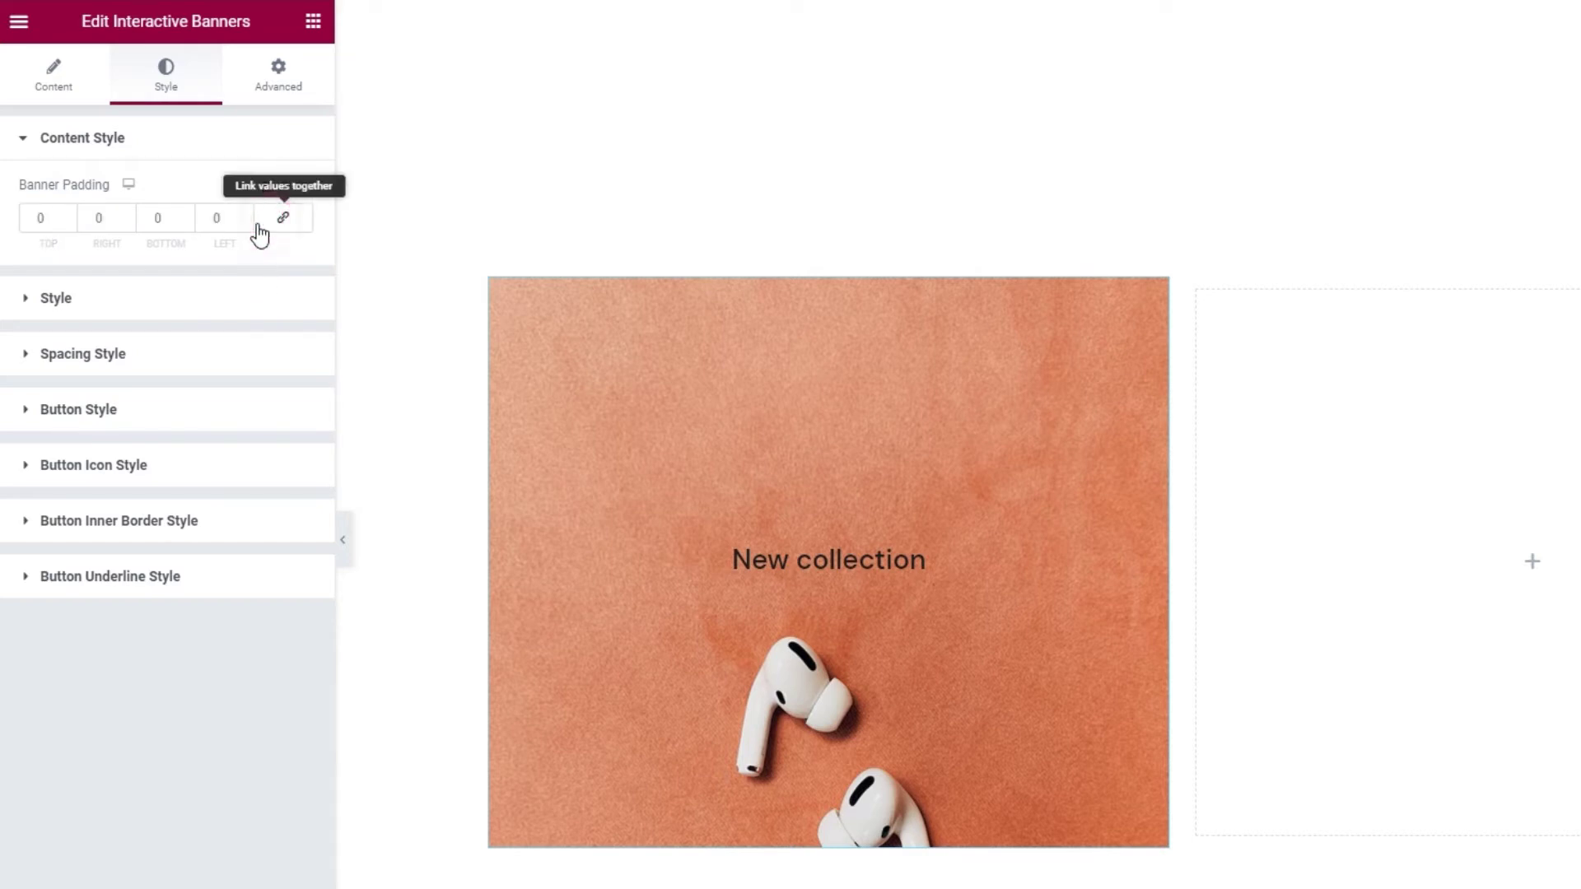
- Set banner padding to 30 top, 30 right, 50 bottom and 30 left px
{"action": "left_click", "coordinate": [33, 214]}
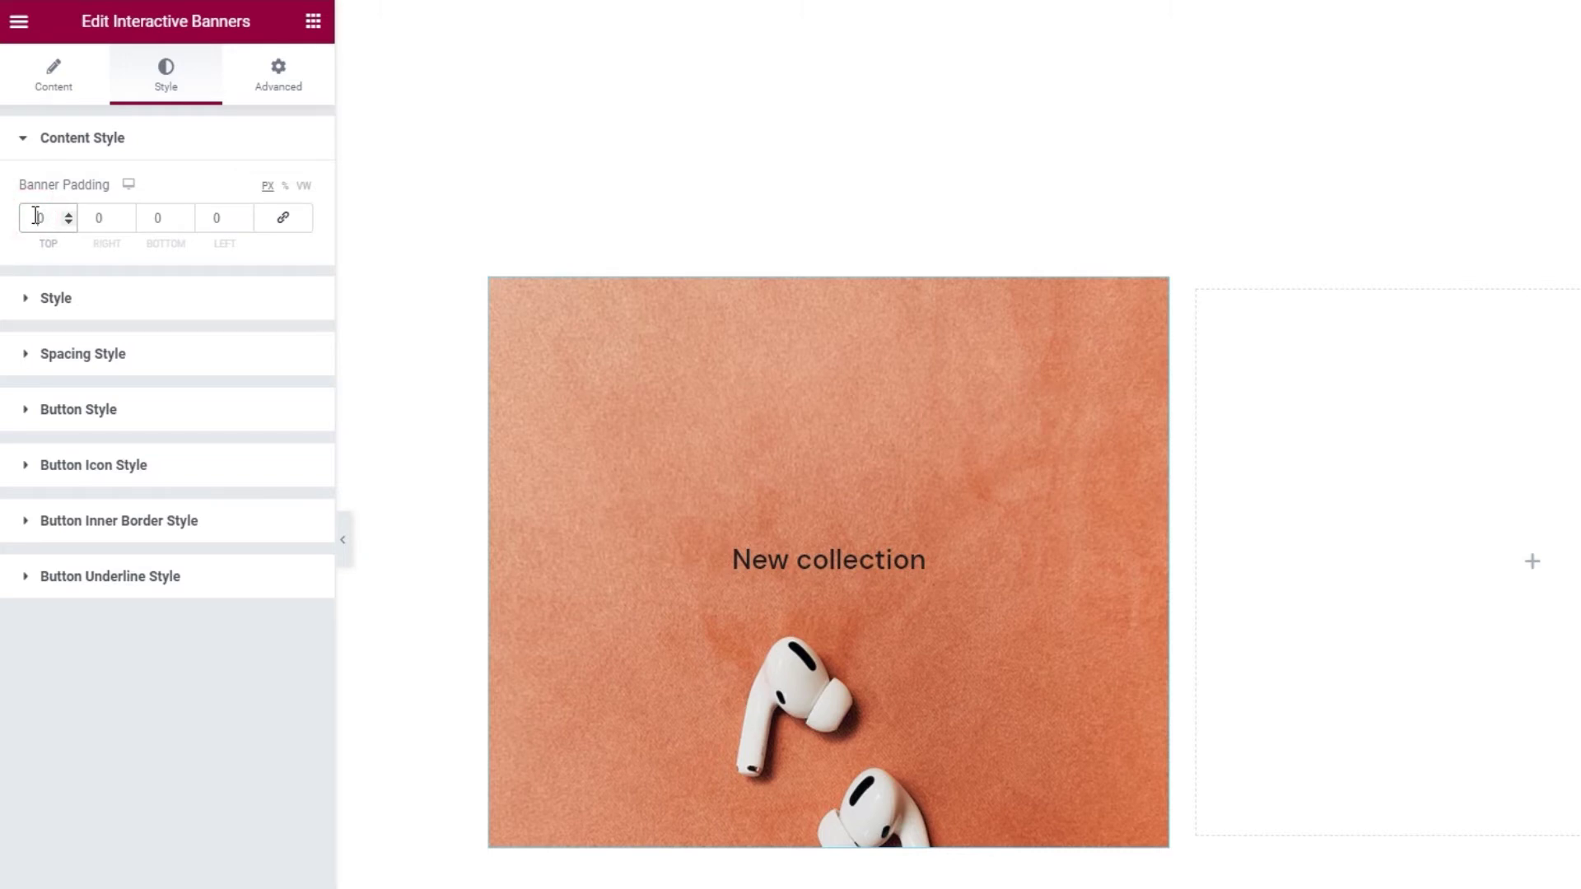
{"action": "type", "text": "30"}
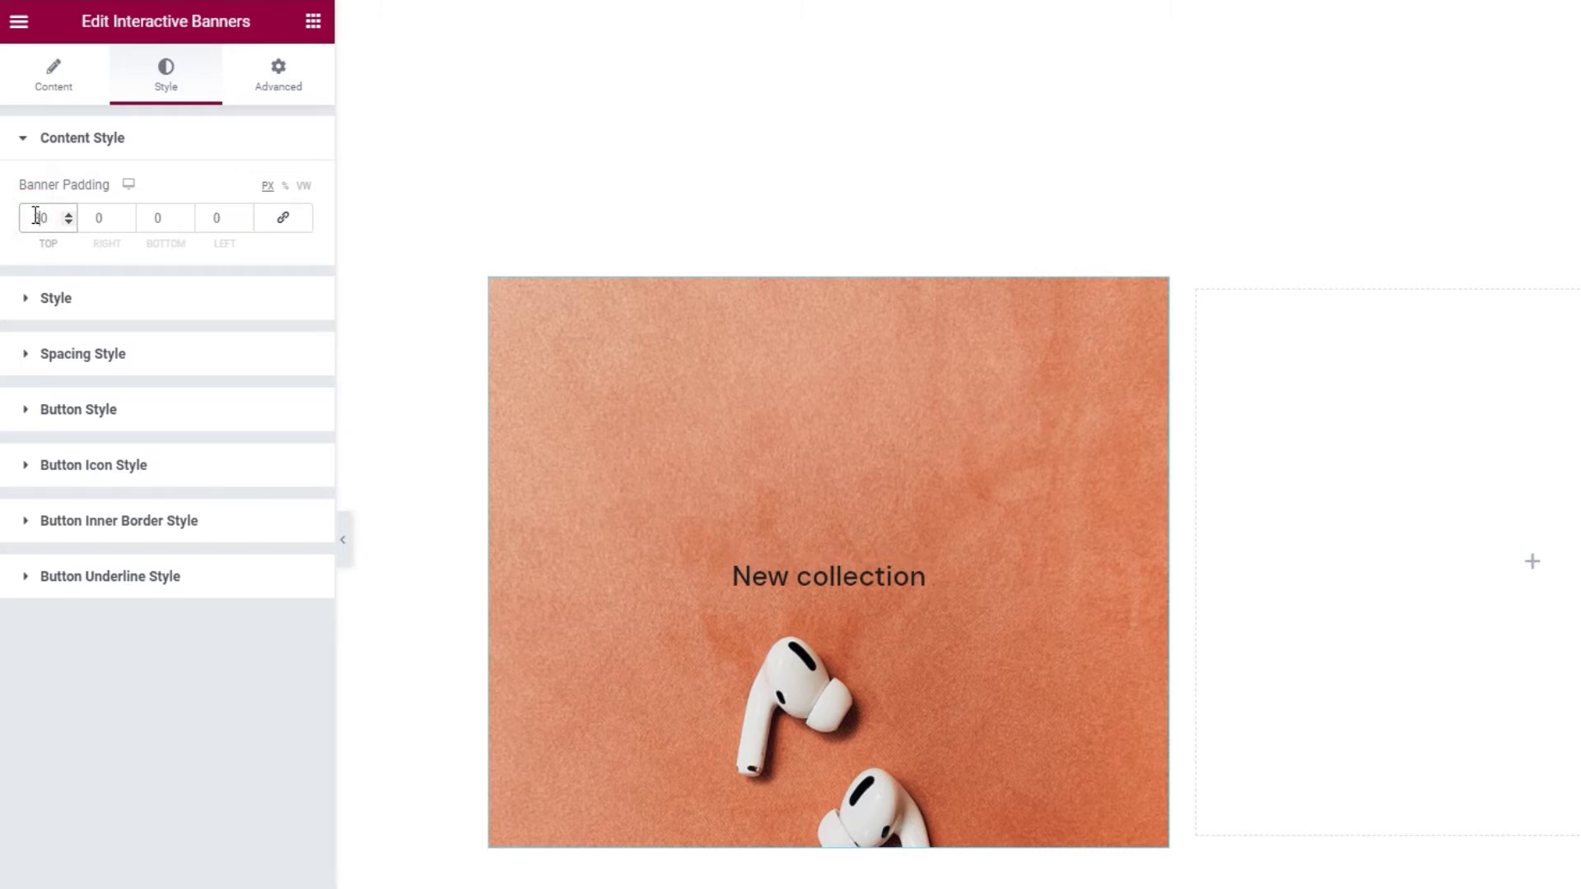
{"action": "left_click", "coordinate": [92, 219]}
{"action": "type", "text": "3"}
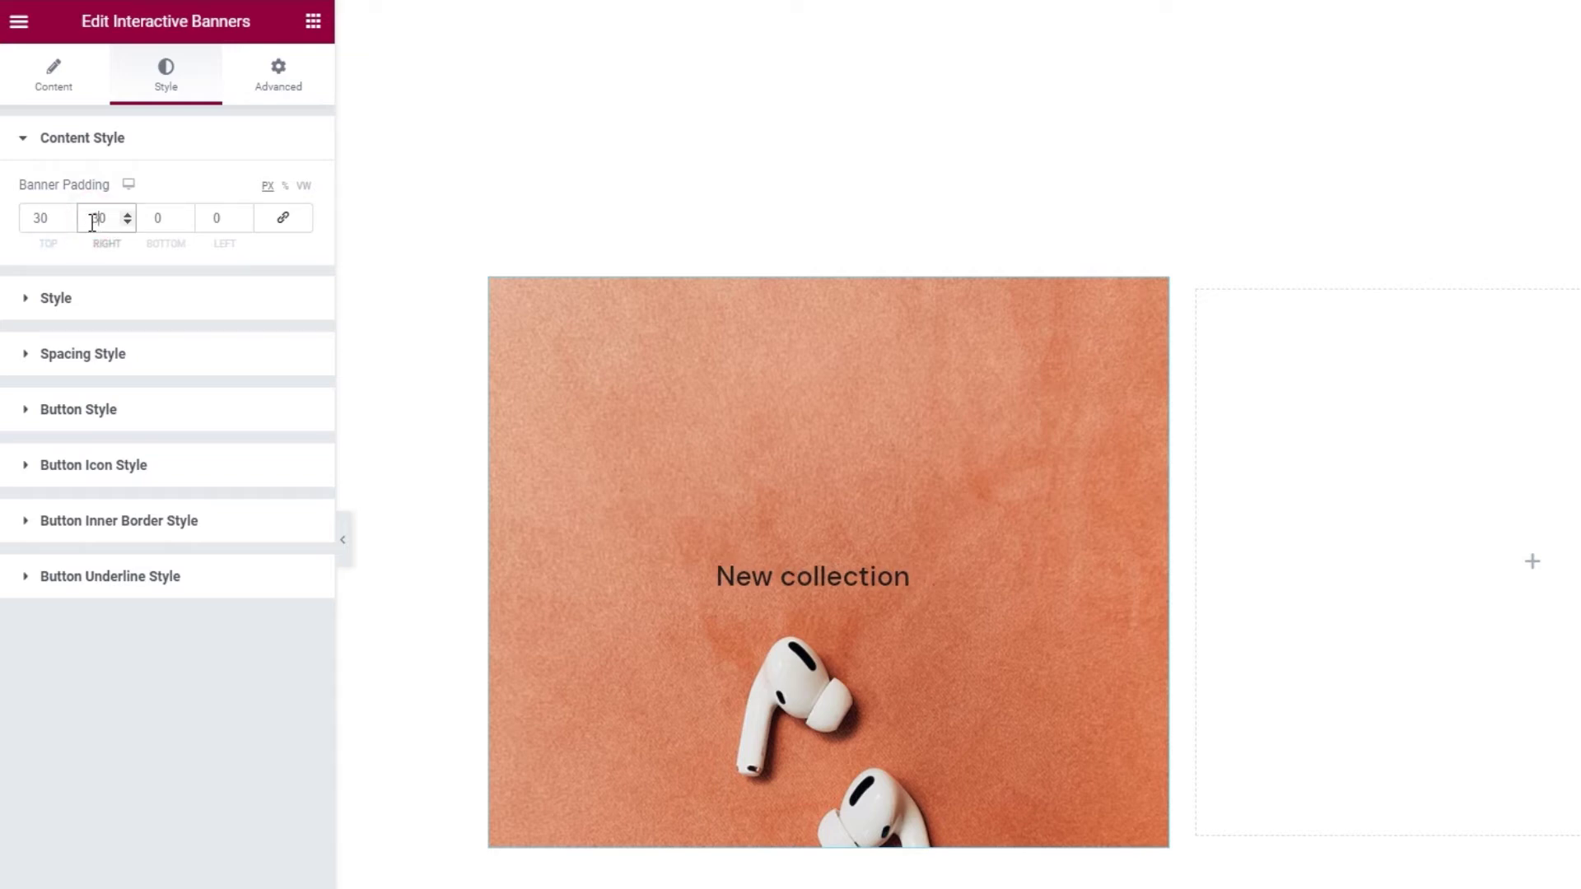
{"action": "left_click", "coordinate": [151, 216]}
{"action": "type", "text": "5"}
{"action": "left_click", "coordinate": [201, 220]}
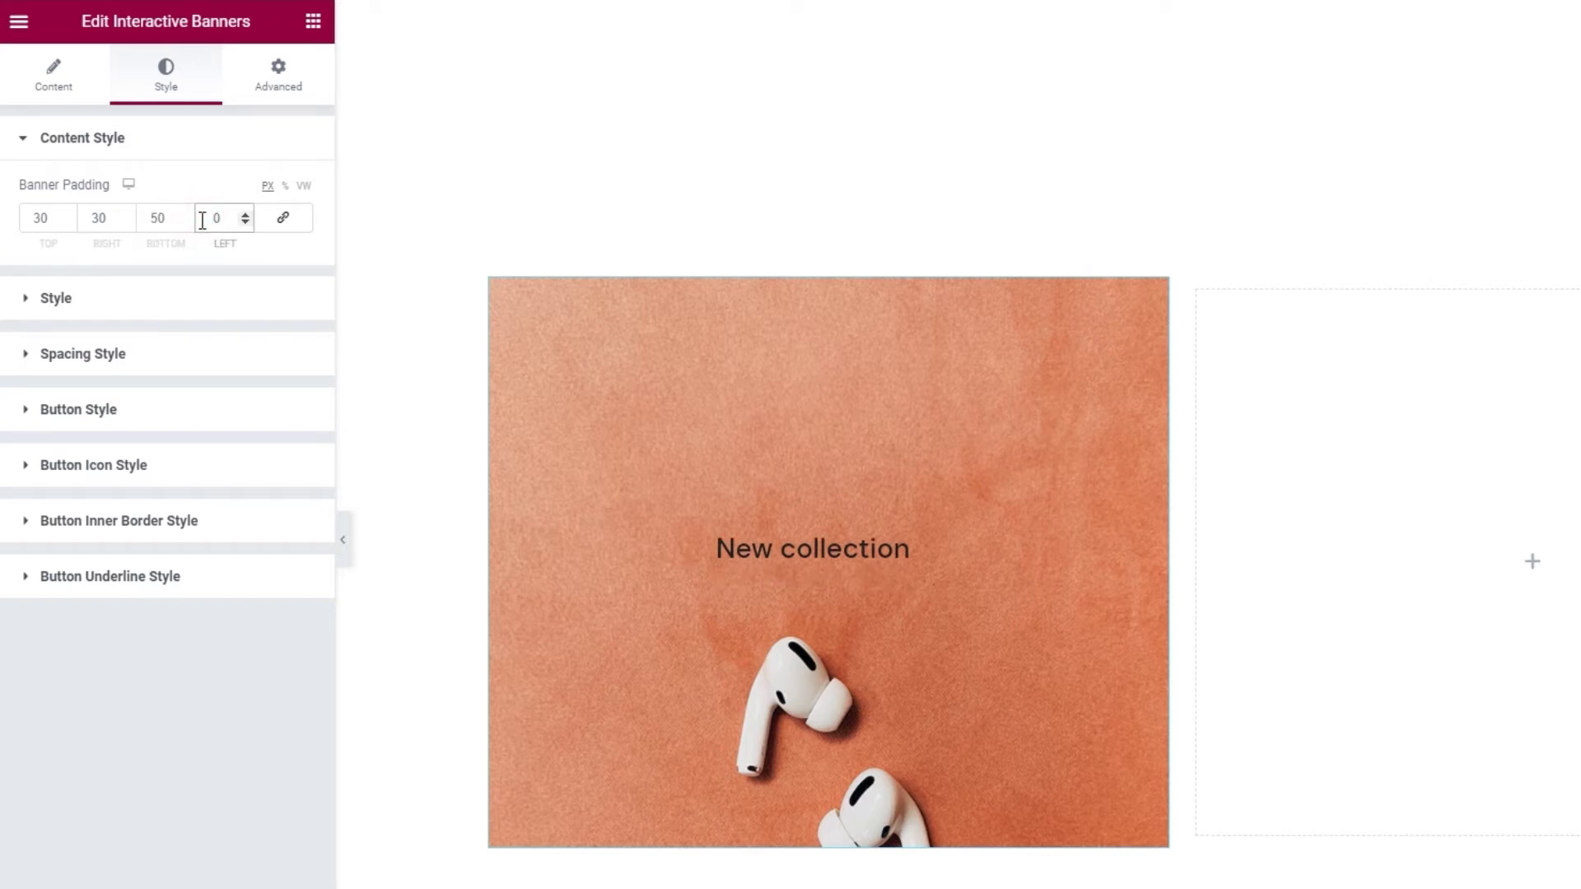
{"action": "type", "text": "3"}
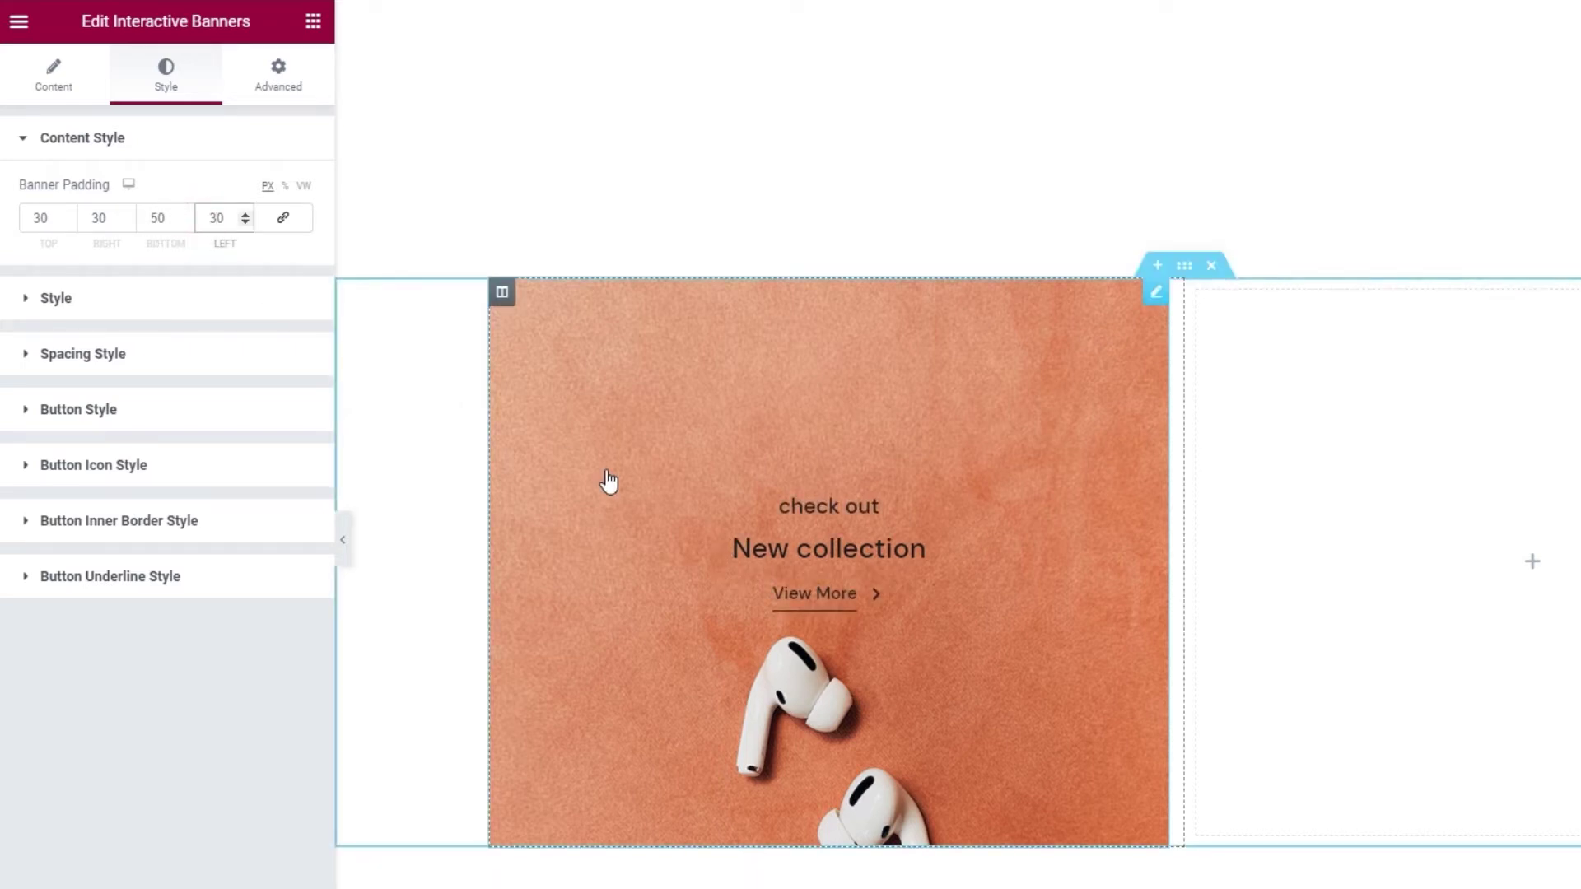
{"action": "left_click", "coordinate": [202, 310]}
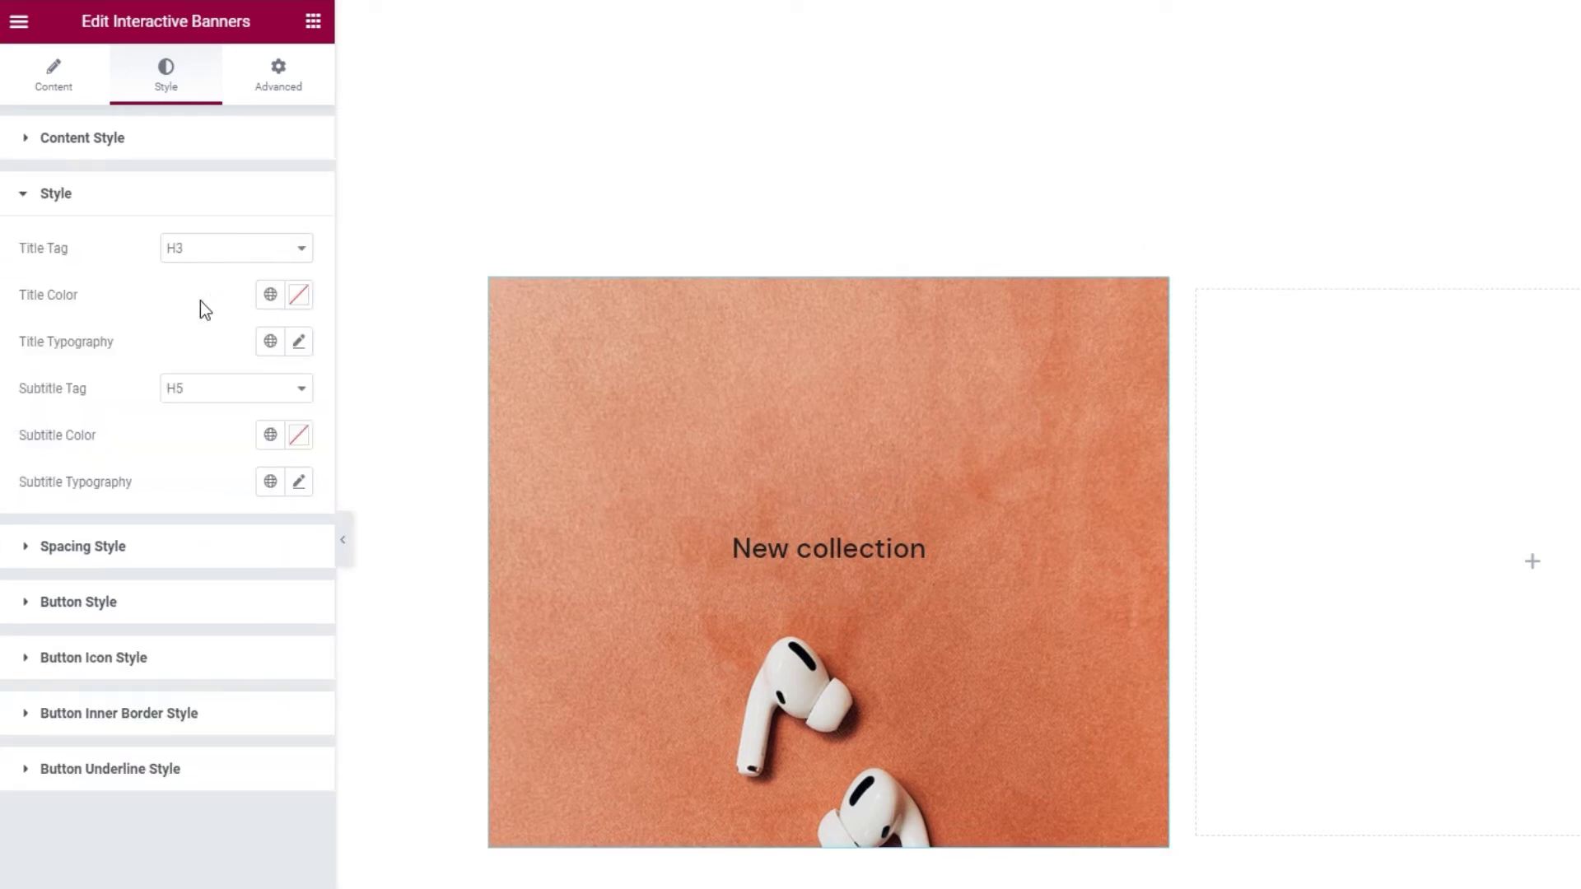
- Make the title an H2 heading coloured white #FFFFFF after briefly trying red
{"action": "left_click", "coordinate": [206, 258]}
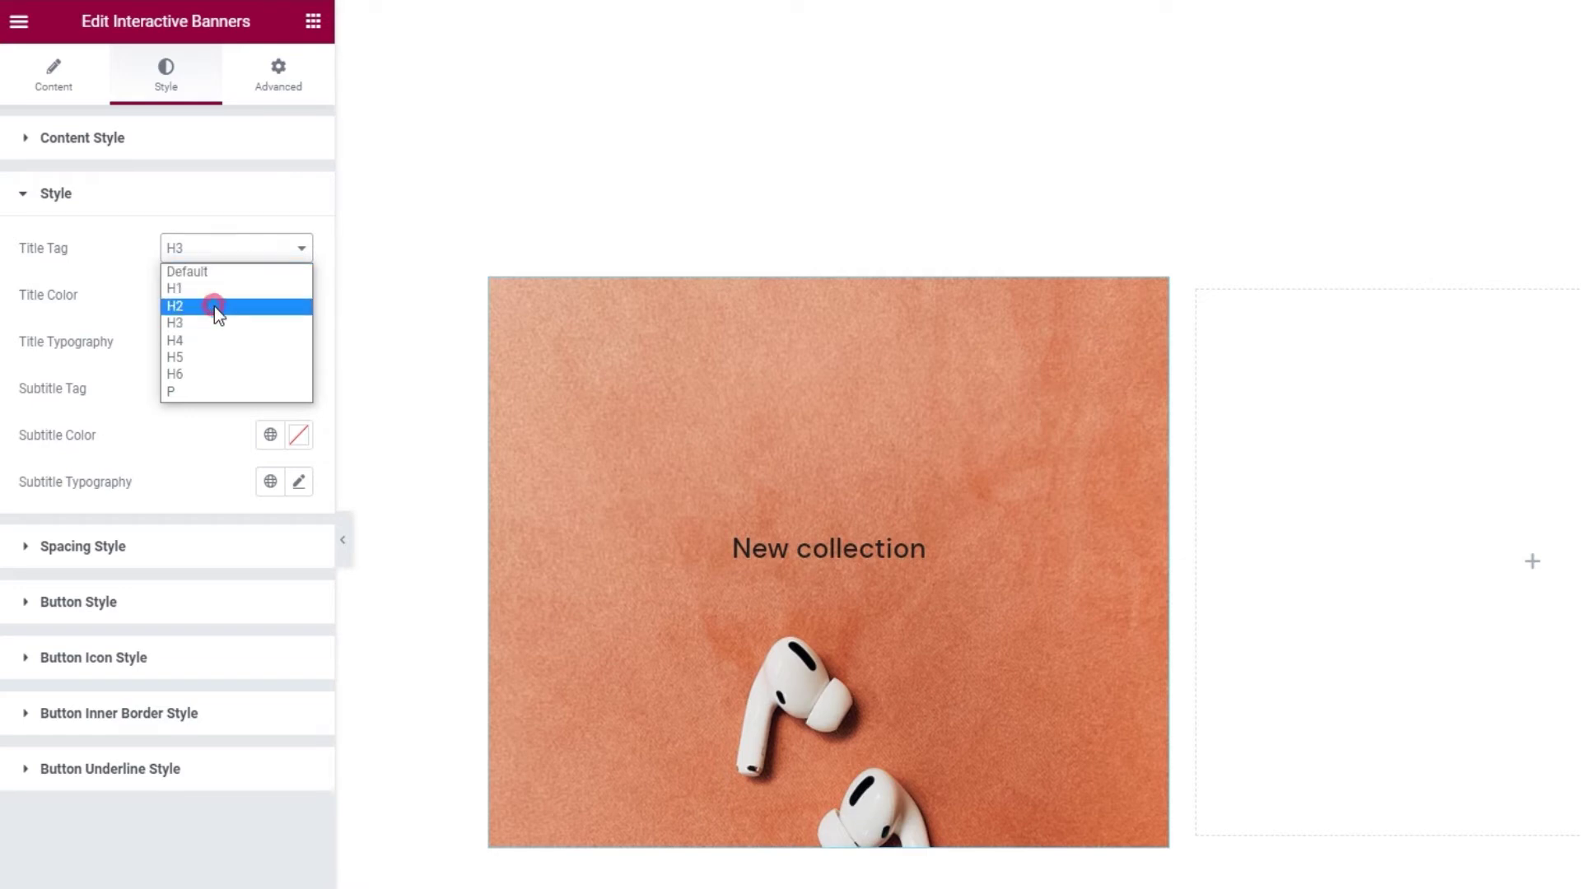
{"action": "left_click", "coordinate": [214, 306]}
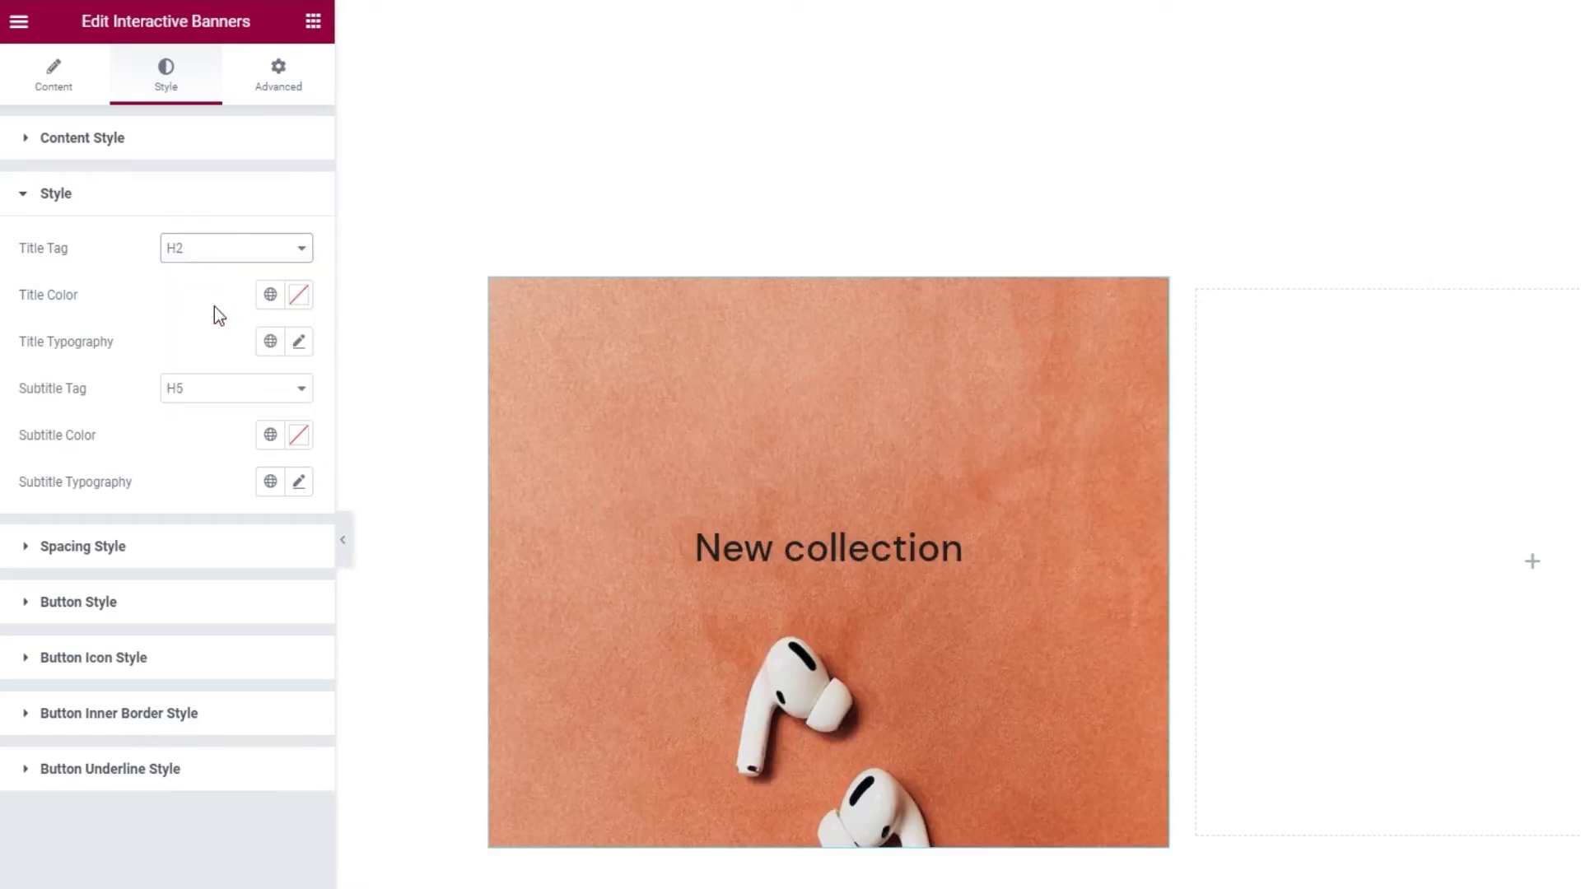
{"action": "left_click", "coordinate": [298, 295]}
{"action": "left_click", "coordinate": [227, 402]}
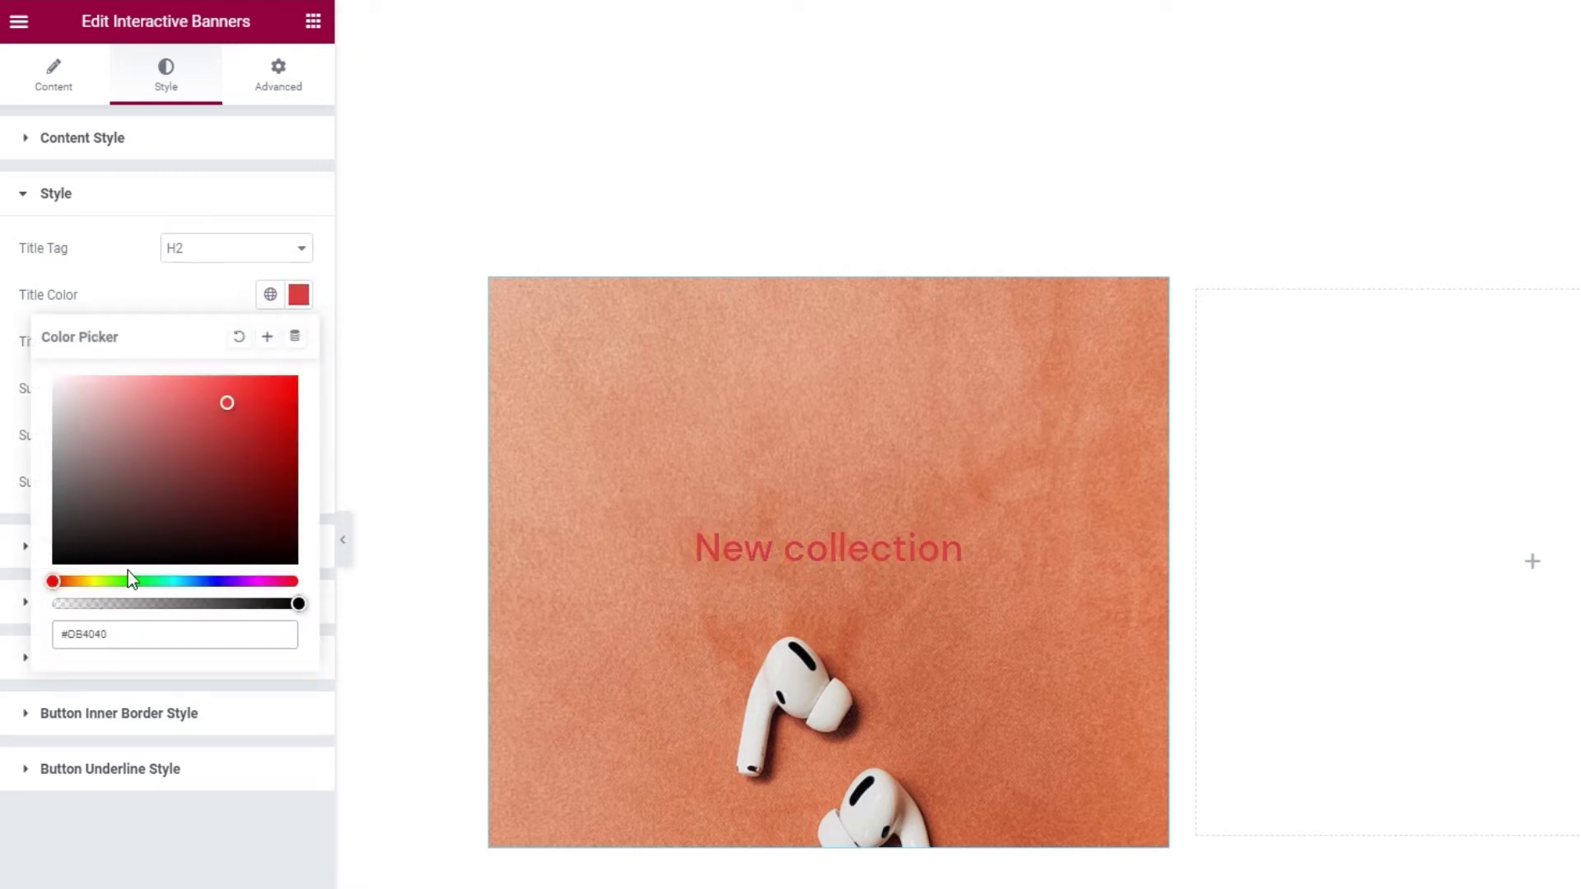
{"action": "left_click", "coordinate": [54, 379]}
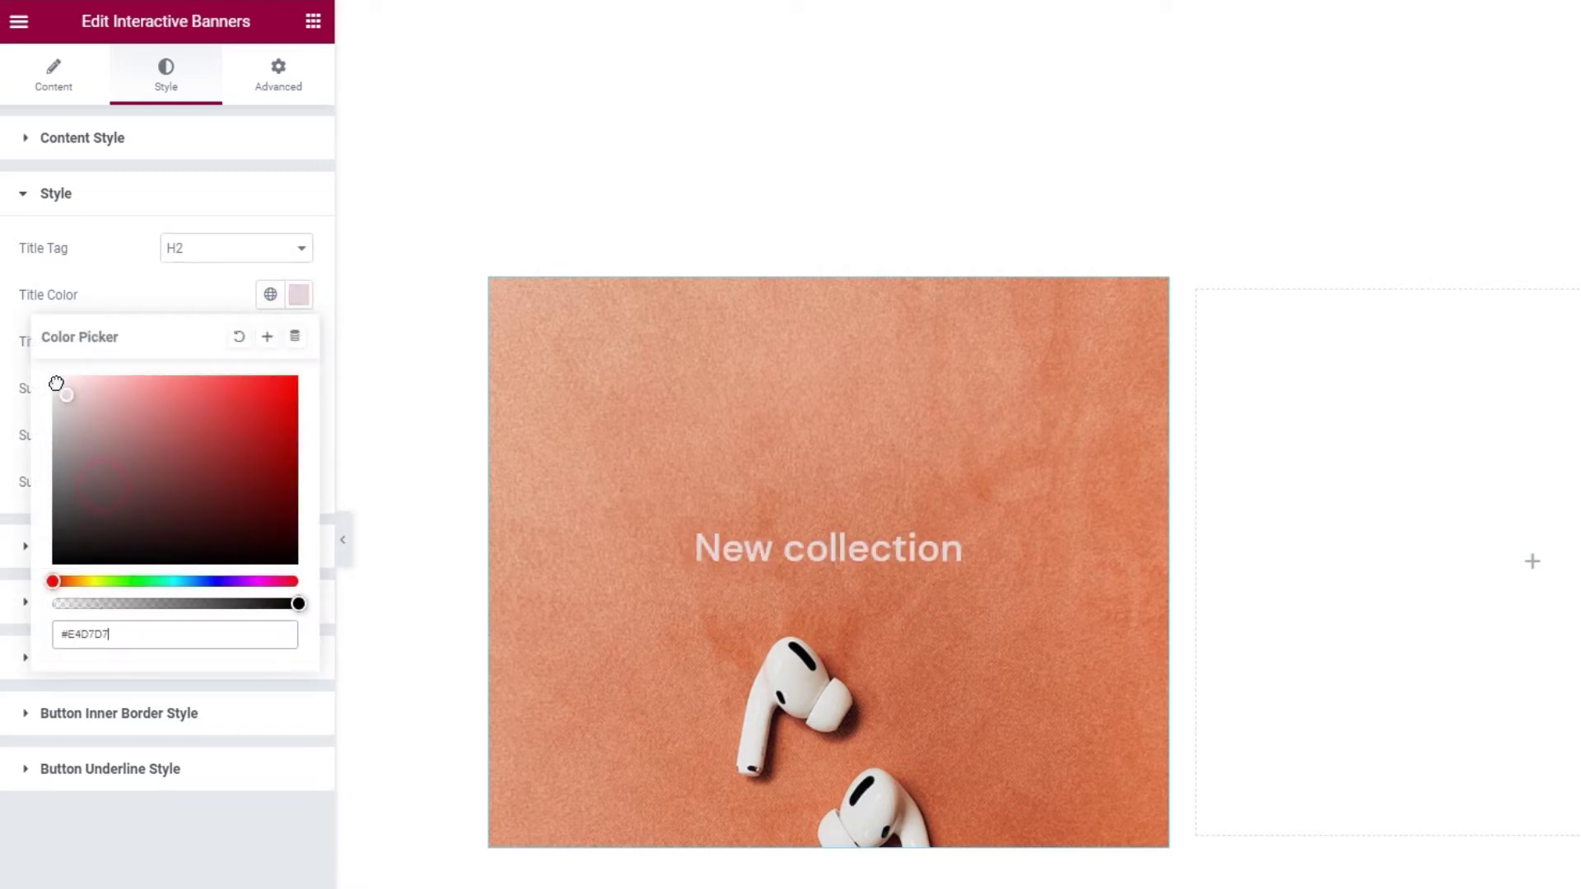
{"action": "left_click", "coordinate": [143, 292]}
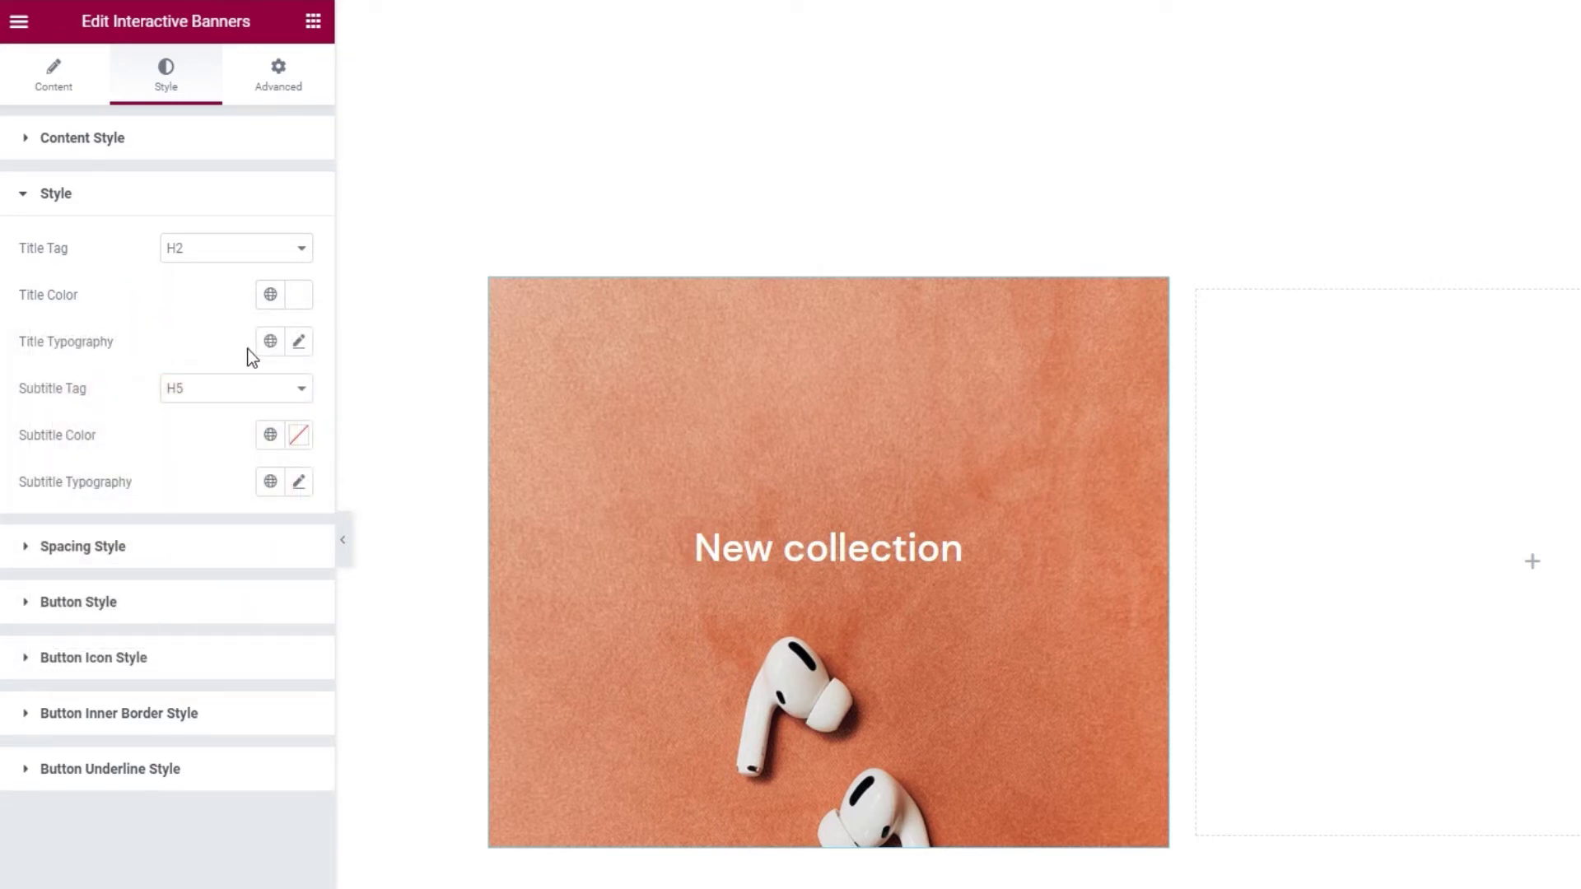
{"action": "left_click", "coordinate": [299, 342]}
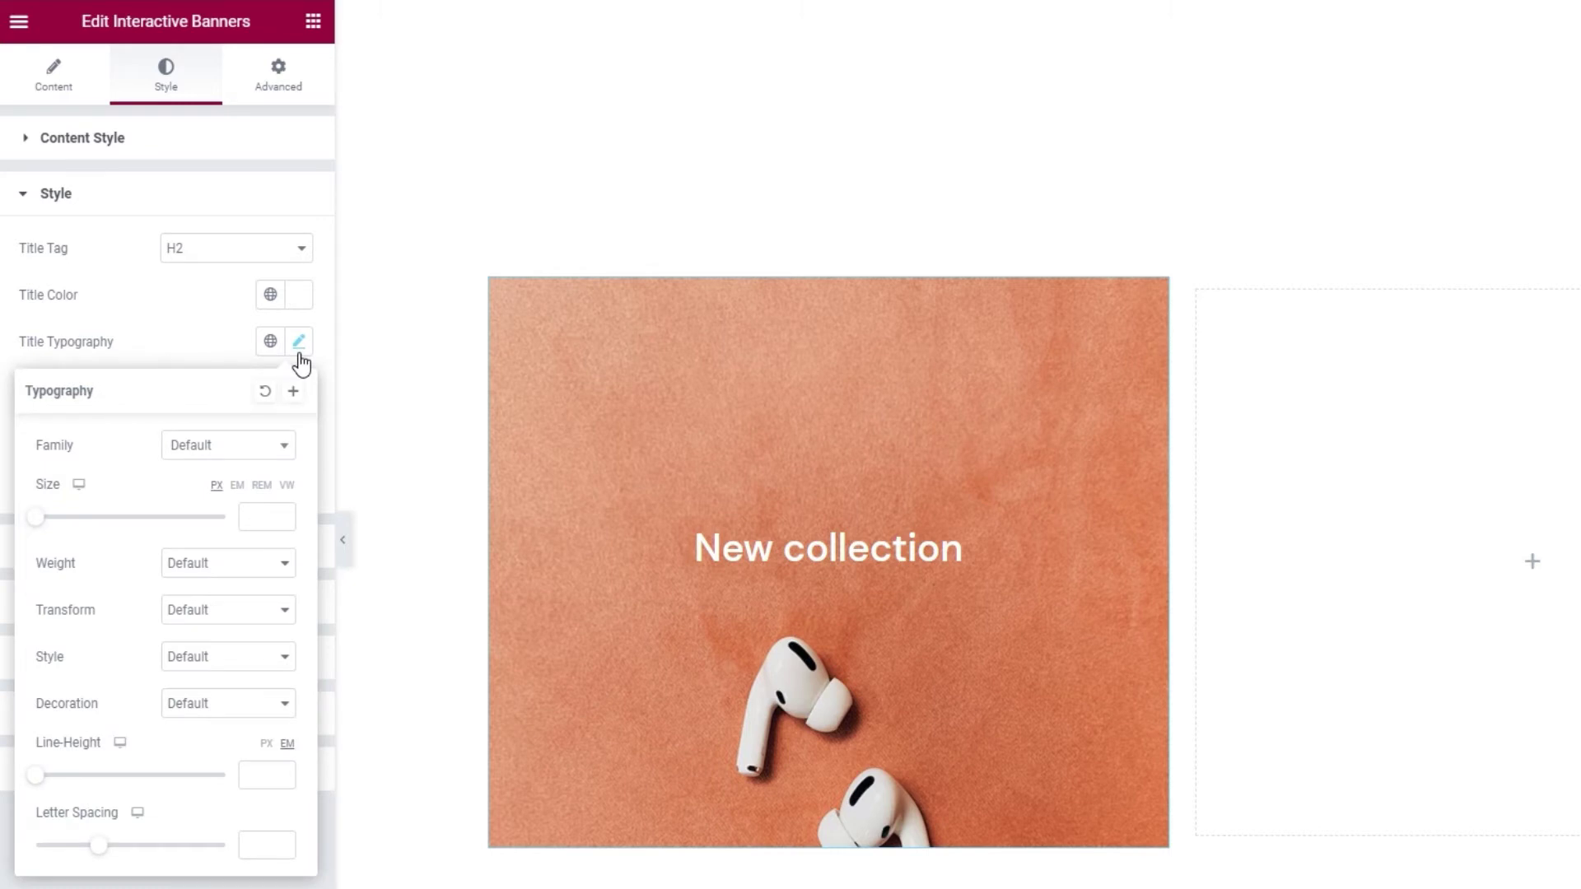
- Set the title font size to 44 px, keeping the default font family
{"action": "left_click", "coordinate": [272, 443]}
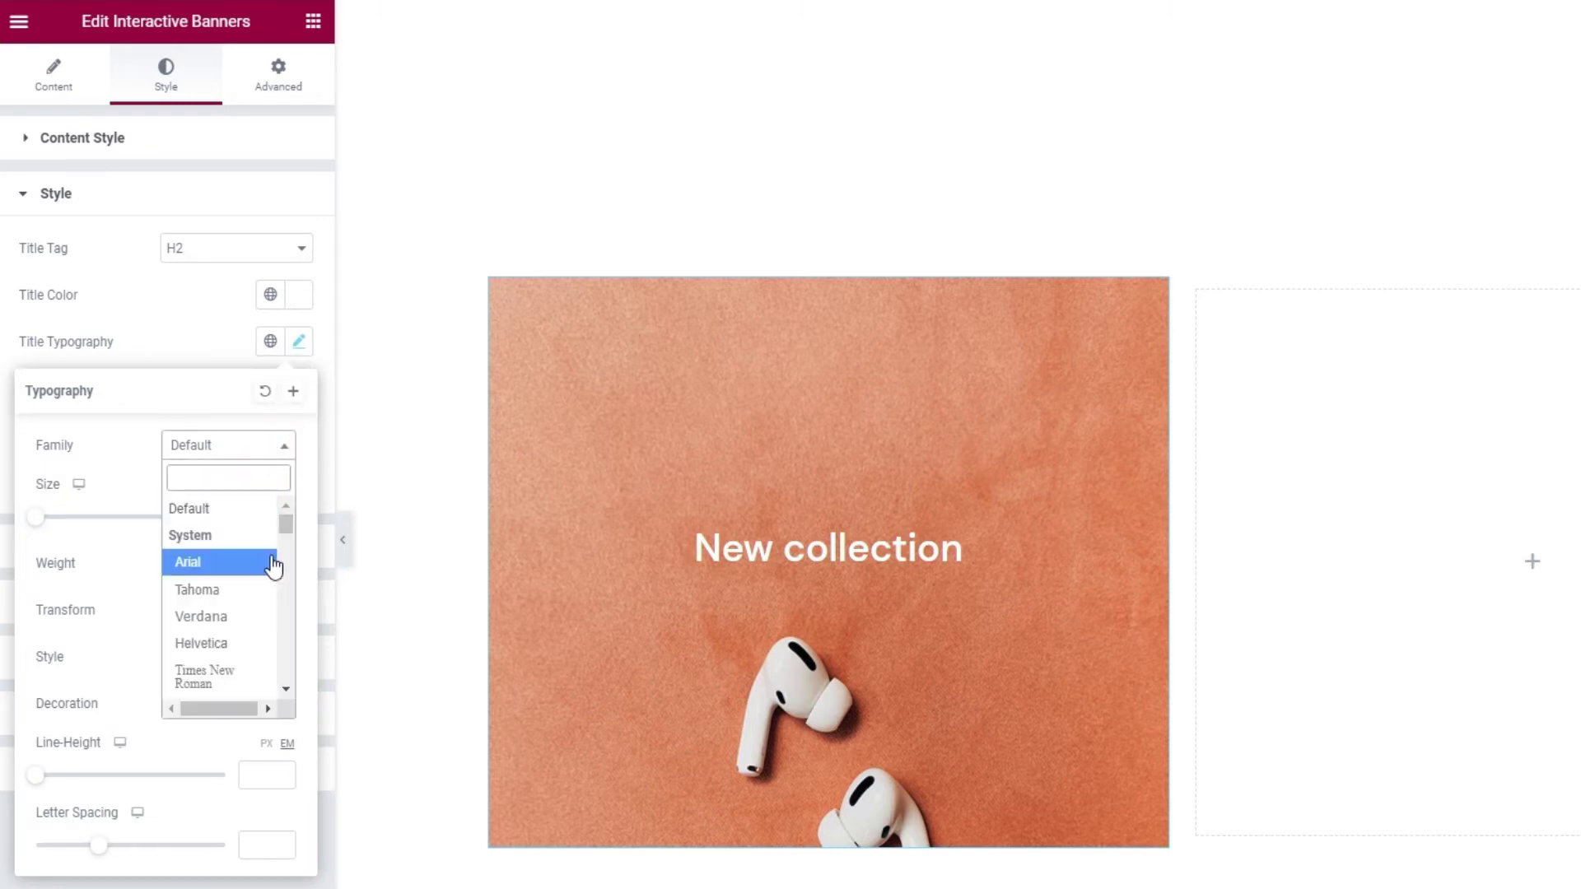
{"action": "scroll", "coordinate": [239, 574], "scroll_direction": "down", "scroll_amount": 5}
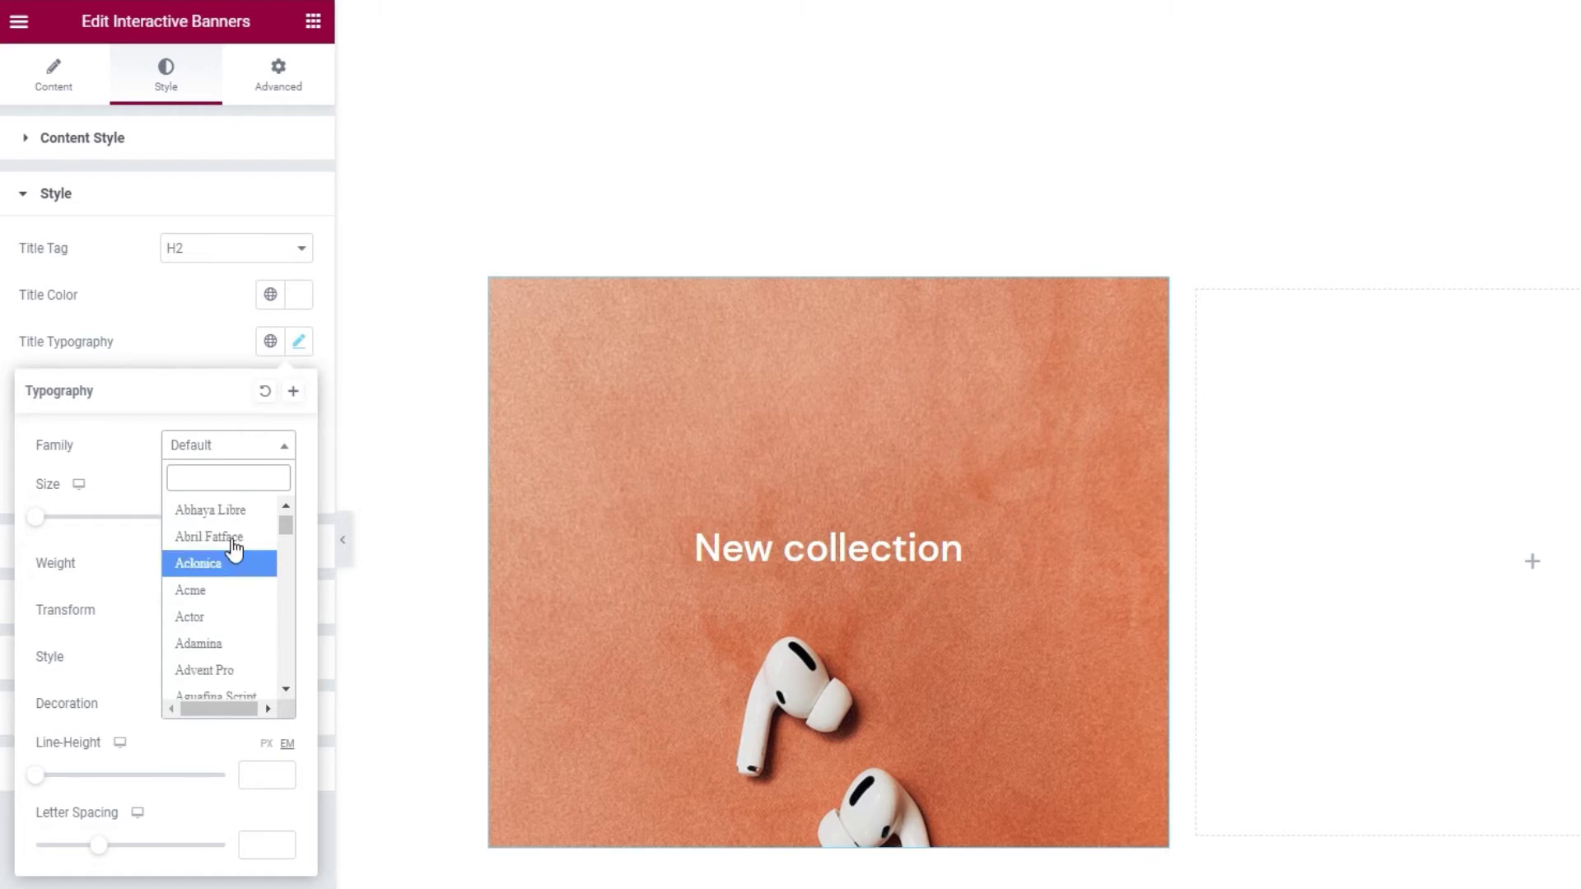
{"action": "left_click", "coordinate": [191, 437]}
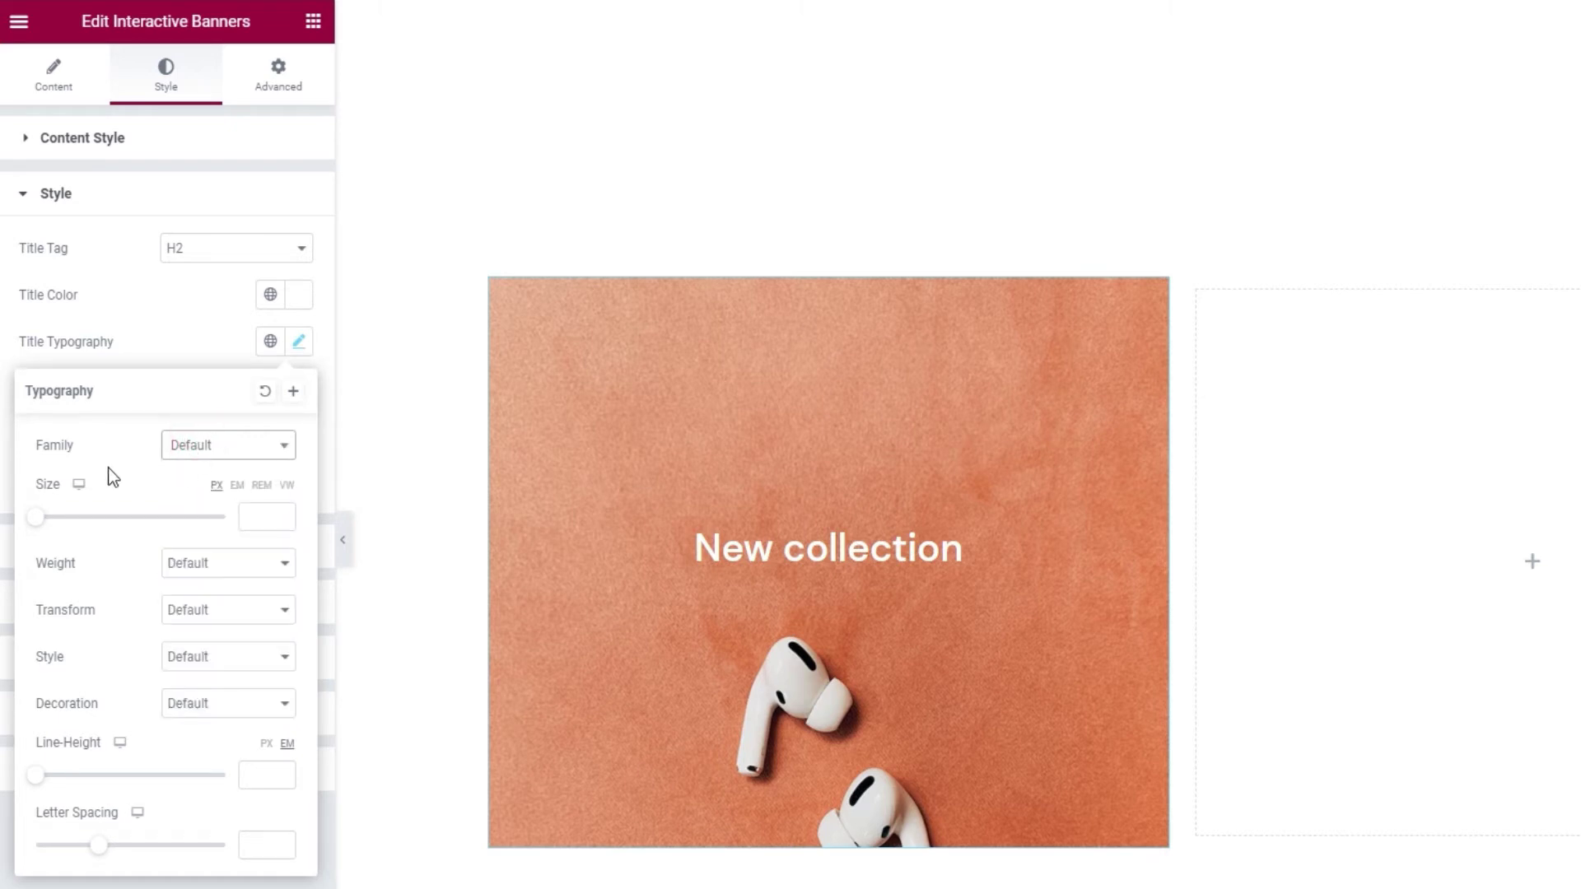
{"action": "left_click_drag", "start_coordinate": [41, 508], "coordinate": [86, 529]}
{"action": "left_click", "coordinate": [246, 521]}
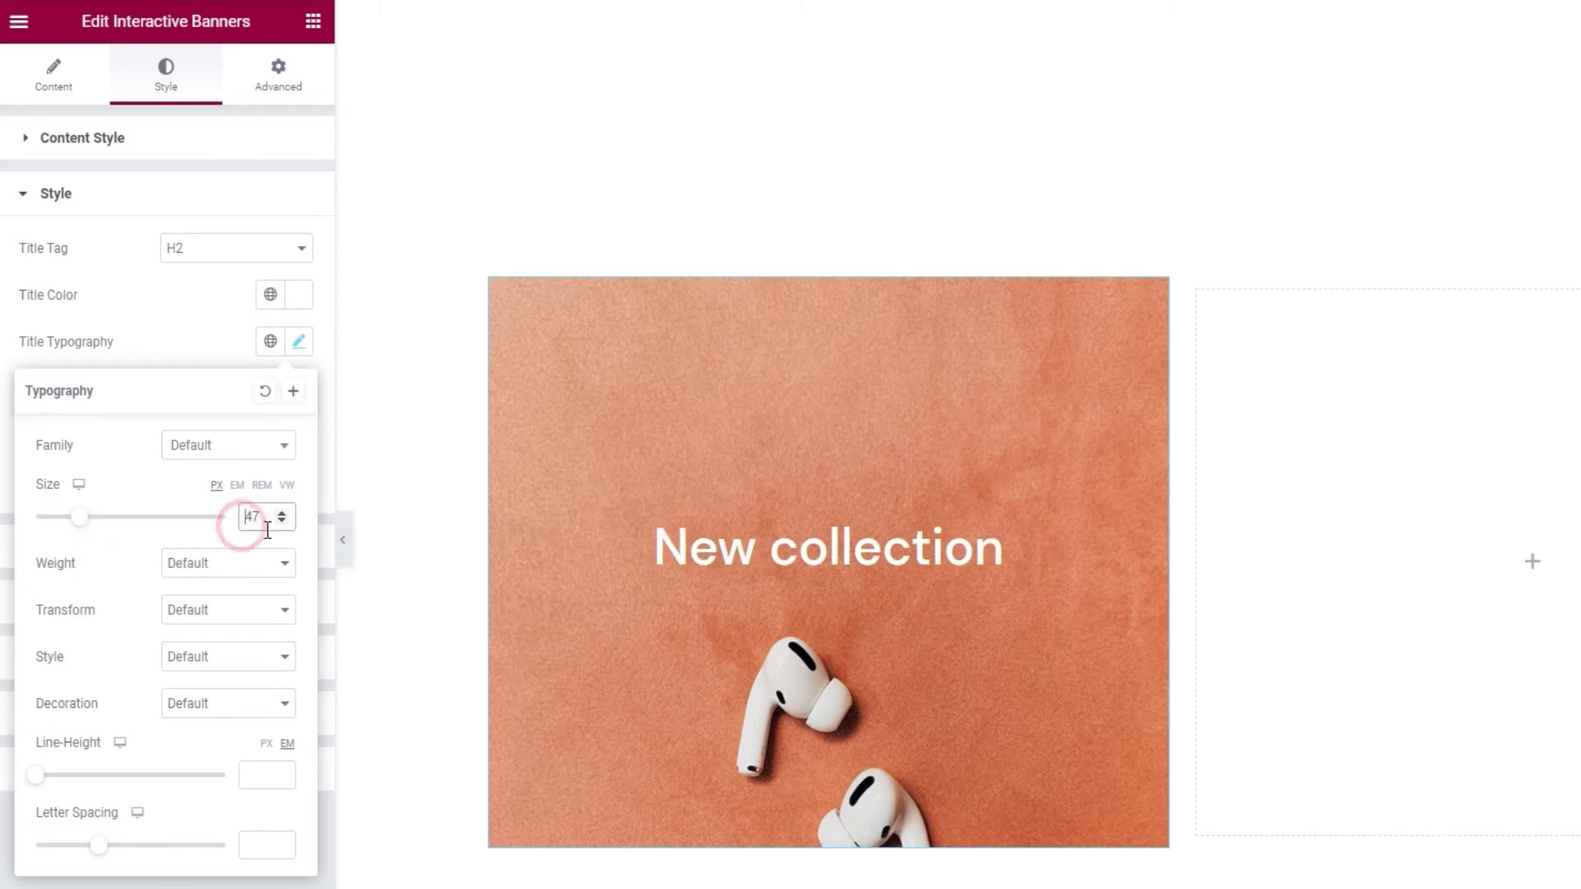
{"action": "left_click", "coordinate": [278, 522]}
{"action": "left_click", "coordinate": [278, 522]}
{"action": "left_click", "coordinate": [278, 522]}
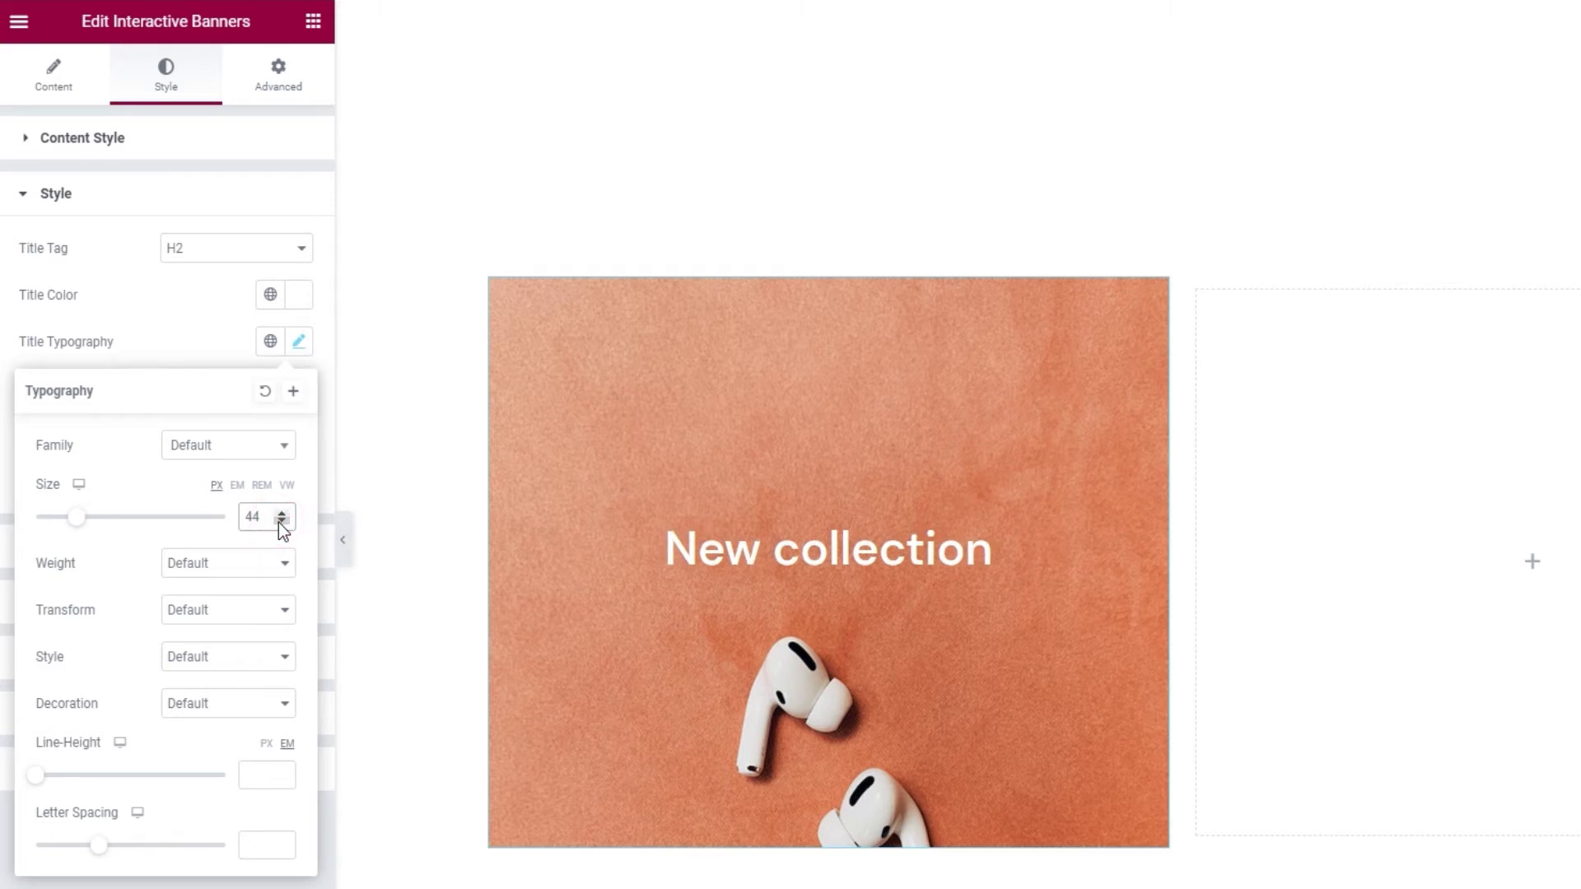
- Leave title weight, transform, style and decoration at Default and close the typography settings
{"action": "left_click", "coordinate": [241, 570]}
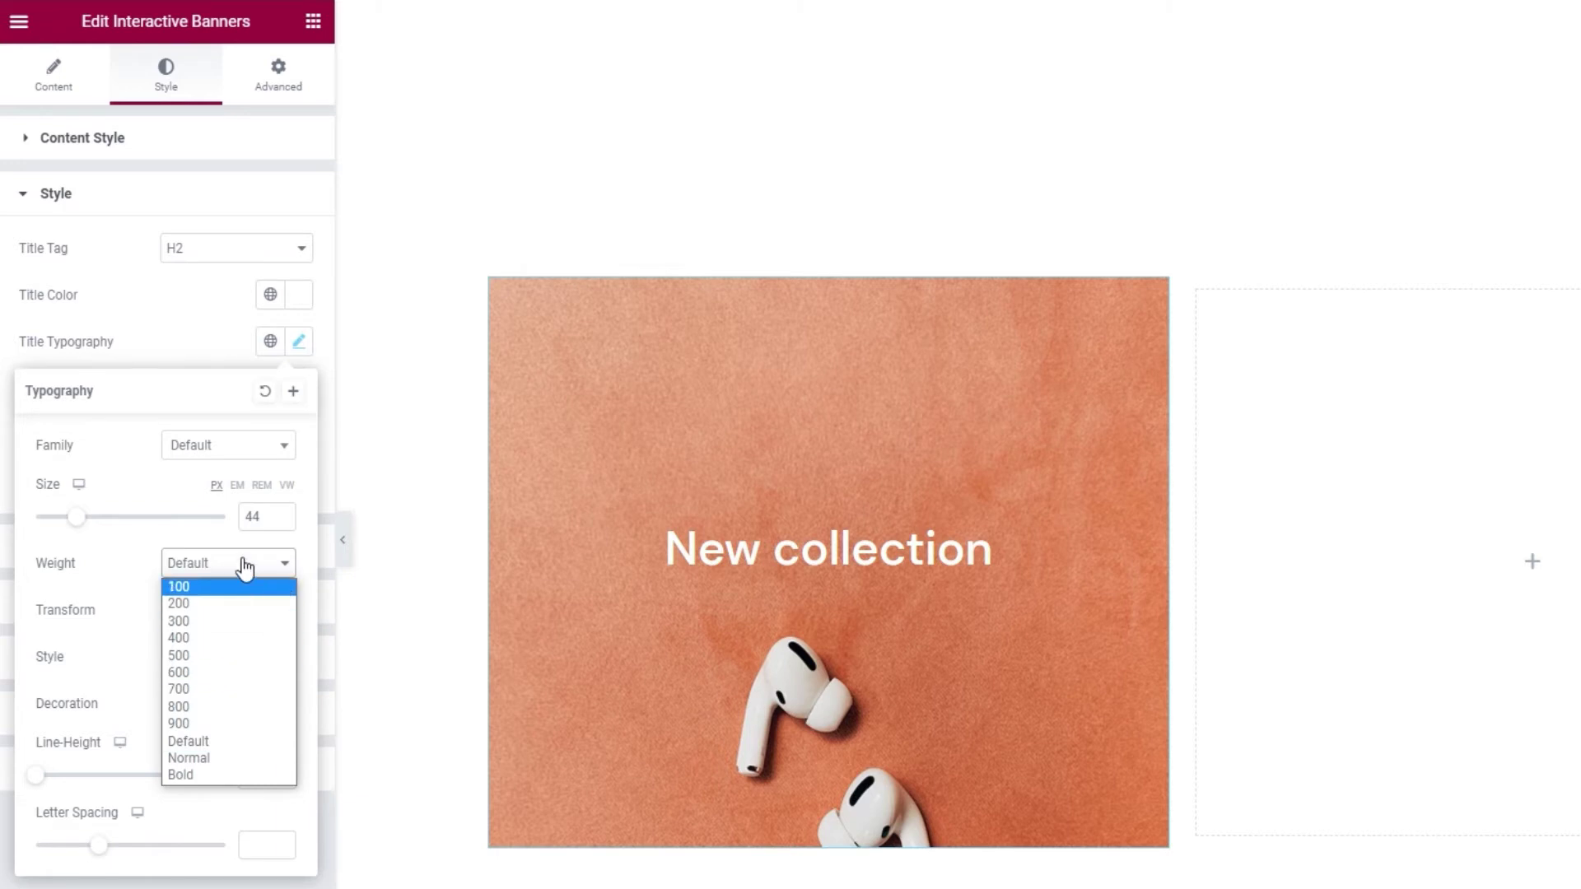
{"action": "left_click", "coordinate": [240, 560]}
{"action": "left_click", "coordinate": [261, 624]}
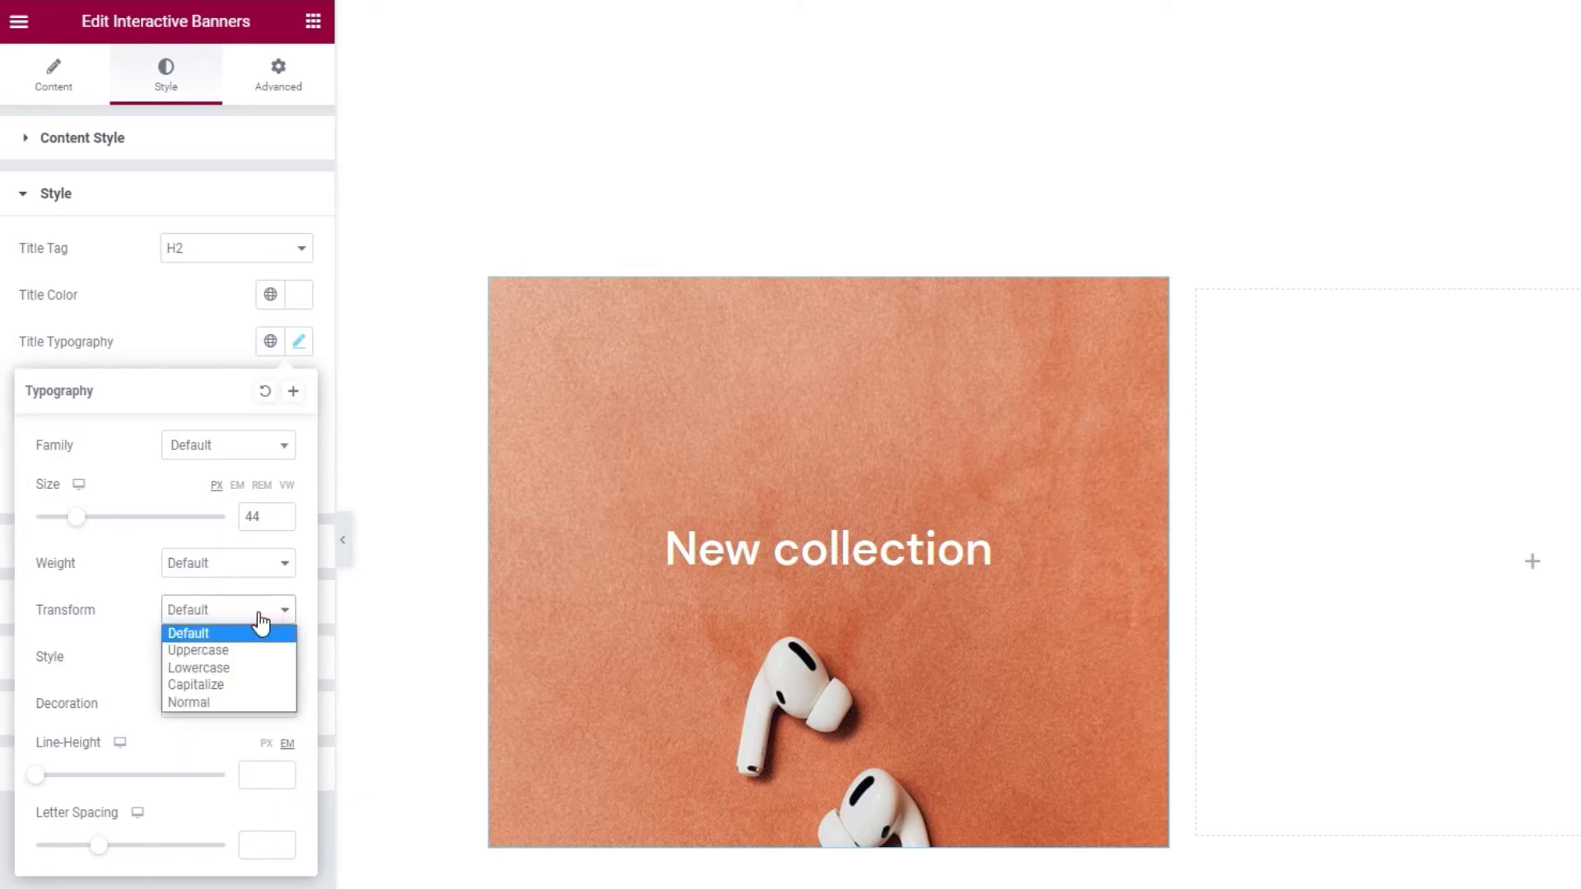
{"action": "left_click", "coordinate": [259, 615]}
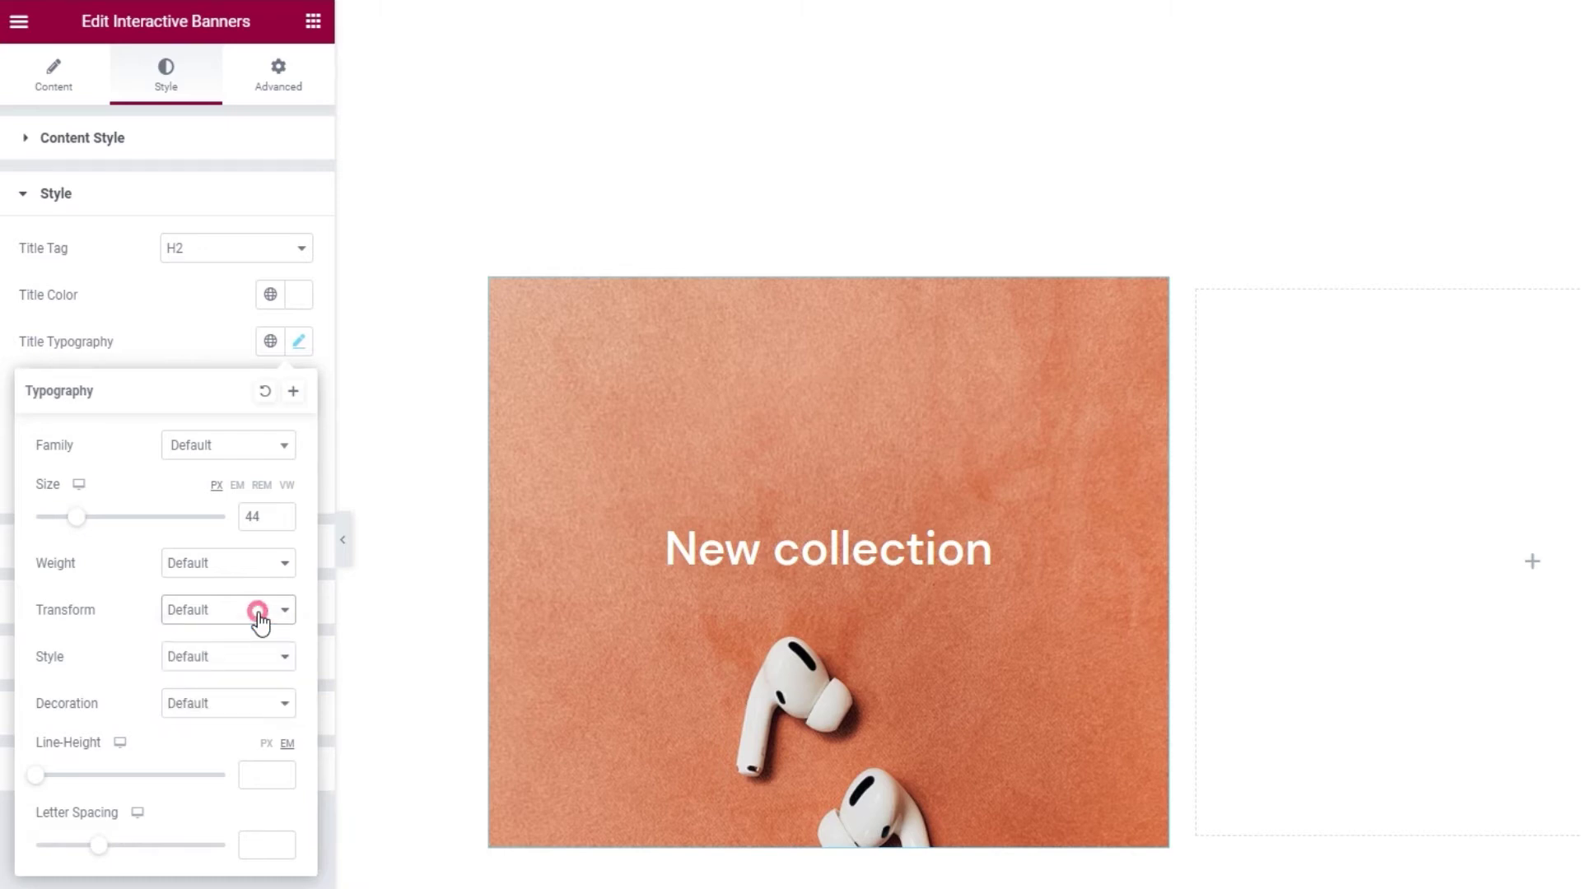
{"action": "left_click", "coordinate": [271, 657]}
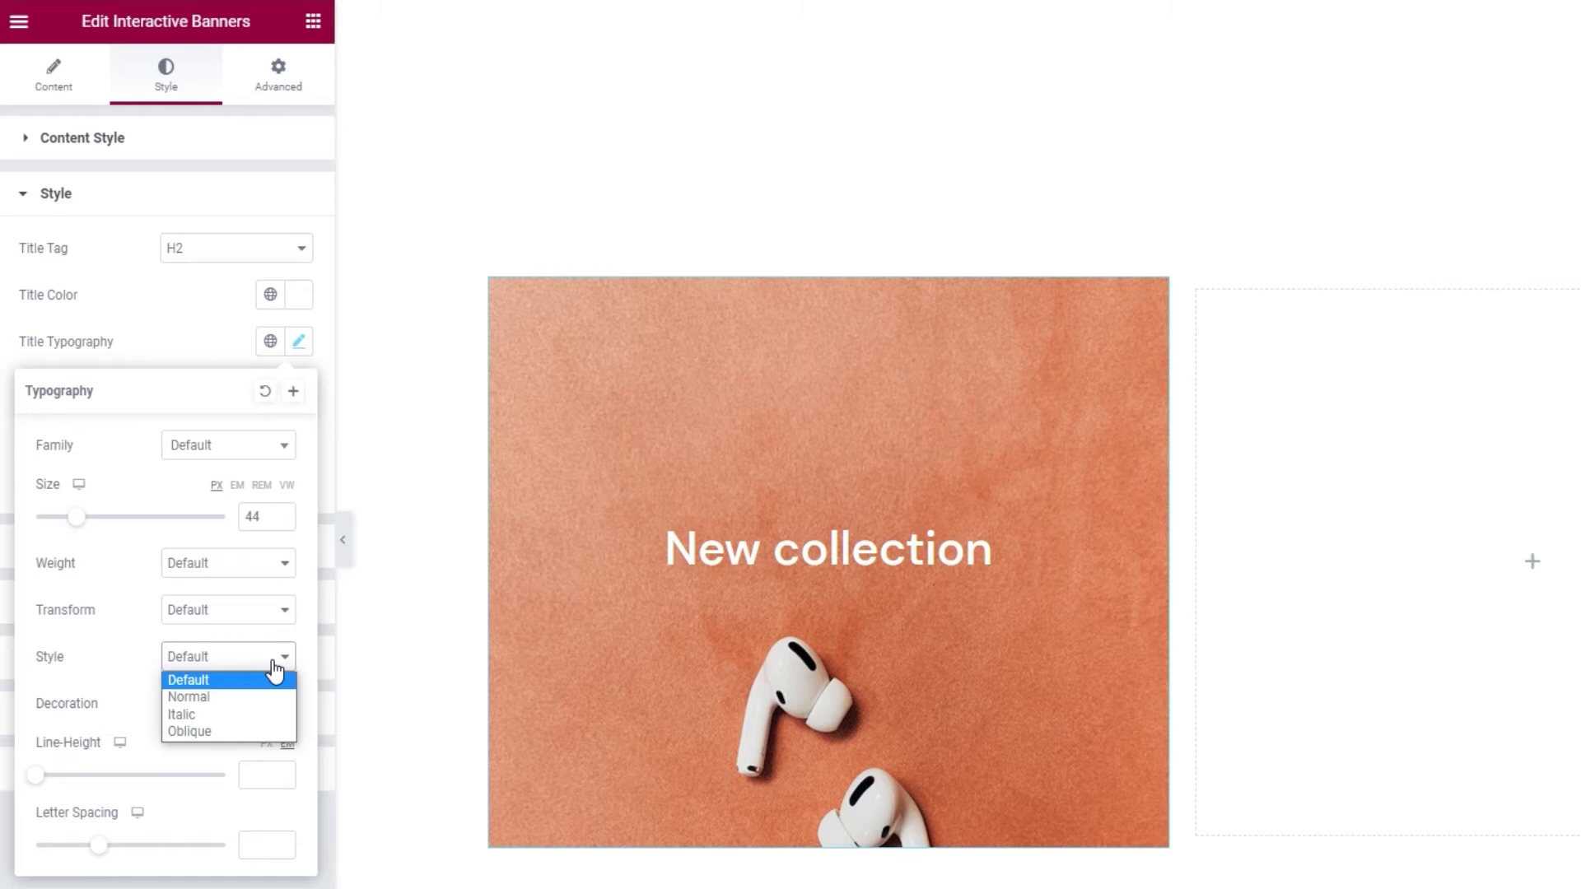
{"action": "left_click", "coordinate": [273, 659]}
{"action": "left_click", "coordinate": [272, 702]}
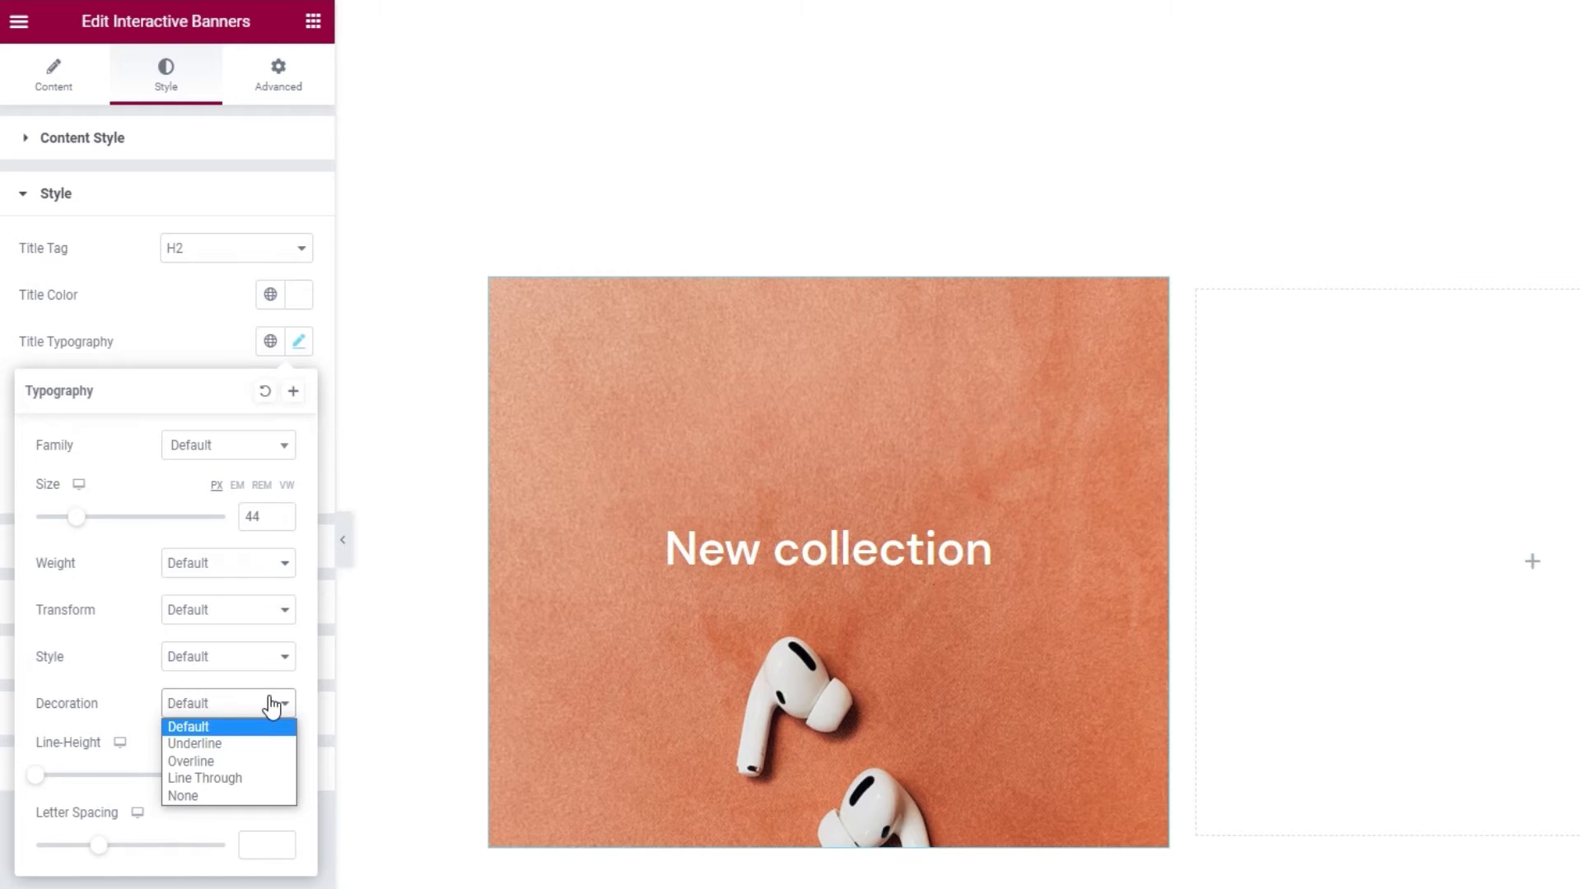
{"action": "left_click", "coordinate": [272, 705]}
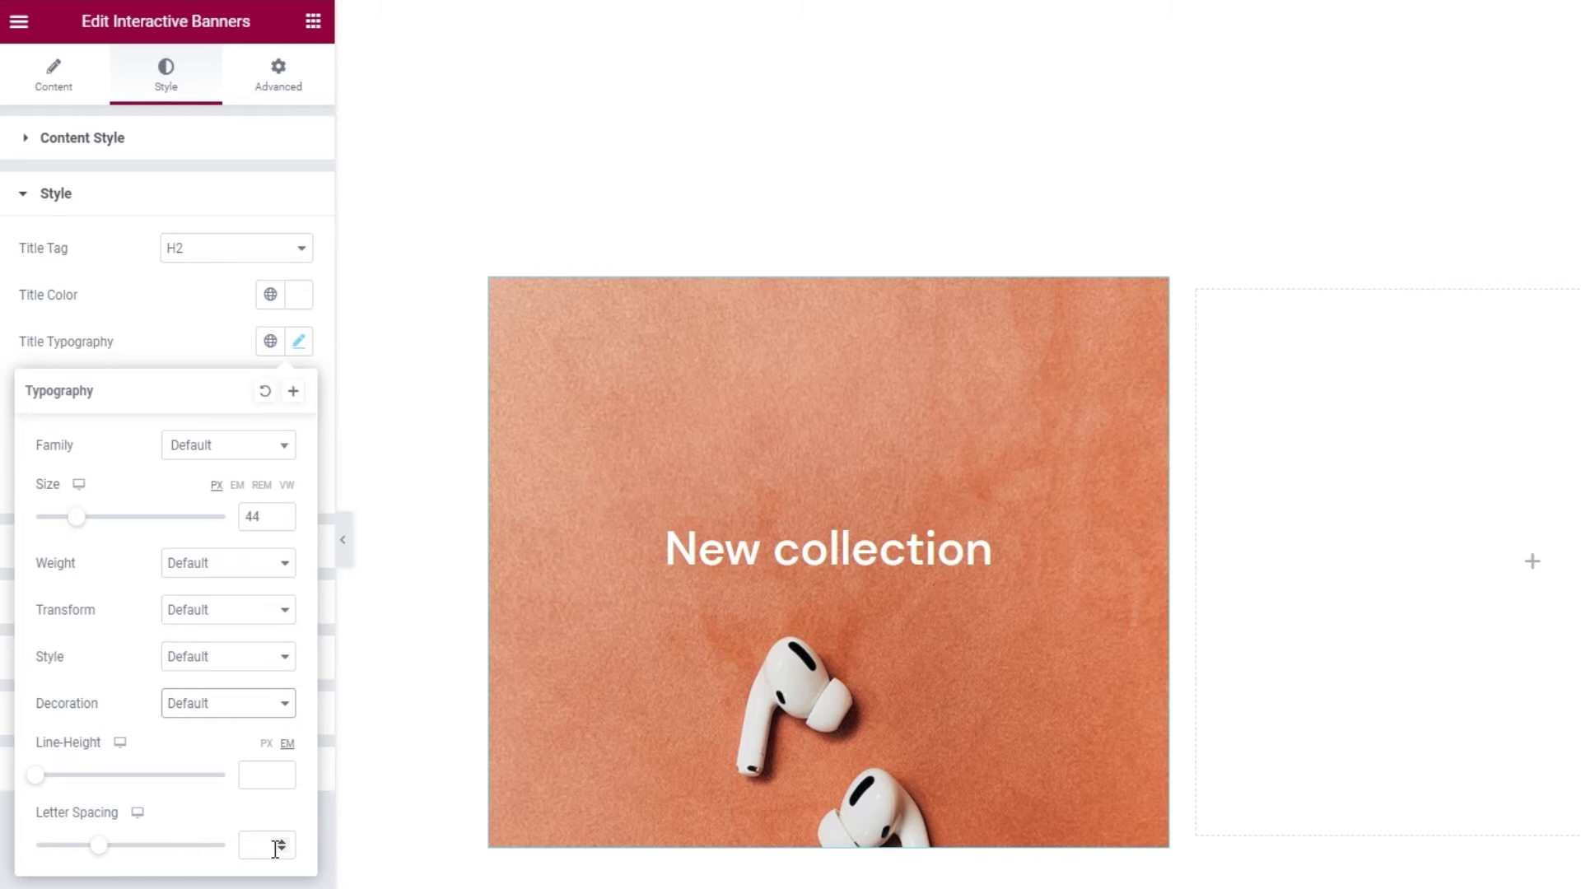
{"action": "left_click", "coordinate": [159, 342]}
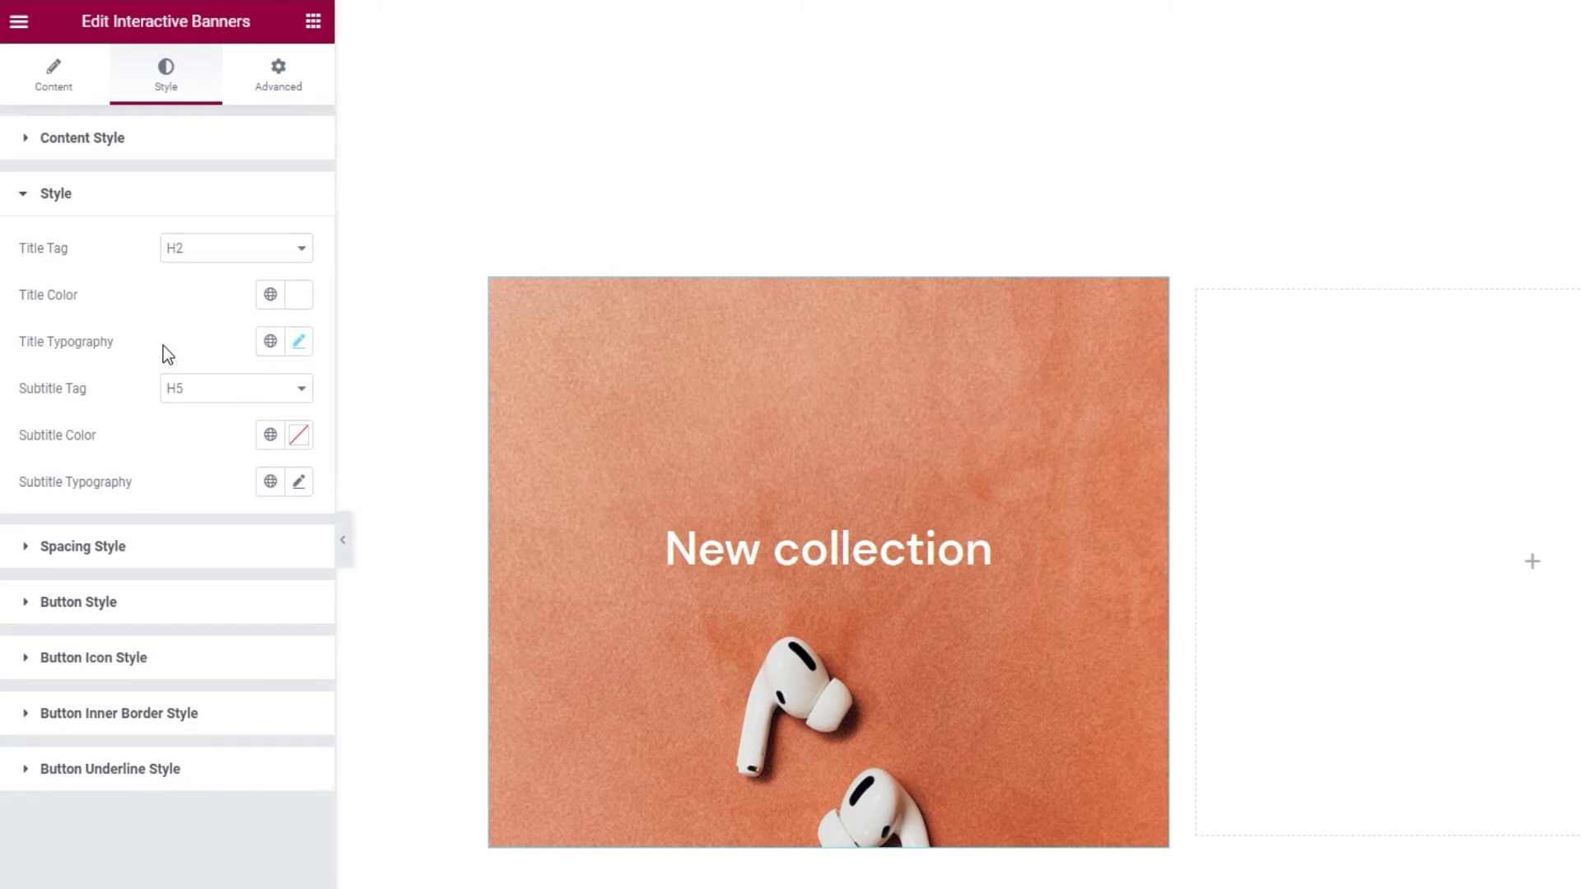
{"action": "left_click", "coordinate": [204, 399]}
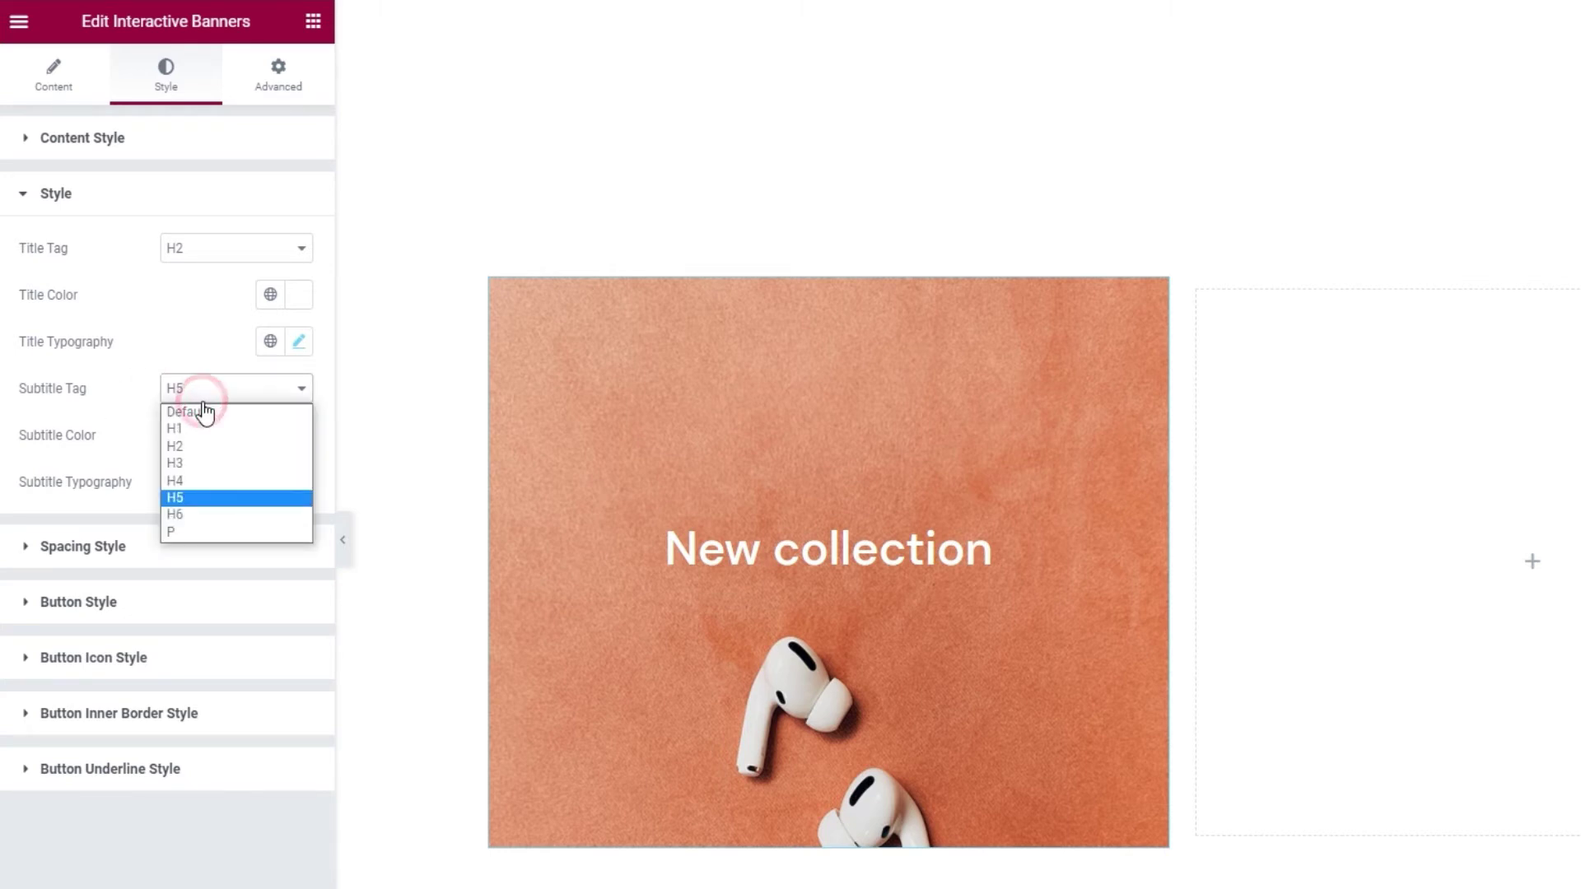
{"action": "left_click", "coordinate": [253, 397]}
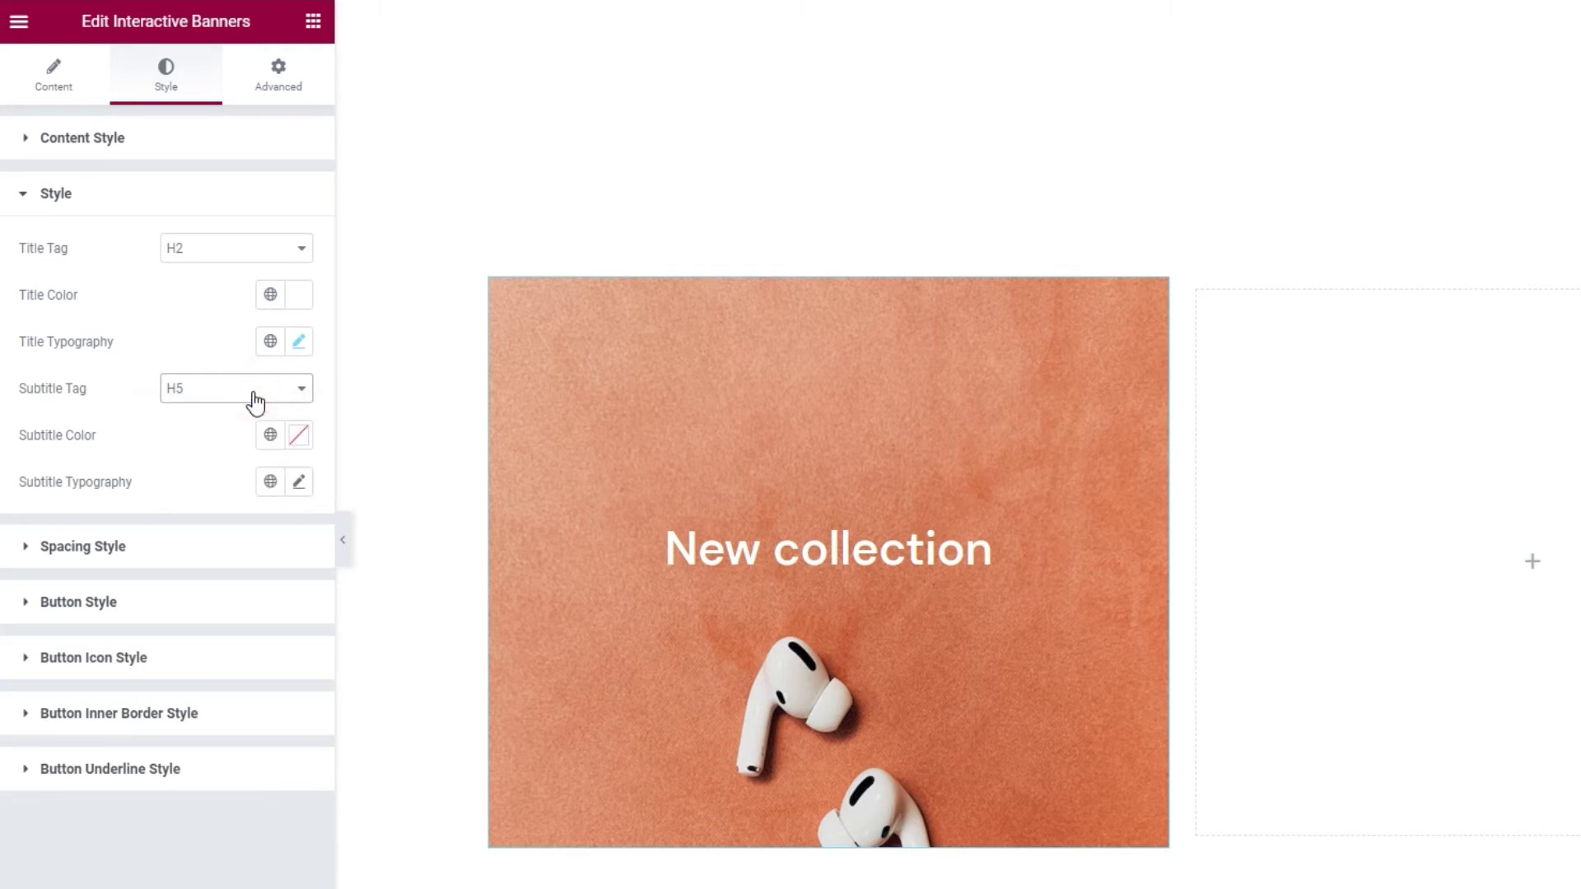
- Make the 'check out' subtitle colour white after briefly trying red
{"action": "left_click", "coordinate": [299, 443]}
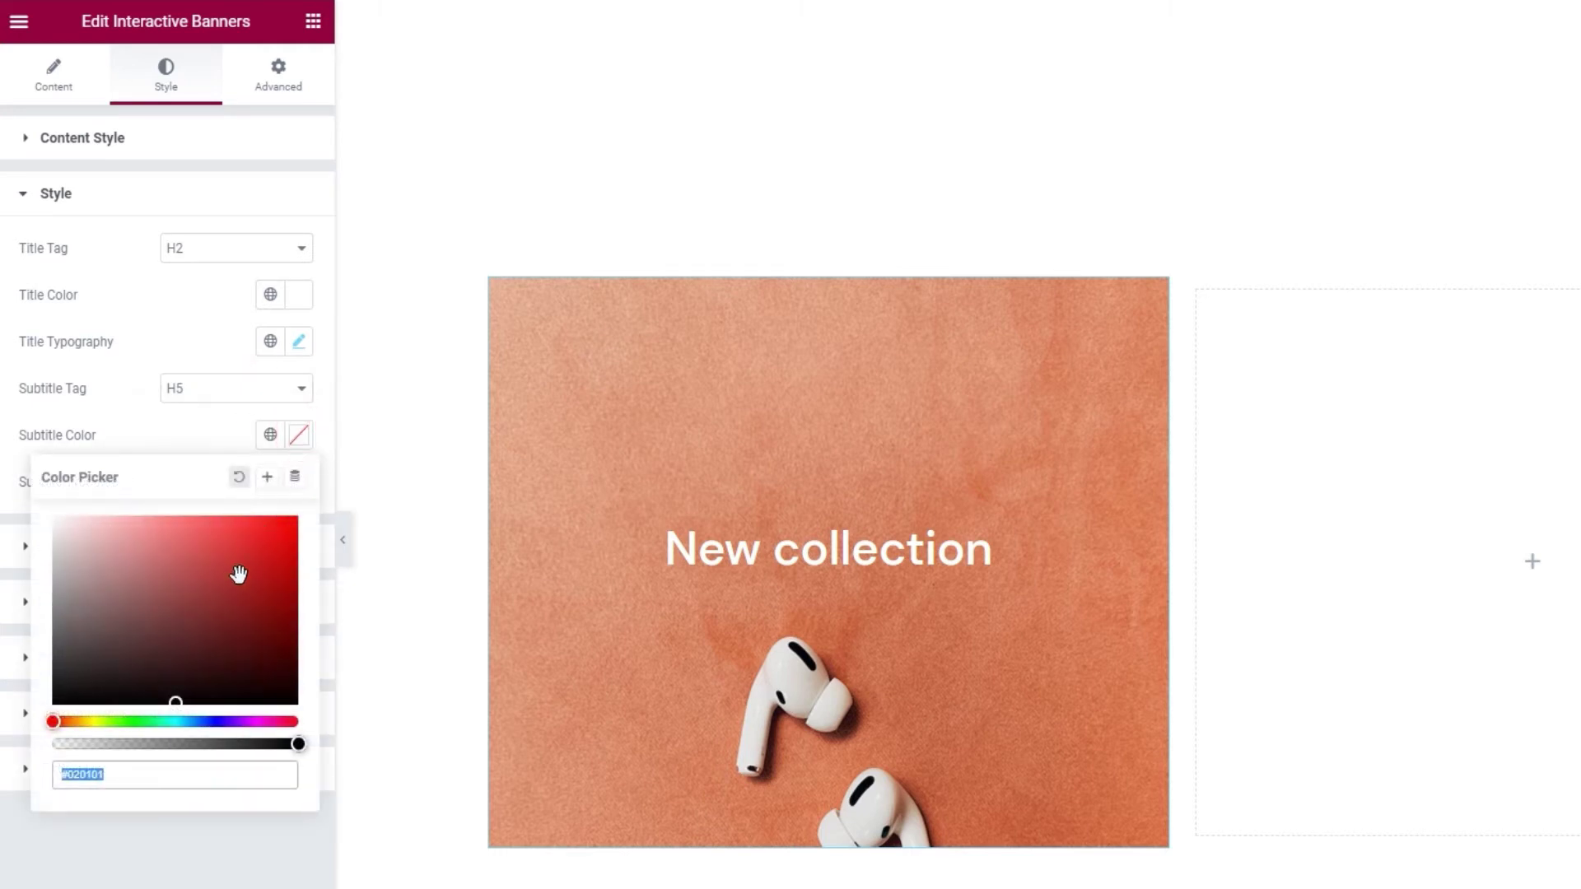
{"action": "left_click", "coordinate": [213, 554]}
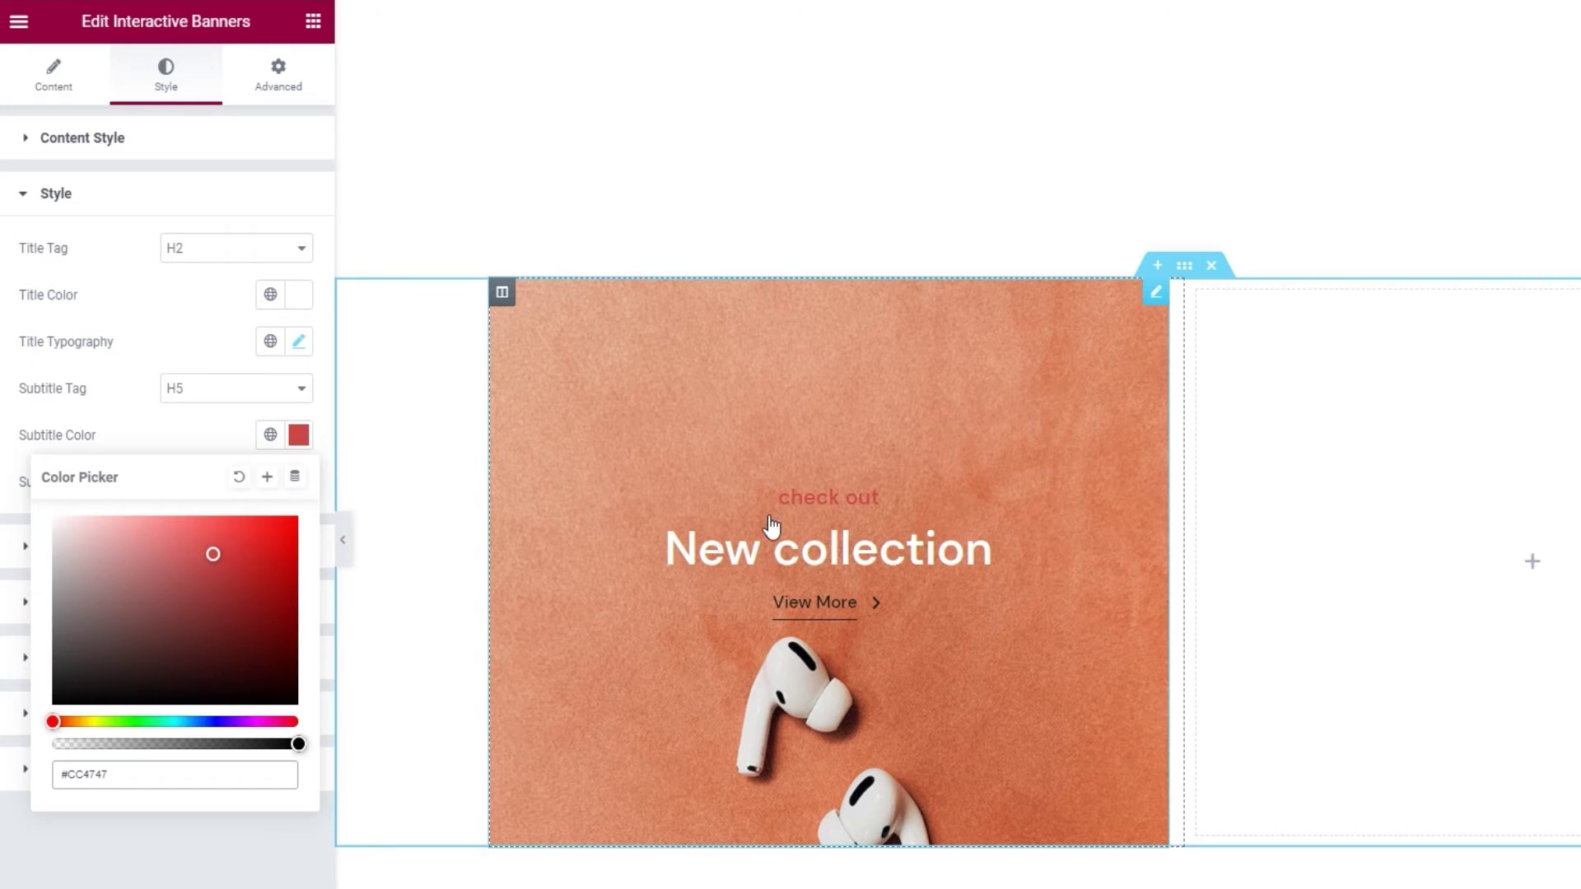
{"action": "left_click_drag", "start_coordinate": [122, 537], "coordinate": [42, 498]}
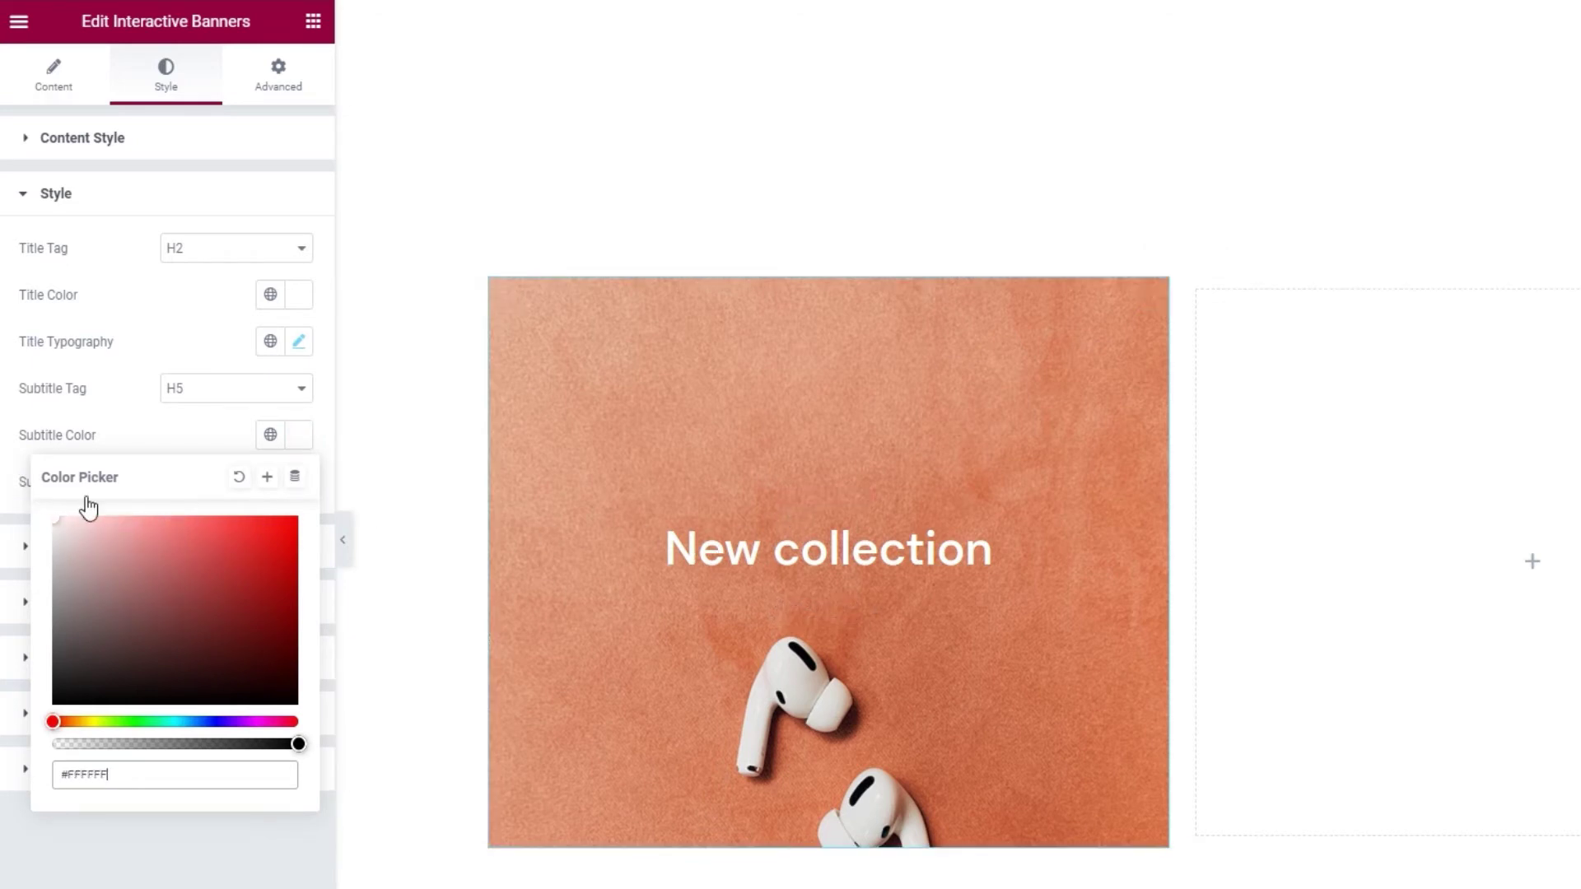
{"action": "left_click", "coordinate": [236, 420]}
- Set the subtitle typography to the Caveat font at size 50
{"action": "left_click", "coordinate": [298, 482]}
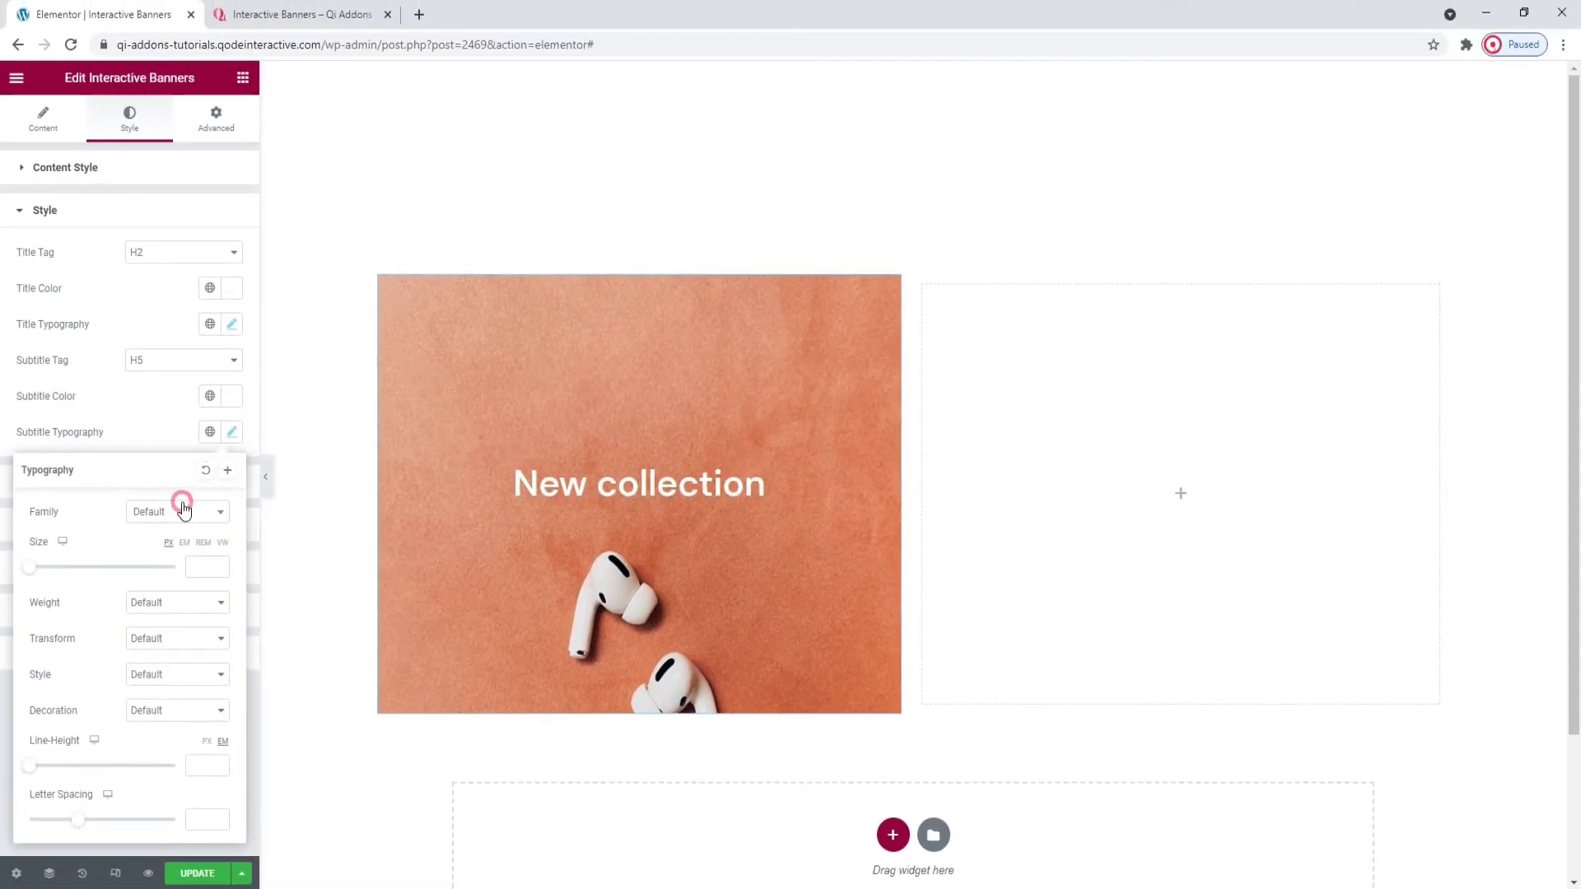
{"action": "left_click", "coordinate": [181, 512]}
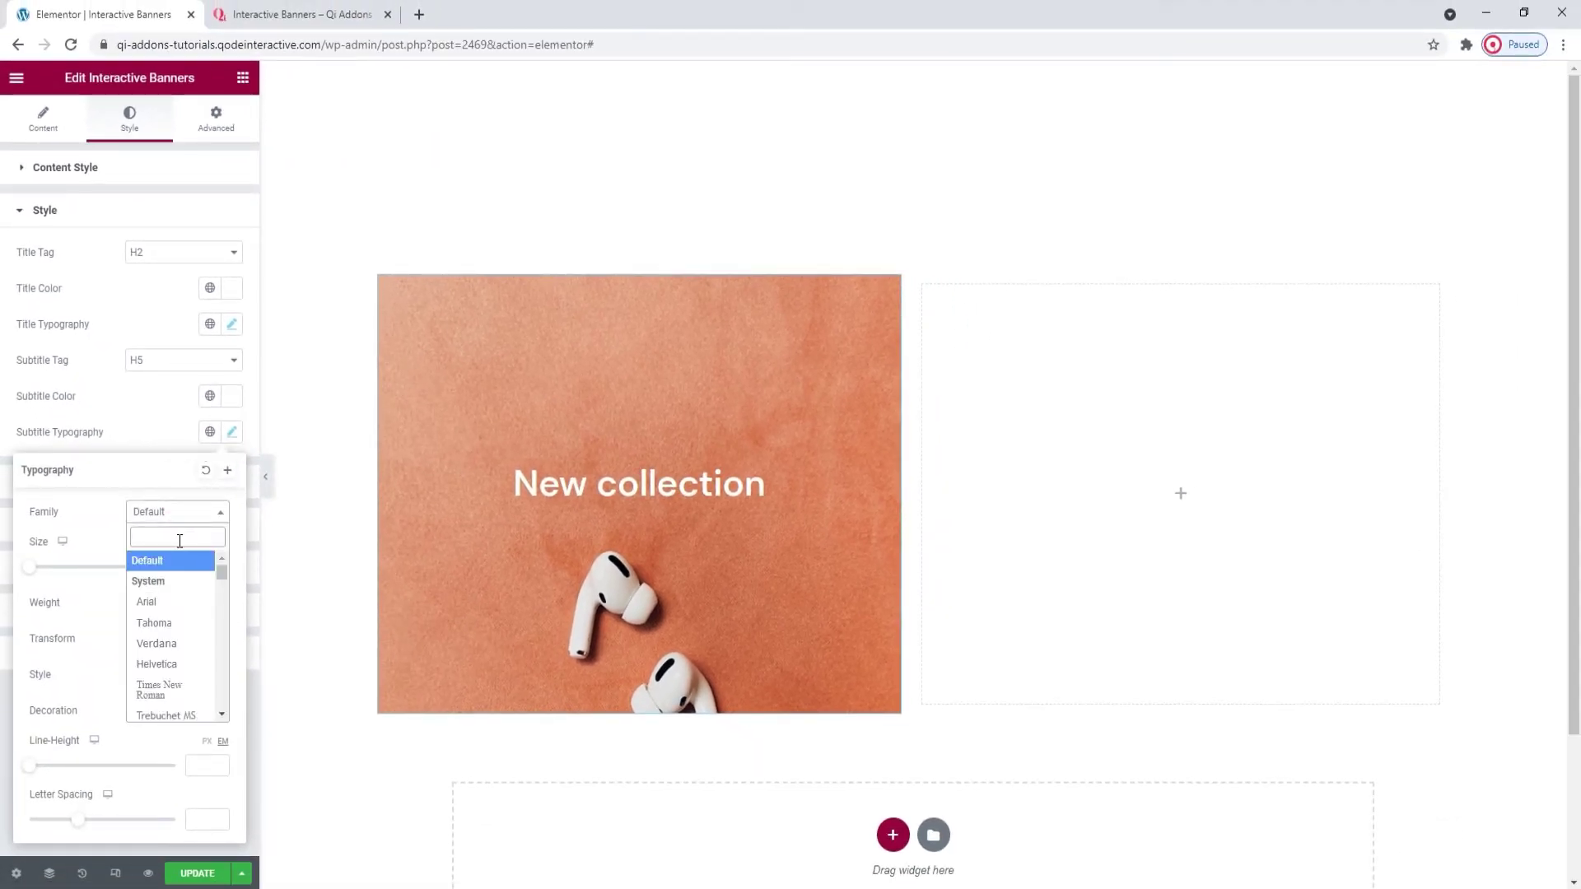
{"action": "type", "text": "cav"}
{"action": "left_click", "coordinate": [179, 575]}
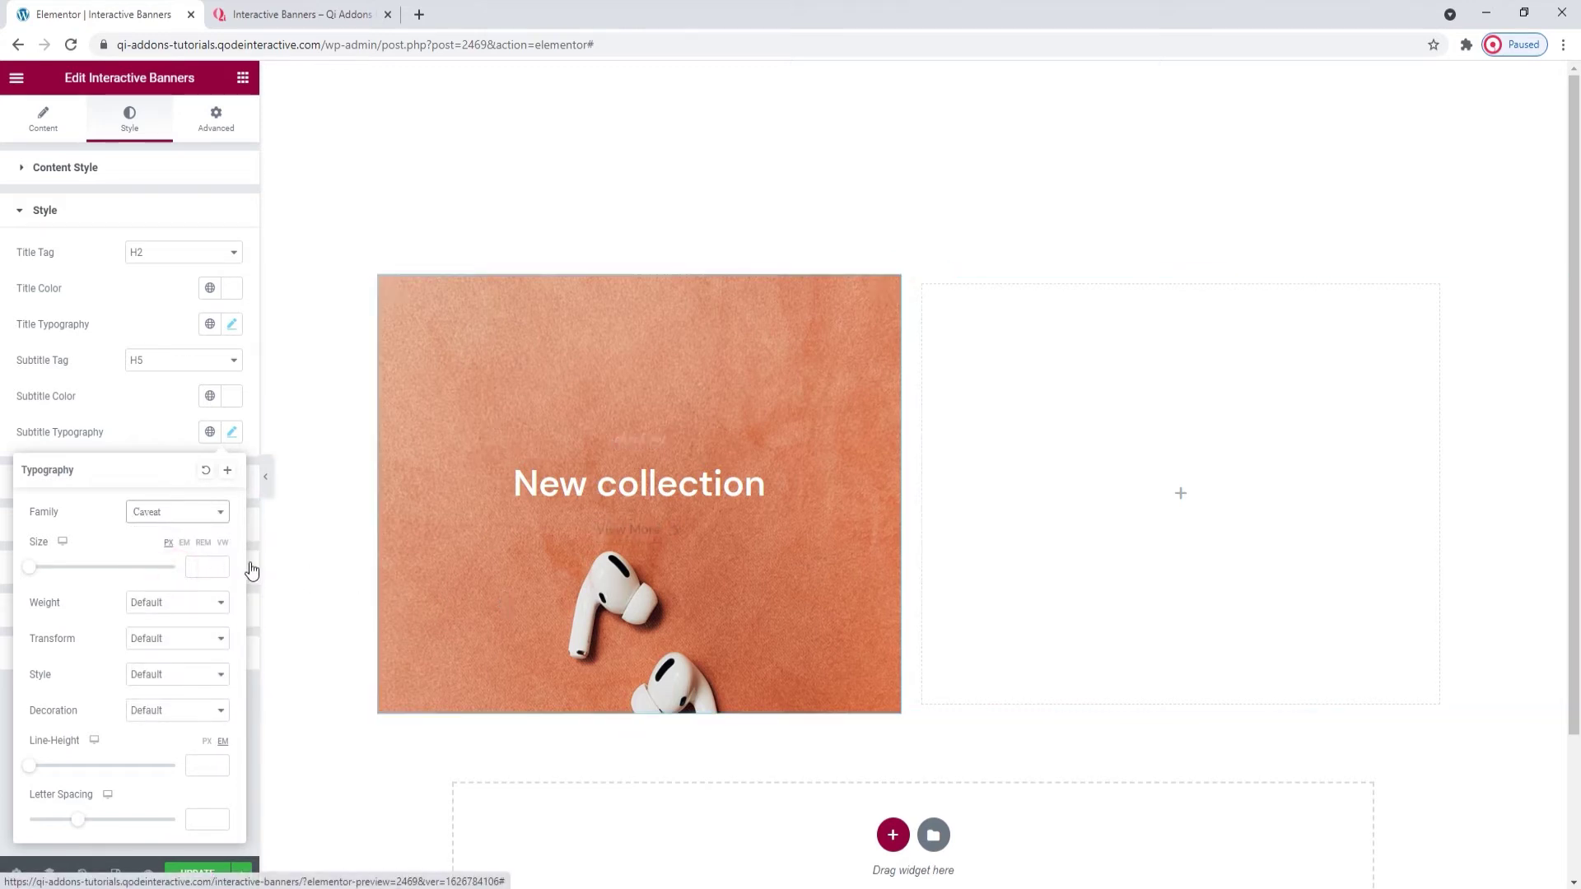
{"action": "left_click", "coordinate": [213, 566]}
{"action": "left_click", "coordinate": [205, 566]}
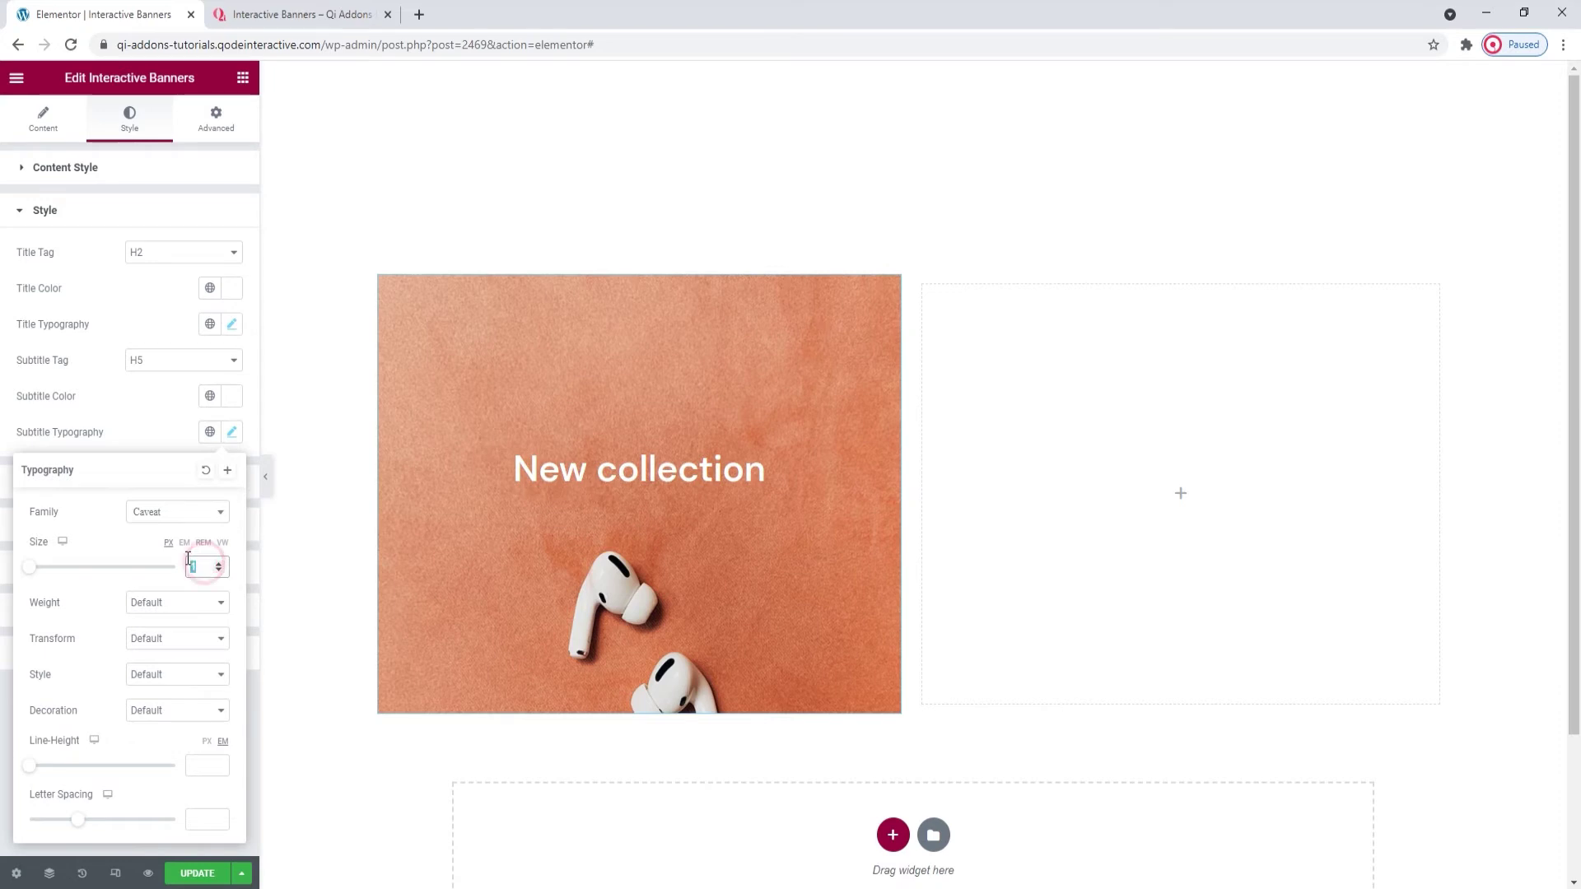
{"action": "type", "text": "50"}
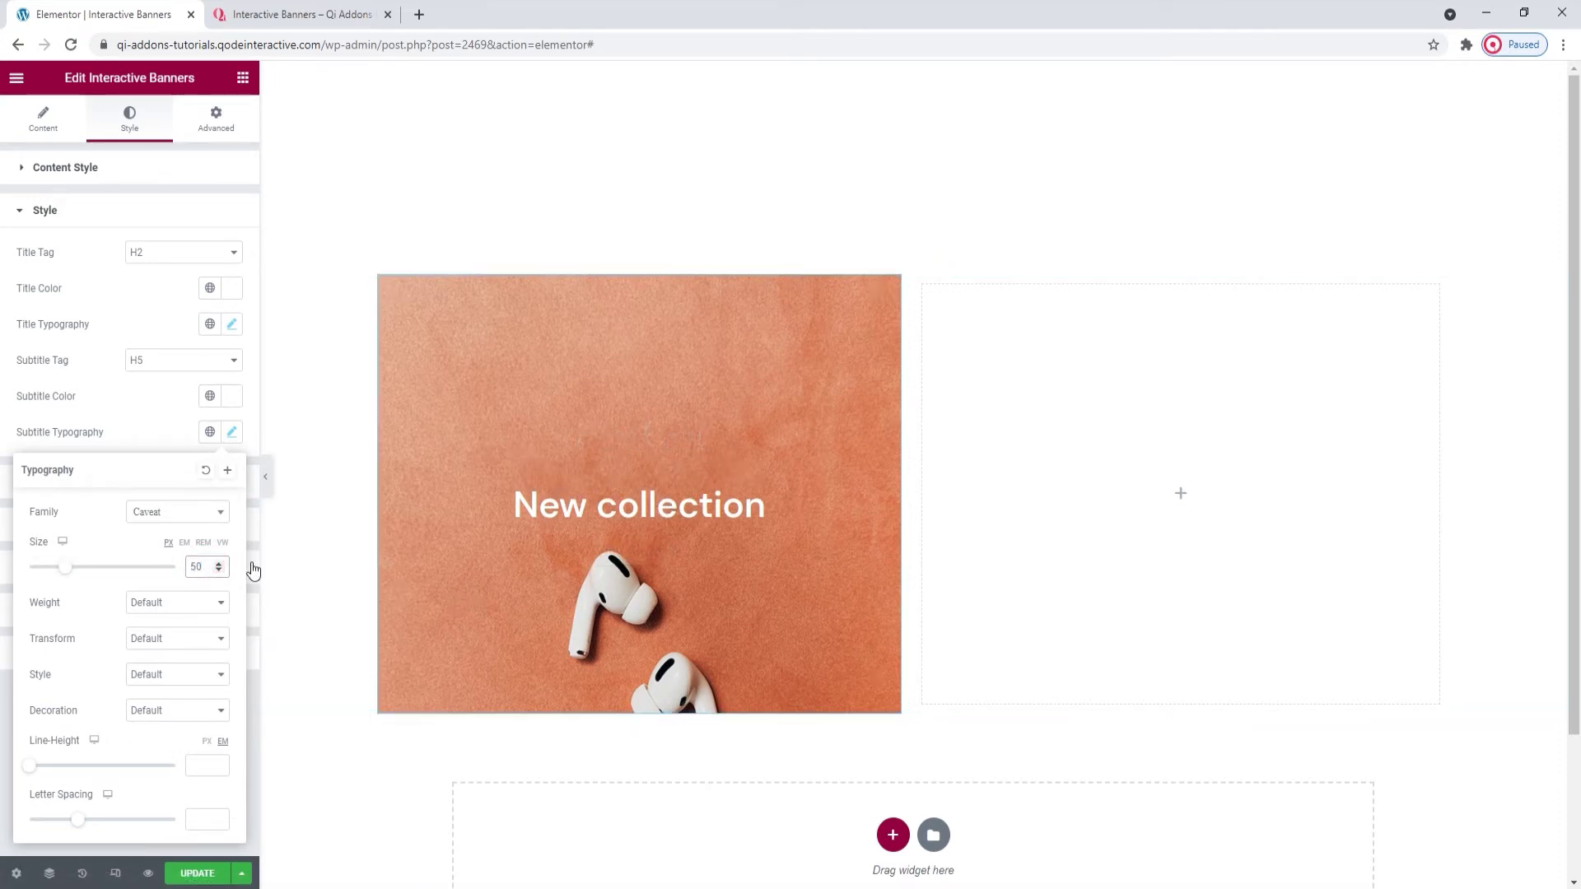
{"action": "left_click", "coordinate": [147, 420]}
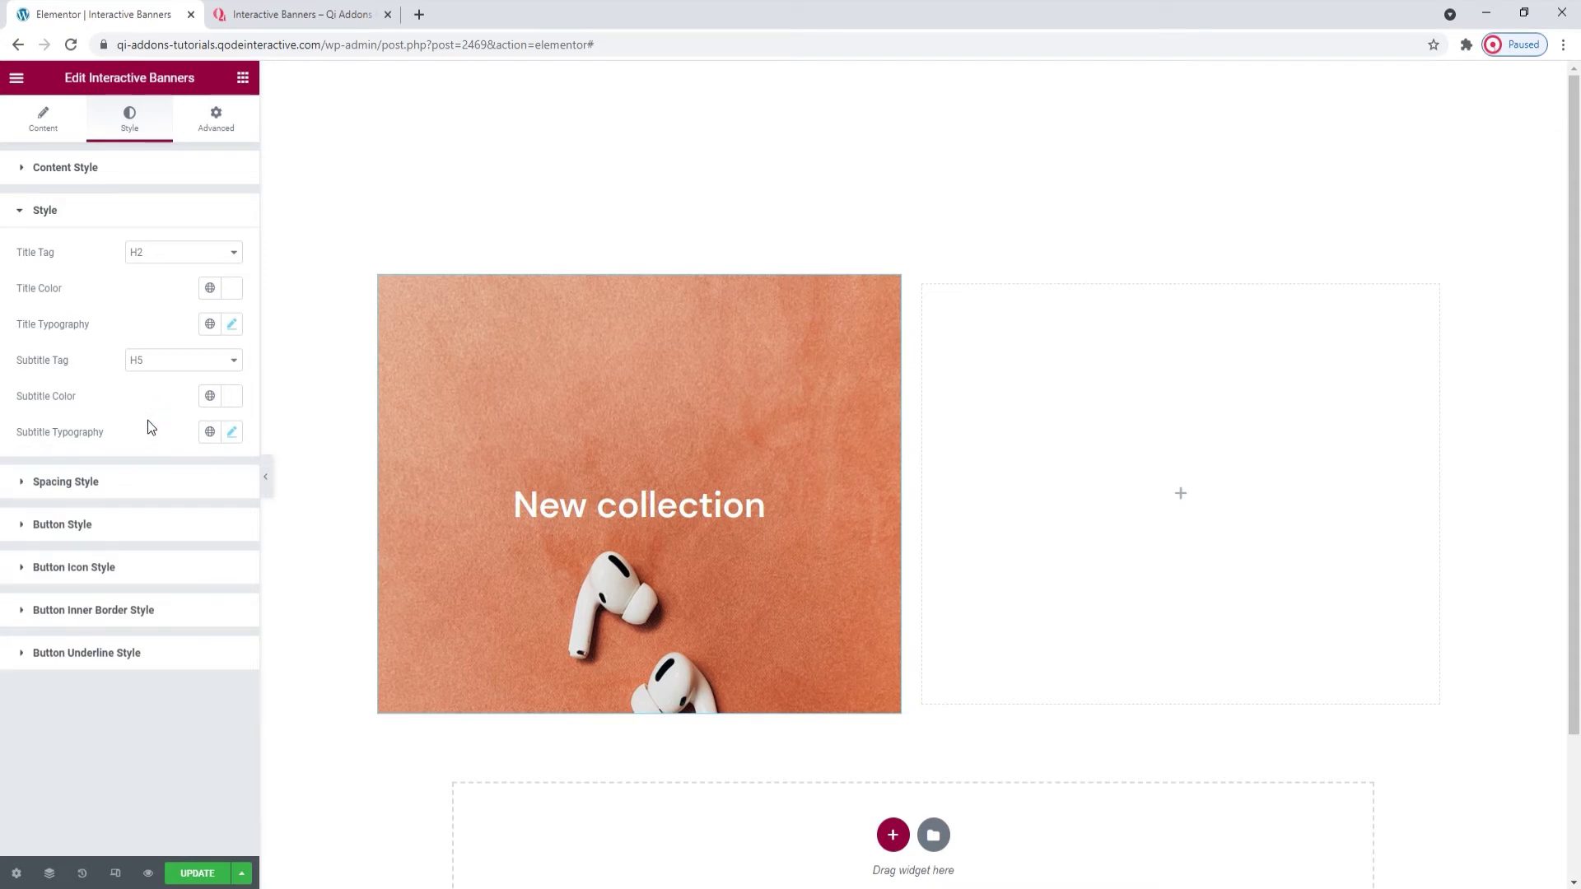
- Give the banner subtitle an 8 px bottom margin
{"action": "left_click", "coordinate": [148, 484]}
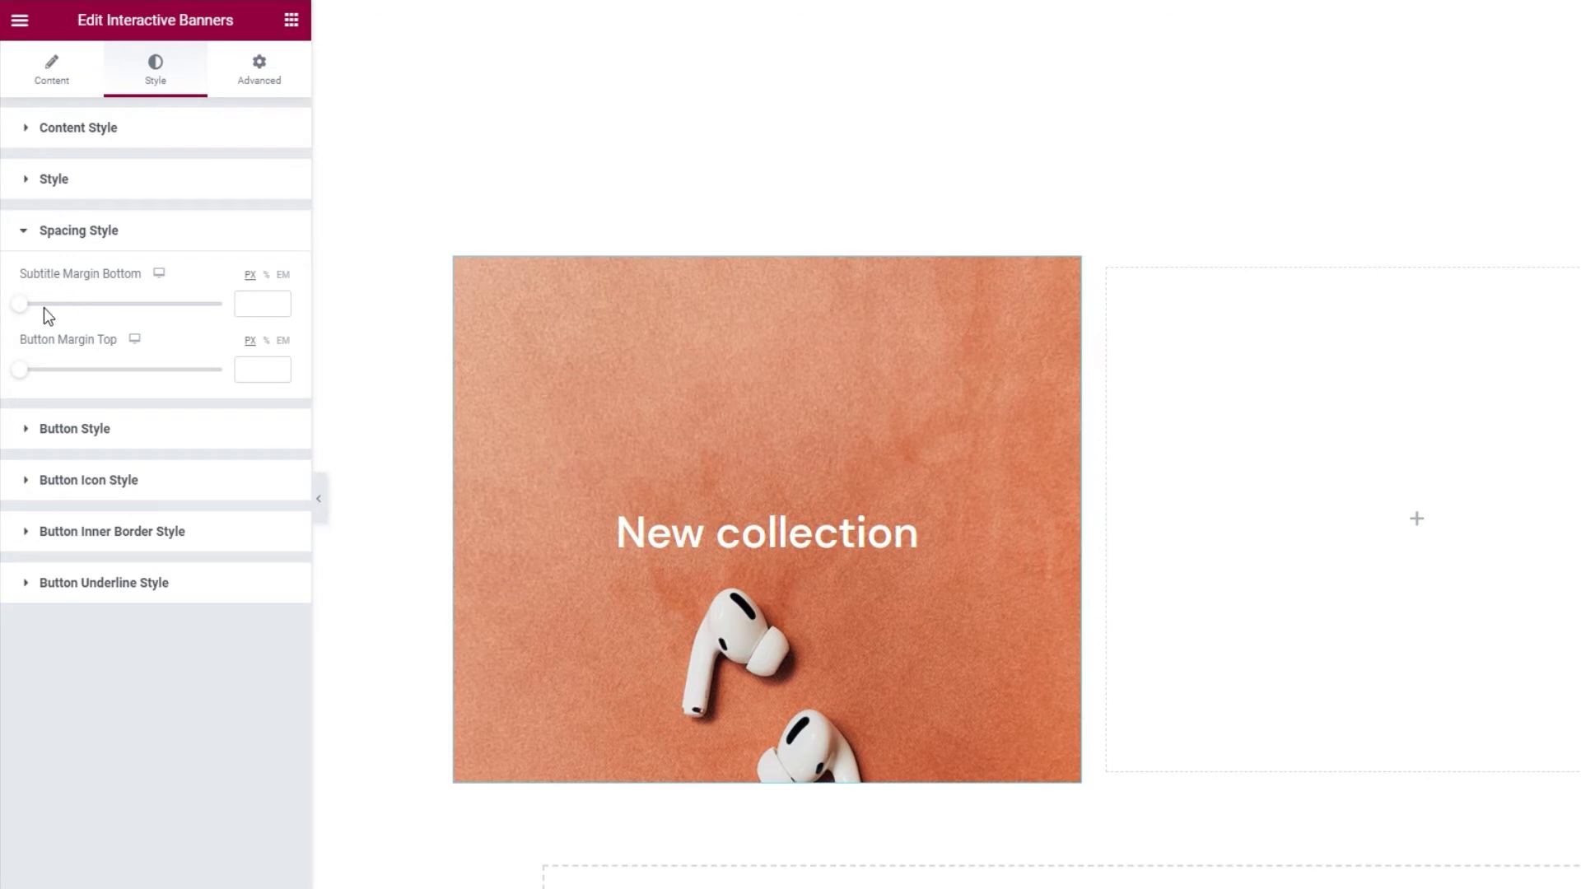
{"action": "left_click_drag", "start_coordinate": [23, 313], "coordinate": [83, 322]}
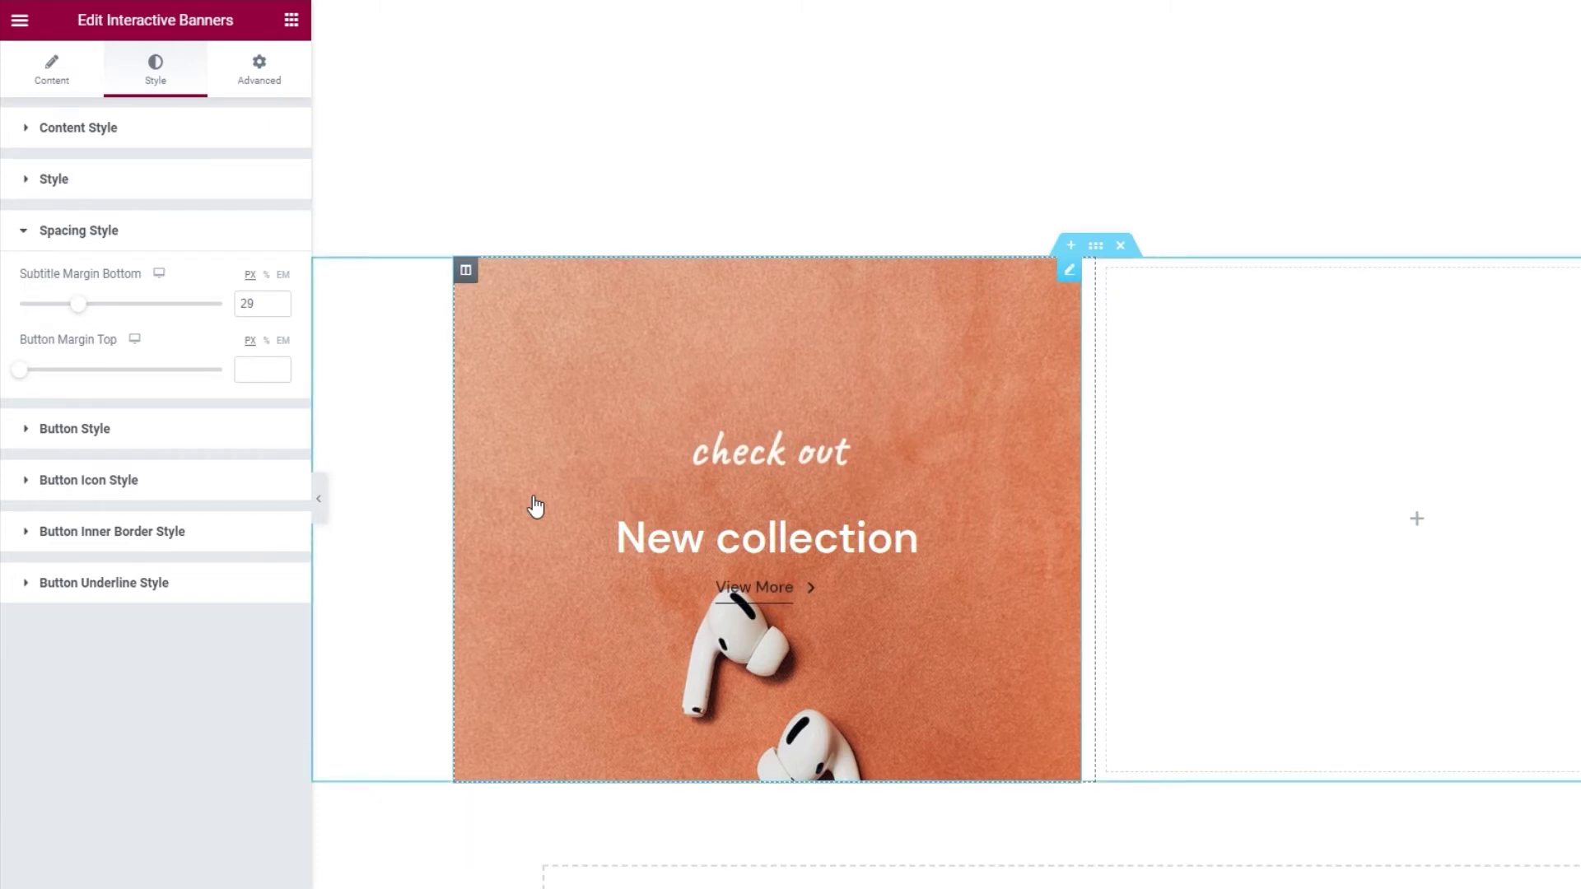
{"action": "double_click", "coordinate": [247, 304]}
{"action": "type", "text": "8"}
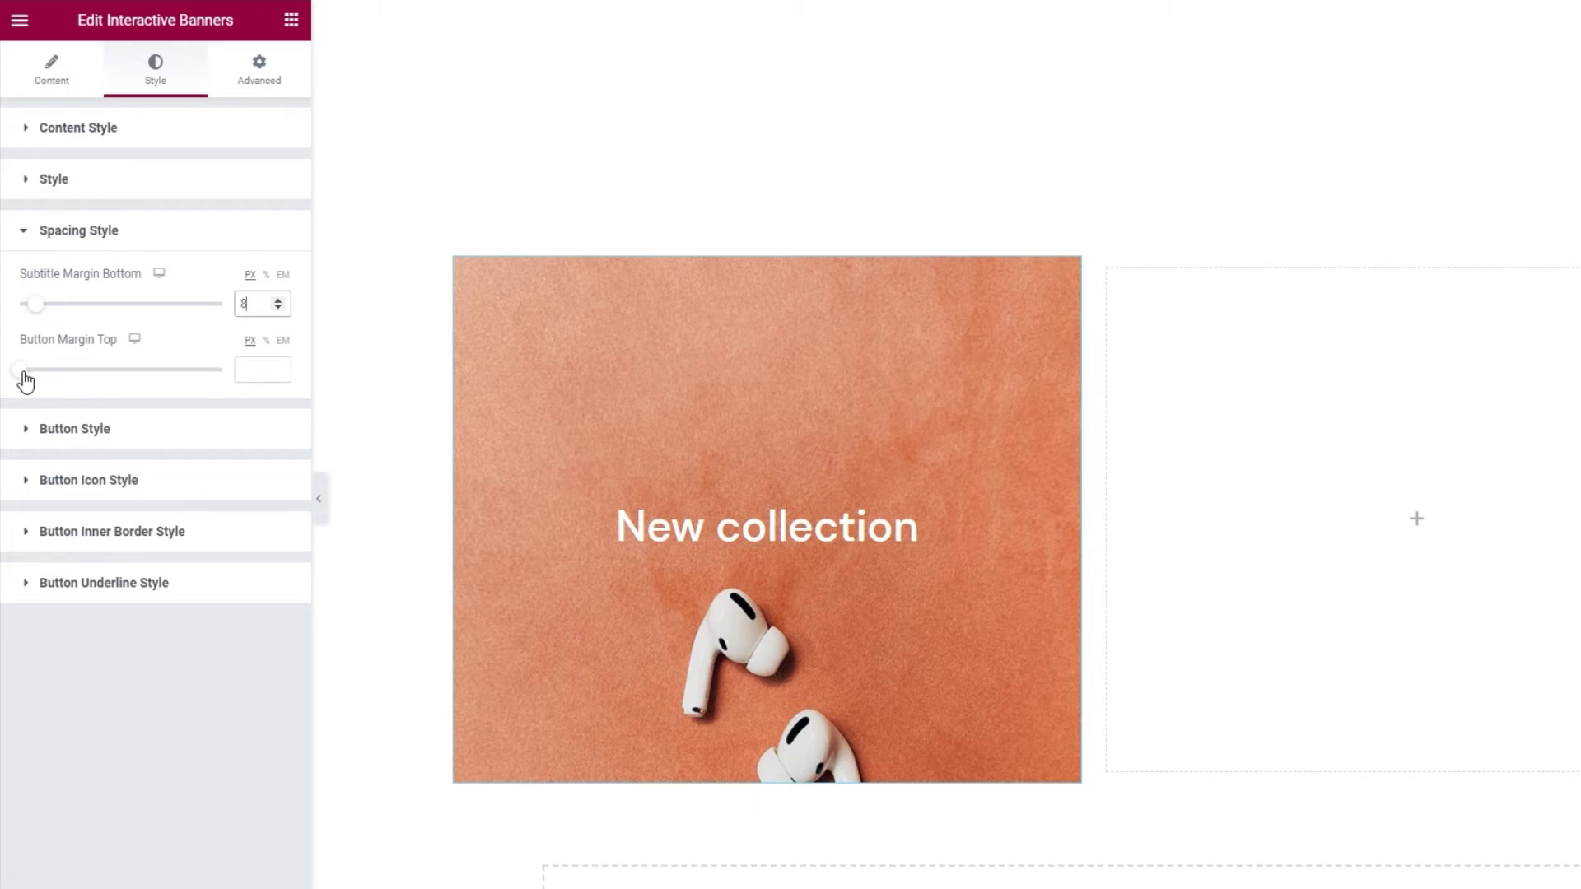
- Give the View More button a 20 px top margin
{"action": "left_click_drag", "start_coordinate": [21, 375], "coordinate": [78, 389]}
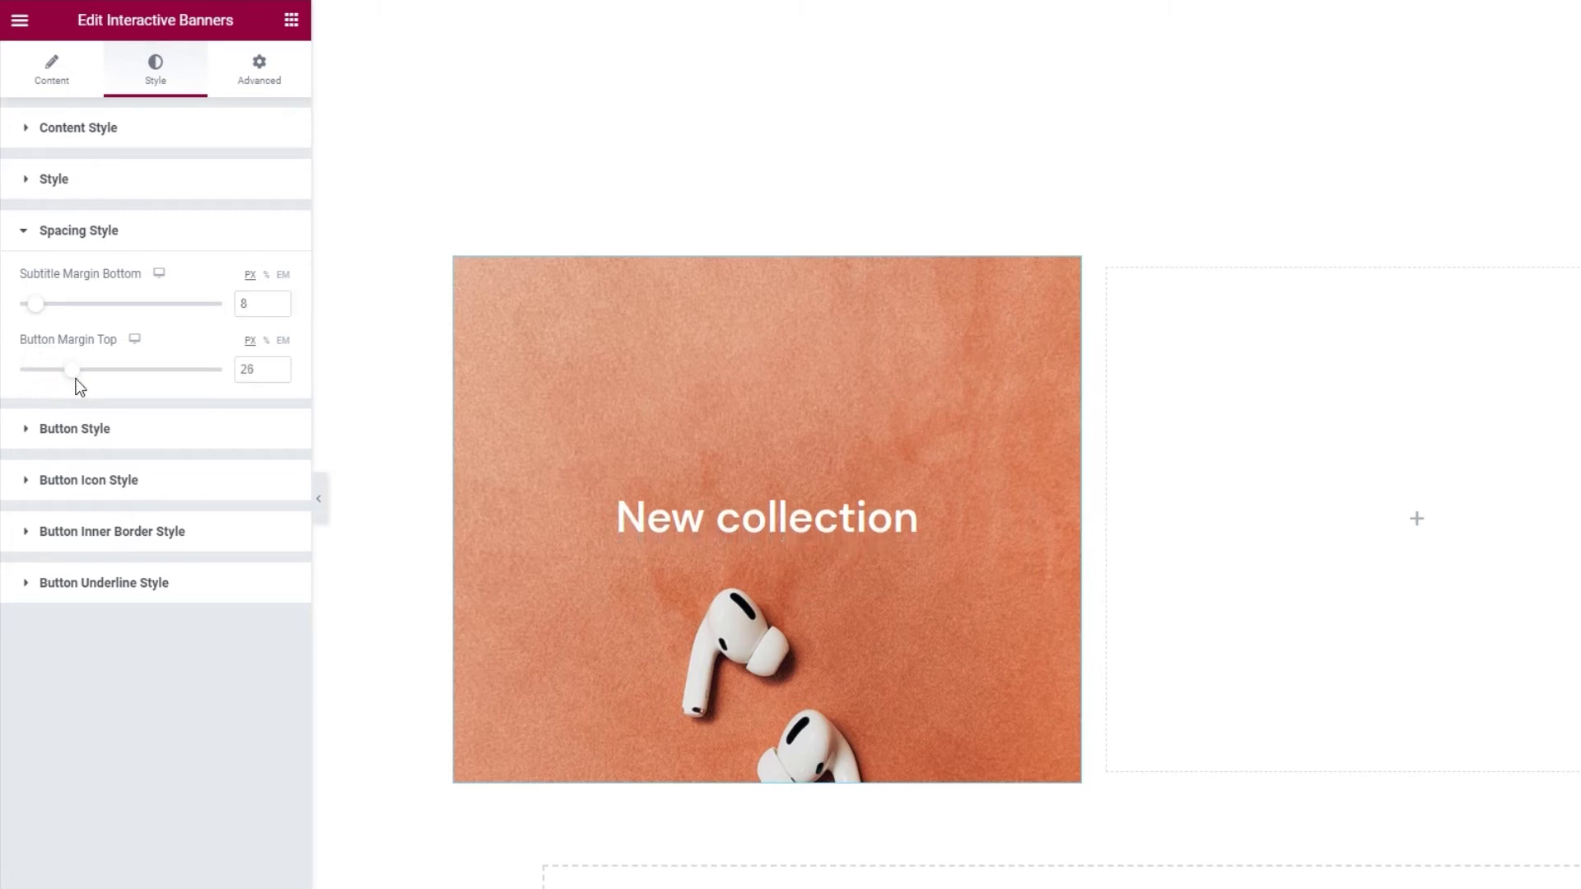
{"action": "mouse_move", "coordinate": [654, 582]}
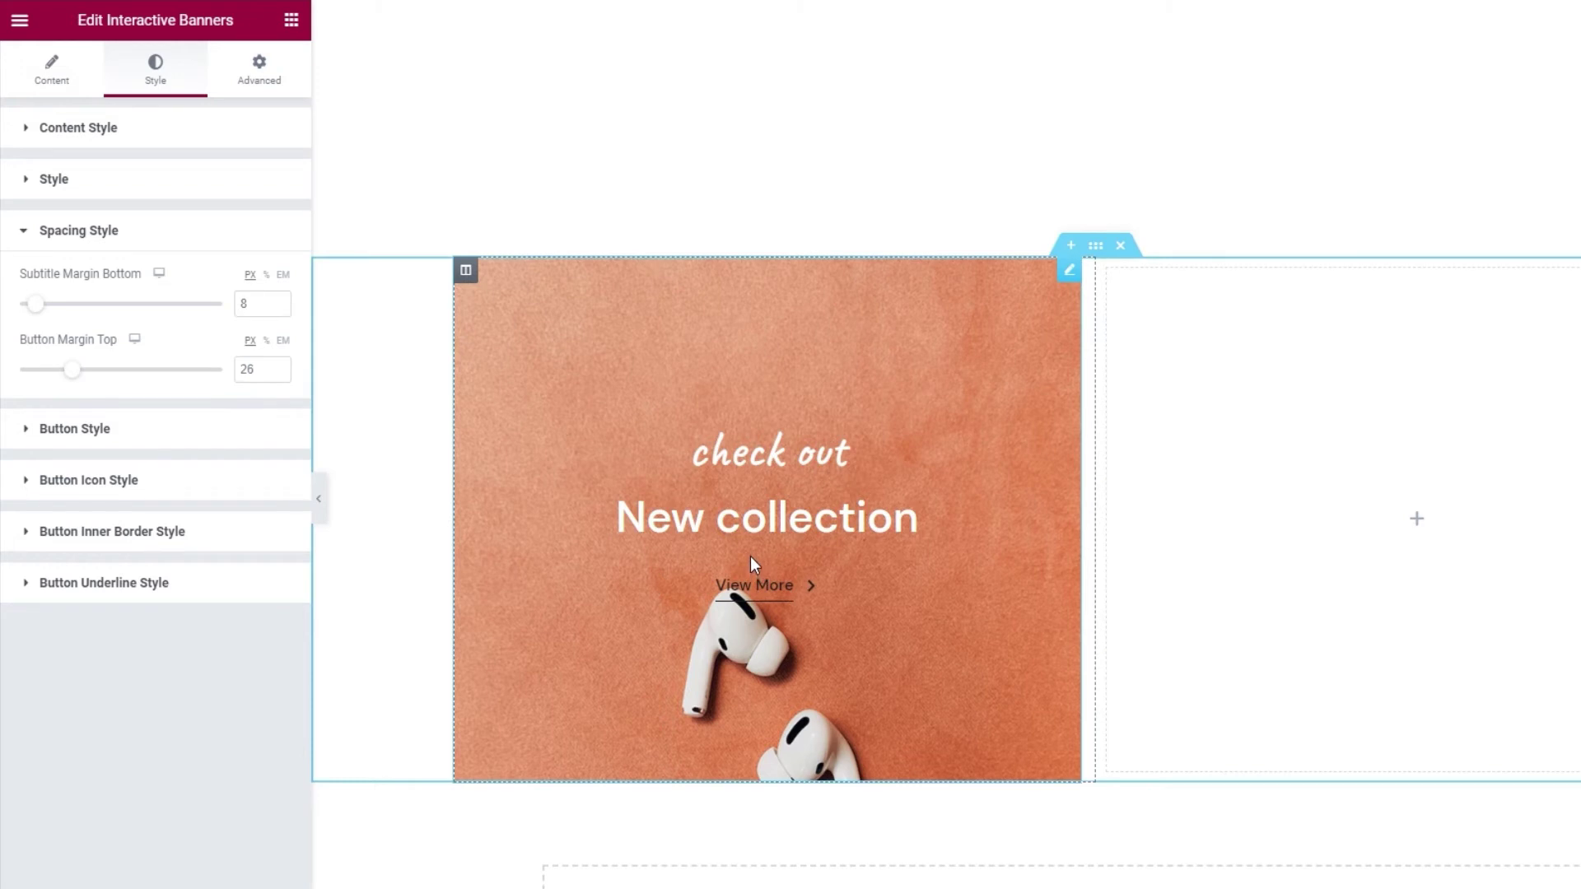
{"action": "double_click", "coordinate": [249, 369]}
{"action": "type", "text": "20"}
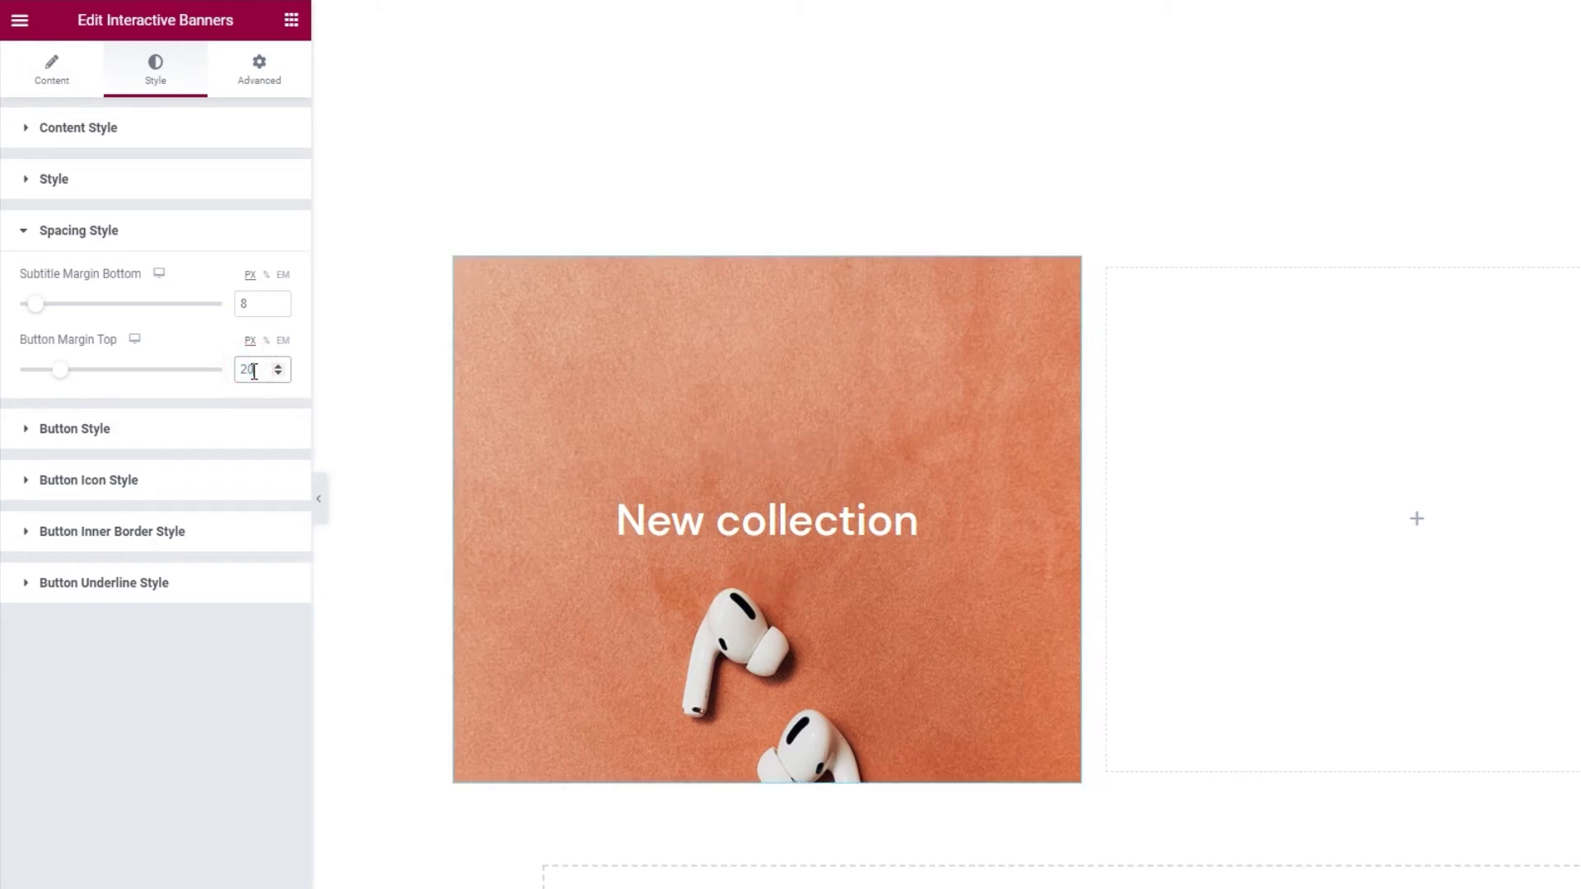
{"action": "mouse_move", "coordinate": [625, 605]}
{"action": "left_click", "coordinate": [228, 428]}
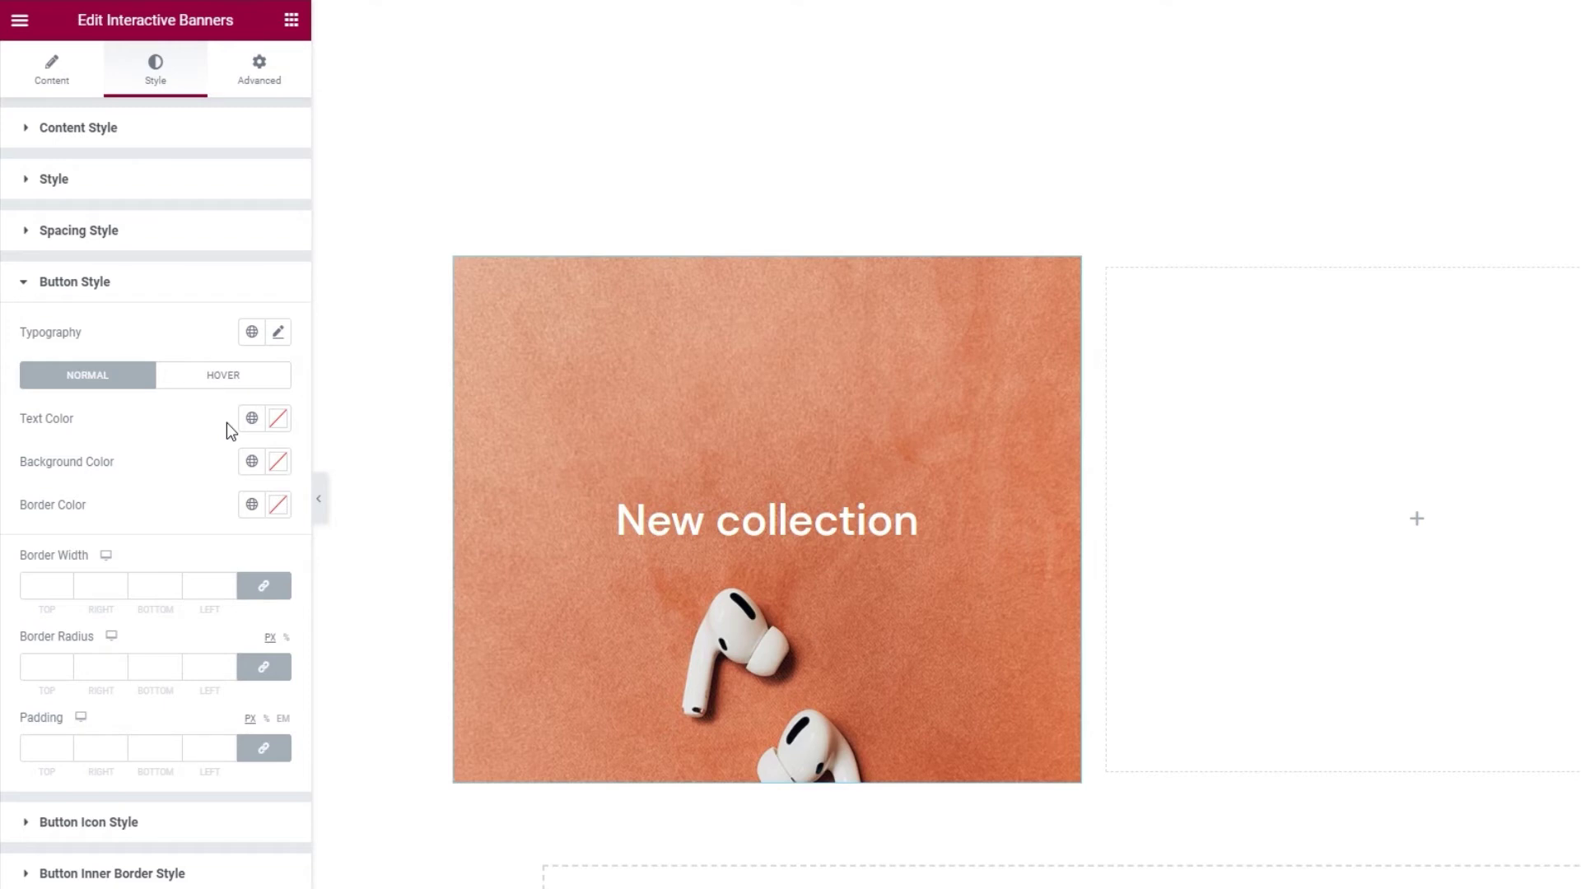
- Set the View More button's font size to 17
{"action": "left_click", "coordinate": [279, 333]}
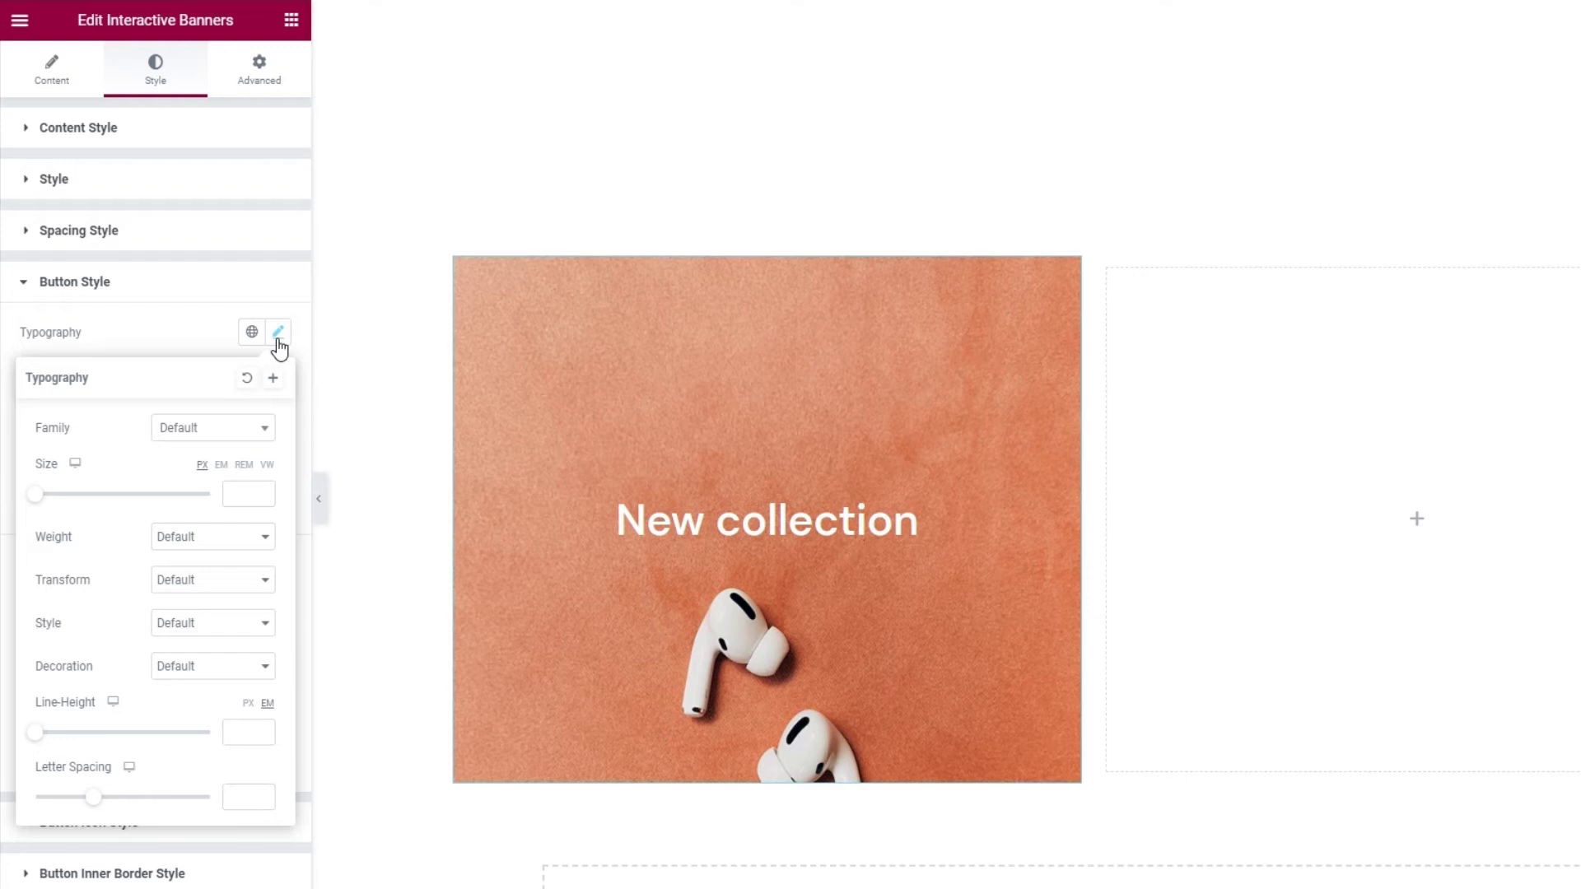
{"action": "left_click", "coordinate": [250, 488]}
{"action": "type", "text": "17"}
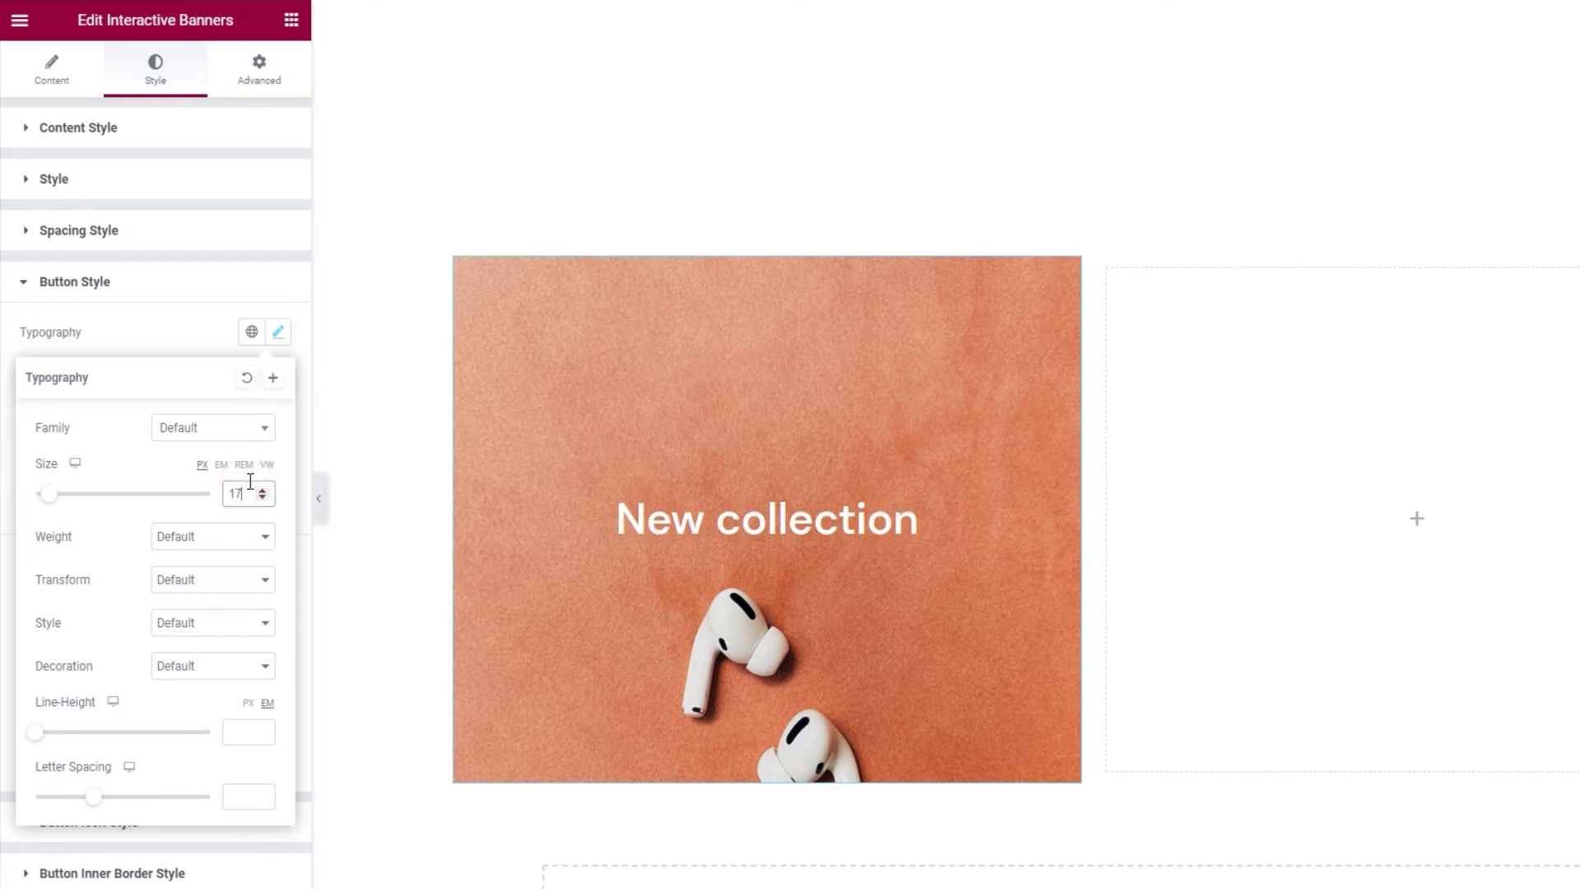
{"action": "left_click", "coordinate": [201, 328]}
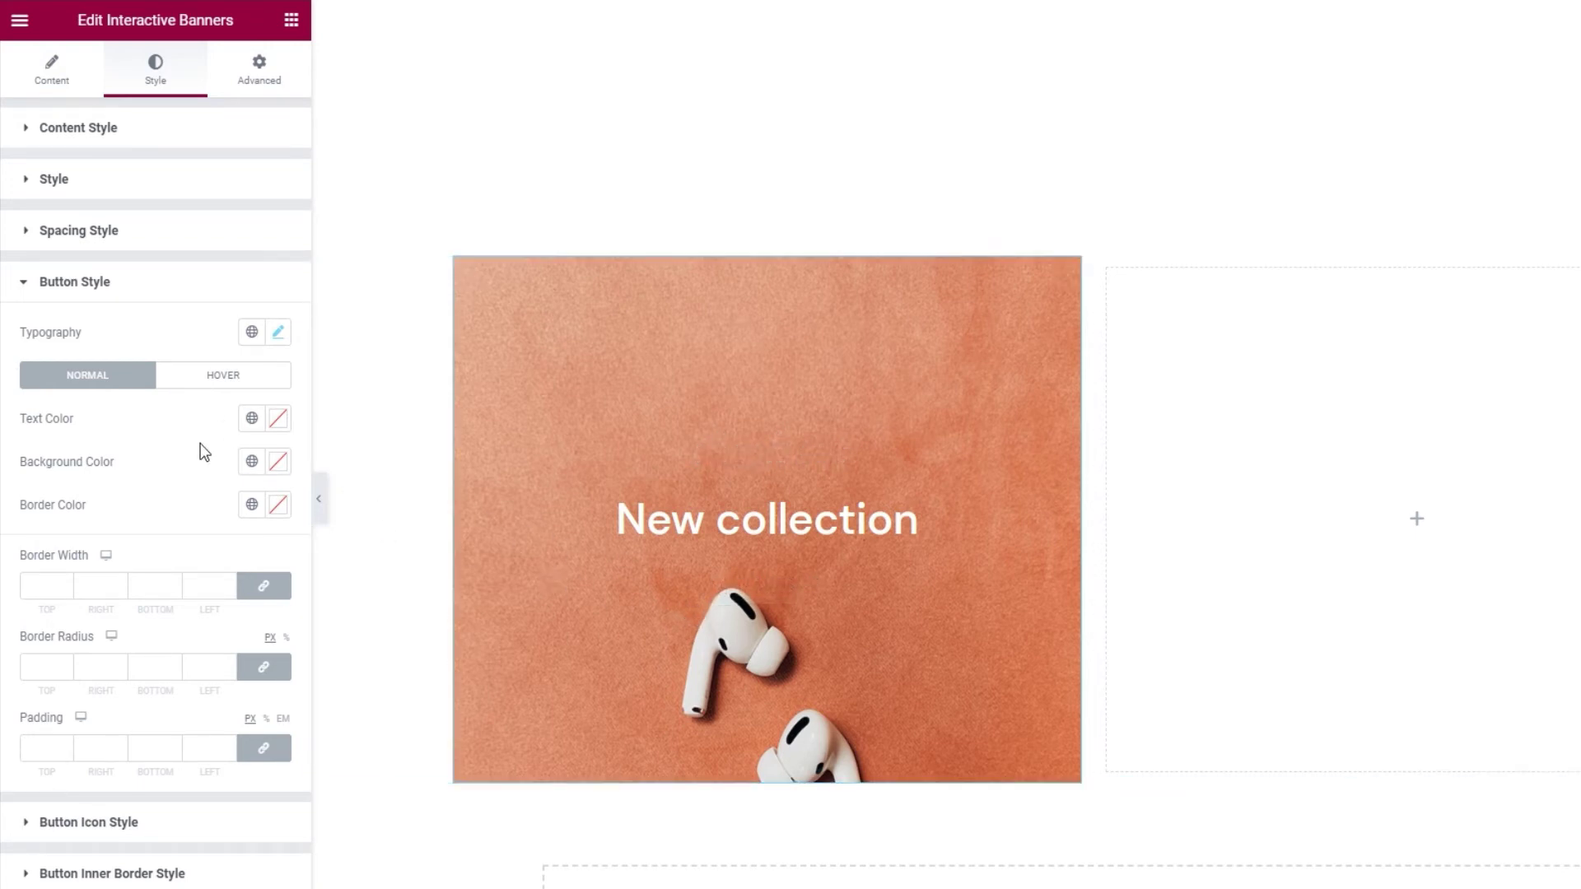
- Set the button text colour to #ffffff
{"action": "left_click", "coordinate": [276, 420]}
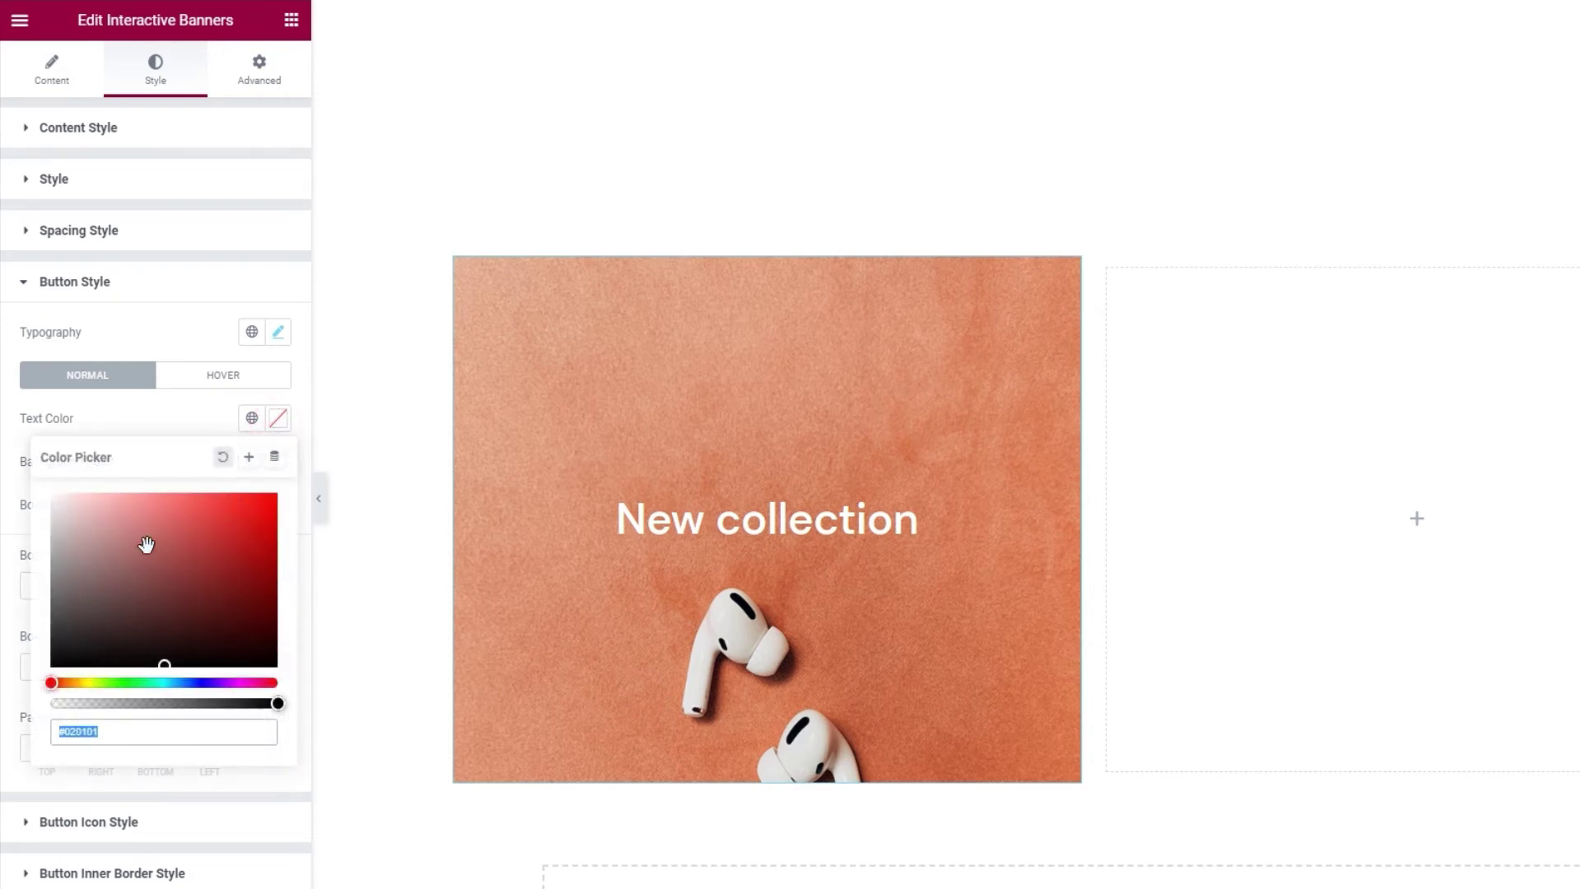
{"action": "type", "text": "#ffffff"}
{"action": "left_click", "coordinate": [149, 427]}
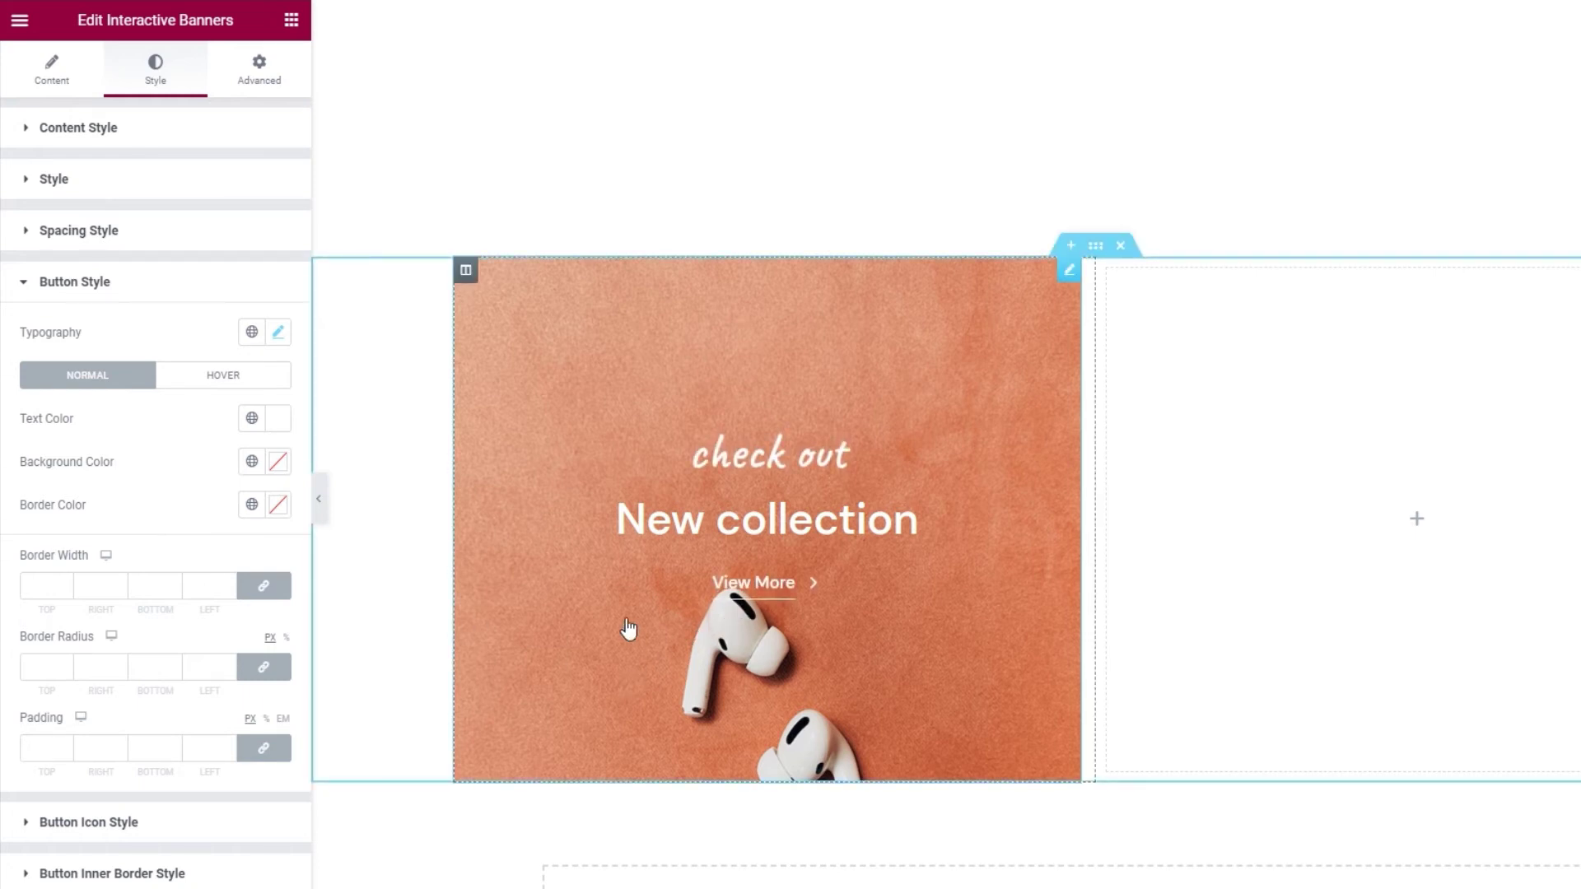
{"action": "left_click", "coordinate": [200, 381]}
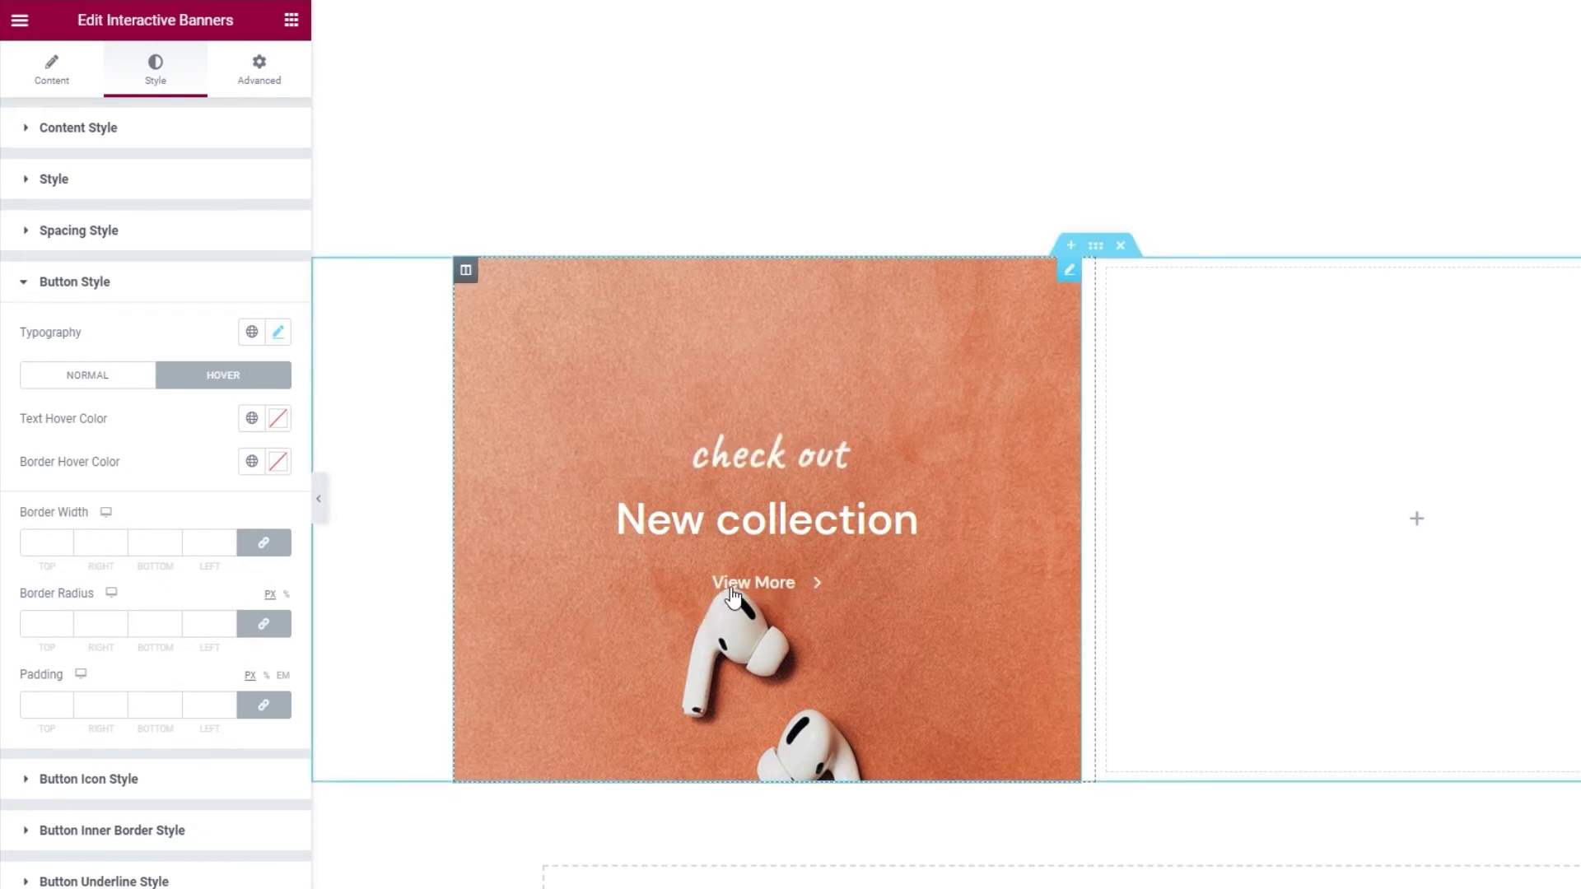
- Try a pink hover text colour on the View More button, then clear it
{"action": "left_click", "coordinate": [278, 418]}
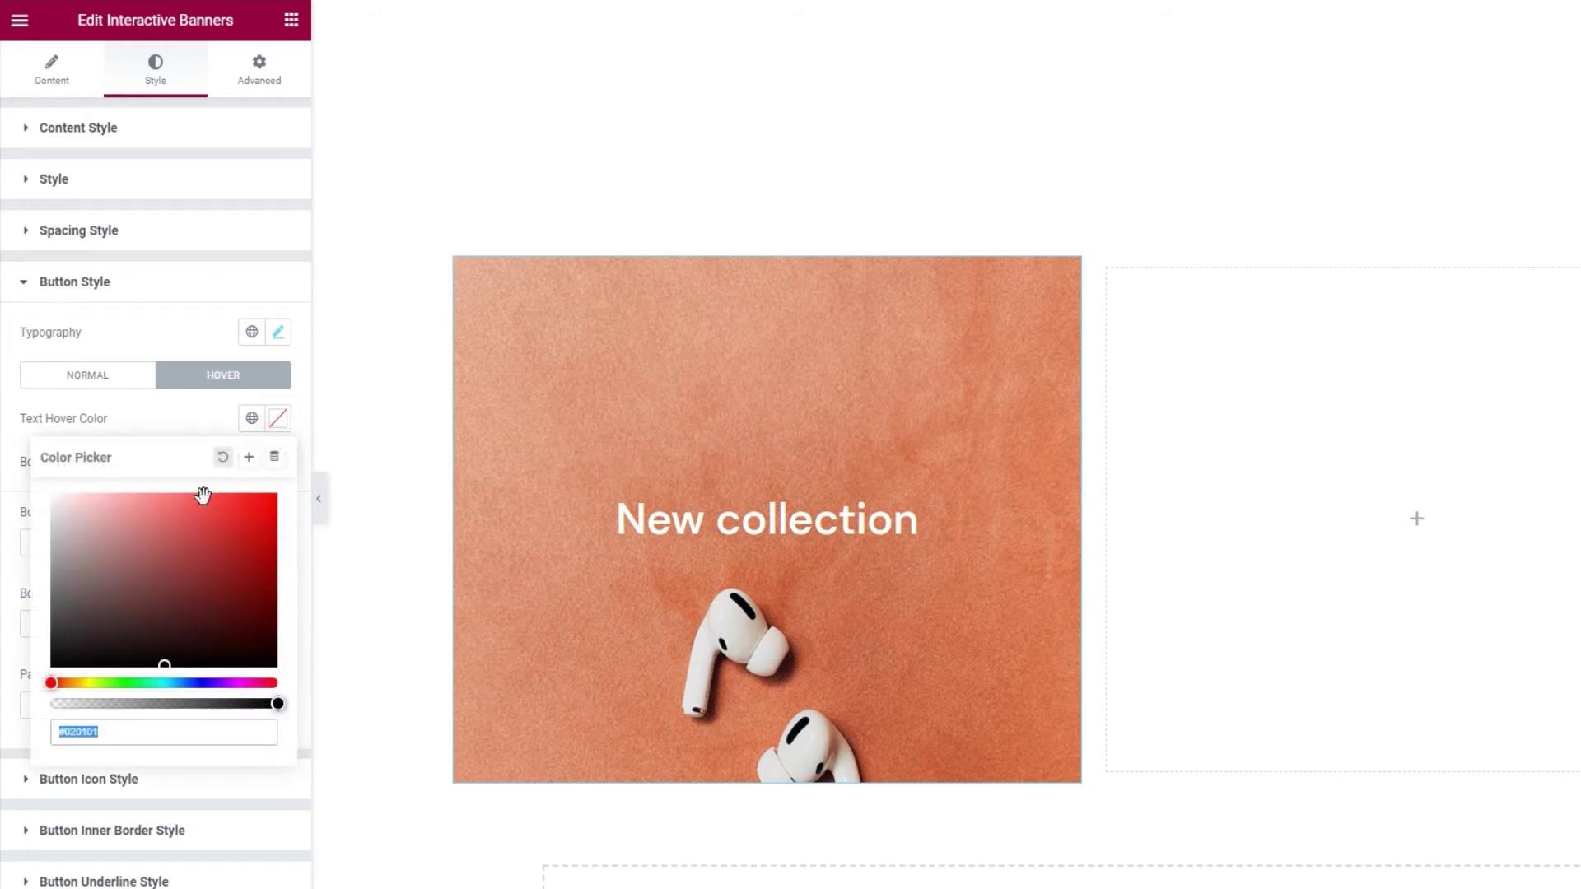
{"action": "left_click", "coordinate": [151, 514]}
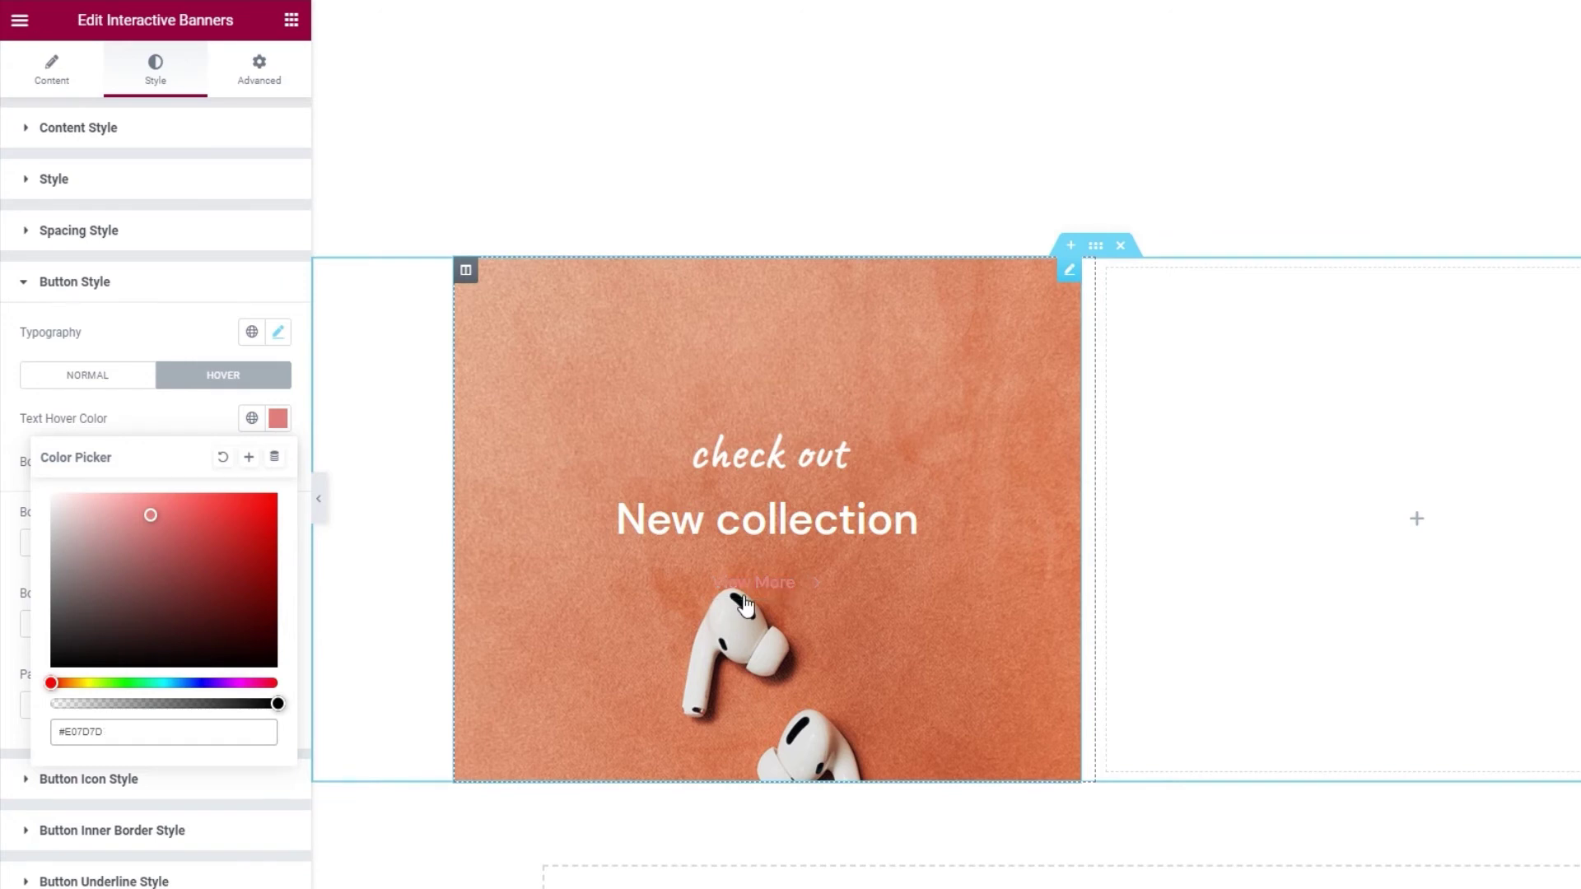
{"action": "left_click", "coordinate": [222, 457]}
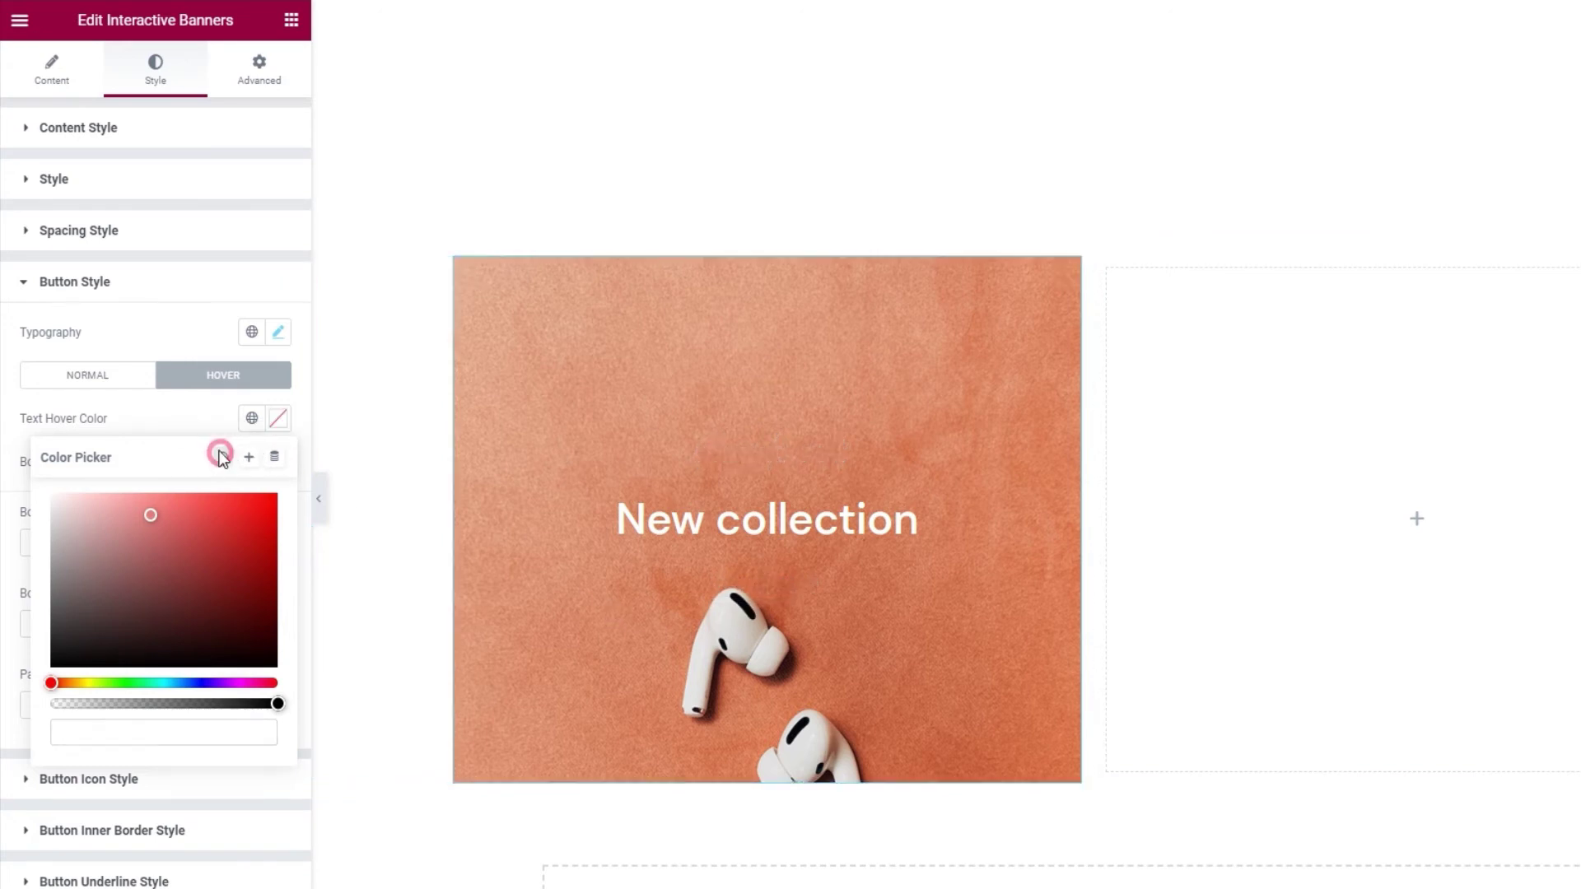
{"action": "left_click", "coordinate": [200, 416]}
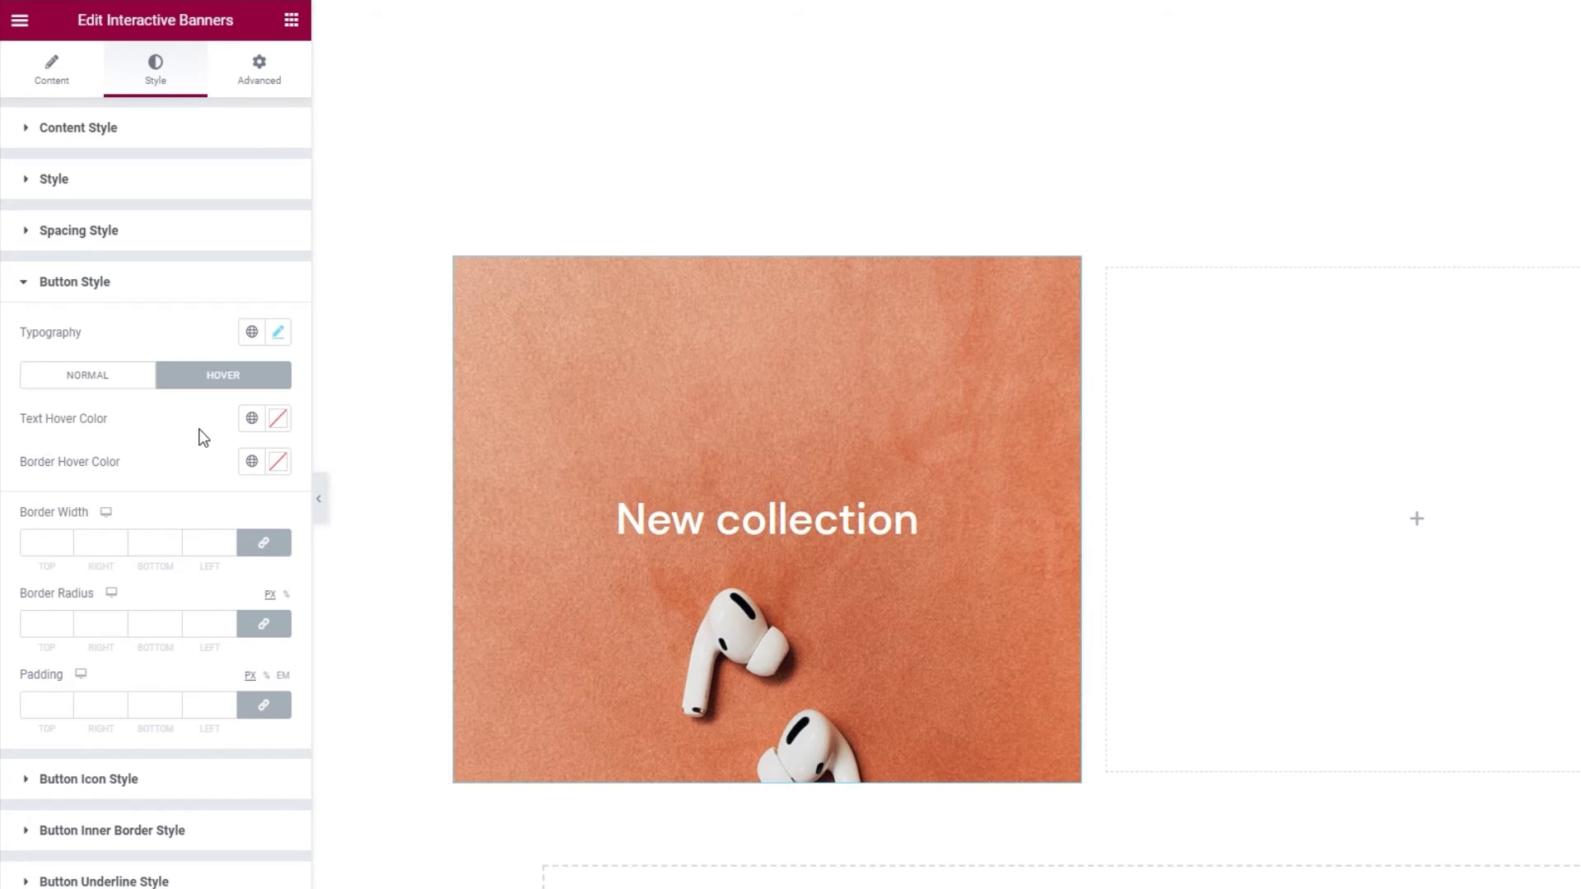
{"action": "left_click", "coordinate": [228, 783]}
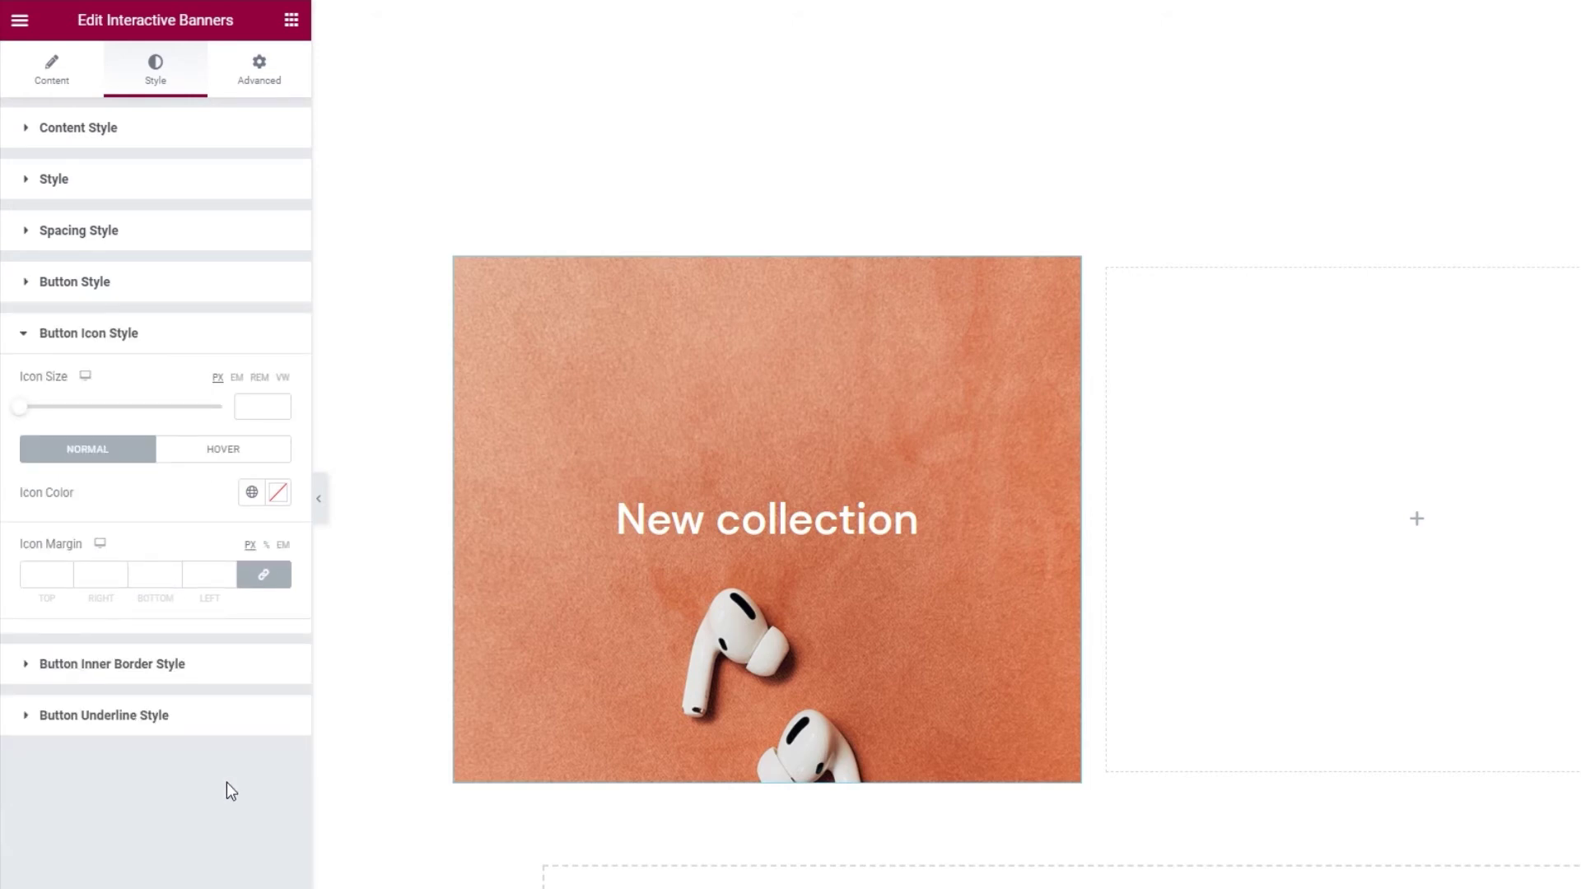
- Set the button icon size to 6 and leave its colour unset after trying pink-red
{"action": "left_click", "coordinate": [249, 408]}
{"action": "type", "text": "6"}
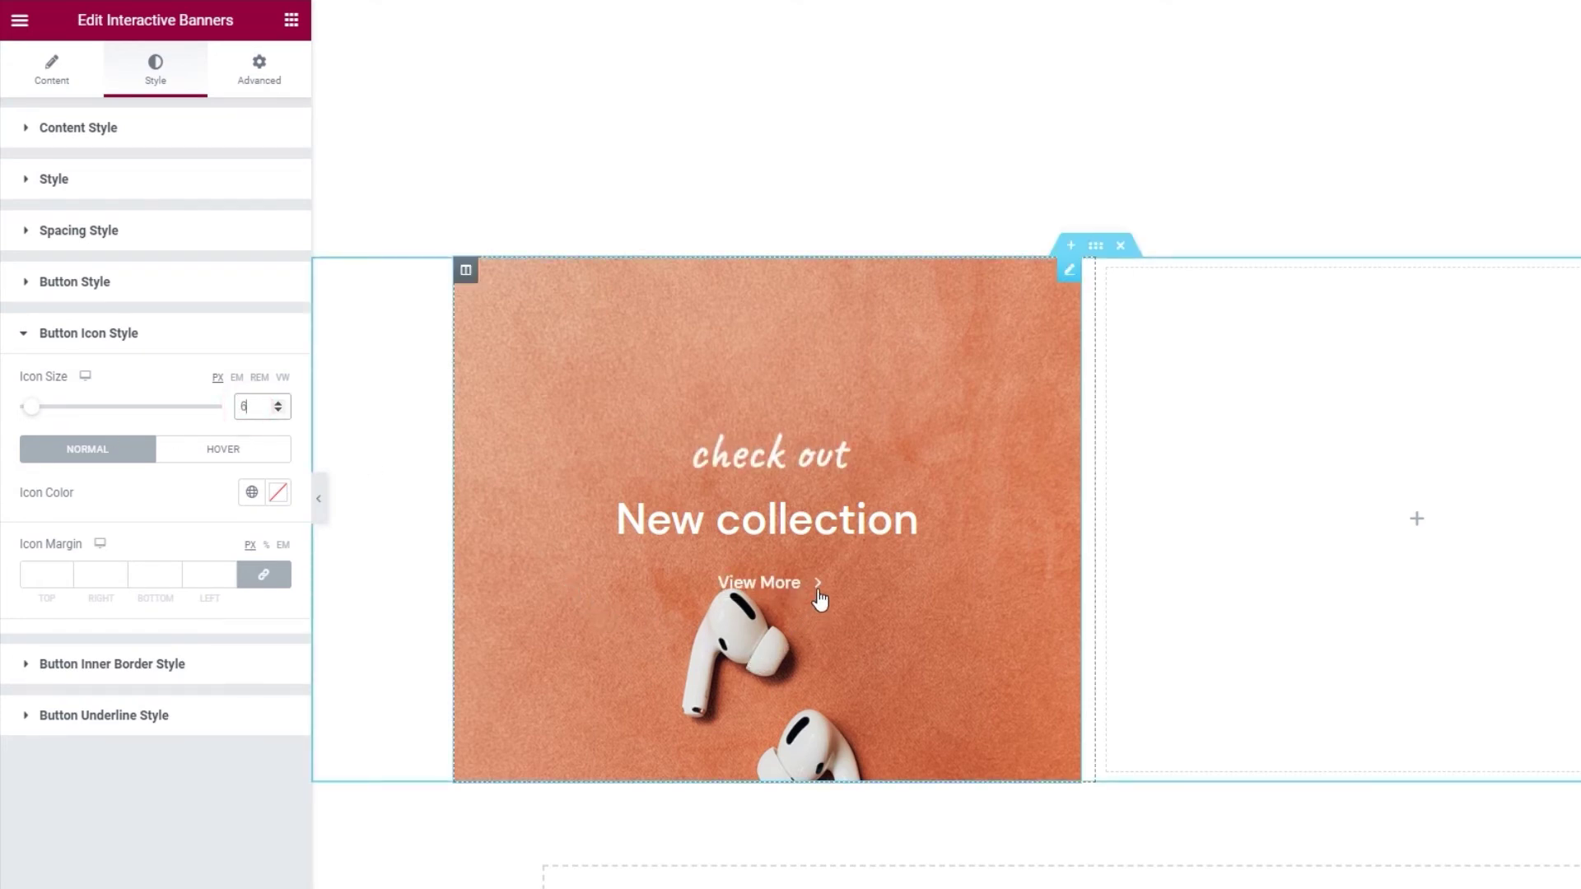
{"action": "left_click", "coordinate": [155, 492]}
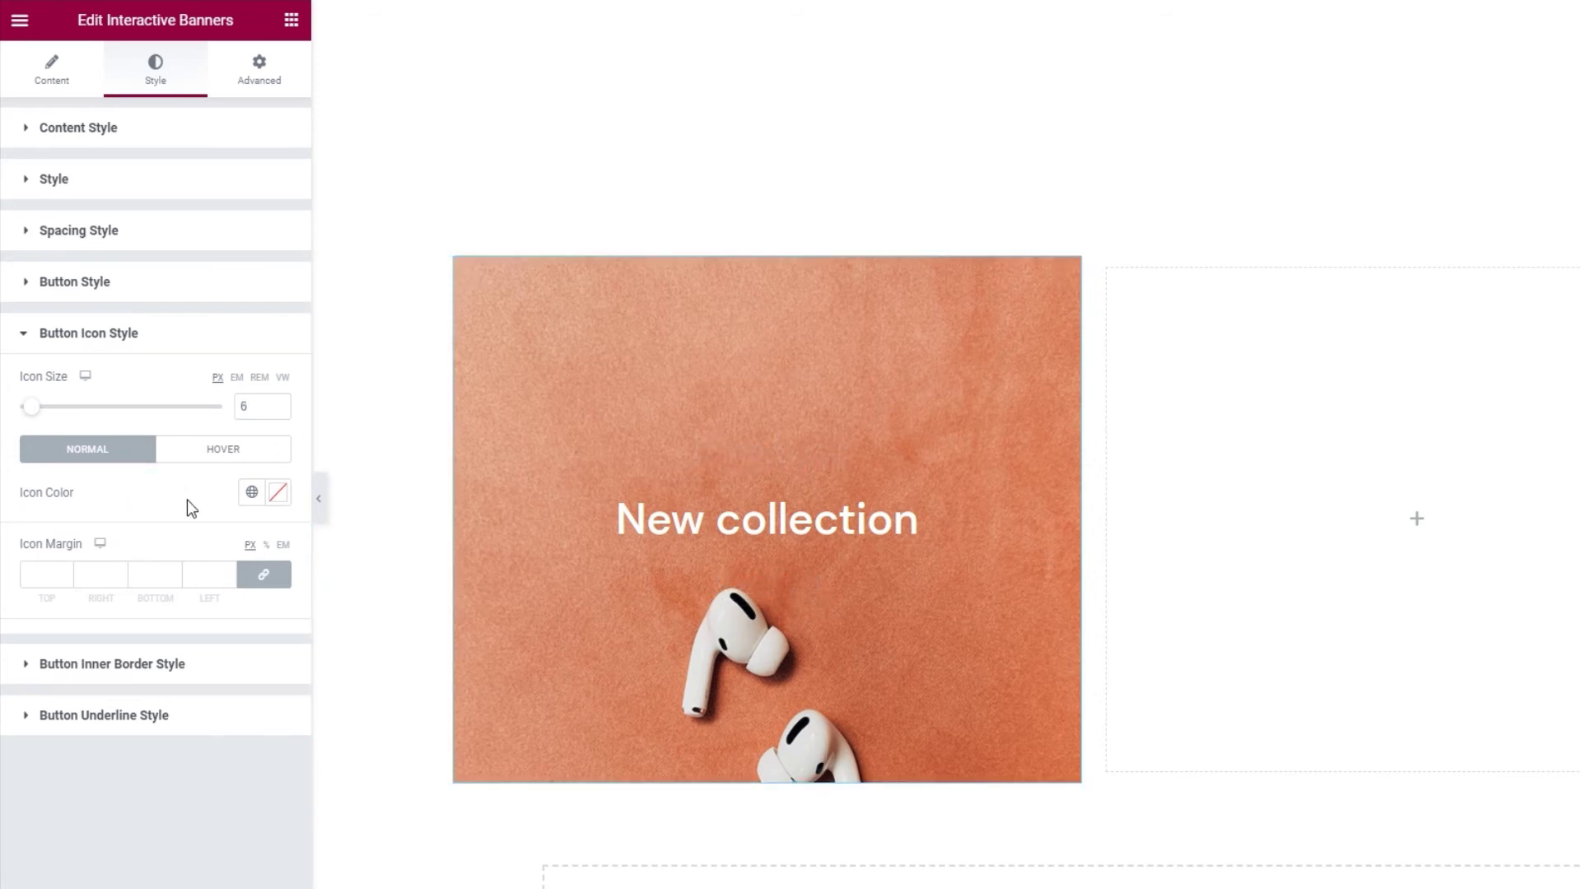
{"action": "left_click", "coordinate": [278, 492]}
{"action": "left_click_drag", "start_coordinate": [216, 582], "coordinate": [186, 574]}
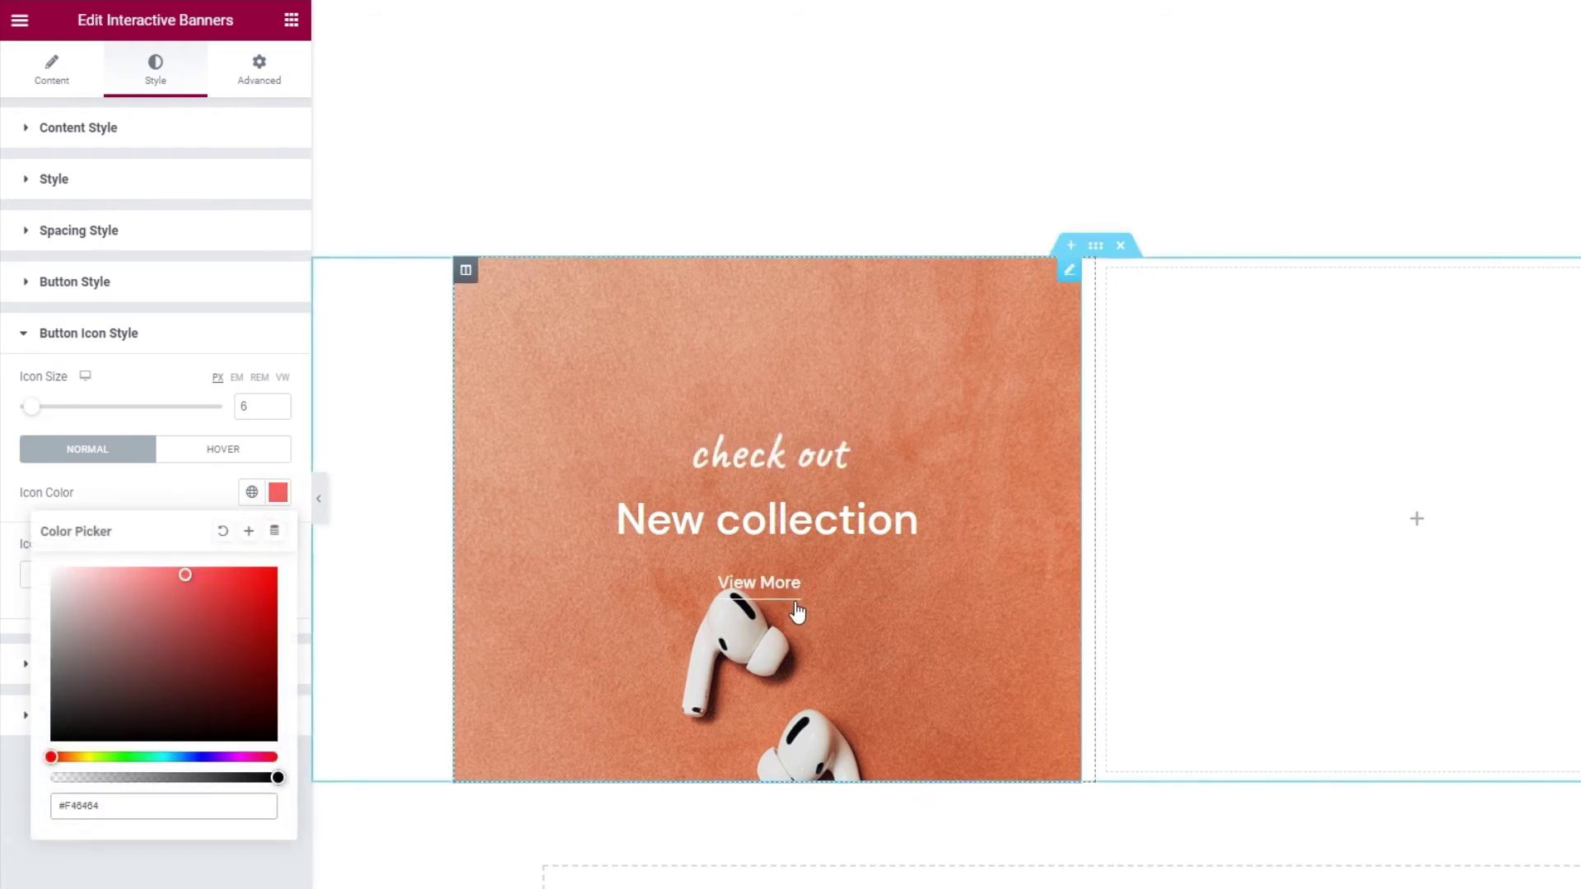
{"action": "left_click", "coordinate": [223, 531]}
{"action": "left_click", "coordinate": [213, 501]}
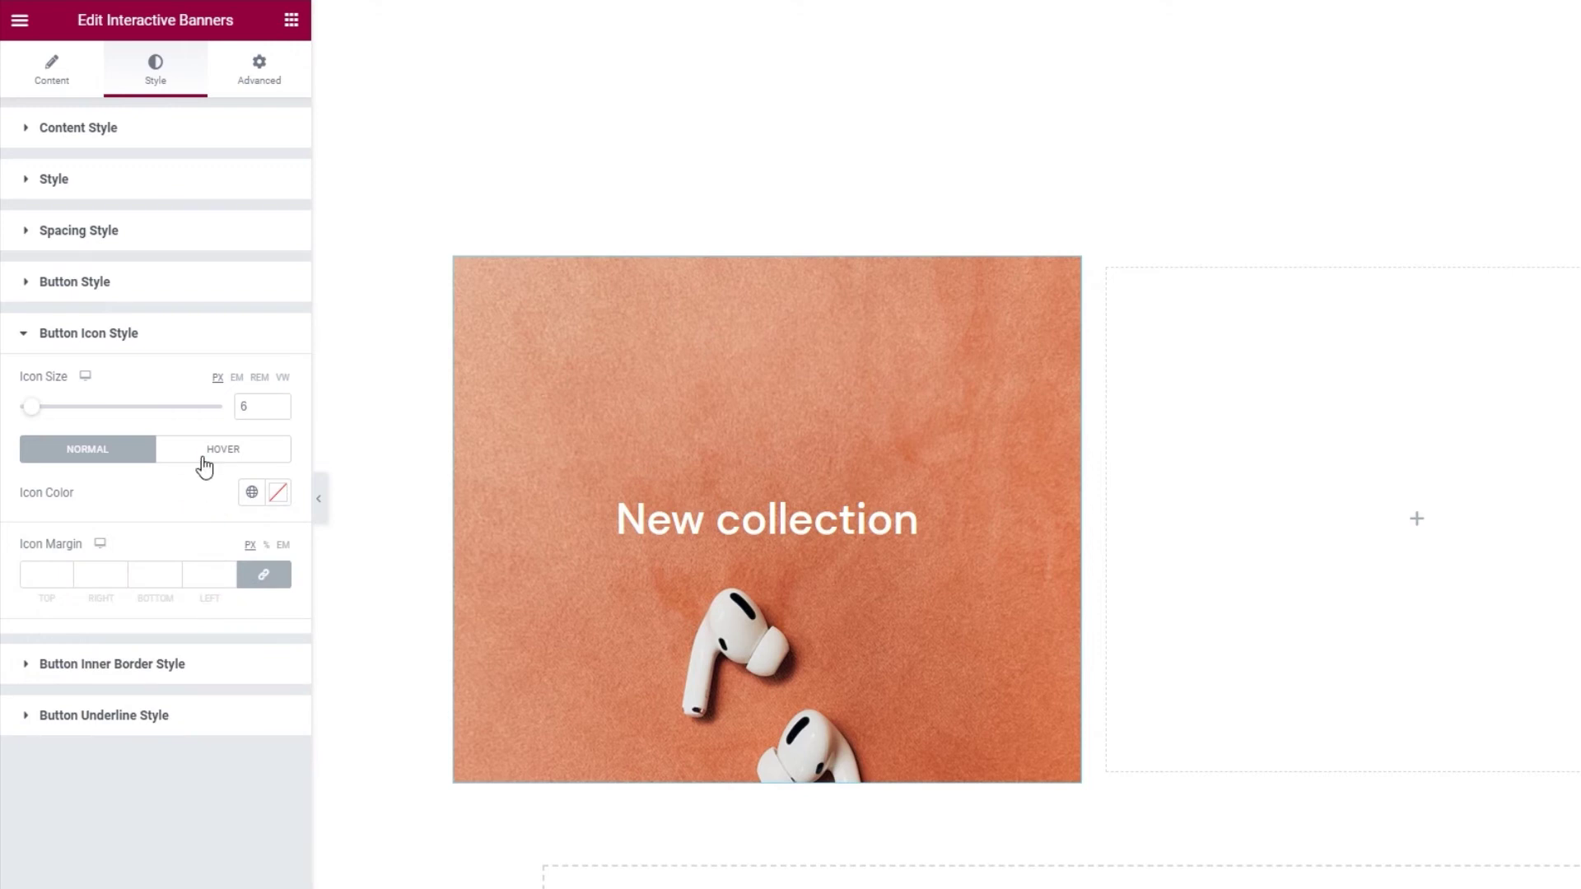
- Cycle the hover Move Icon through Horizontal, Vertical, Diagonal and None, ending on Horizontal Short
{"action": "left_click", "coordinate": [204, 462]}
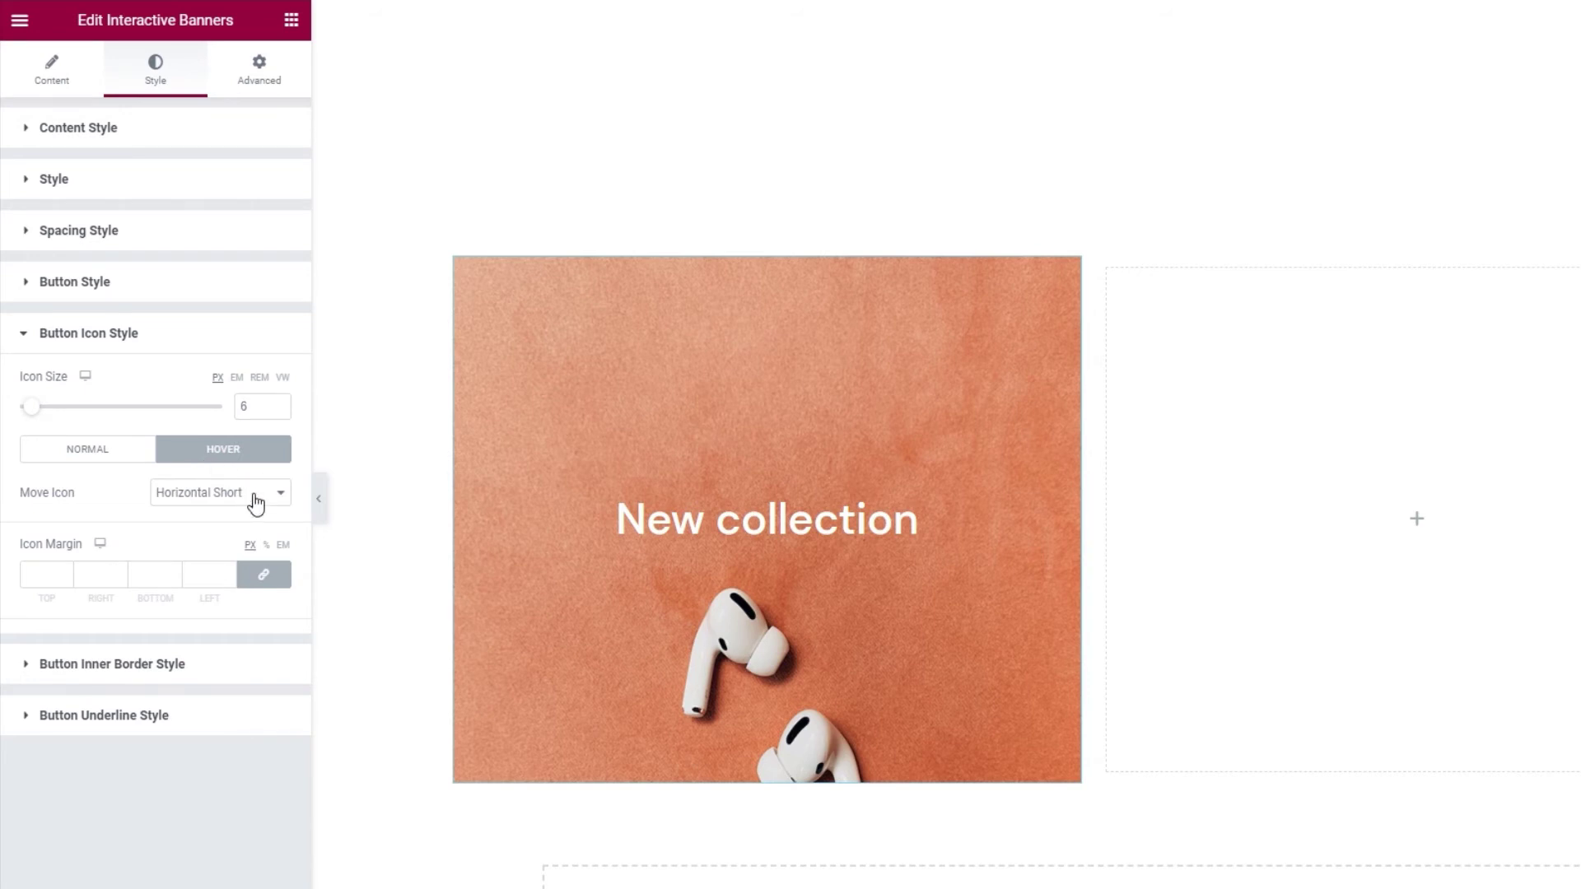
{"action": "left_click", "coordinate": [256, 501]}
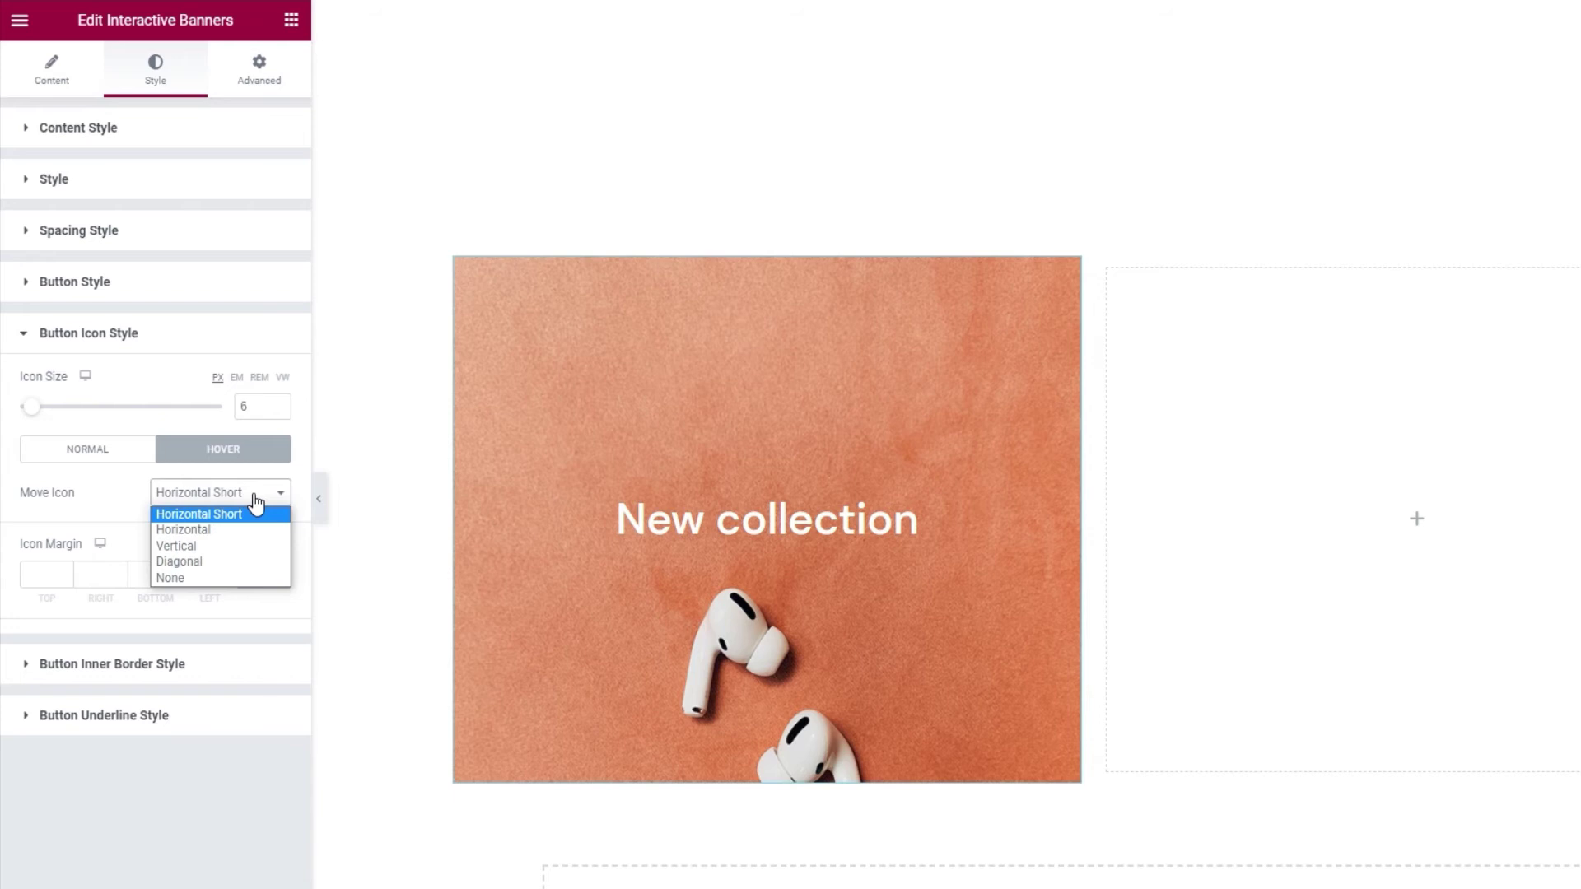
{"action": "left_click", "coordinate": [255, 530]}
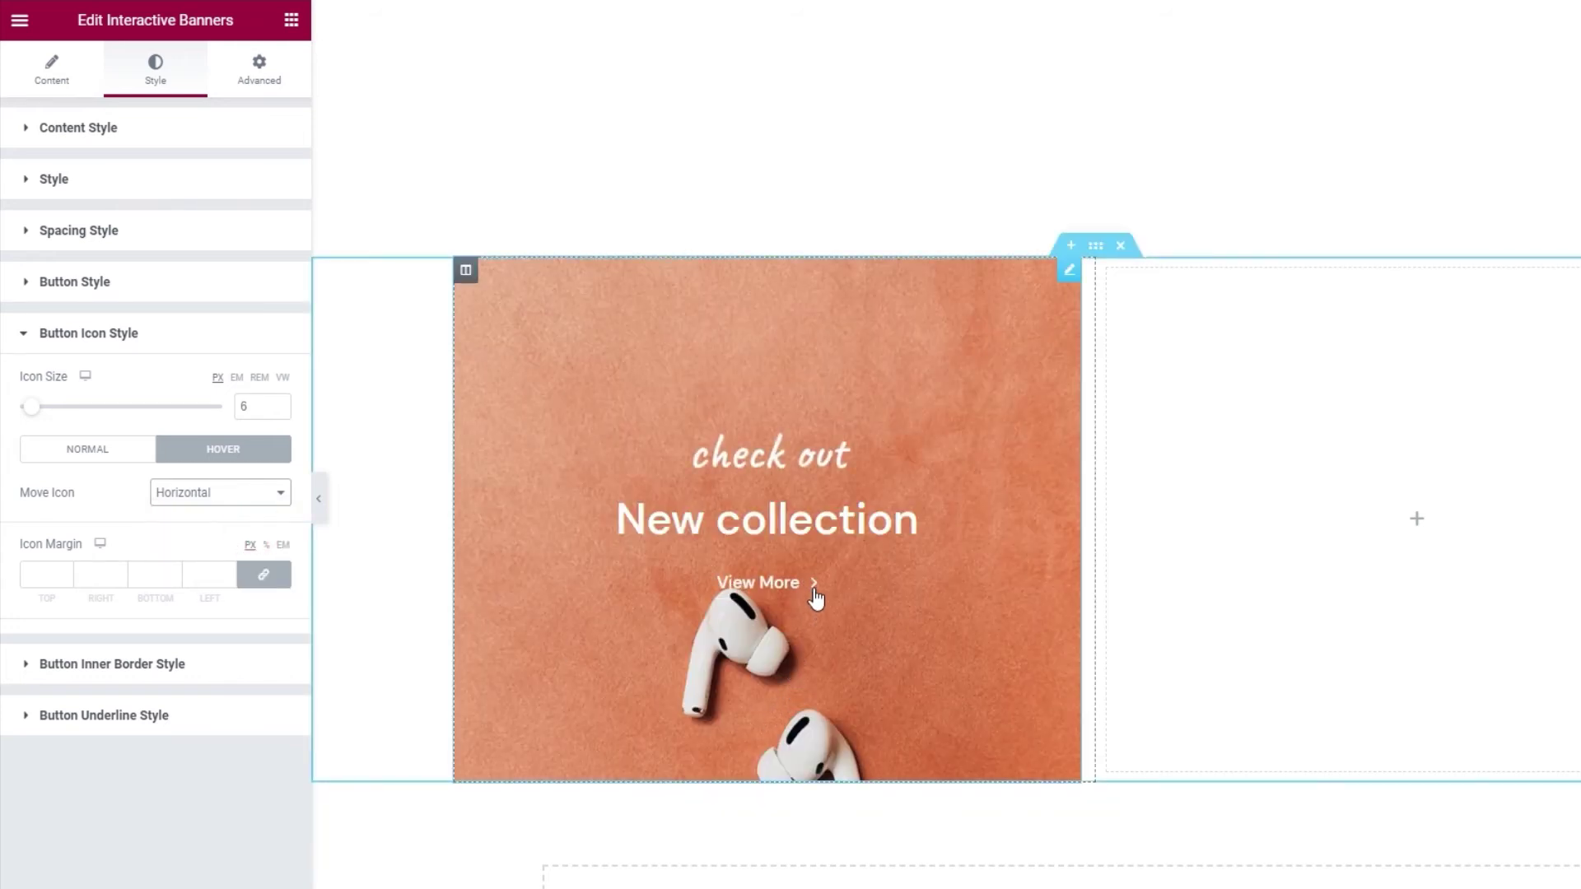
{"action": "left_click", "coordinate": [244, 496]}
{"action": "left_click", "coordinate": [241, 544]}
{"action": "left_click", "coordinate": [286, 484]}
{"action": "left_click", "coordinate": [249, 556]}
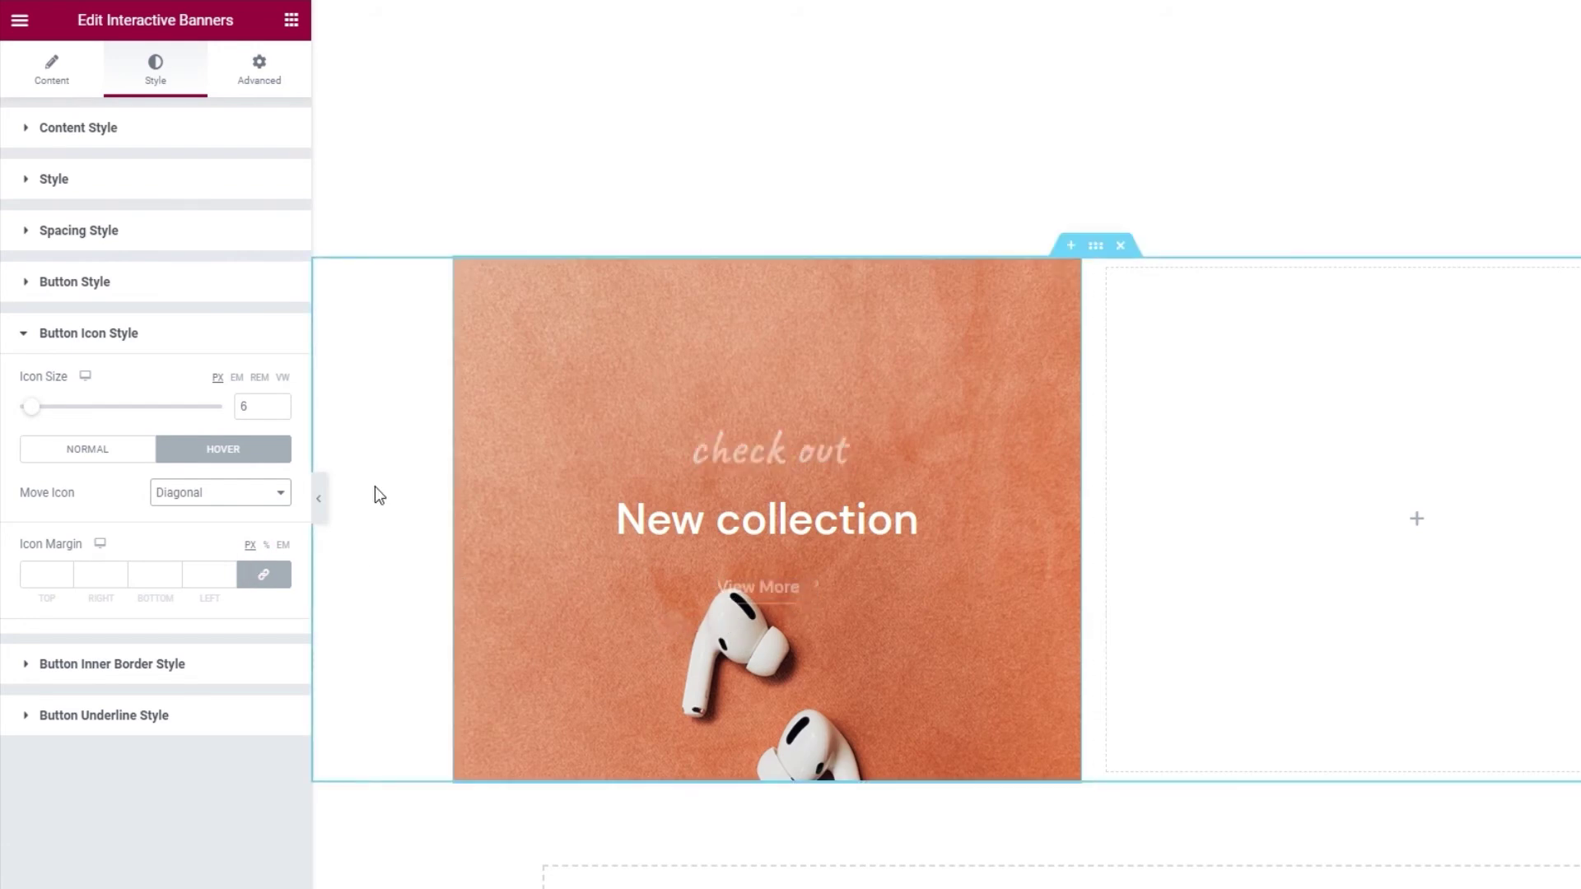
{"action": "left_click", "coordinate": [277, 494]}
{"action": "left_click", "coordinate": [255, 577]}
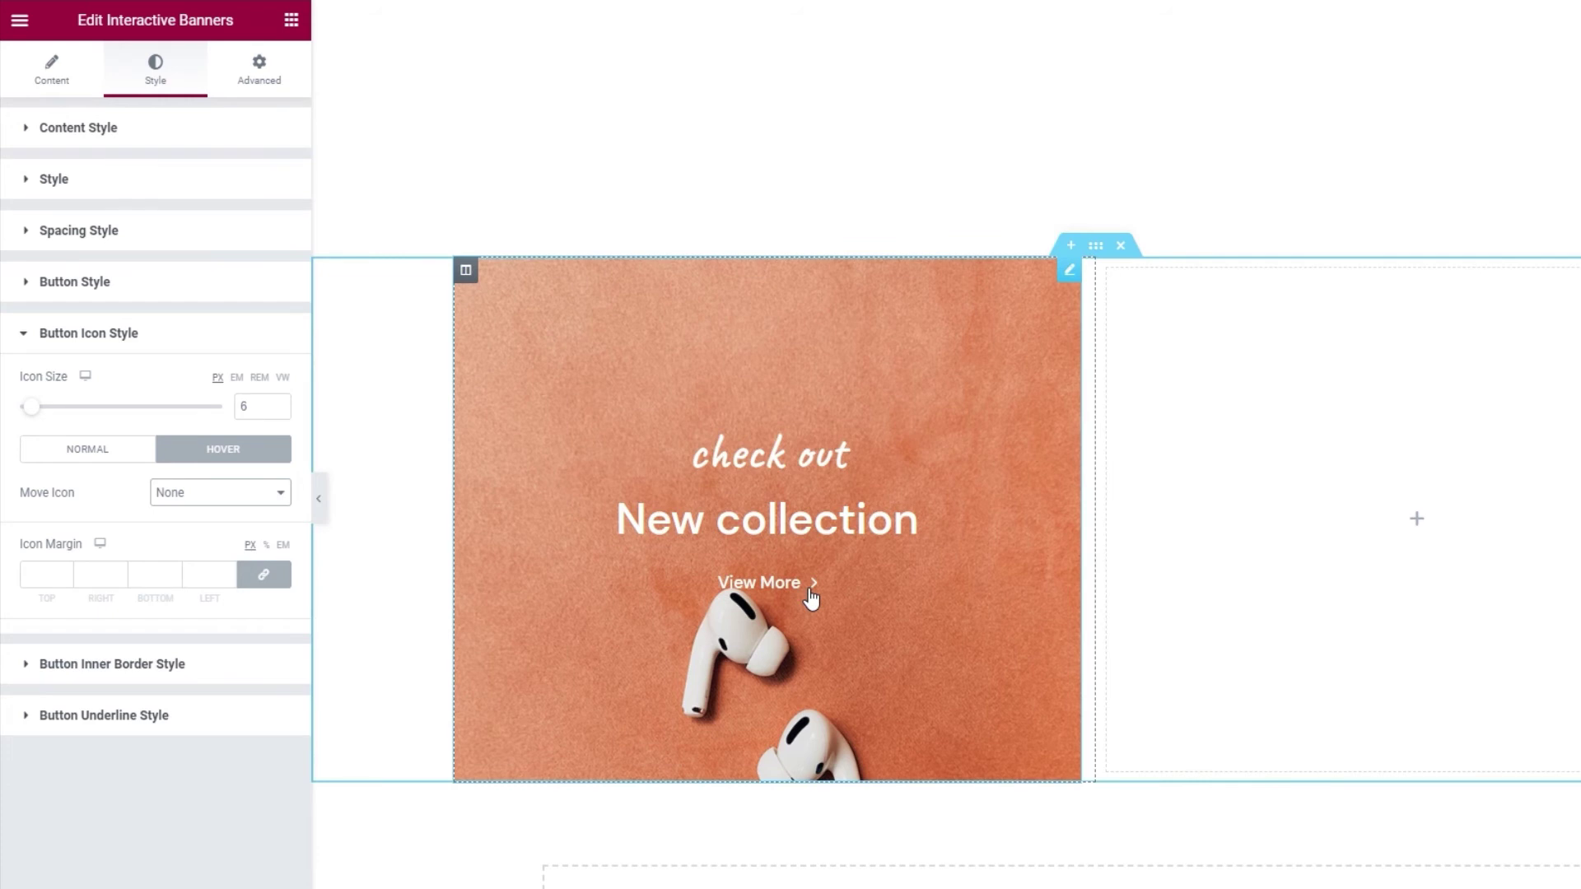
{"action": "left_click", "coordinate": [264, 496]}
{"action": "left_click", "coordinate": [259, 511]}
- Unlink the icon margins and set them to 2 top, 0 right, 0 bottom, 10 left
{"action": "left_click", "coordinate": [65, 572]}
{"action": "left_click_drag", "start_coordinate": [65, 571], "coordinate": [65, 571]}
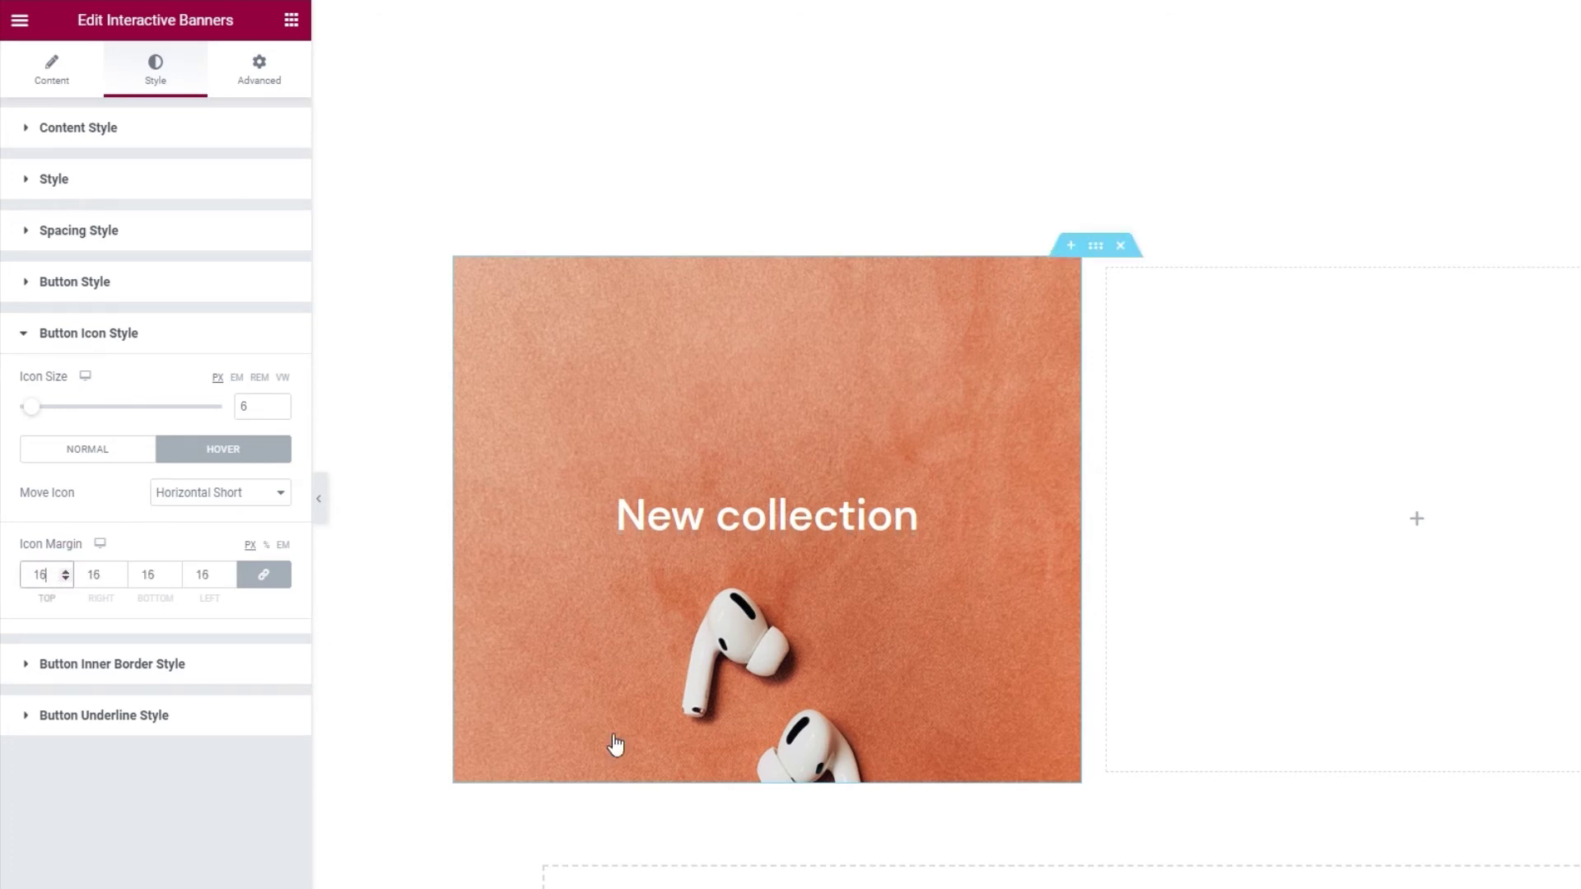
{"action": "mouse_move", "coordinate": [804, 656]}
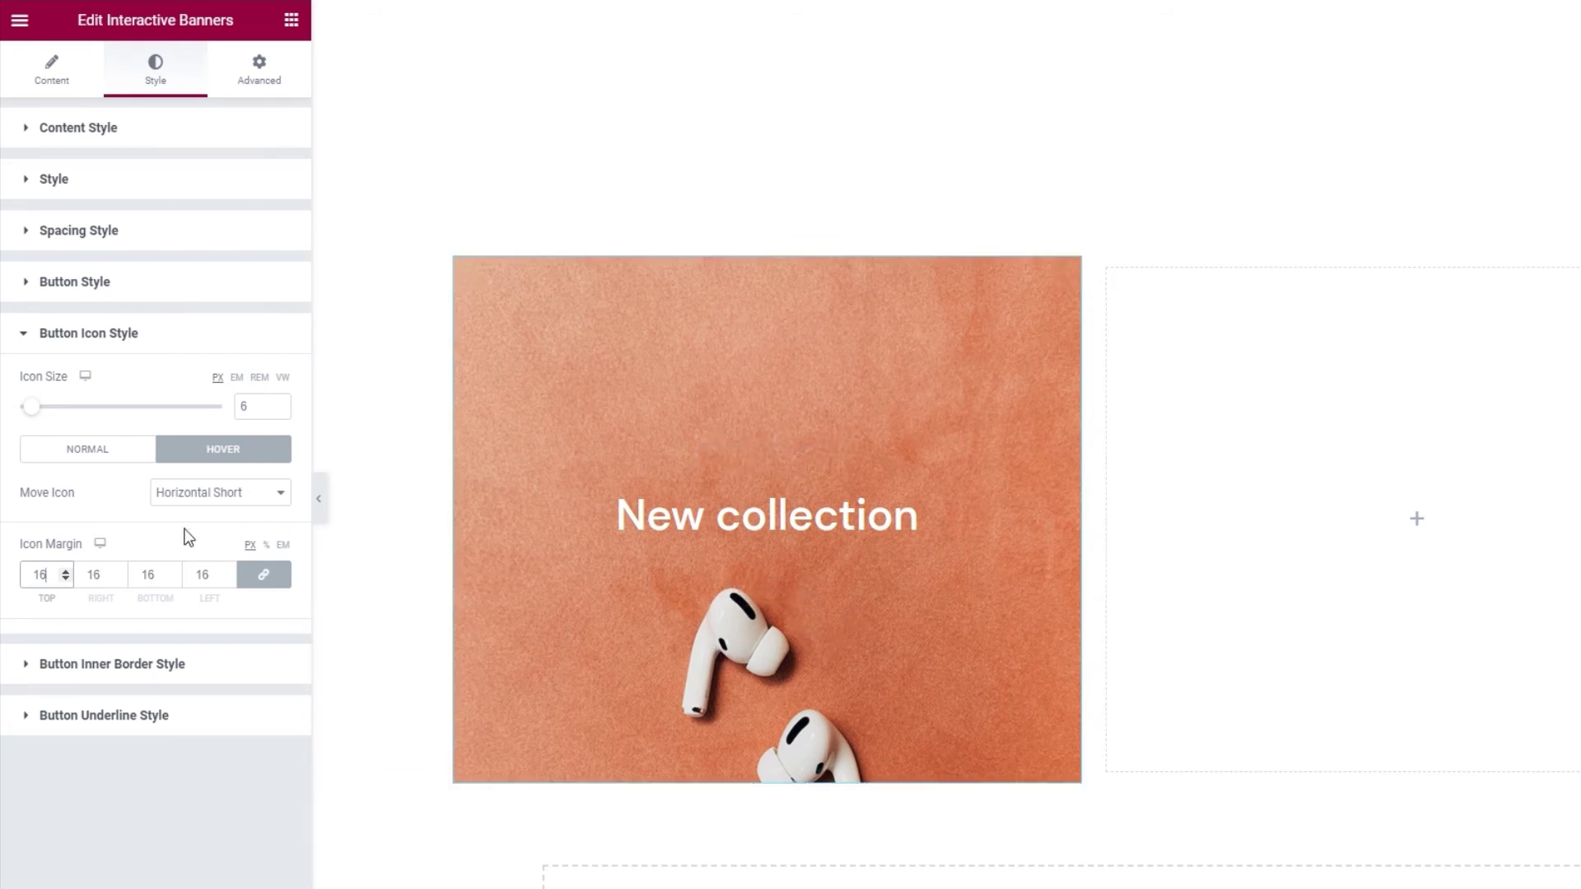
{"action": "double_click", "coordinate": [41, 574]}
{"action": "key", "text": "BackSpace"}
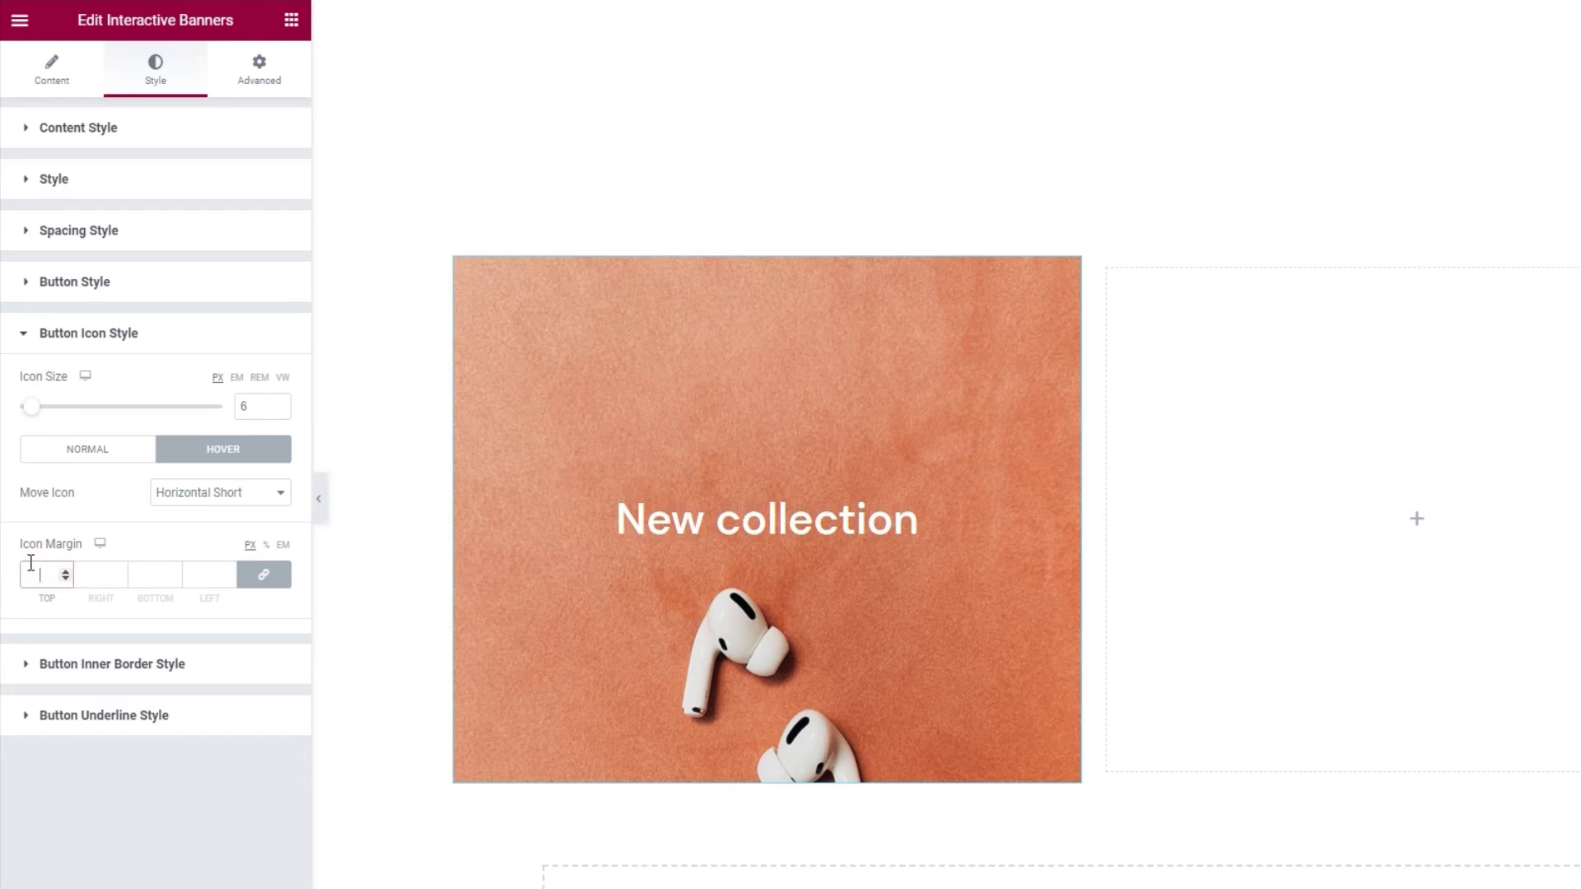
{"action": "left_click", "coordinate": [264, 579]}
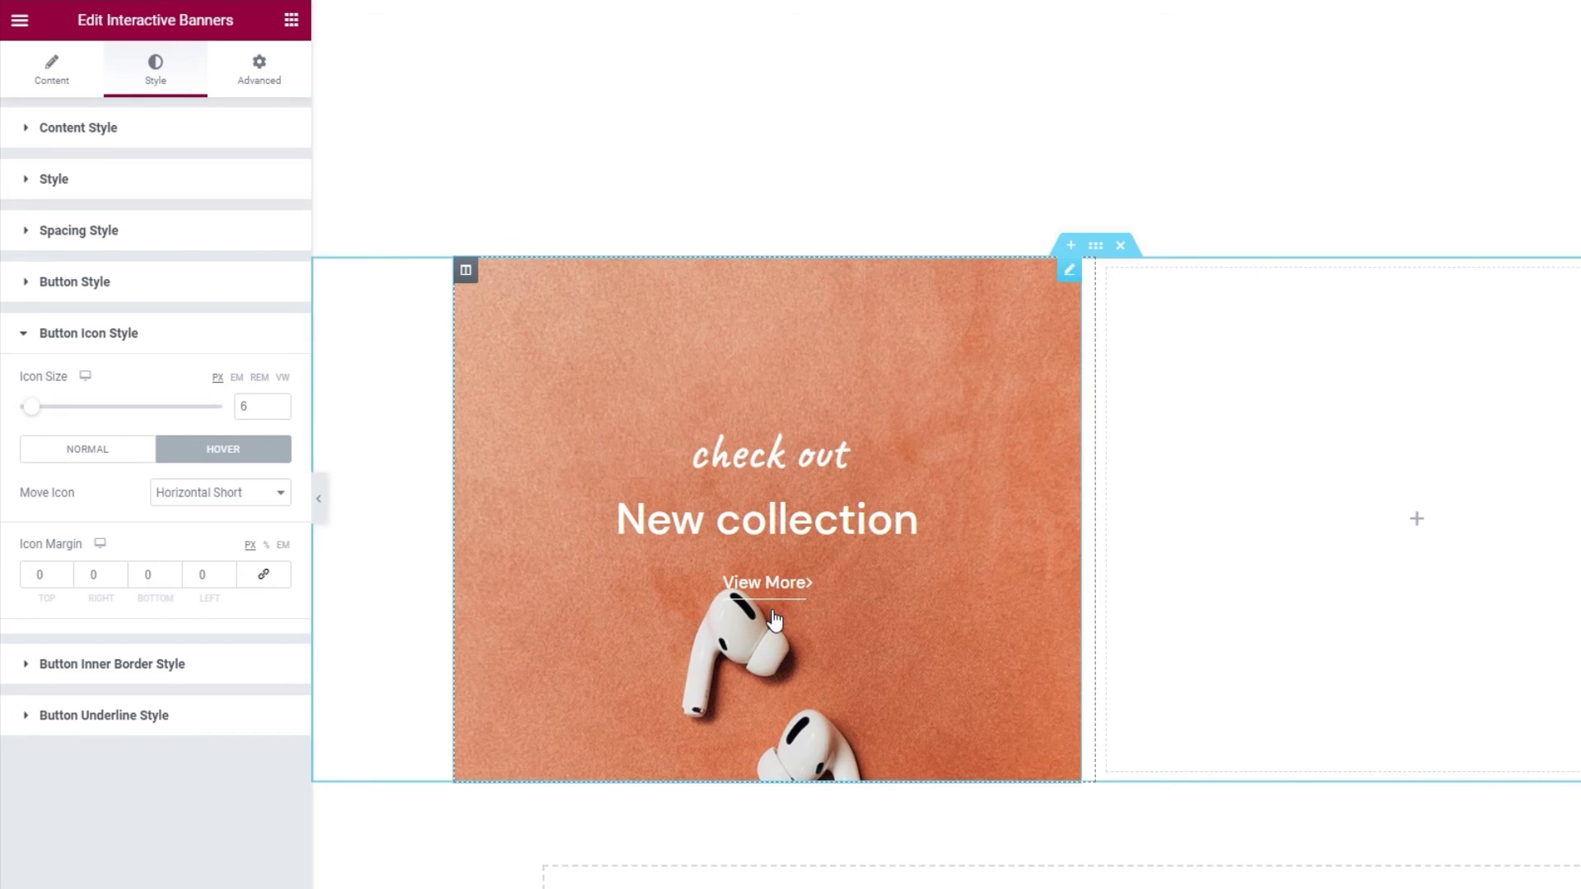
{"action": "left_click", "coordinate": [69, 572]}
{"action": "left_click", "coordinate": [192, 574]}
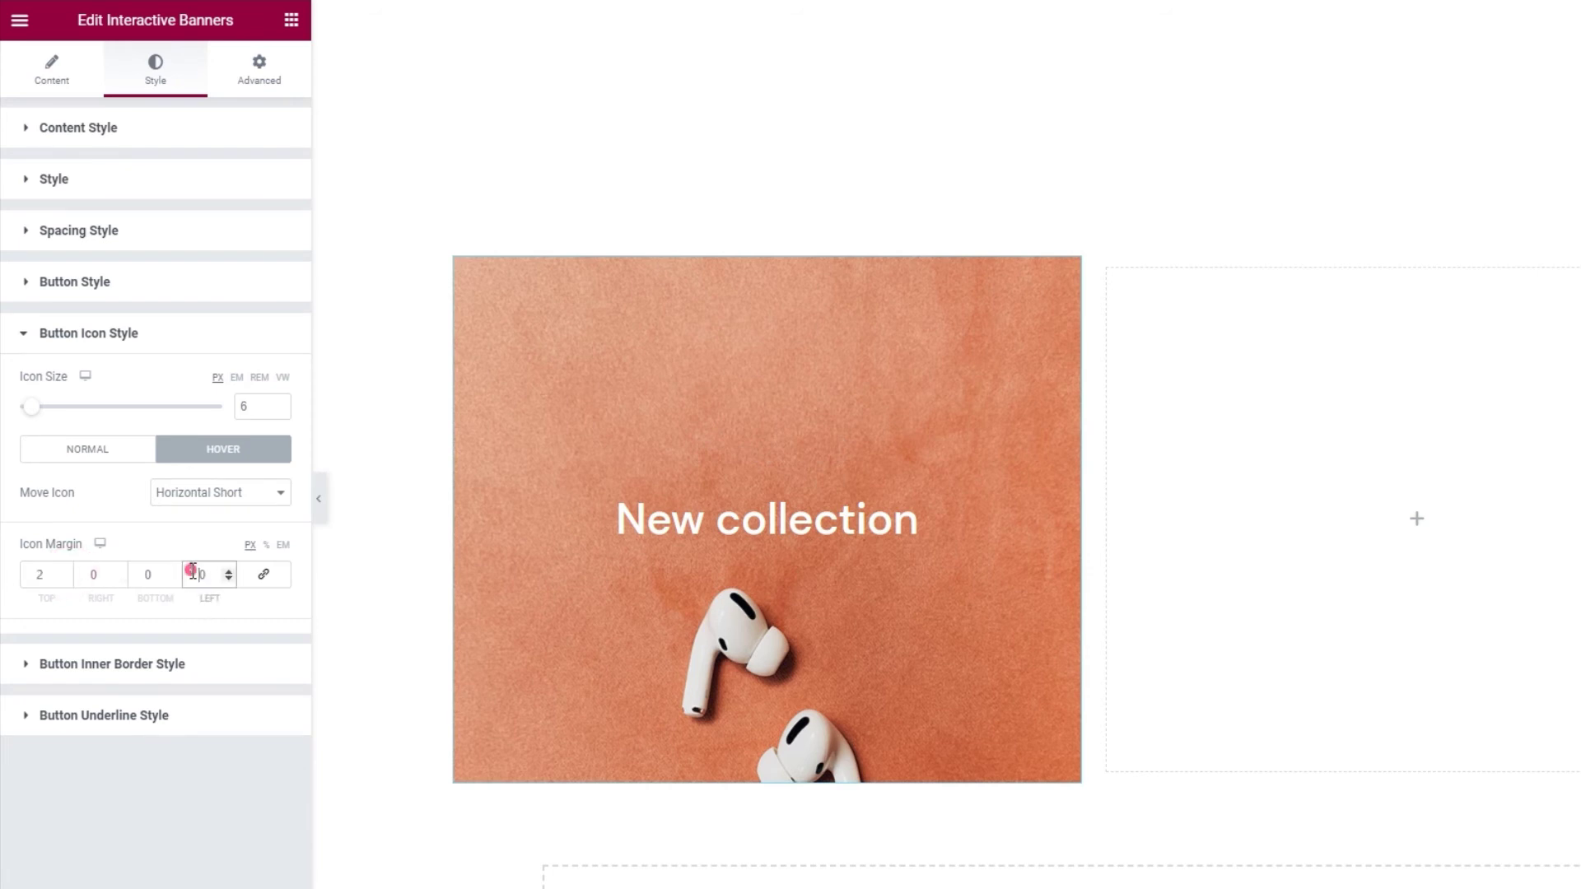
{"action": "type", "text": "1"}
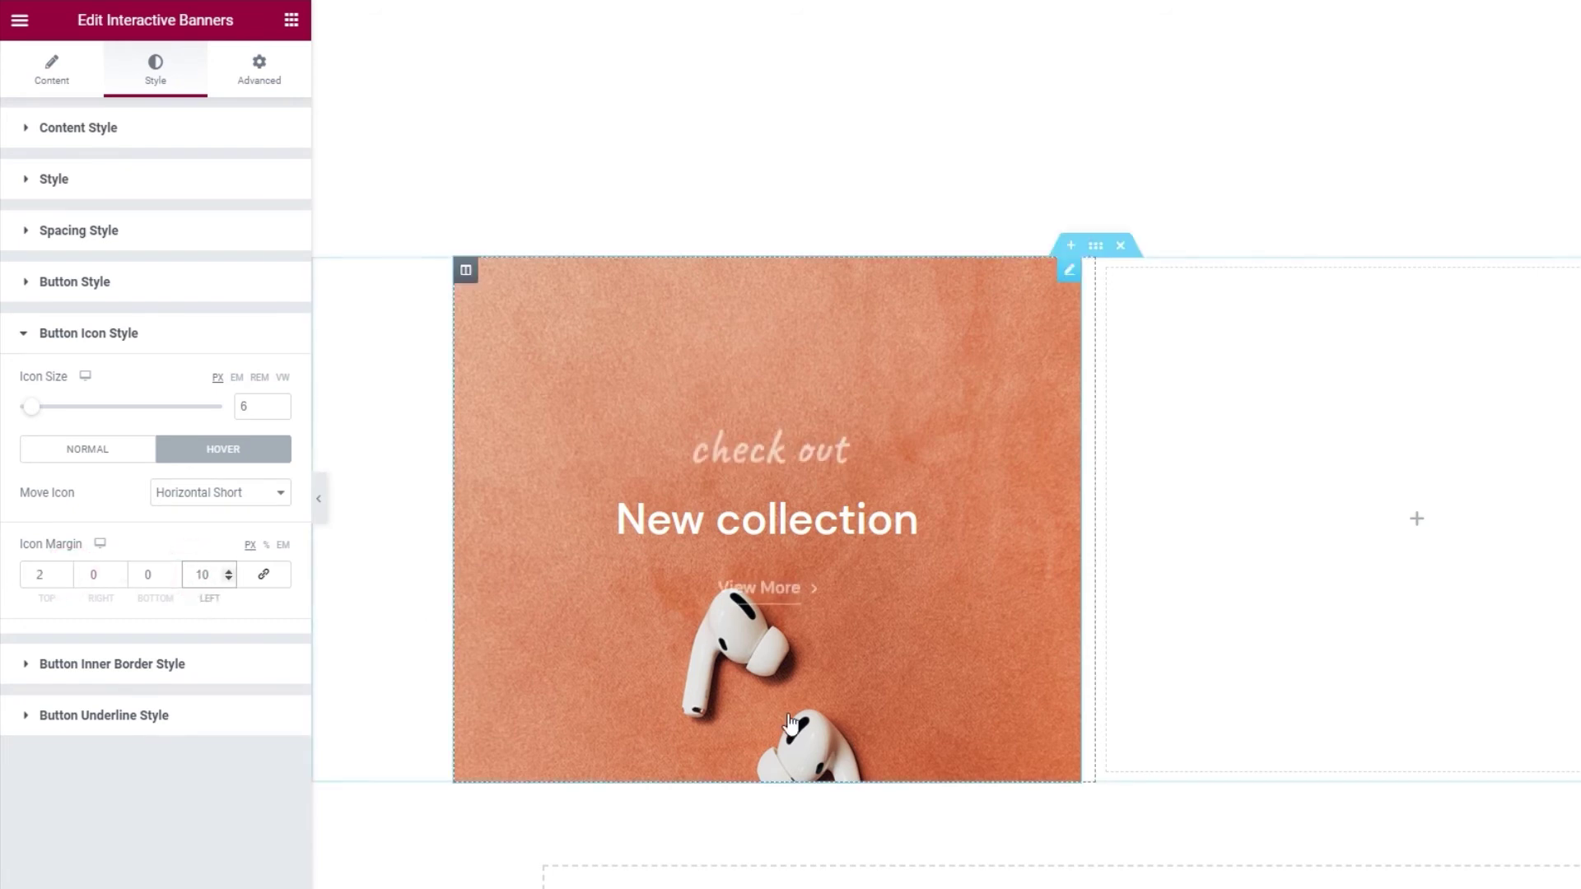
{"action": "left_click", "coordinate": [250, 659]}
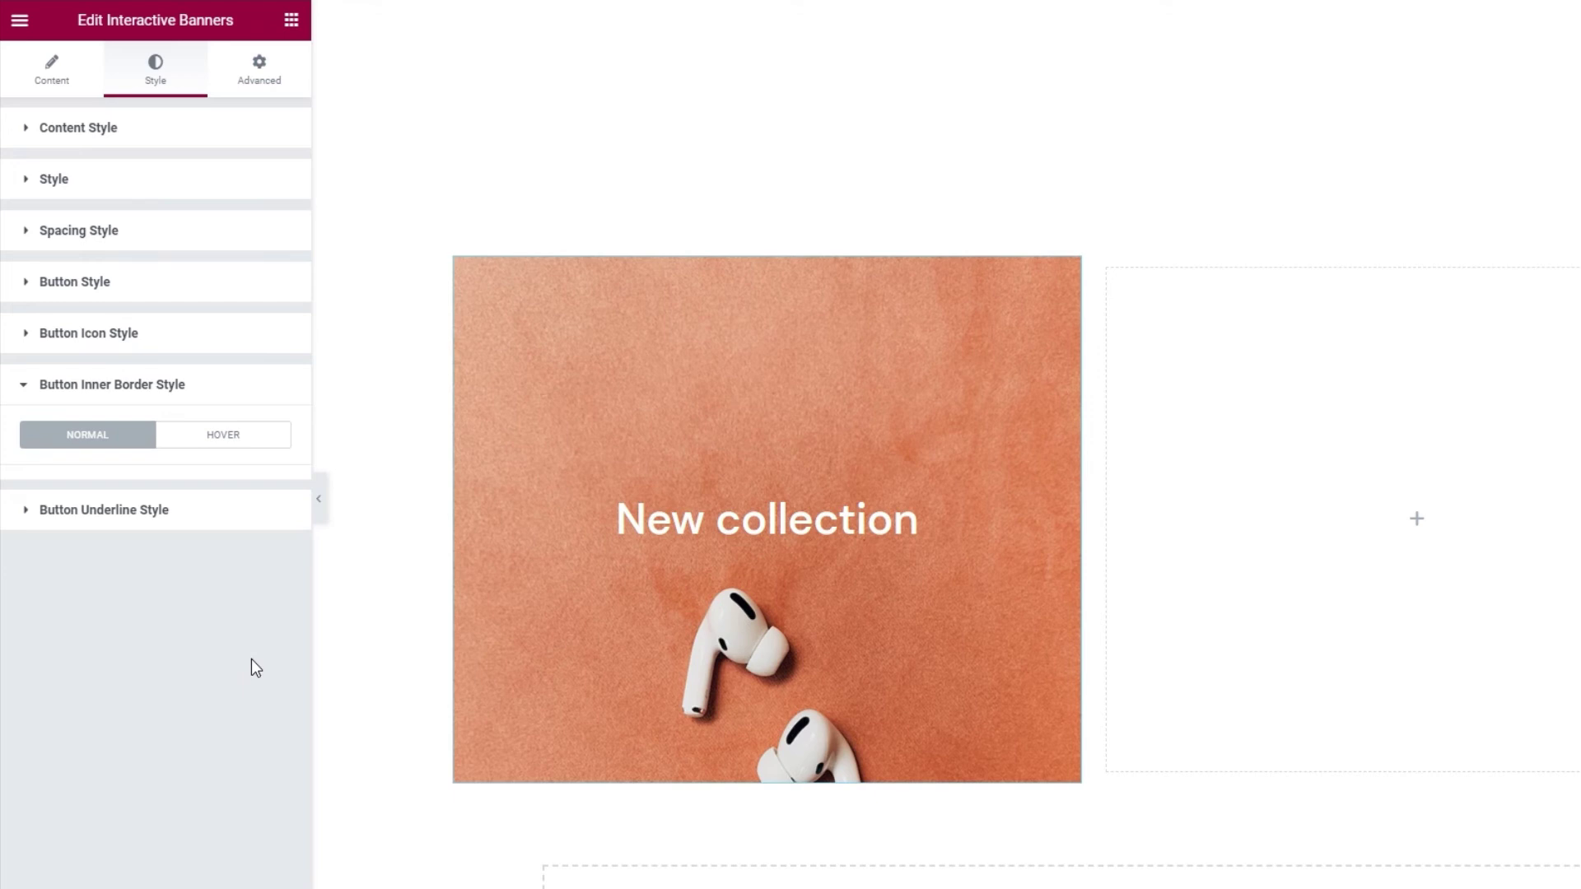
- Try a pink normal underline colour on the button, then clear it
{"action": "left_click", "coordinate": [207, 527]}
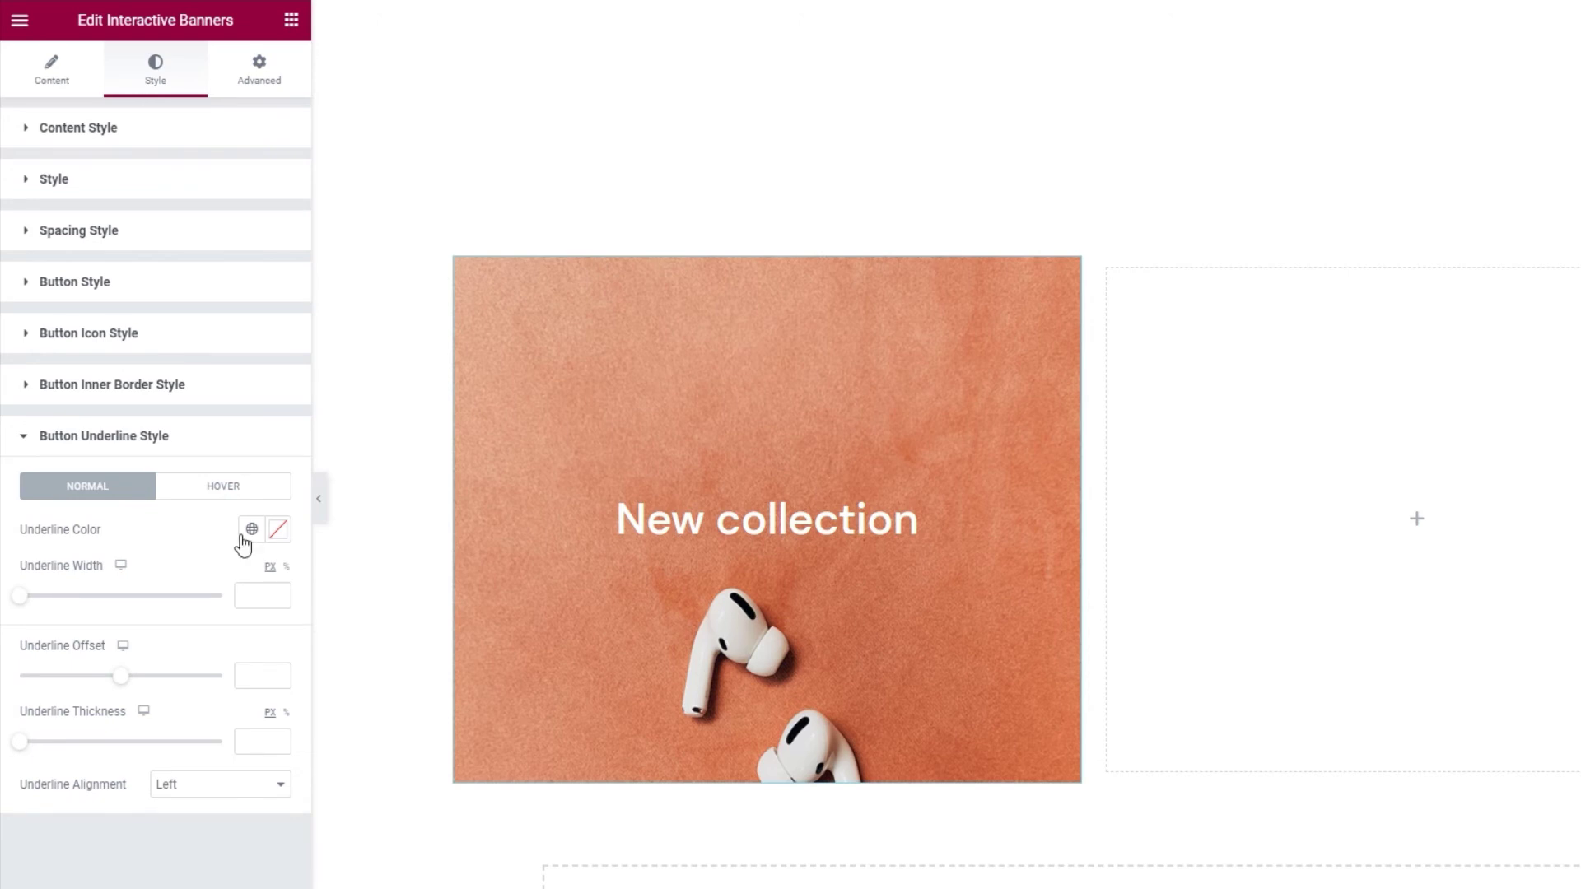
{"action": "mouse_move", "coordinate": [740, 640]}
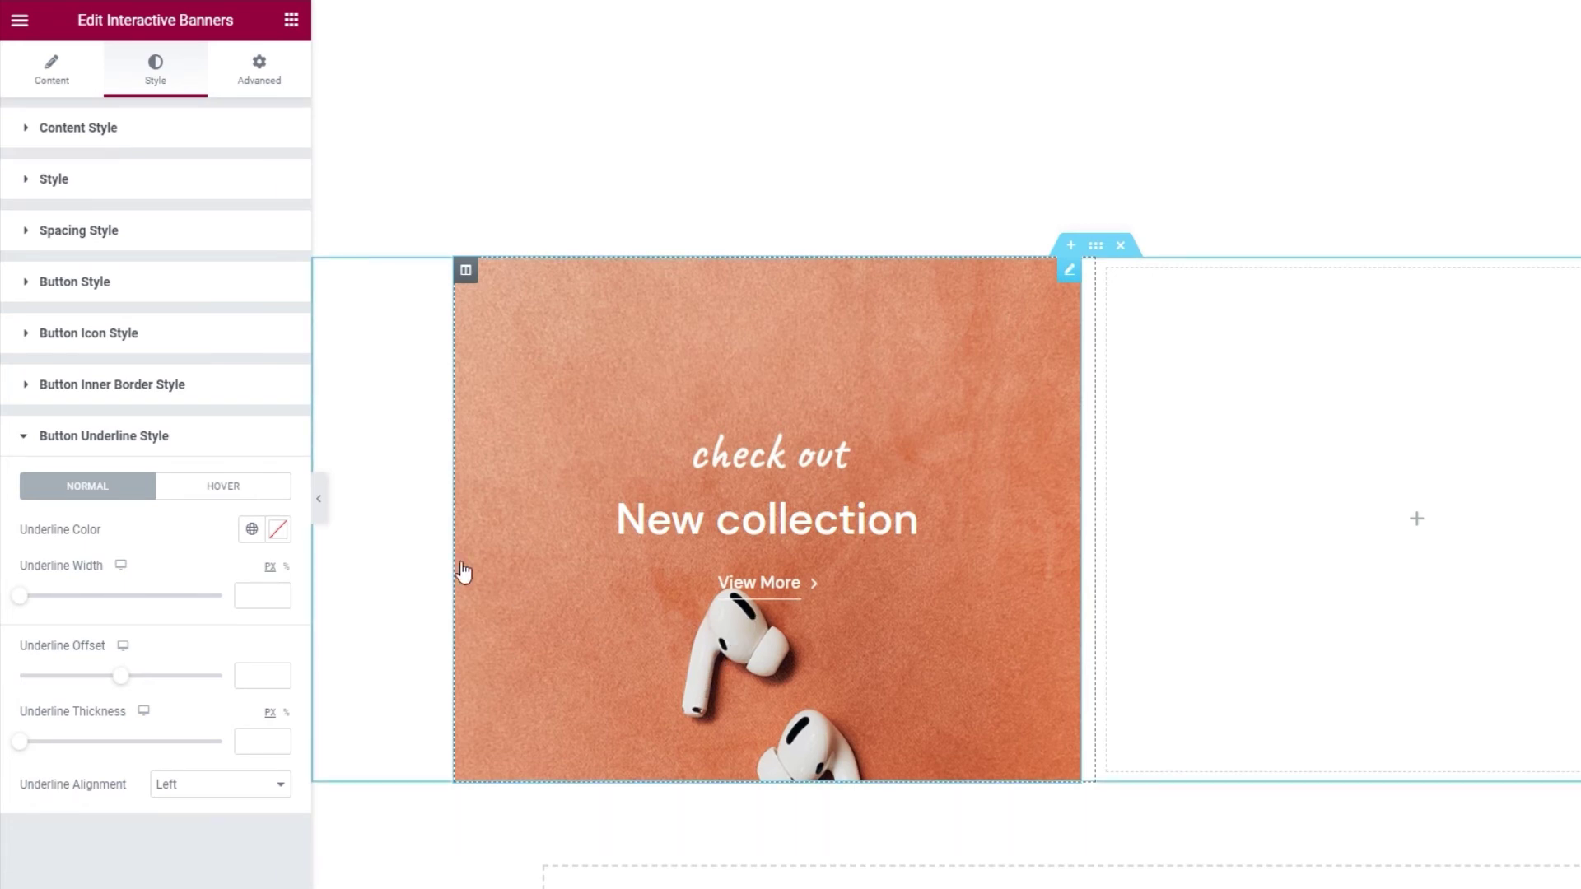
{"action": "left_click", "coordinate": [278, 529]}
{"action": "mouse_move", "coordinate": [251, 622]}
{"action": "left_mouse_down"}
{"action": "mouse_move", "coordinate": [240, 639]}
{"action": "mouse_move", "coordinate": [131, 607]}
{"action": "mouse_move", "coordinate": [179, 615]}
{"action": "left_mouse_up"}
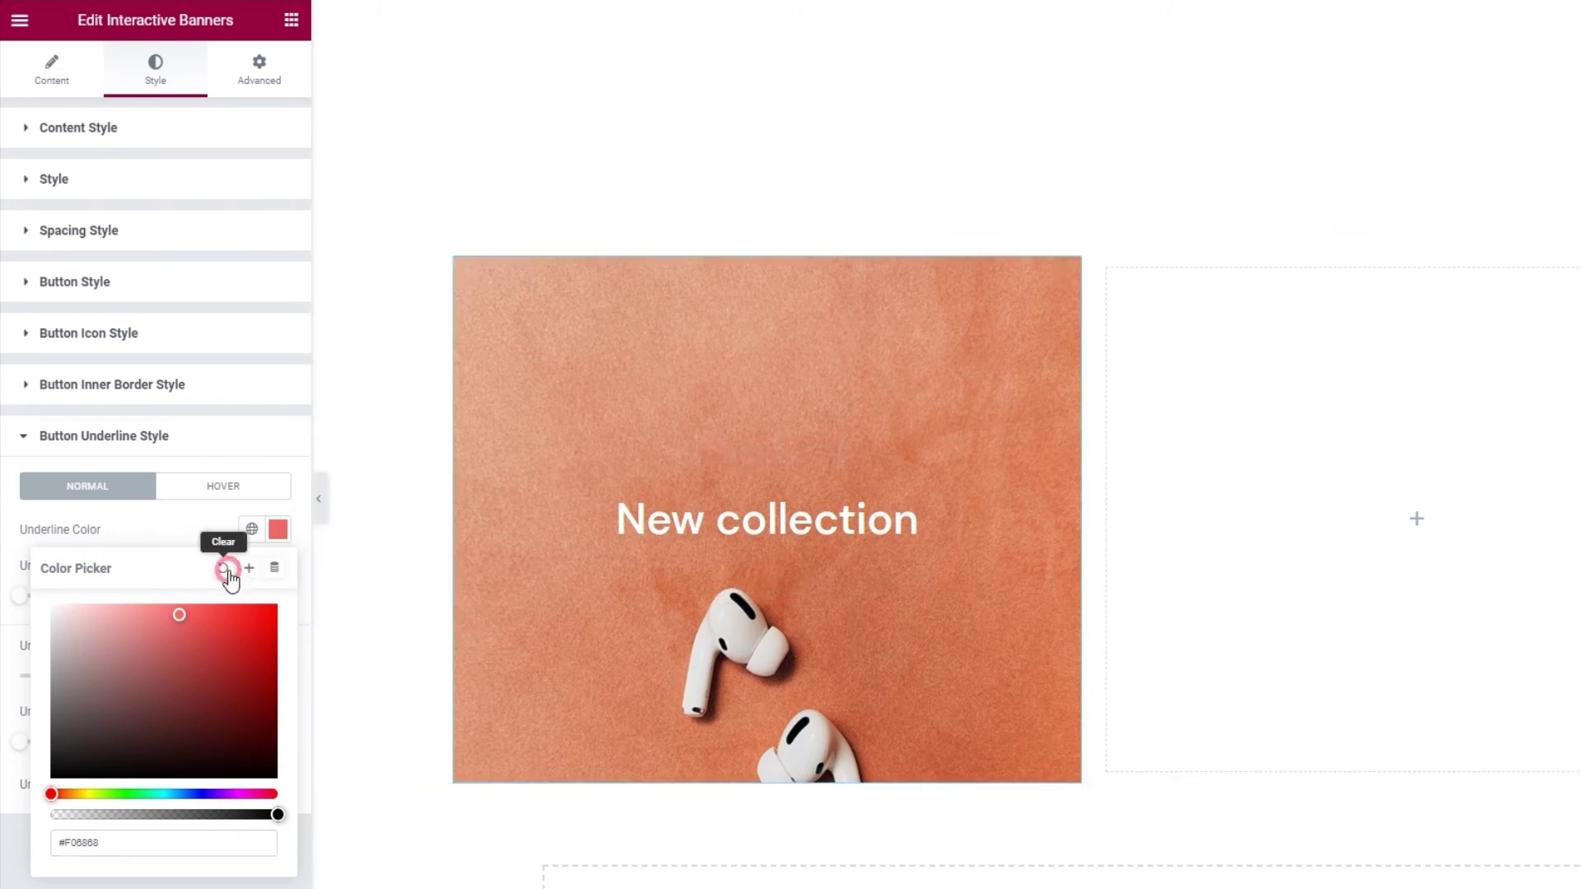
{"action": "left_click", "coordinate": [221, 535]}
- Set the button's hover underline colour to red #DD3838
{"action": "left_click", "coordinate": [222, 491]}
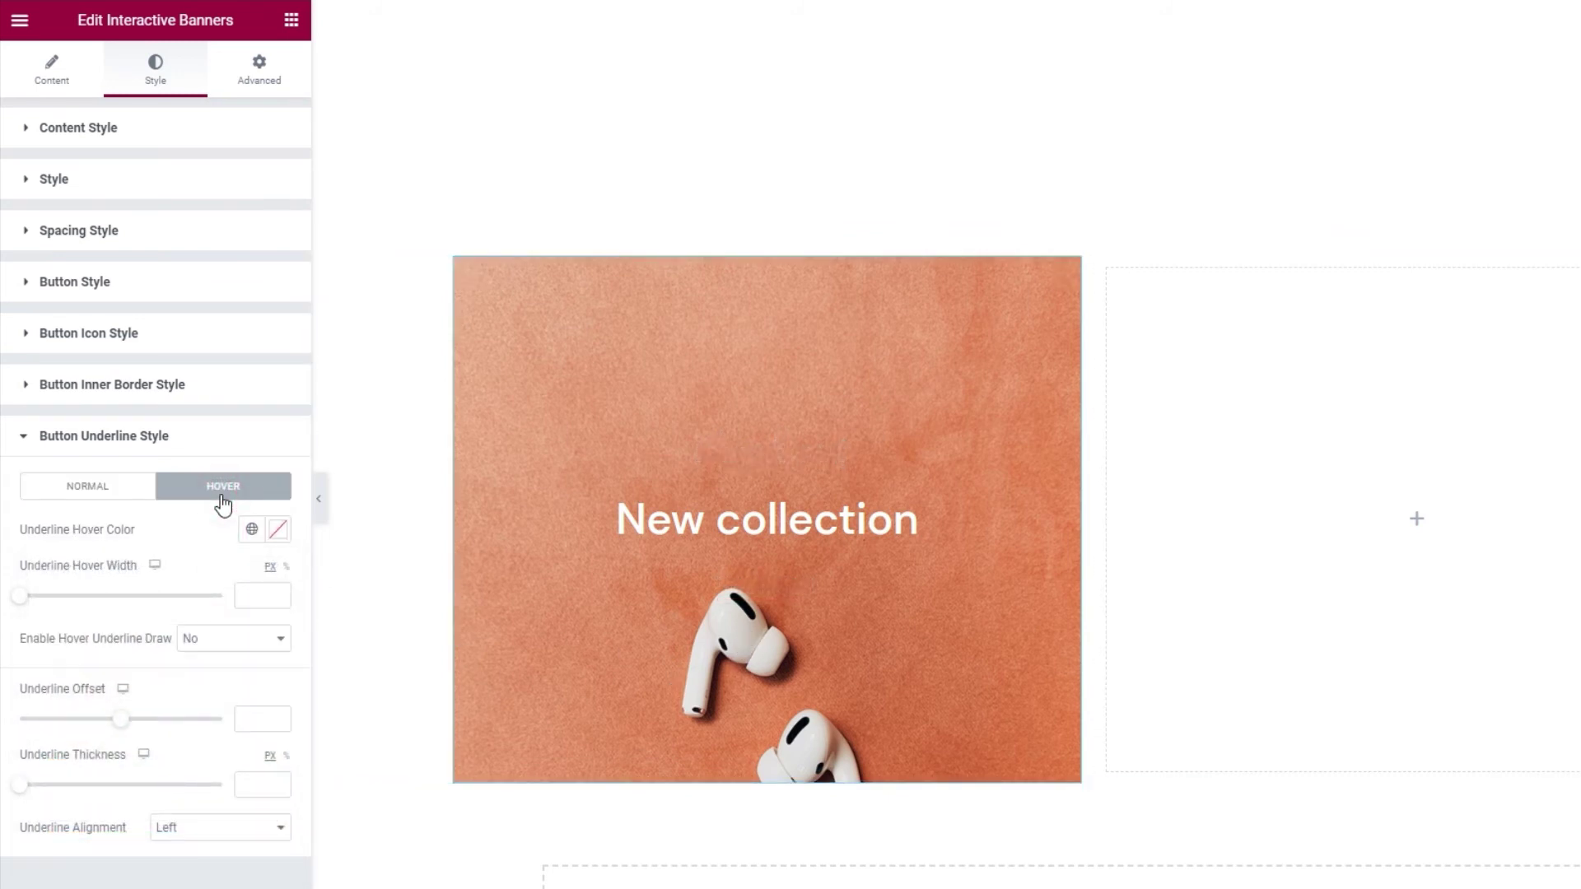
{"action": "left_click", "coordinate": [280, 535]}
{"action": "left_click", "coordinate": [236, 628]}
{"action": "left_click", "coordinate": [221, 627]}
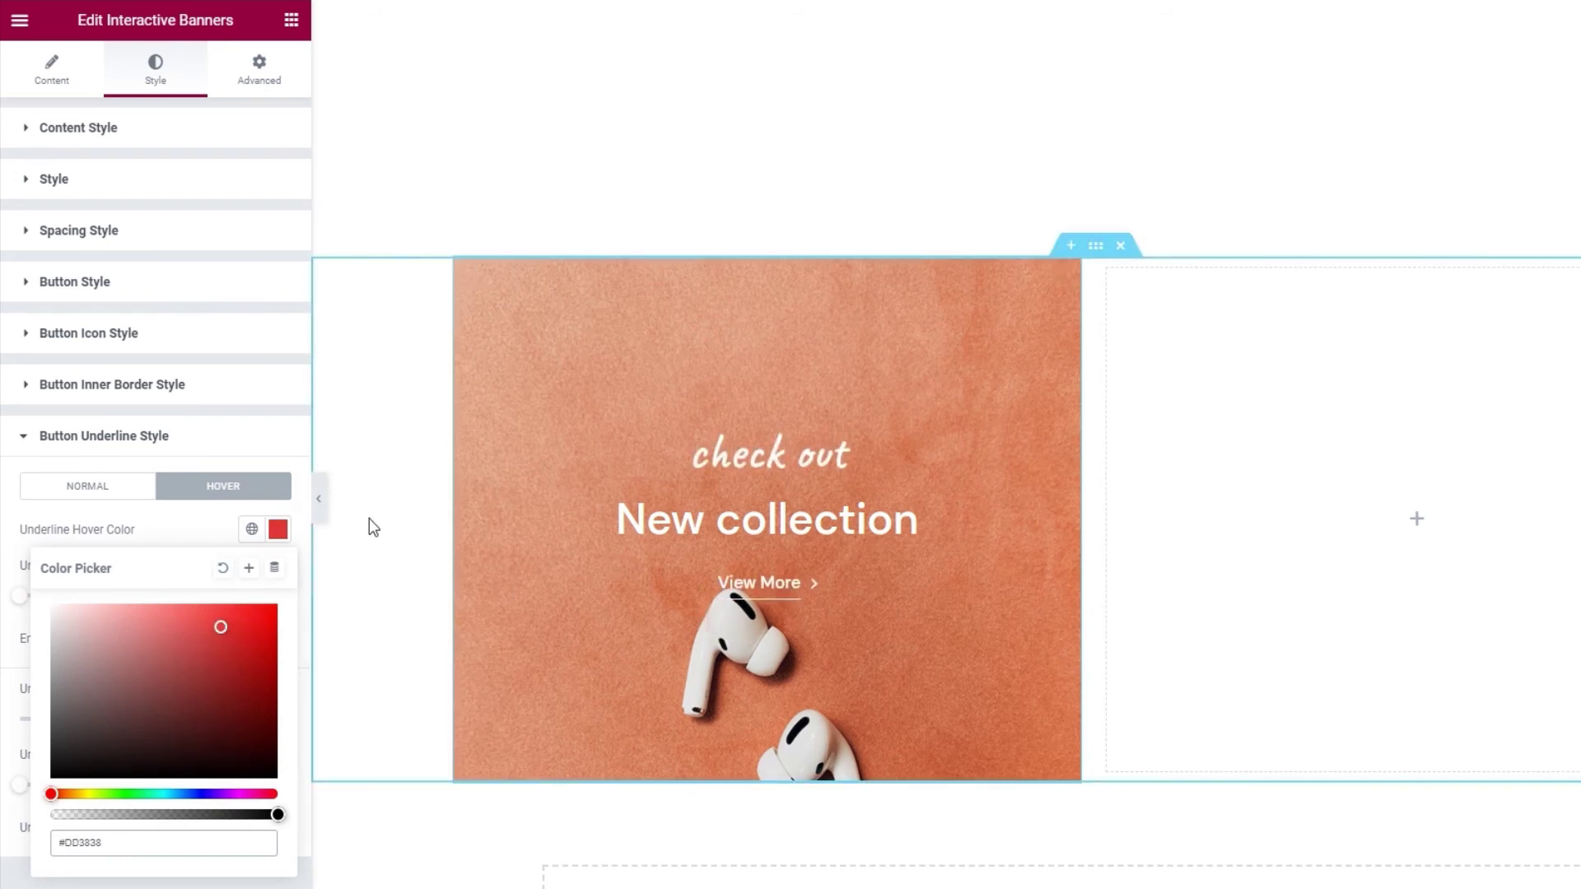
- Clear the hover underline colour and reset the normal underline width after trying 41
{"action": "left_click", "coordinate": [222, 569]}
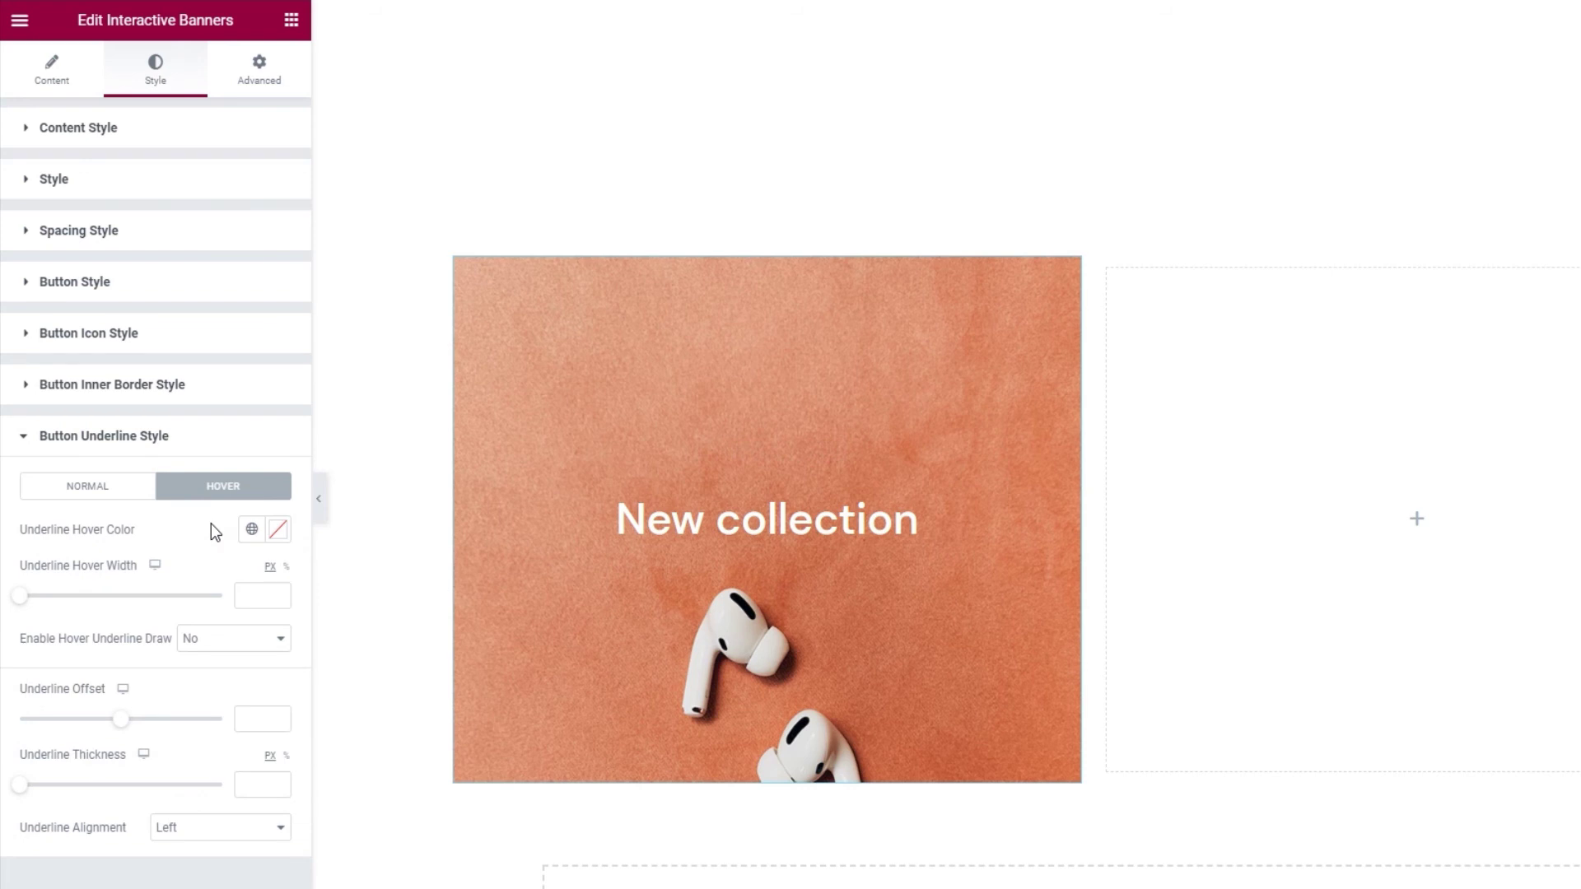
{"action": "left_click", "coordinate": [94, 492]}
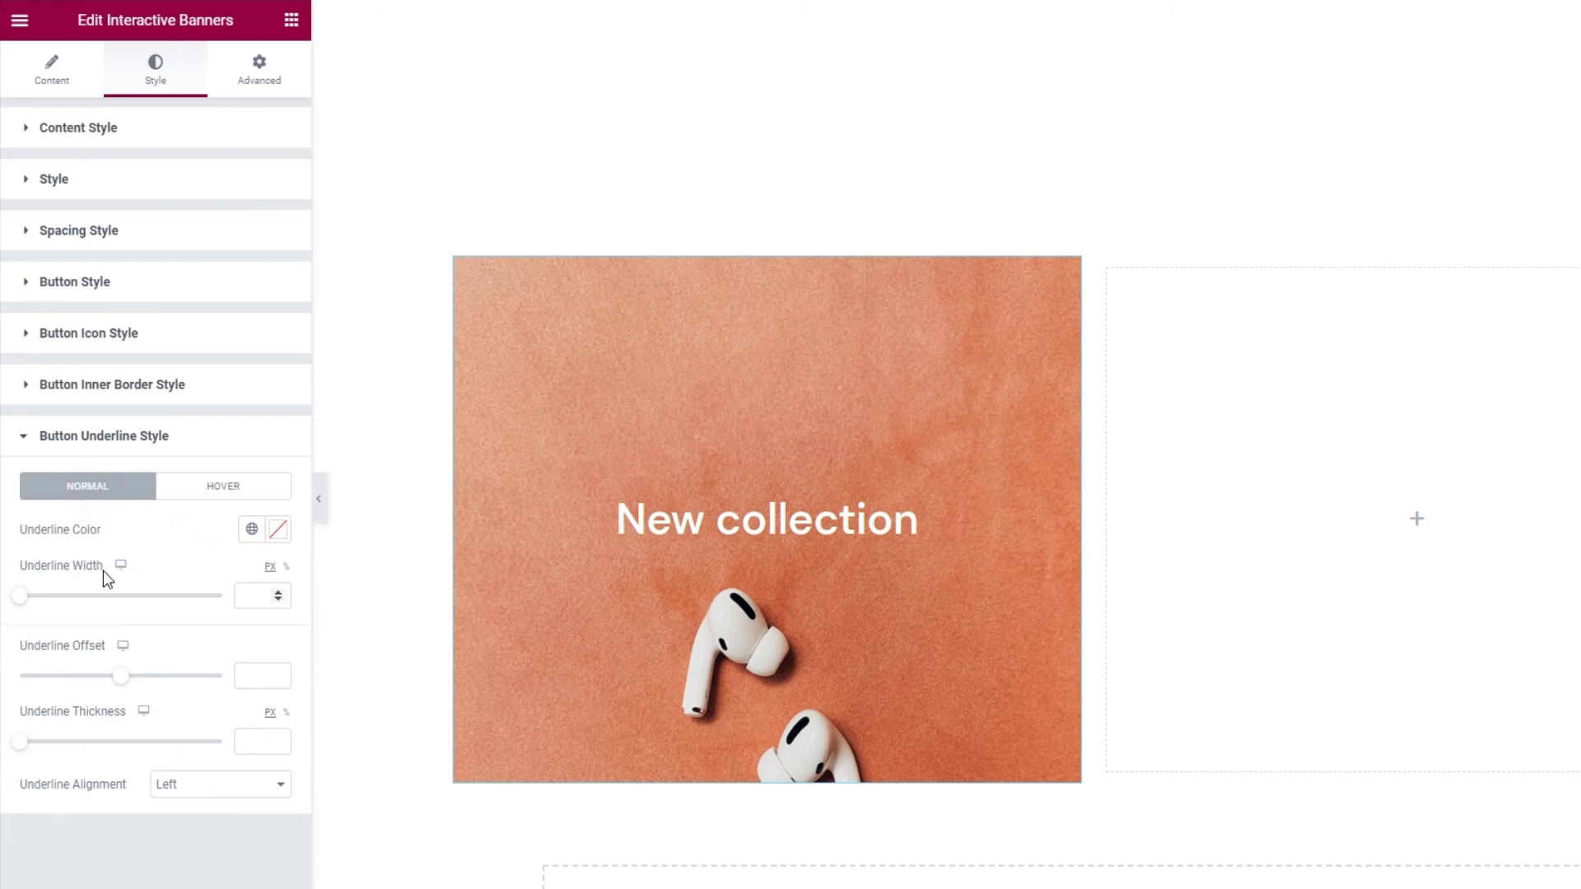
{"action": "left_click_drag", "start_coordinate": [20, 595], "coordinate": [107, 606]}
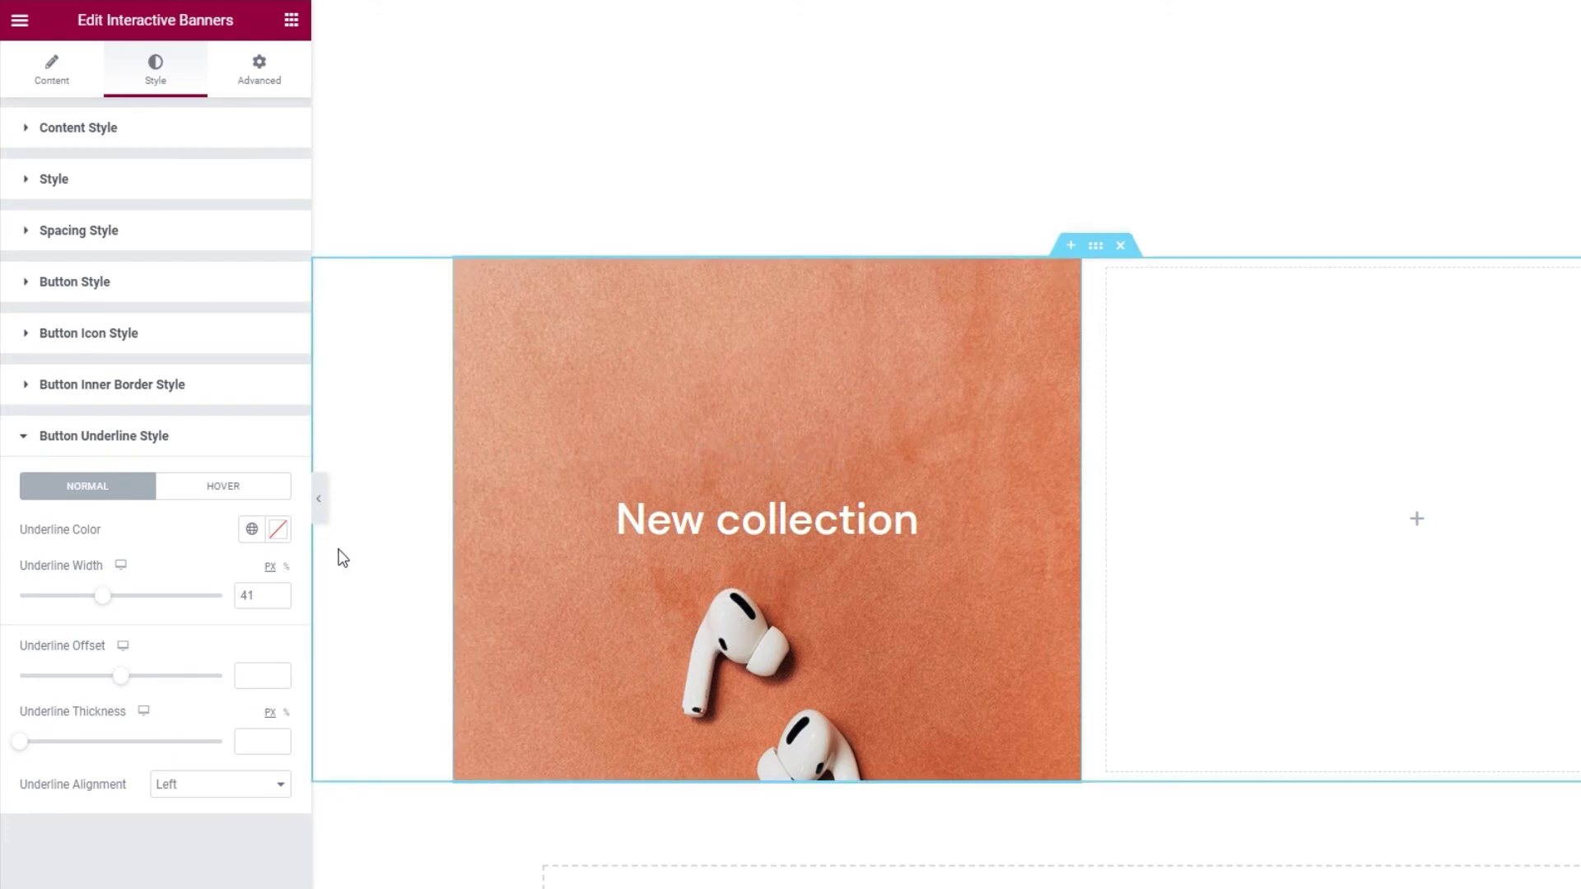
{"action": "left_click", "coordinate": [261, 591]}
{"action": "left_click_drag", "start_coordinate": [262, 591], "coordinate": [228, 586]}
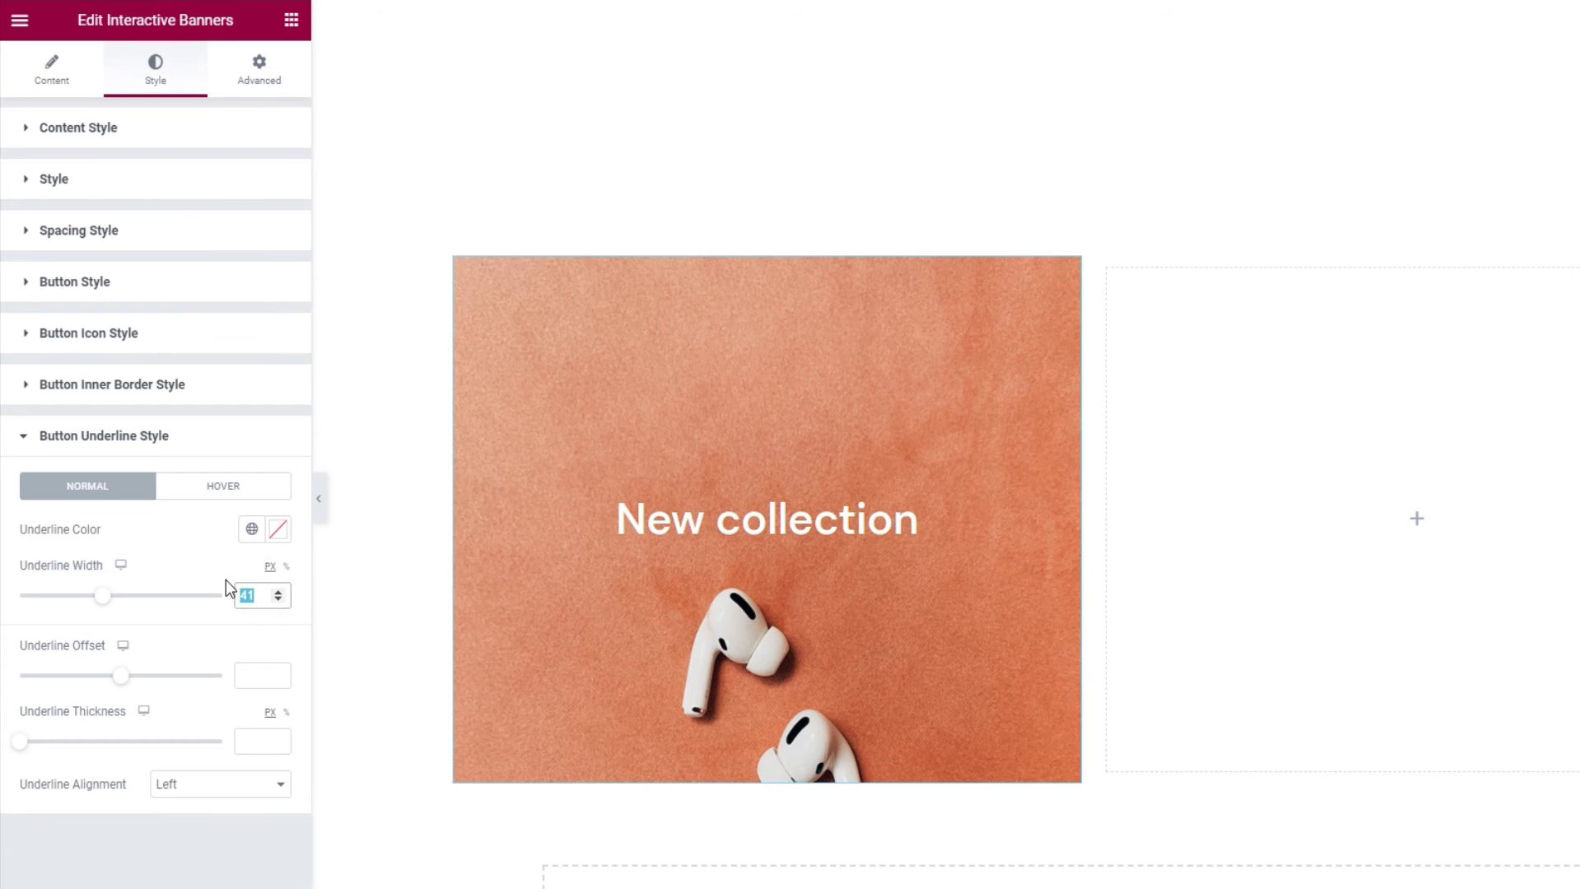
{"action": "key", "text": "BackSpace"}
- Try a hover underline width of 31, then clear it back to empty
{"action": "left_click", "coordinate": [222, 487]}
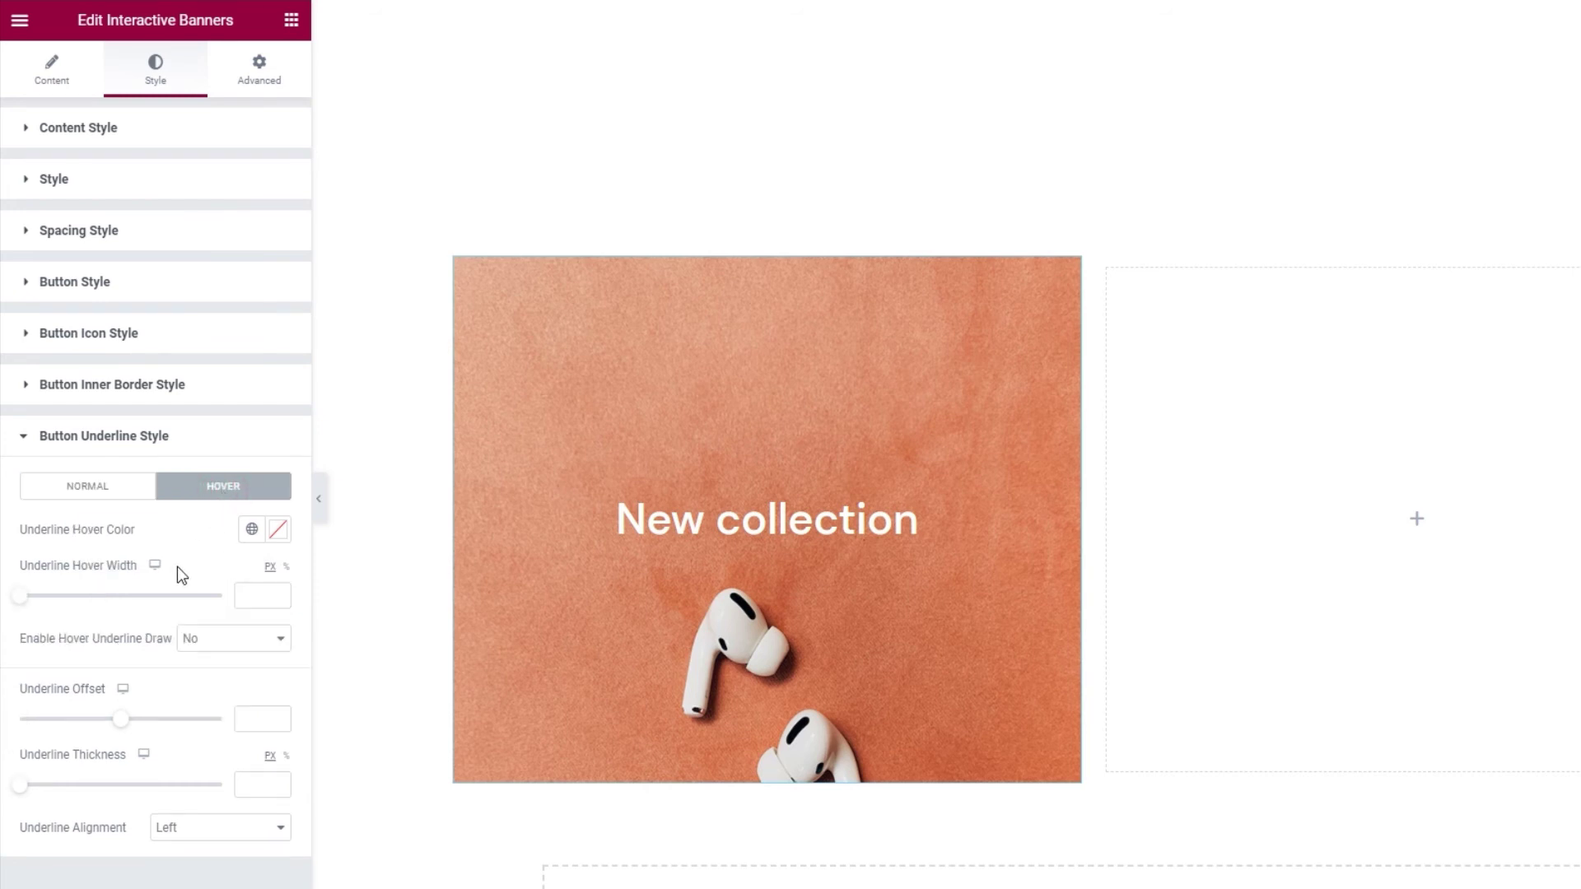
{"action": "left_click_drag", "start_coordinate": [21, 605], "coordinate": [81, 607]}
{"action": "left_click_drag", "start_coordinate": [261, 596], "coordinate": [221, 598]}
{"action": "key", "text": "BackSpace"}
- Set Enable Hover Underline Draw back to No after trying Yes
{"action": "left_click", "coordinate": [245, 644]}
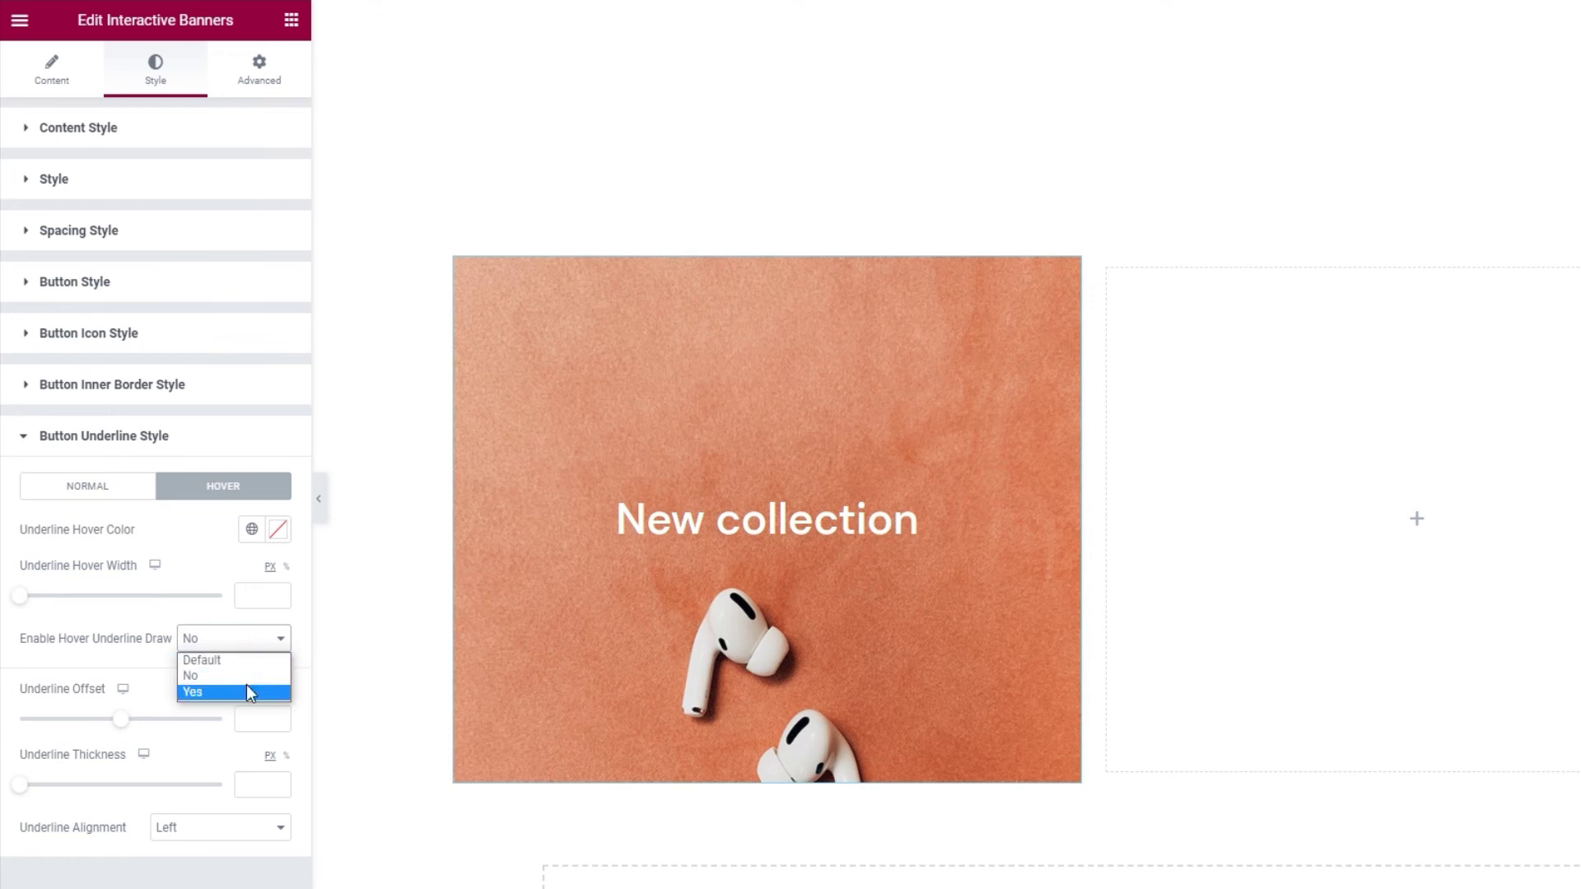
{"action": "left_click", "coordinate": [250, 692]}
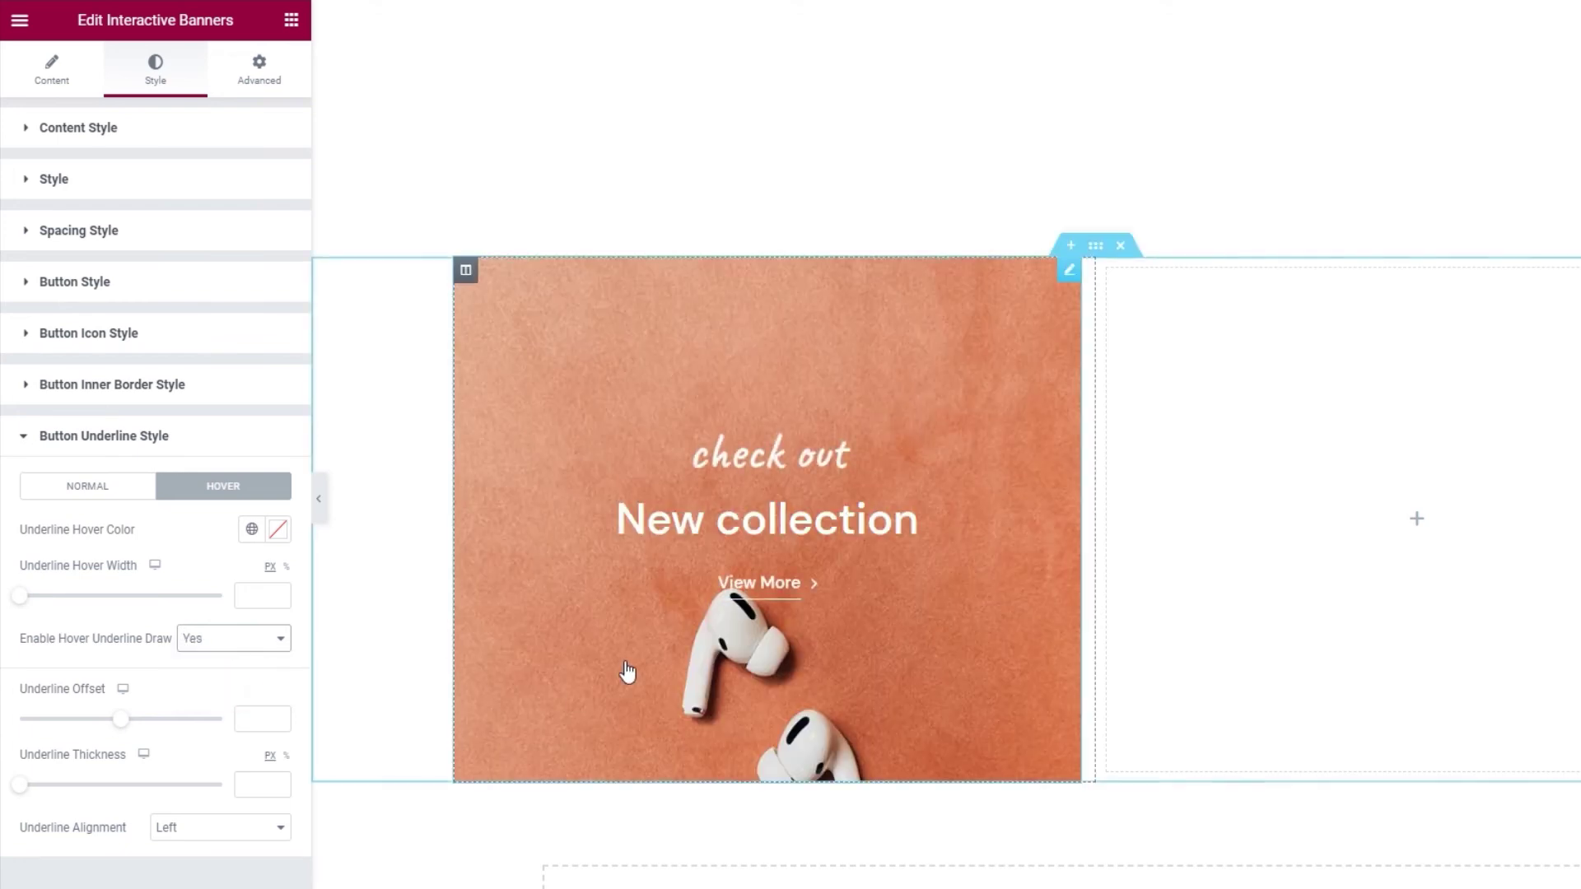
{"action": "mouse_move", "coordinate": [733, 611]}
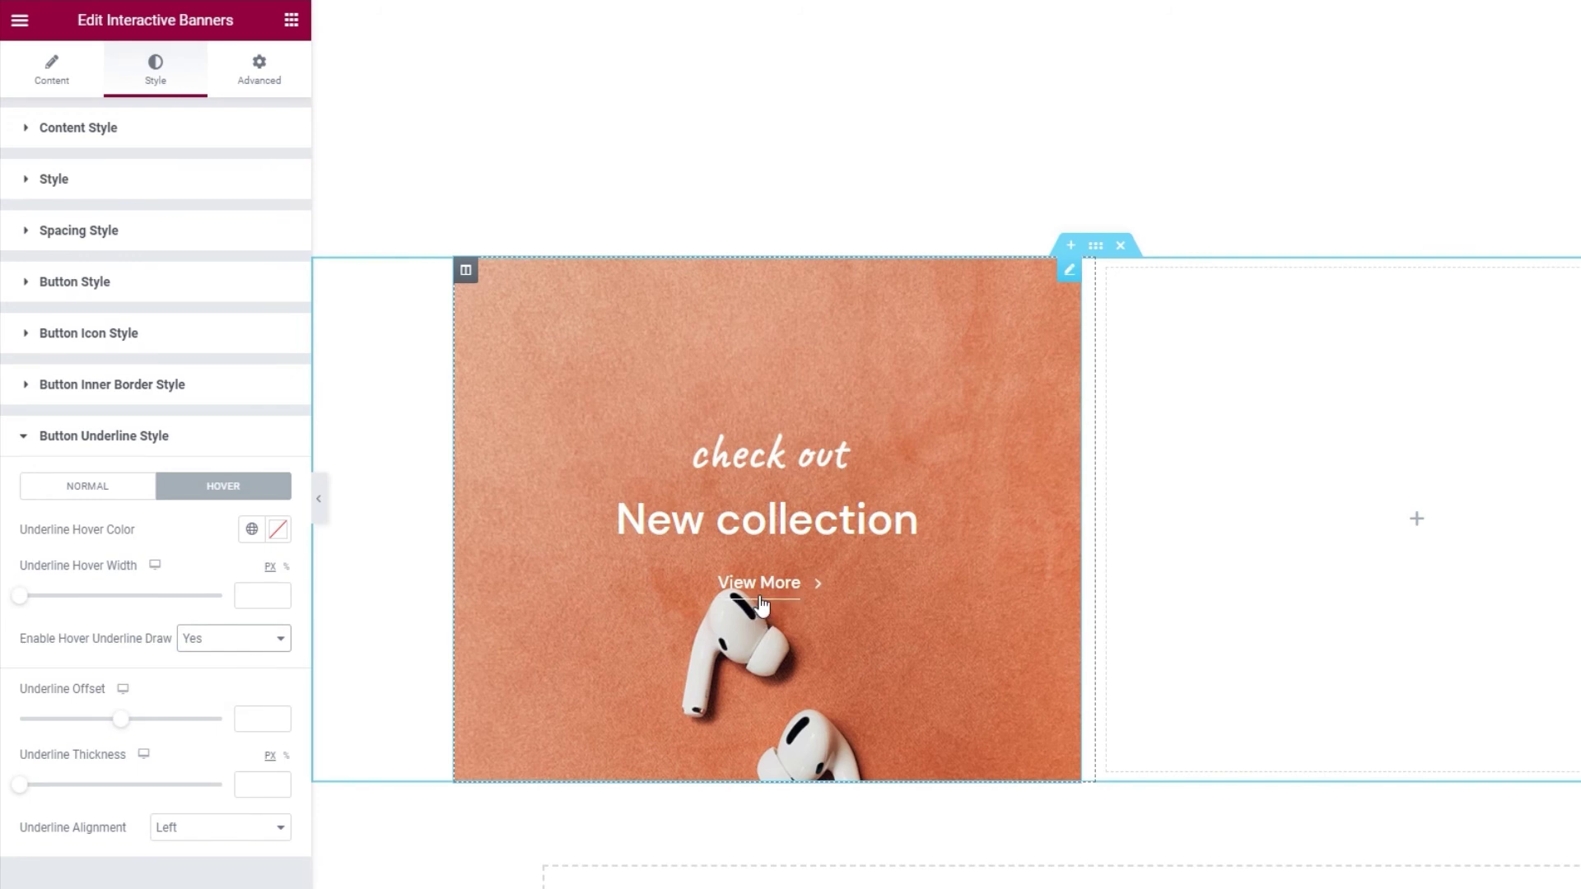
{"action": "left_click", "coordinate": [219, 638]}
{"action": "left_click", "coordinate": [216, 672]}
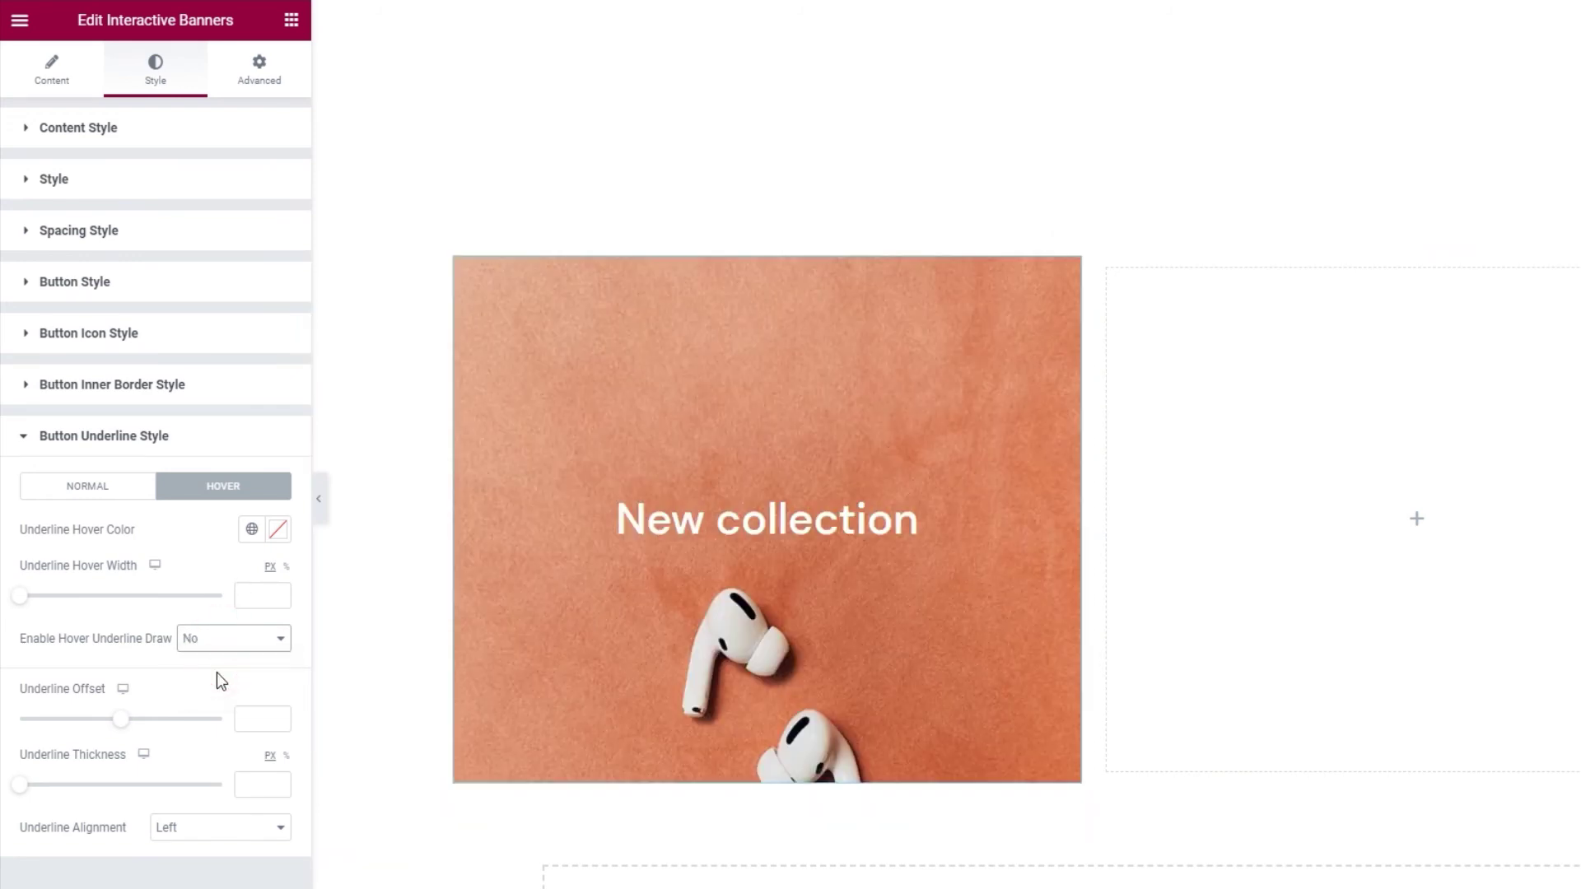
{"action": "left_click", "coordinate": [82, 486]}
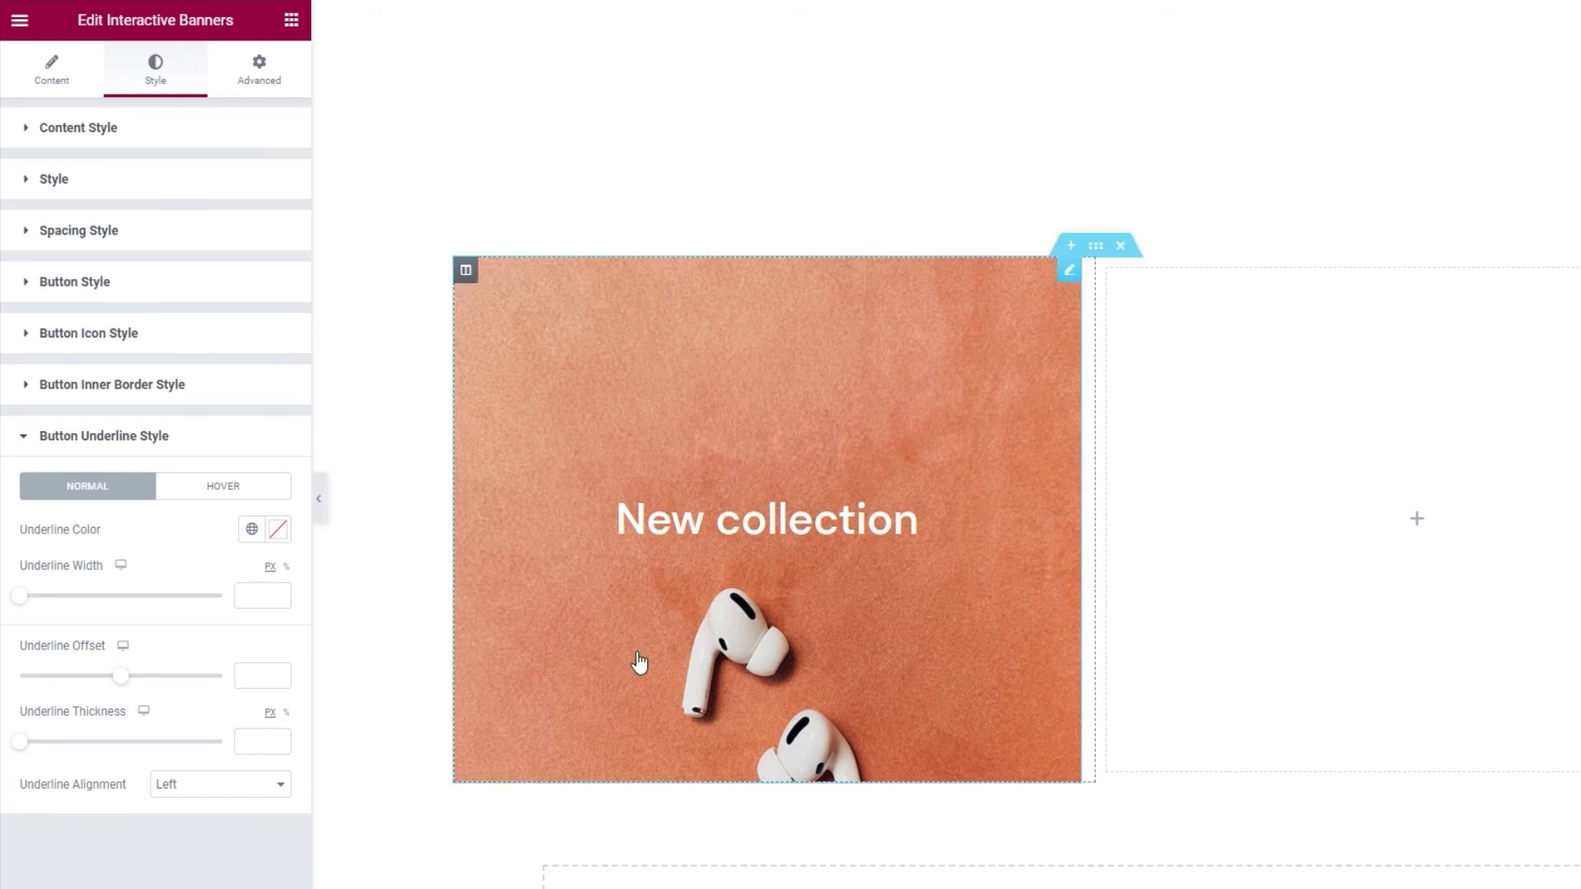
- Set the underline offset to 6, and clear the thickness after trying 4
{"action": "mouse_move", "coordinate": [701, 623]}
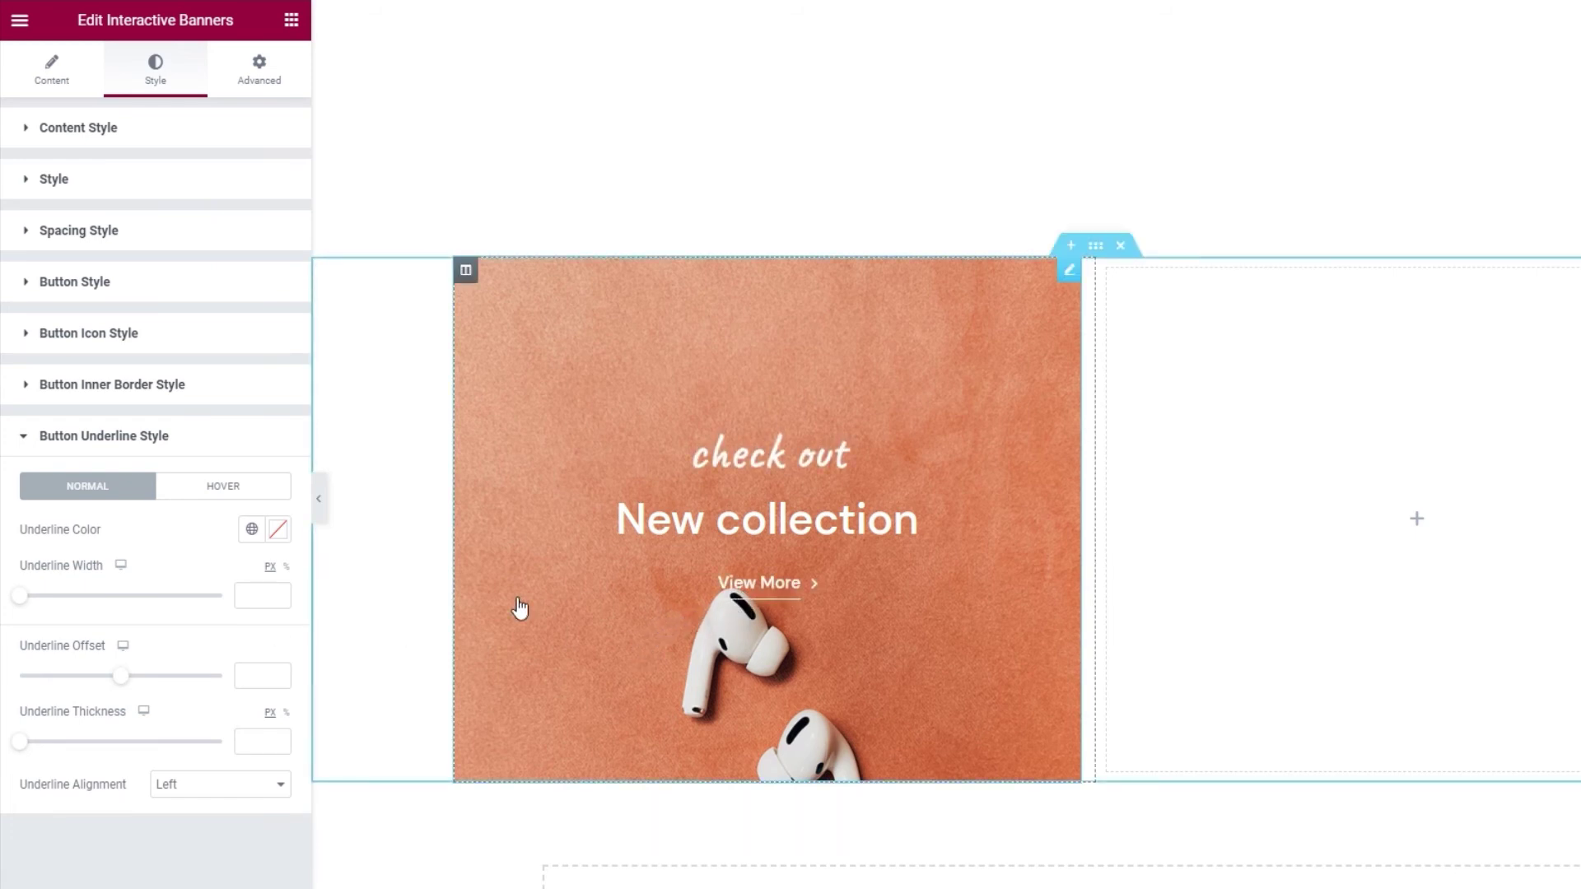
{"action": "left_click_drag", "start_coordinate": [125, 678], "coordinate": [190, 677]}
{"action": "double_click", "coordinate": [244, 676]}
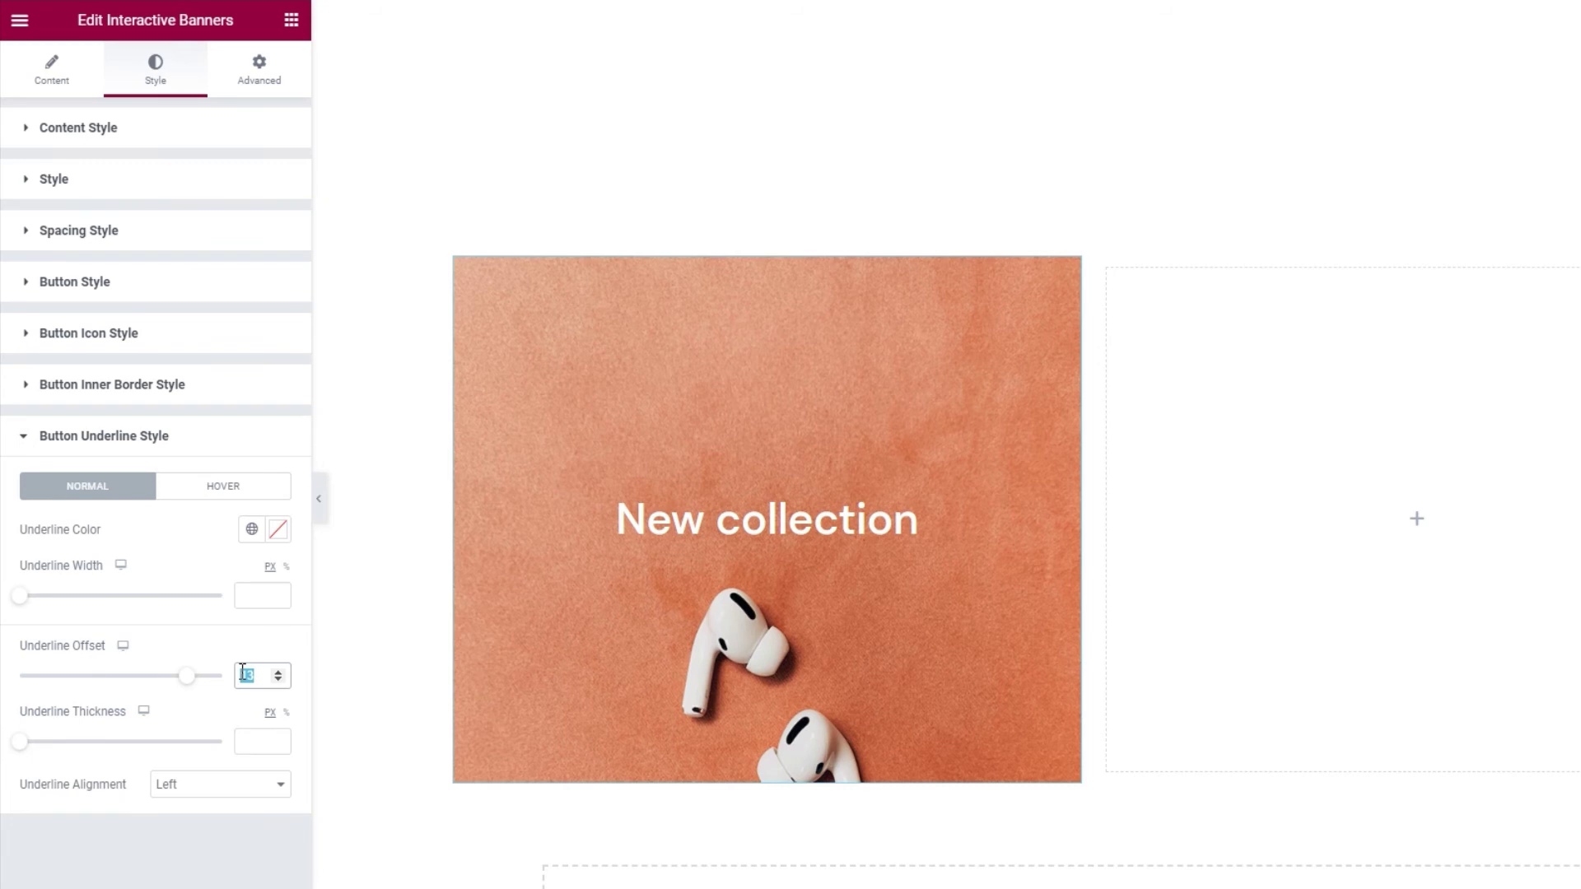
{"action": "type", "text": "1"}
{"action": "left_click_drag", "start_coordinate": [20, 743], "coordinate": [29, 745]}
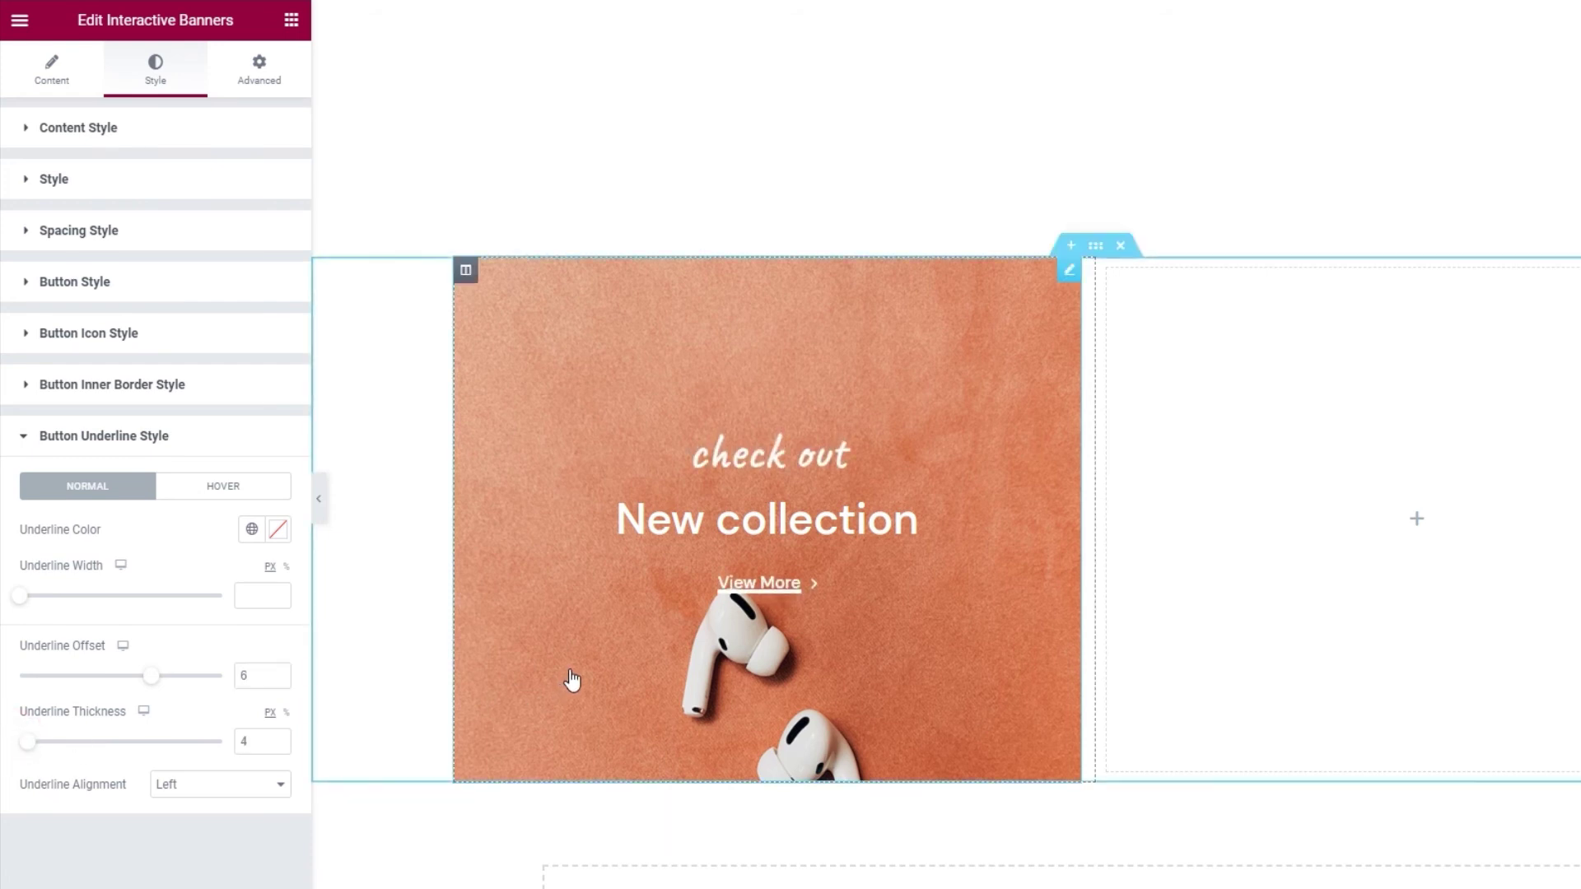
{"action": "left_click_drag", "start_coordinate": [266, 742], "coordinate": [234, 739]}
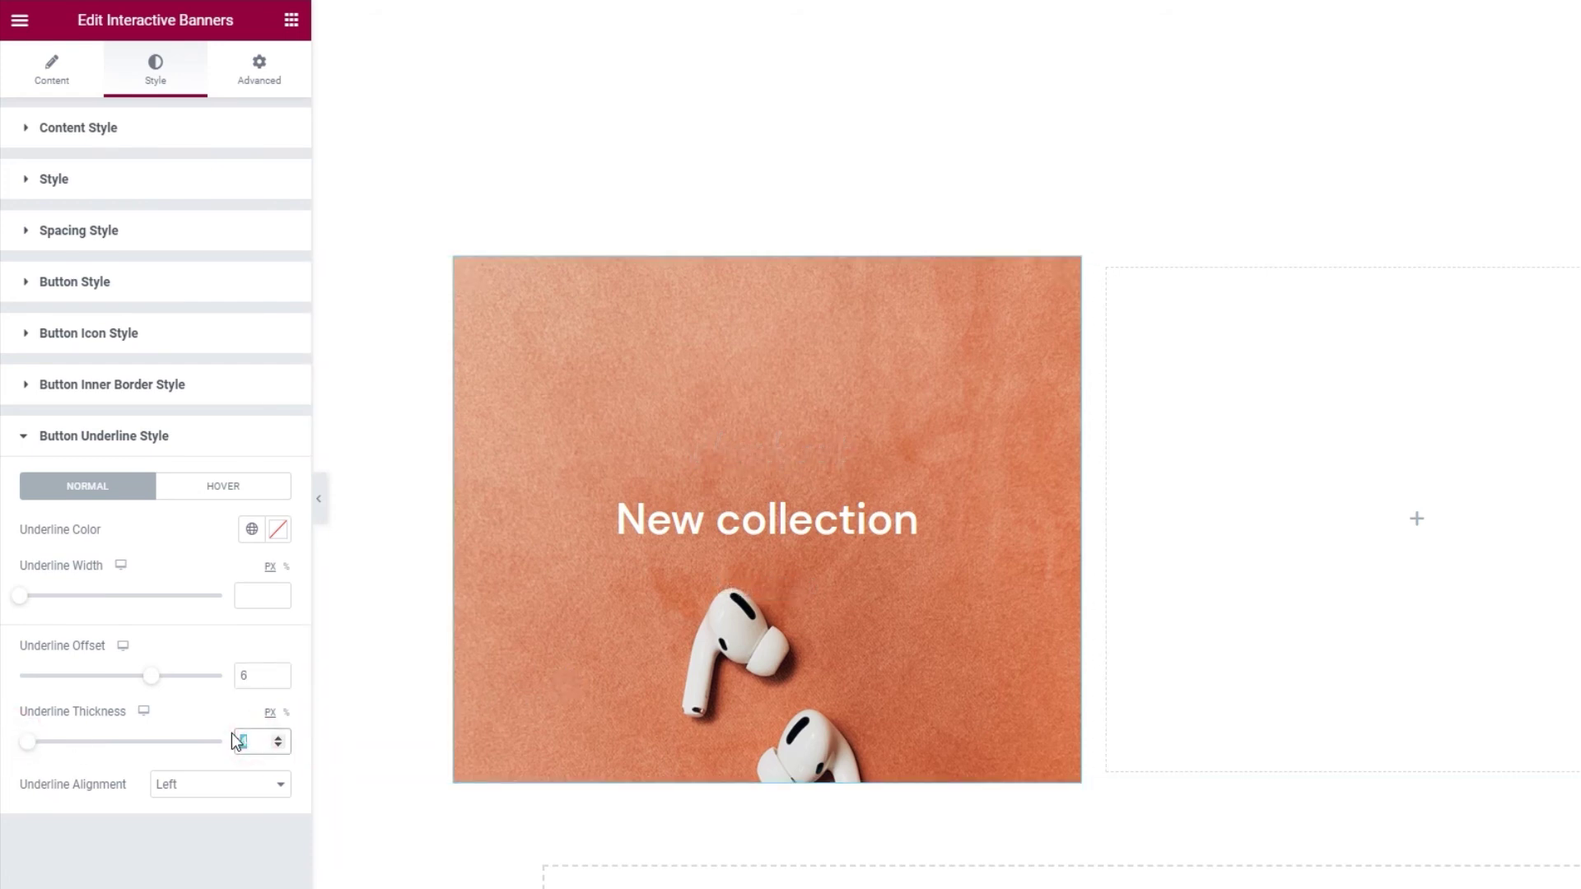
{"action": "key", "text": "BackSpace"}
- Try an underline width of 28, then align the View More underline right, then center
{"action": "left_click_drag", "start_coordinate": [21, 596], "coordinate": [78, 601]}
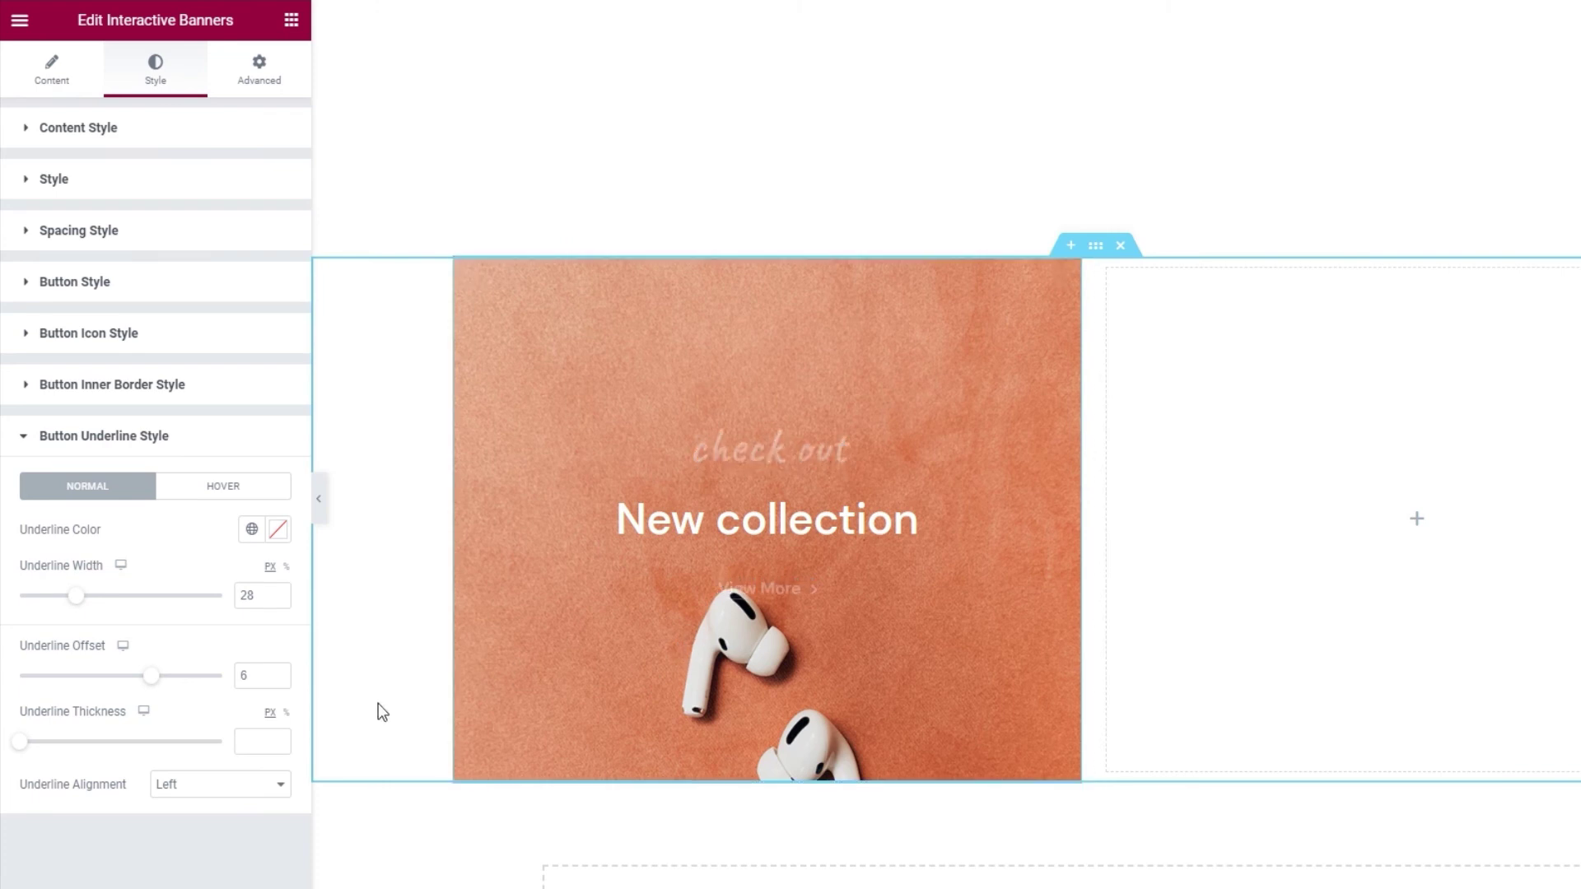
{"action": "left_click", "coordinate": [260, 781]}
{"action": "left_click", "coordinate": [243, 819]}
{"action": "left_click", "coordinate": [234, 784]}
{"action": "left_click", "coordinate": [225, 840]}
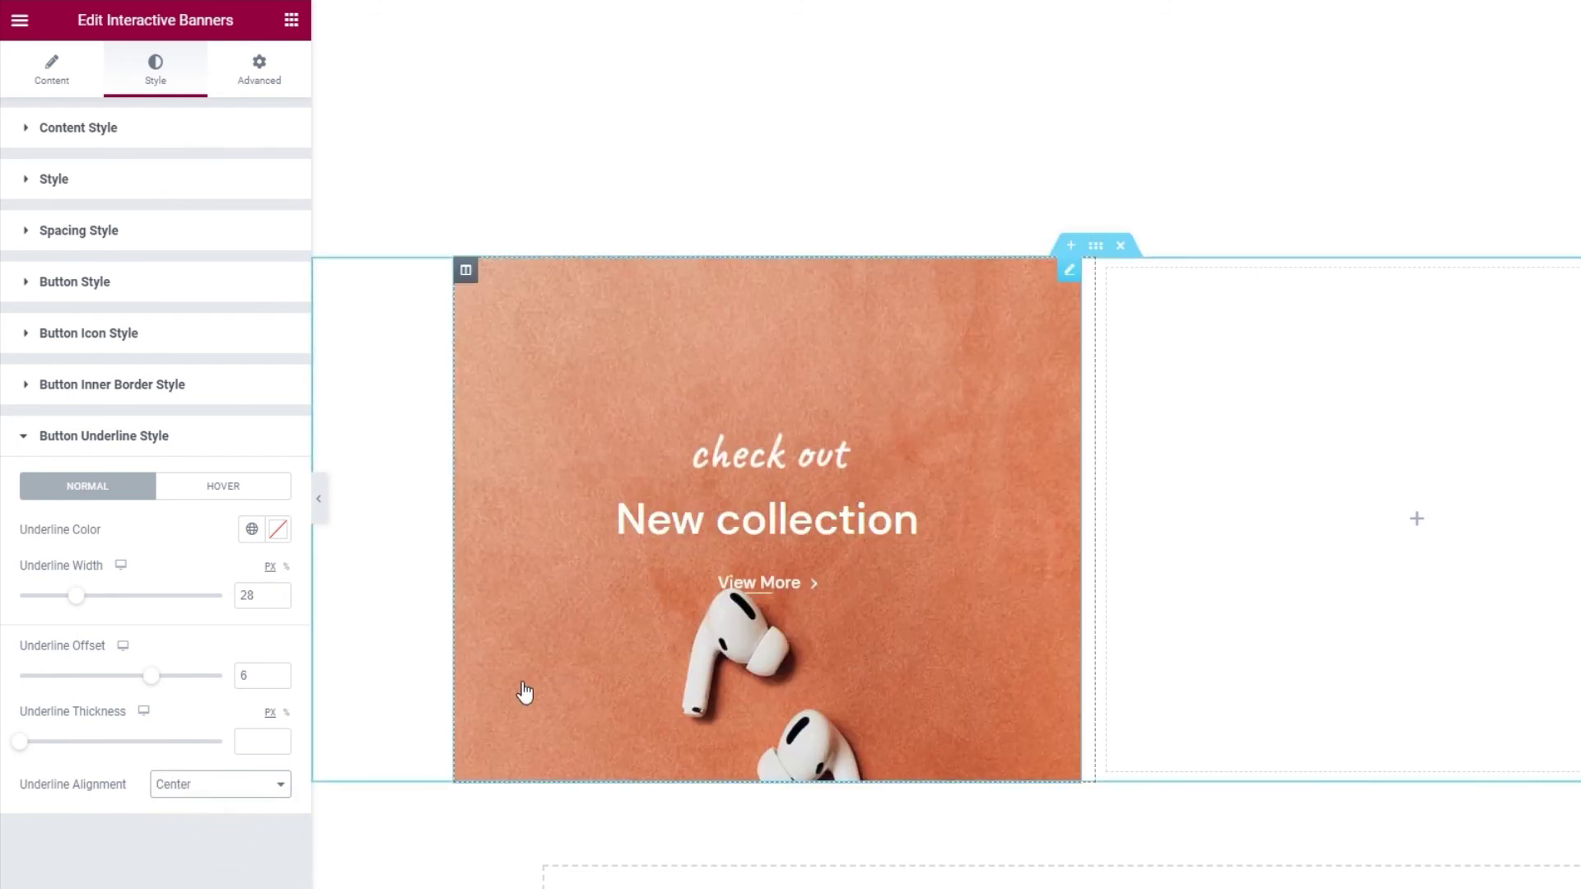
- Clear the underline width back to its default and save the page
{"action": "double_click", "coordinate": [245, 596]}
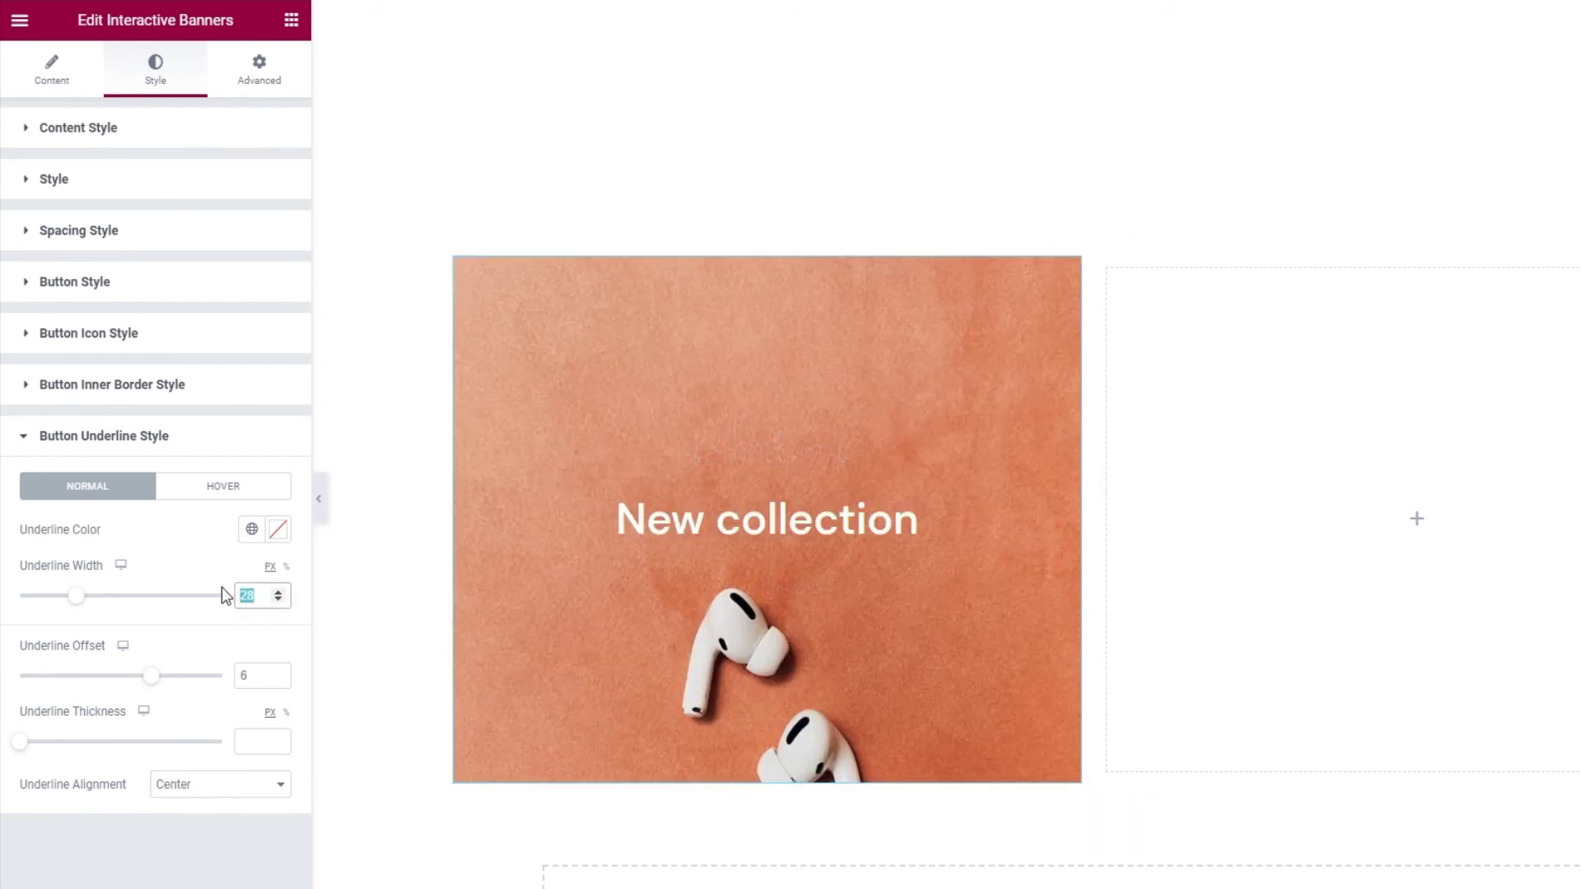
{"action": "key", "text": "BackSpace"}
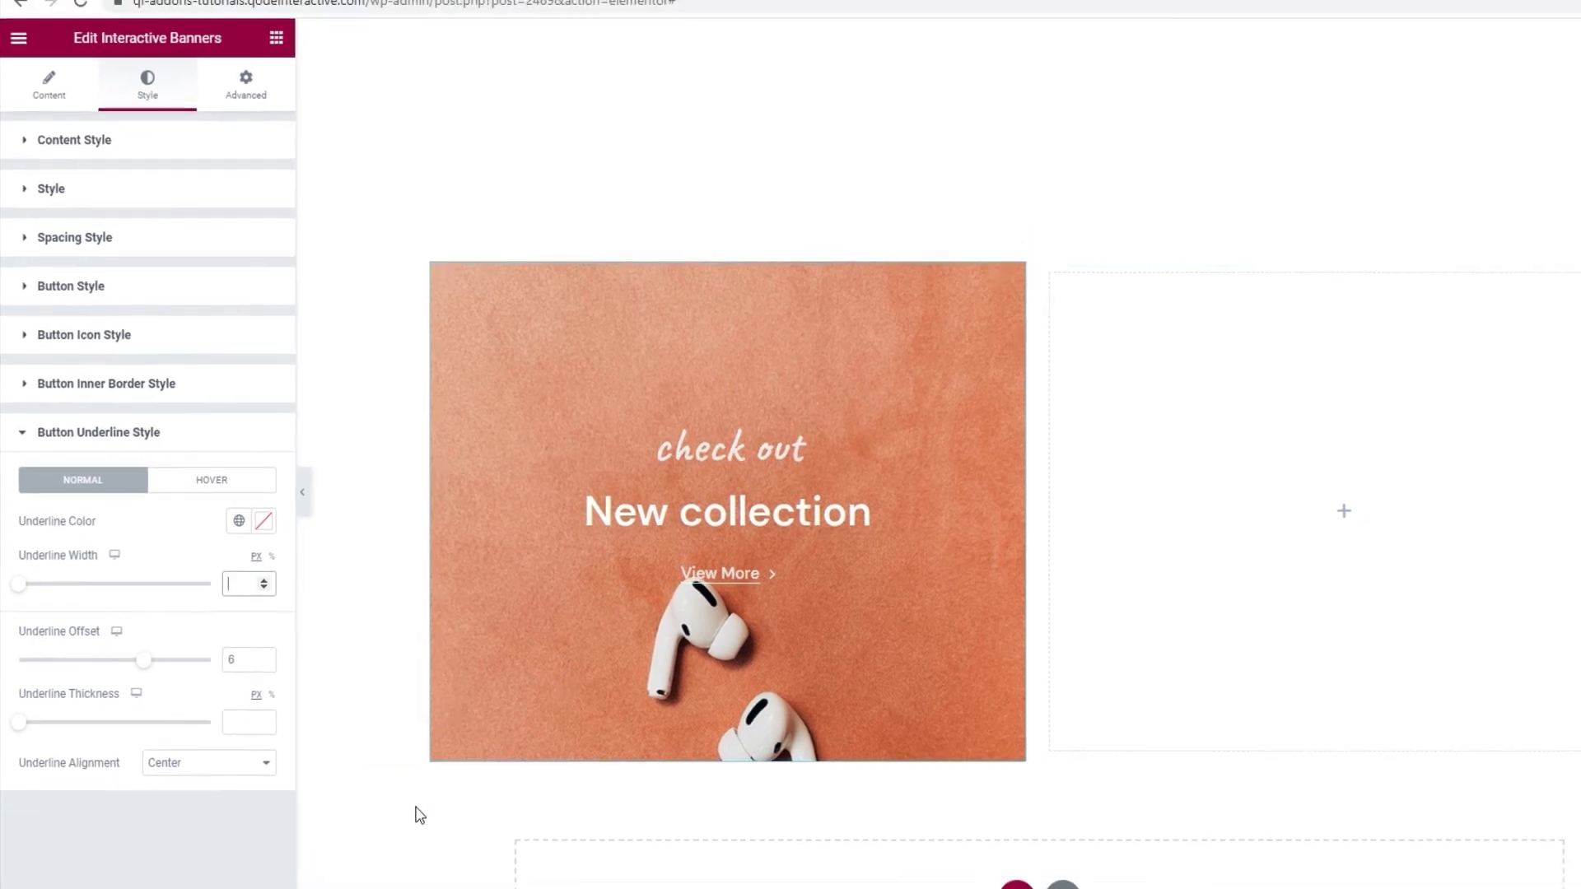
{"action": "left_click", "coordinate": [201, 873]}
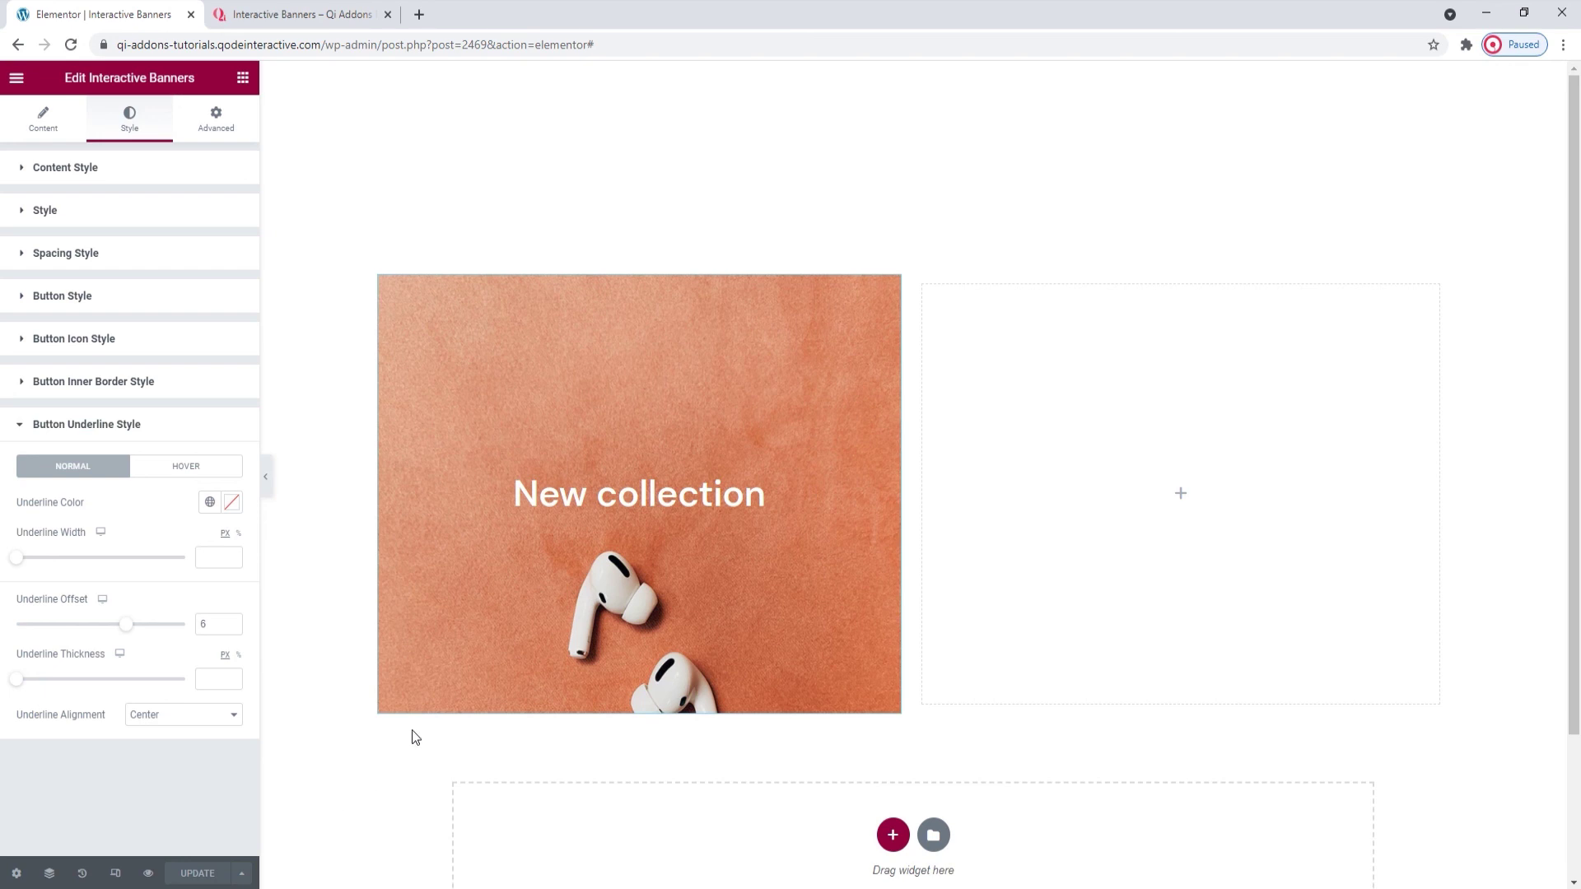
- Duplicate the airpods New collection banner and move the copy into the empty right column
{"action": "right_click", "coordinate": [510, 636]}
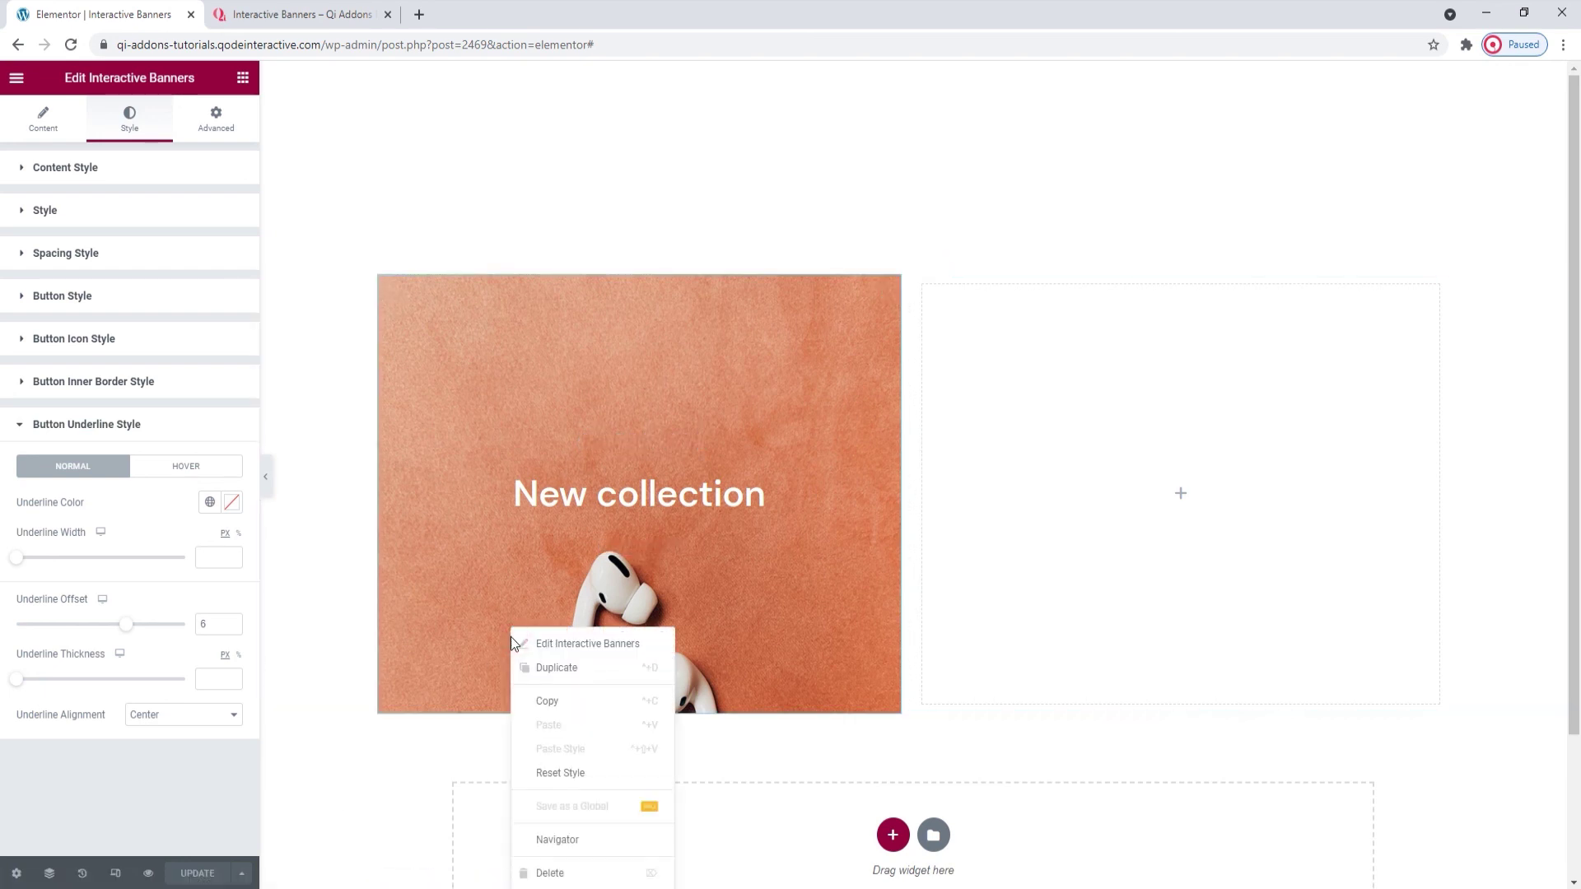
{"action": "left_click", "coordinate": [576, 669]}
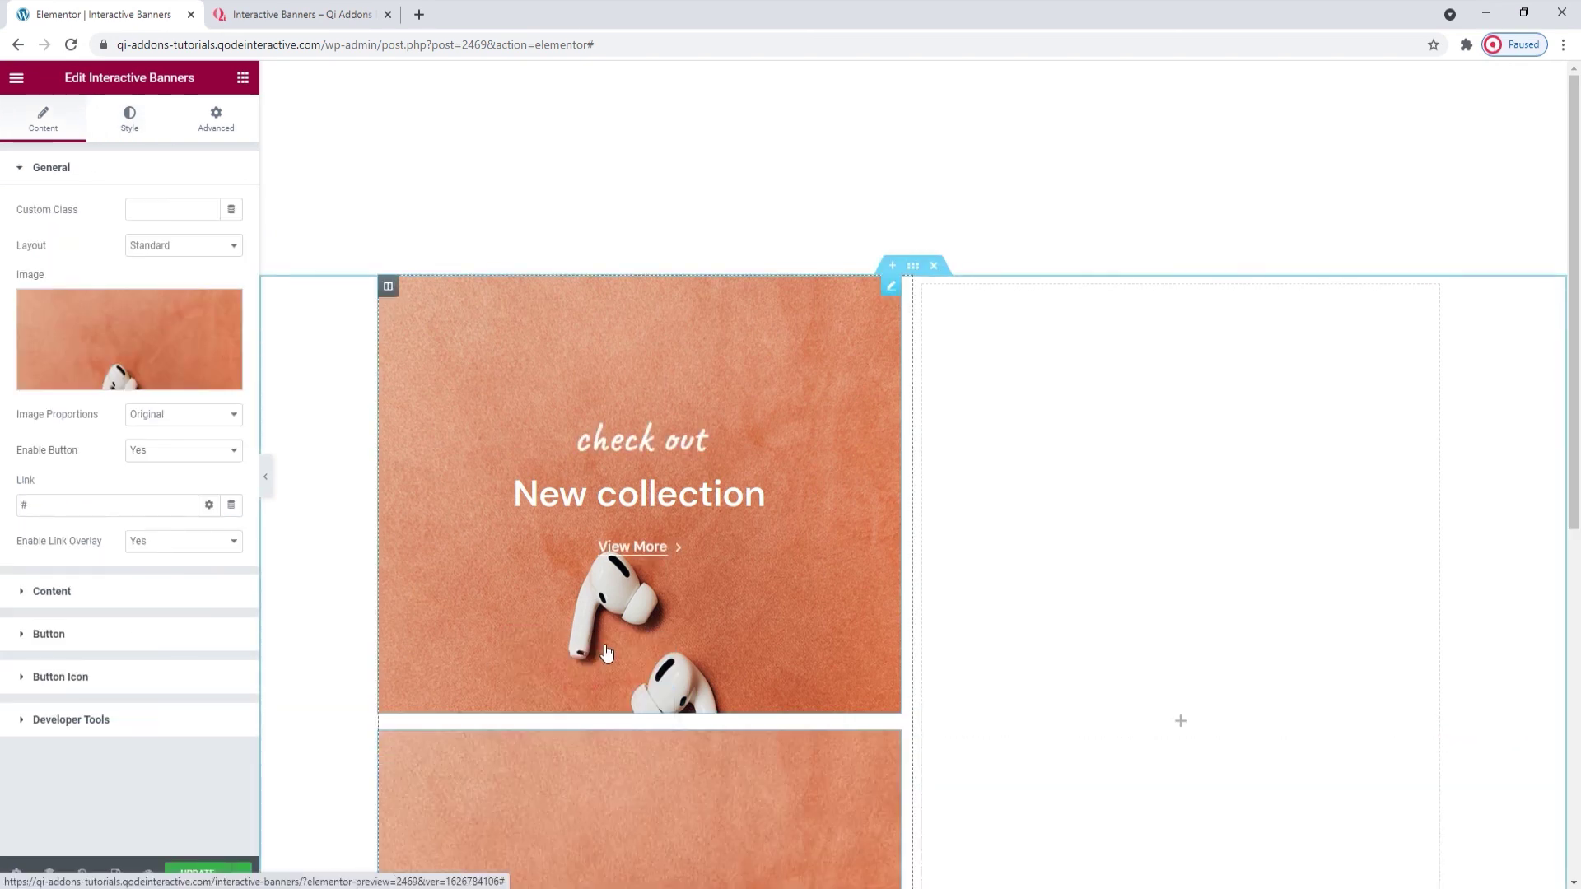
{"action": "scroll", "coordinate": [609, 663], "scroll_direction": "down", "scroll_amount": 2}
{"action": "left_click_drag", "start_coordinate": [611, 661], "coordinate": [984, 418]}
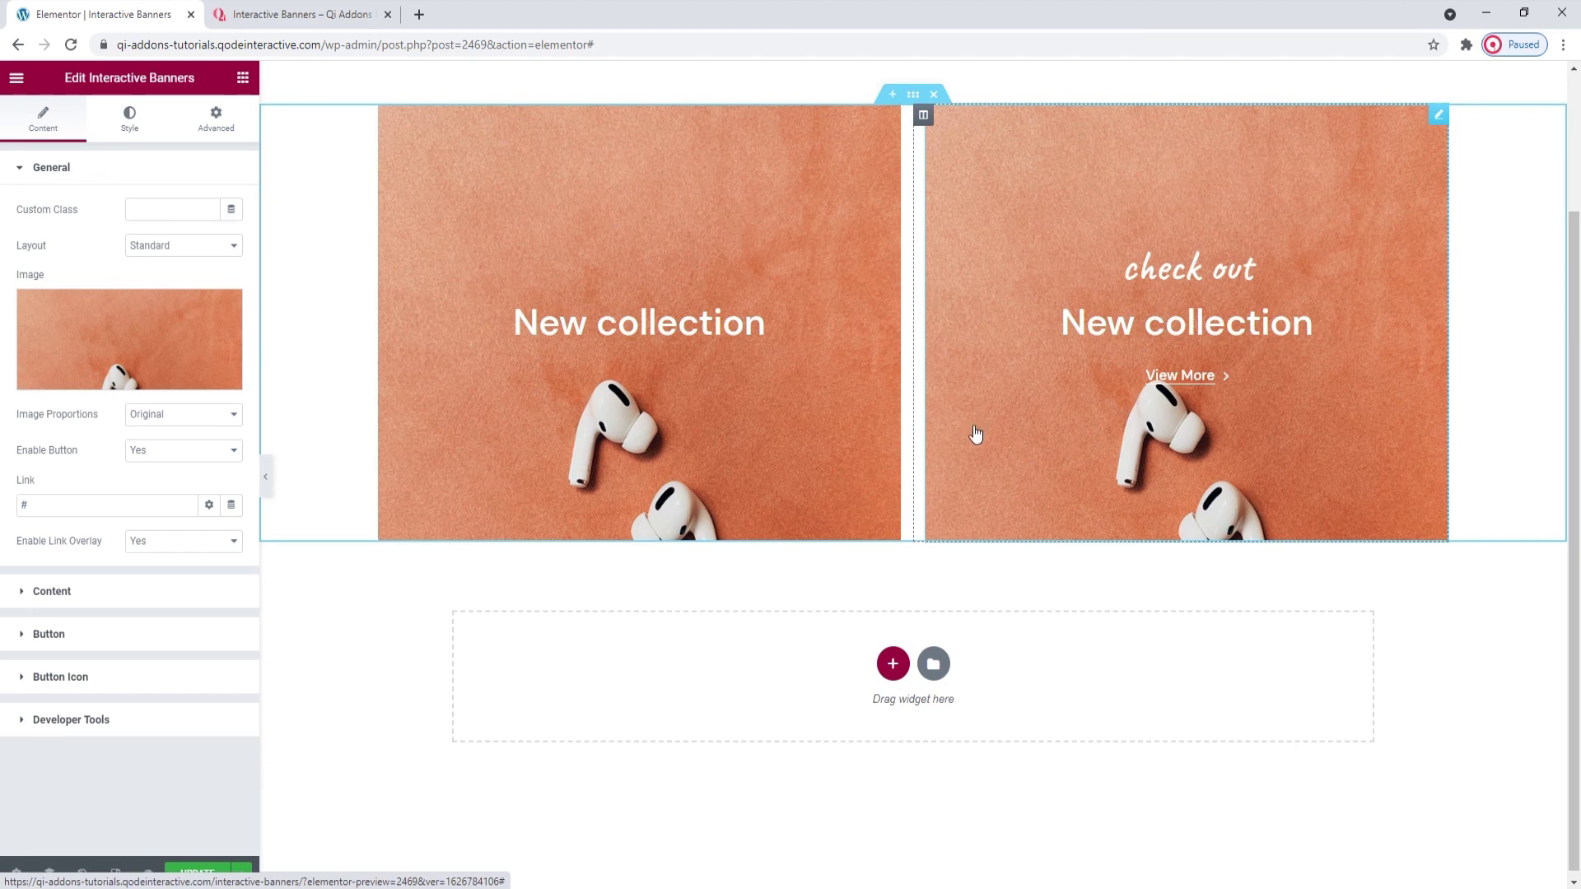
{"action": "left_click", "coordinate": [187, 331]}
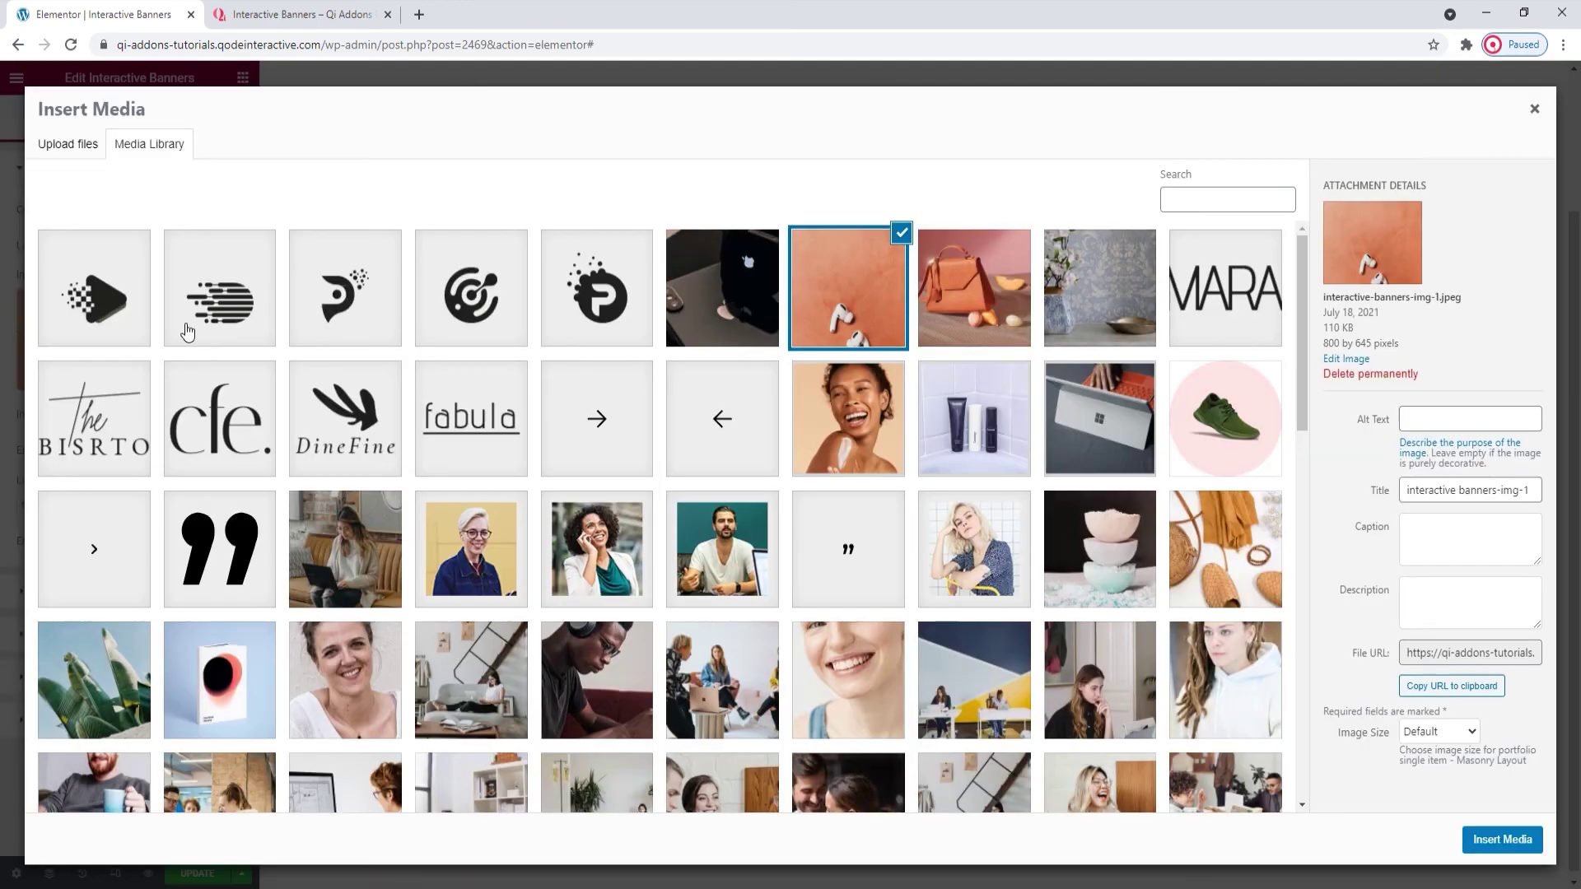
- Give the copied banner the dark phone photo, title 'Black Friday' and subtitle 'on sale', then save
{"action": "left_click", "coordinate": [692, 331]}
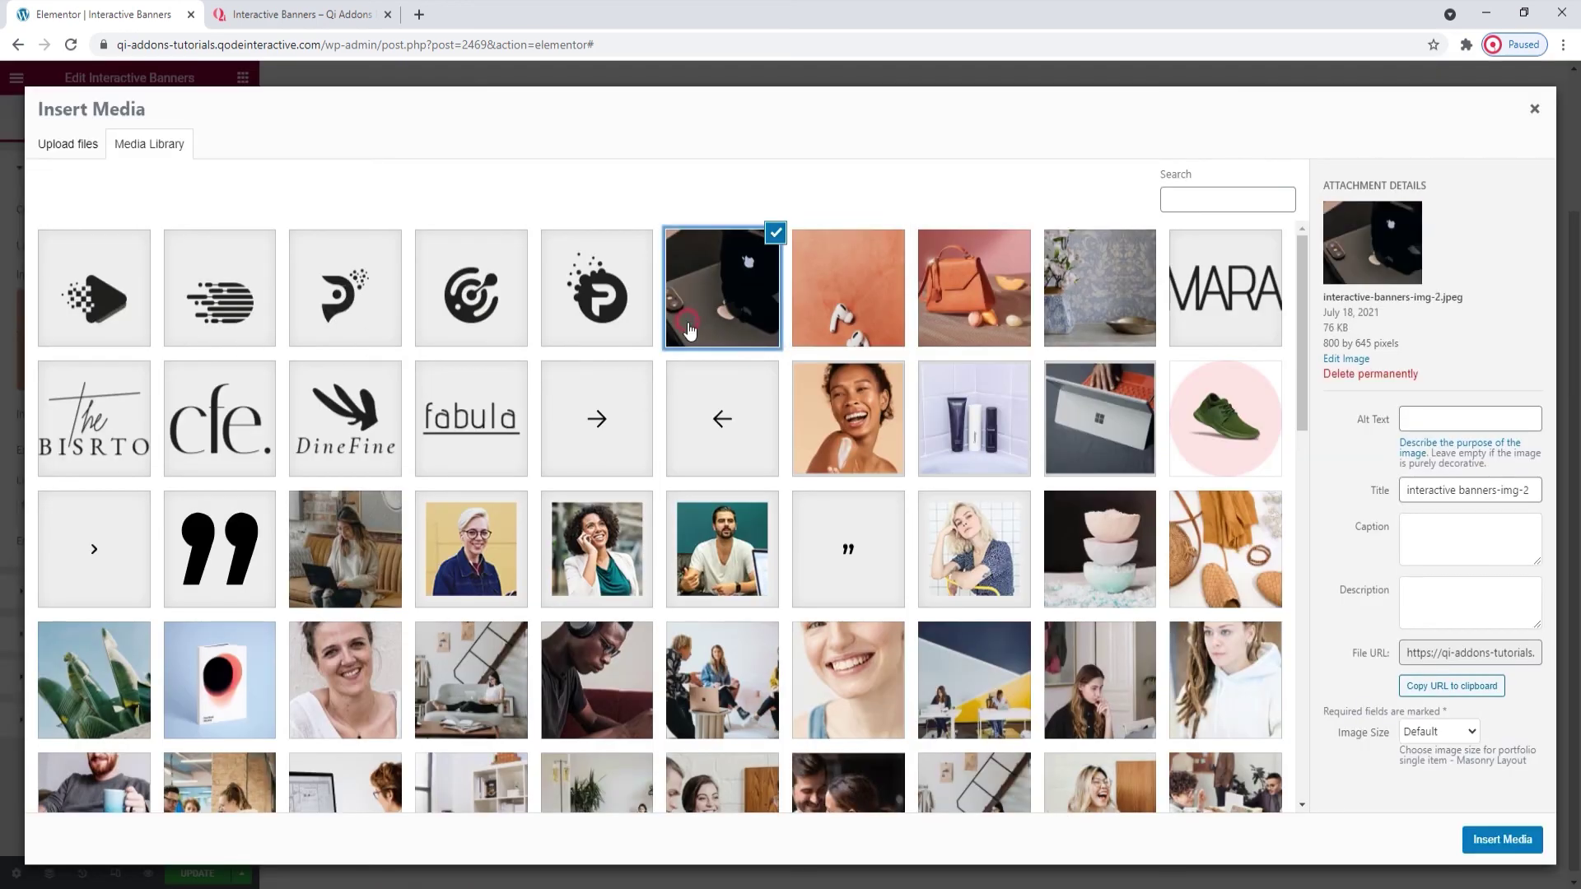
{"action": "left_click", "coordinate": [1537, 840]}
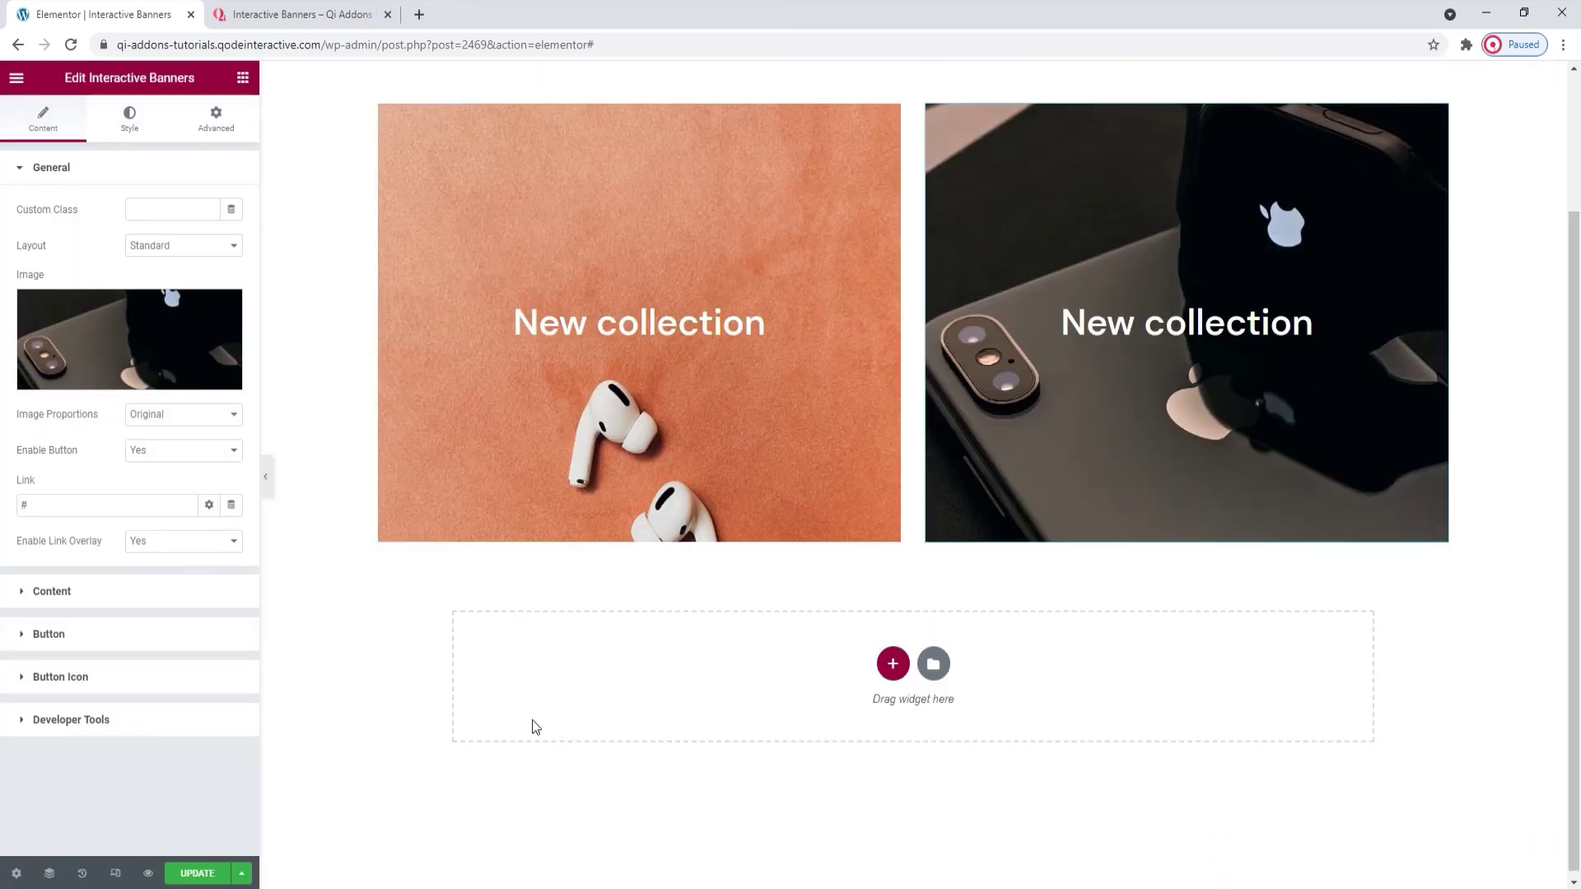
{"action": "left_click", "coordinate": [177, 587]}
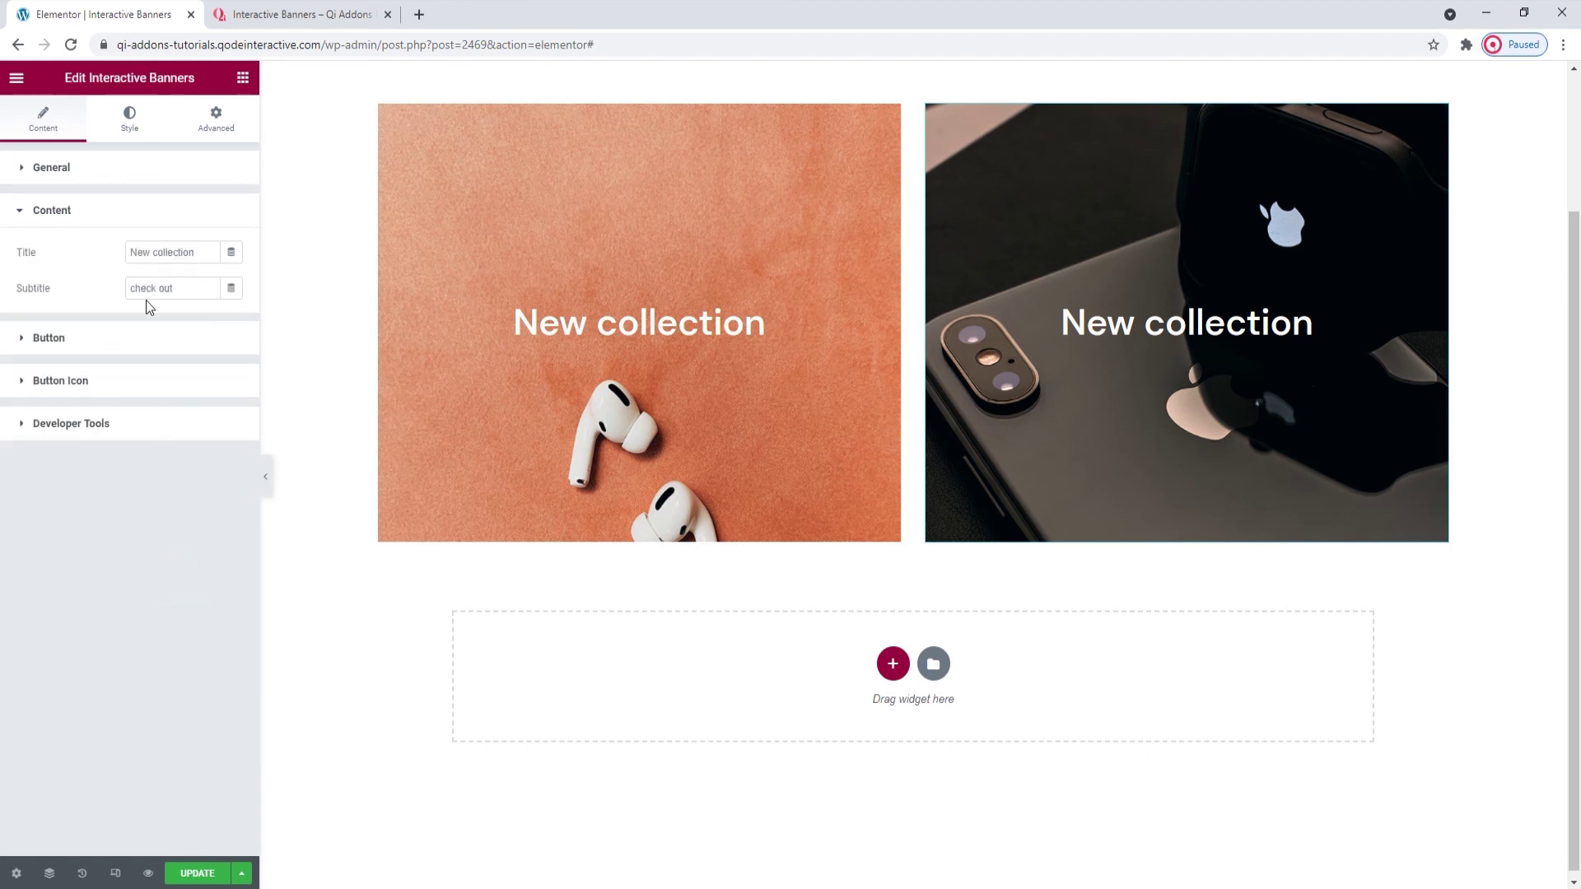
{"action": "triple_click", "coordinate": [147, 254]}
{"action": "type", "text": "Black Friday"}
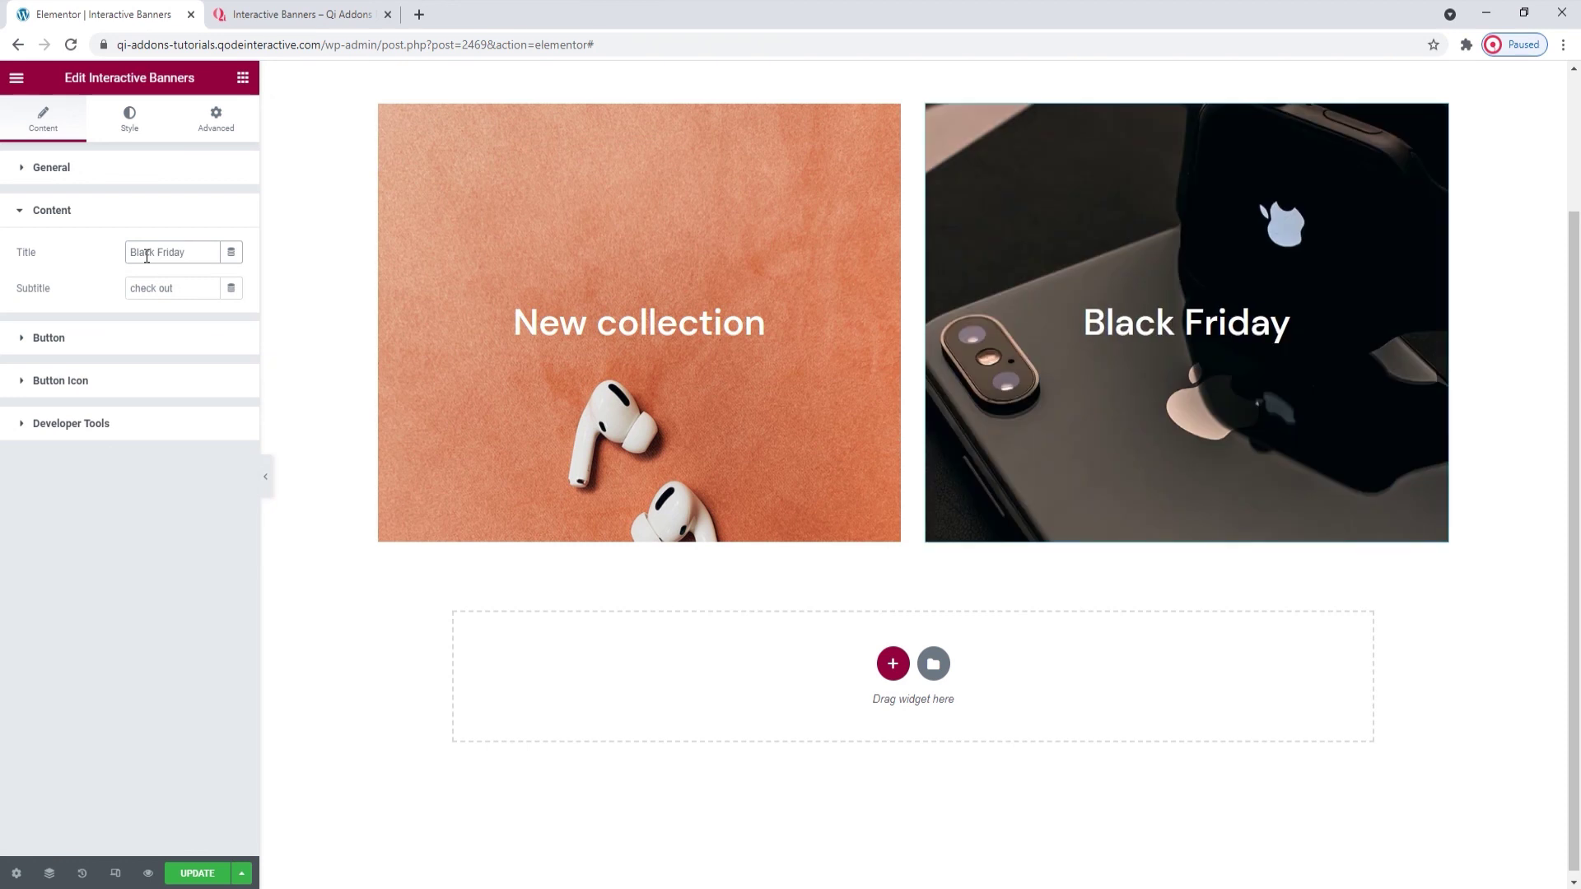
{"action": "triple_click", "coordinate": [150, 288]}
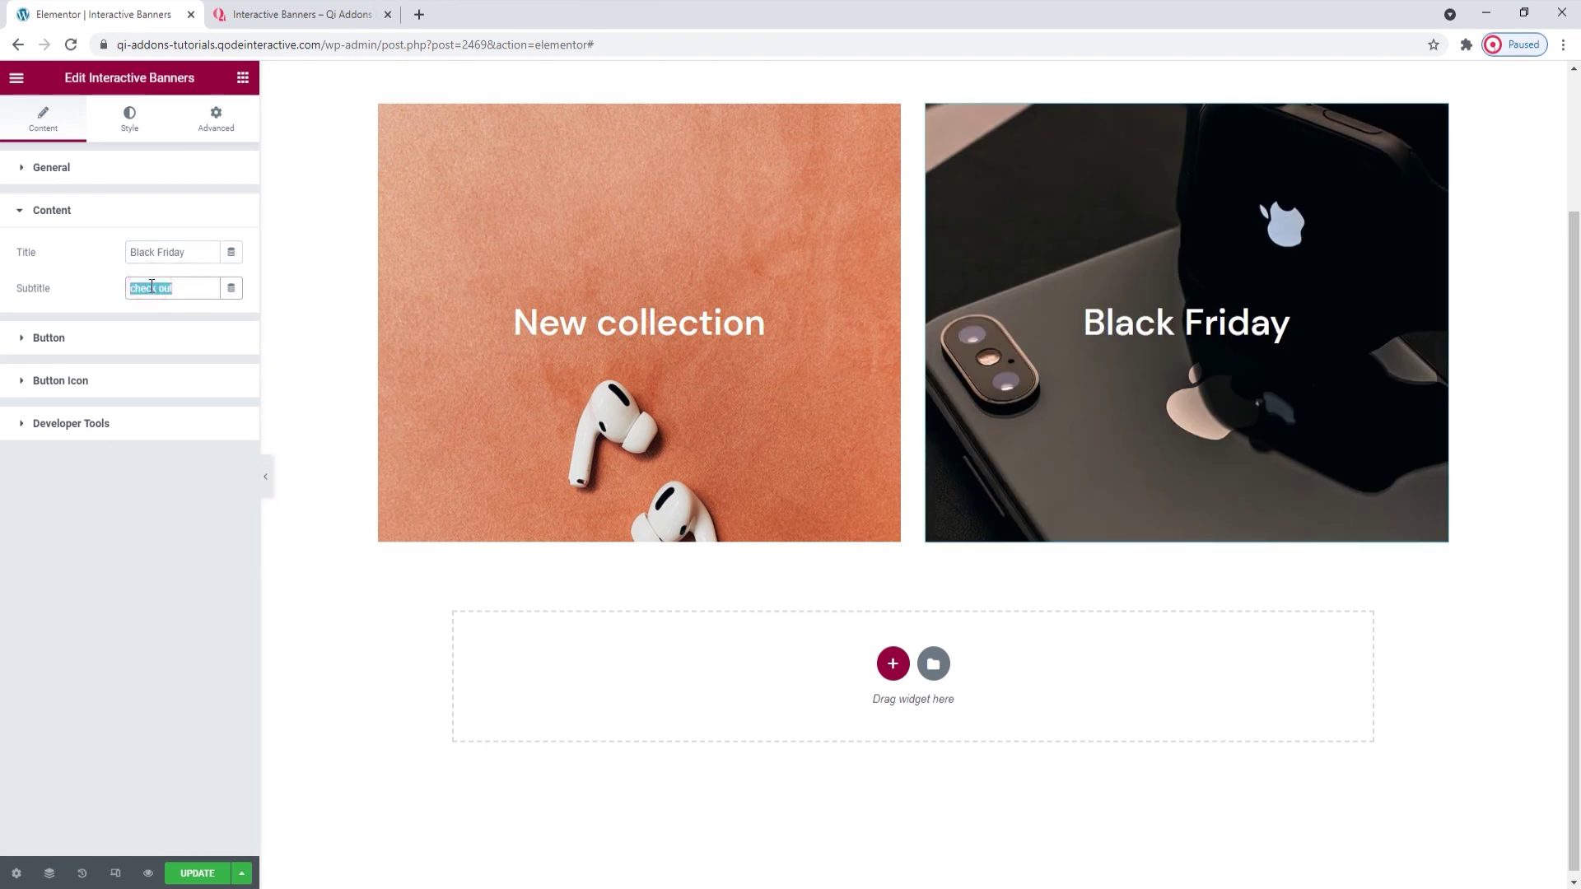
{"action": "type", "text": "on sale"}
{"action": "left_click", "coordinate": [205, 875]}
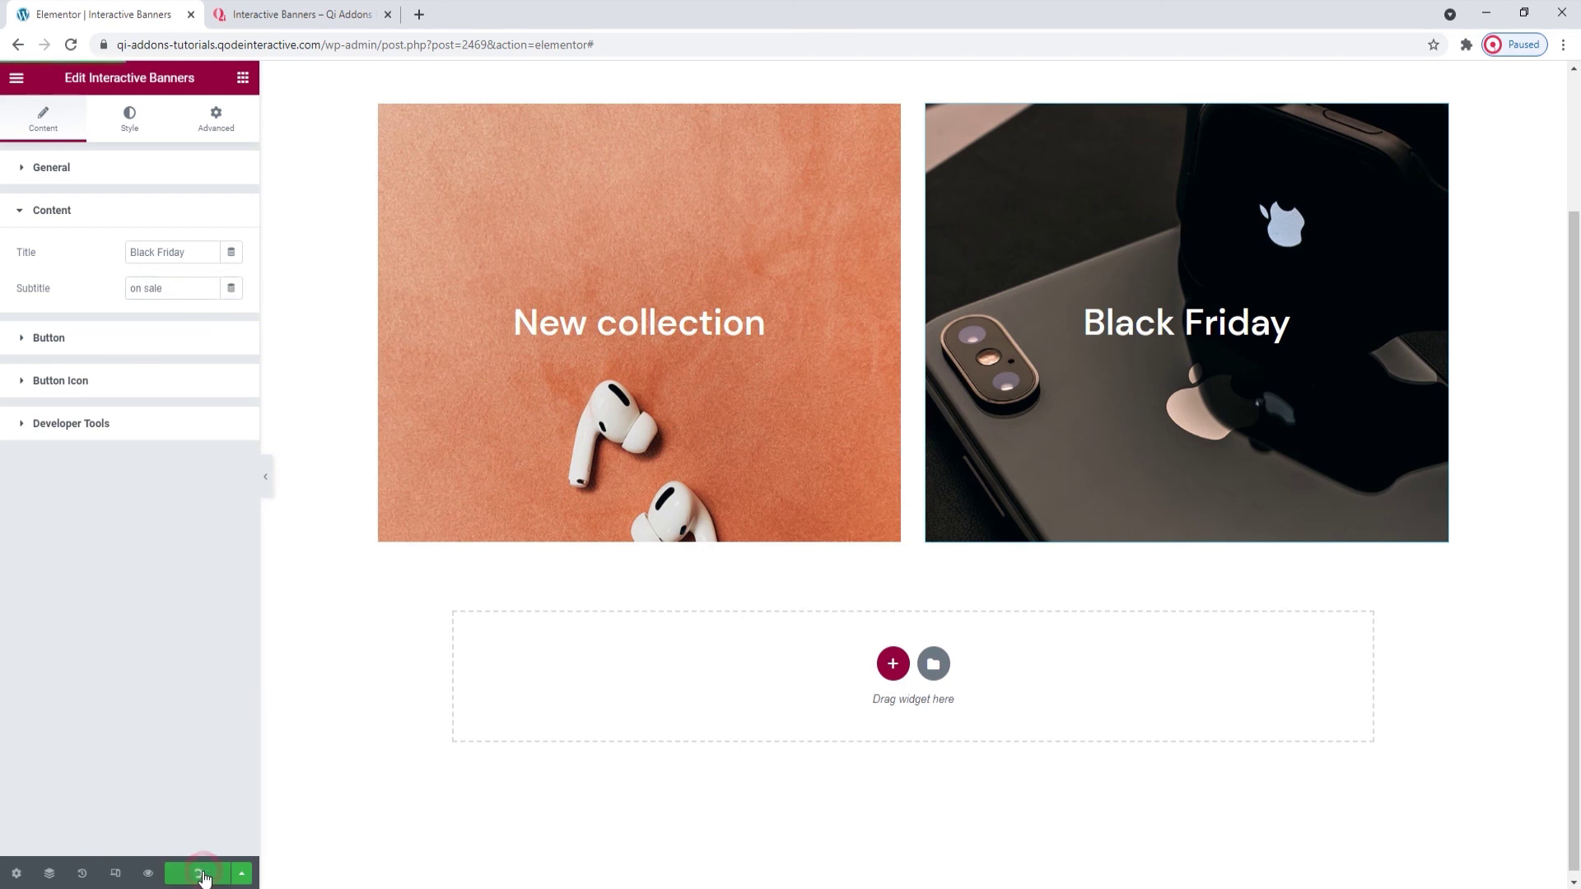
{"action": "mouse_move", "coordinate": [1080, 488]}
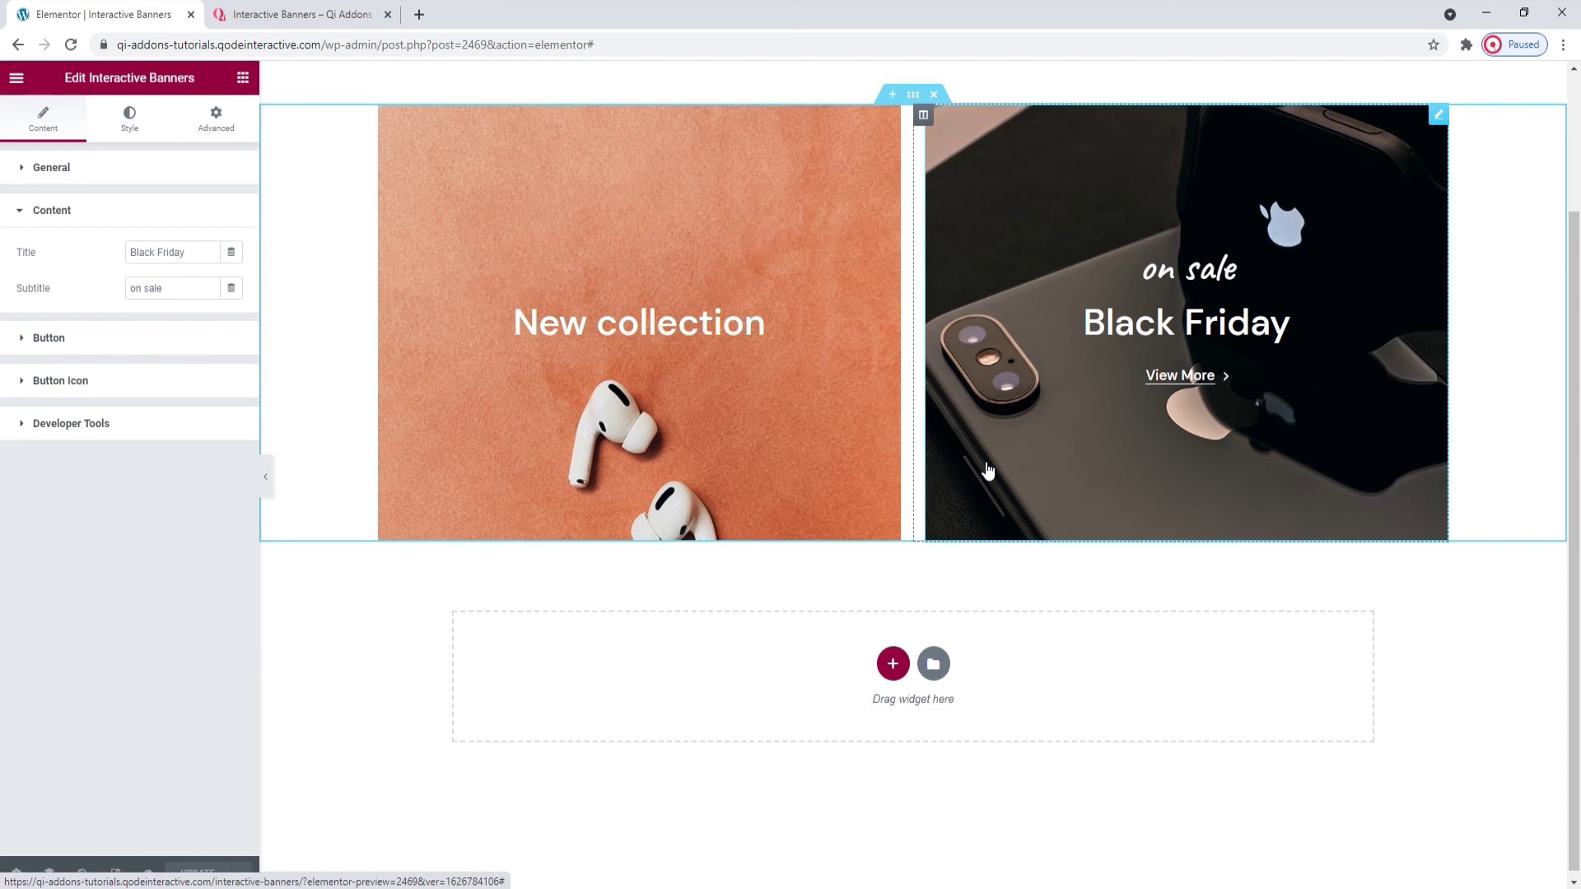
- Return to the Qi Interactive Banners demo page and scroll down to its banner examples
{"action": "left_click", "coordinate": [296, 14]}
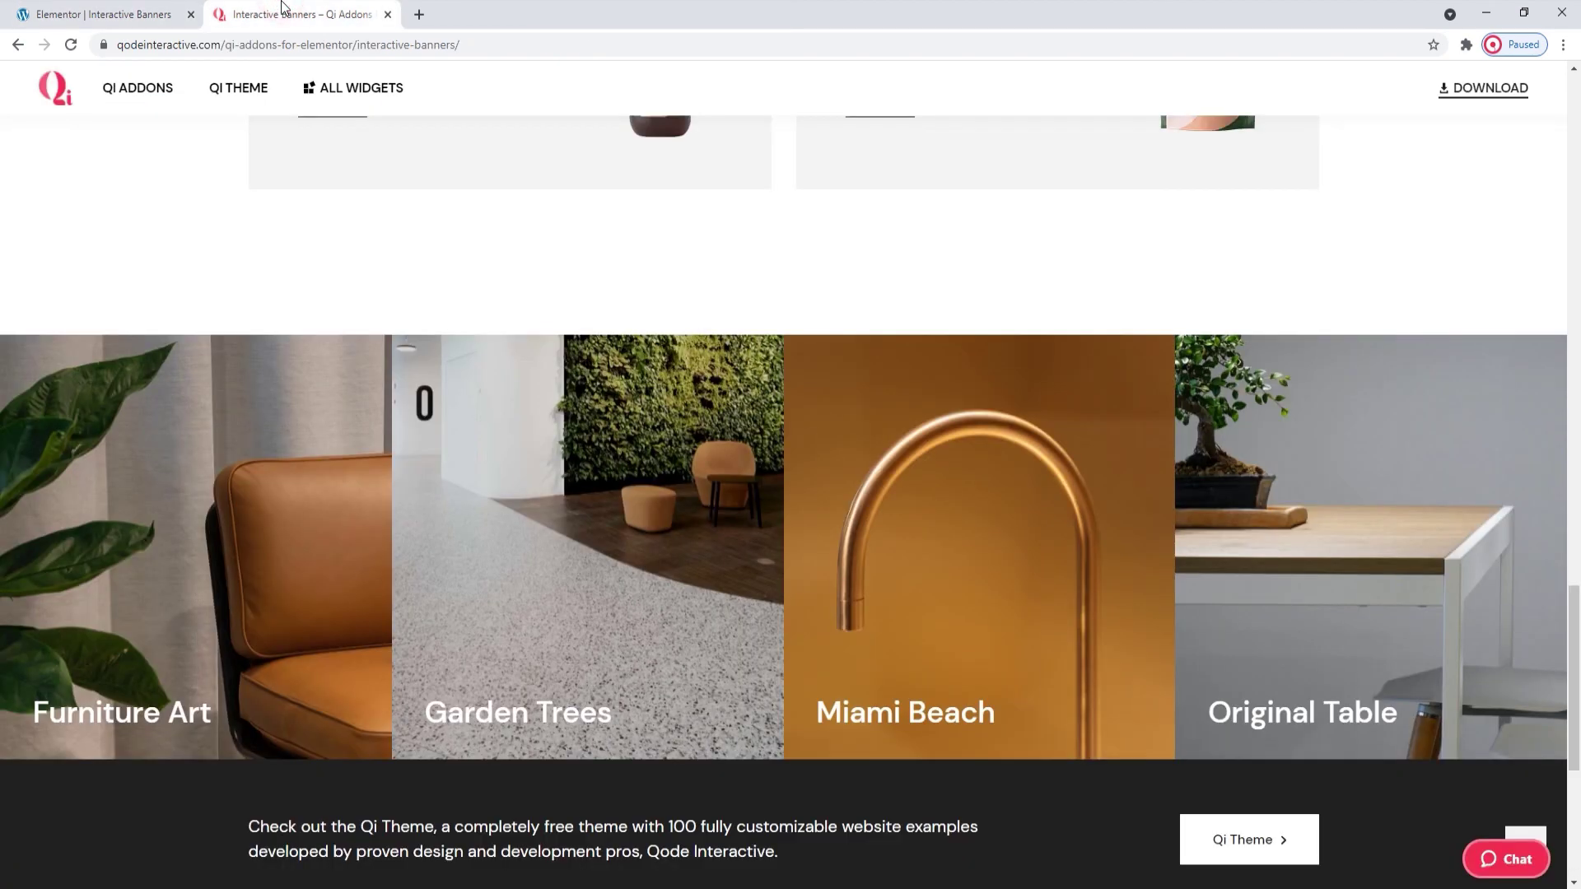
{"action": "left_click", "coordinate": [1535, 839]}
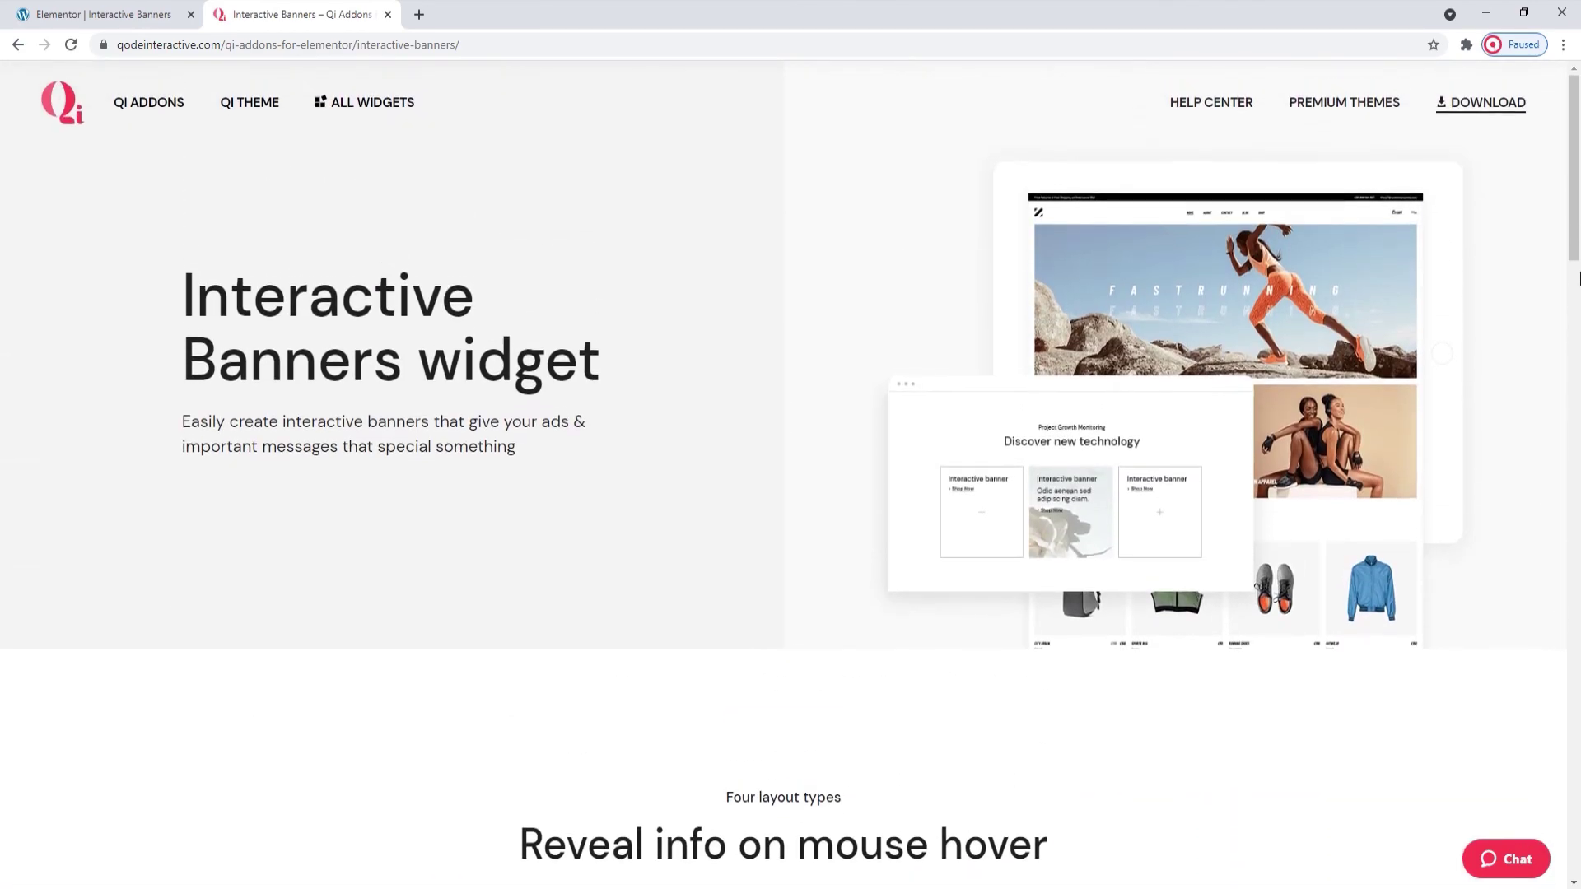
{"action": "left_click_drag", "start_coordinate": [1577, 222], "coordinate": [1579, 738]}
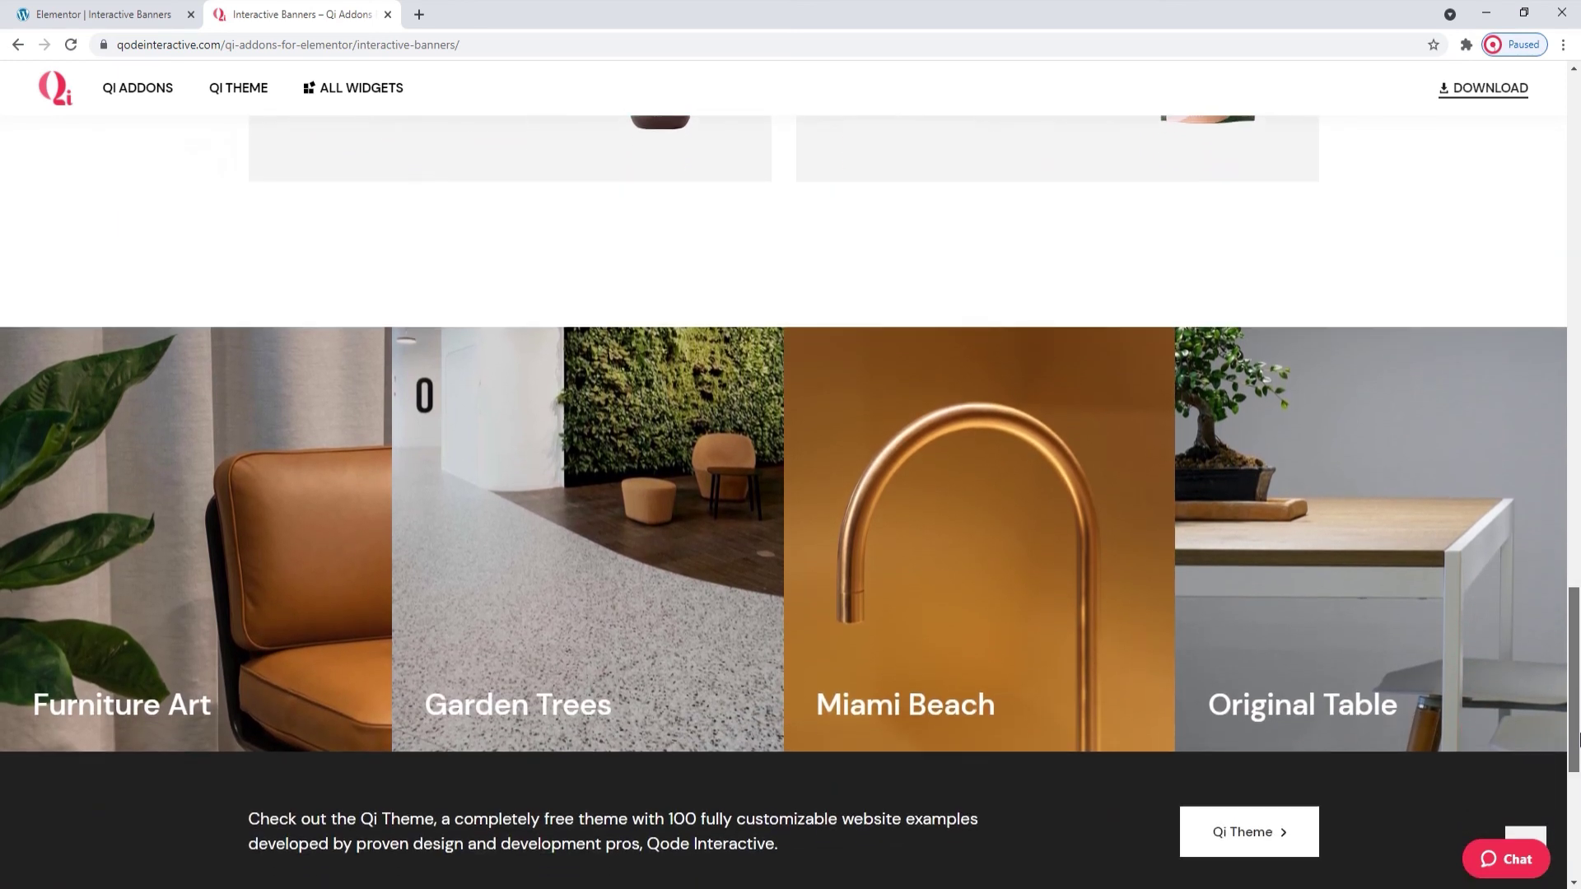